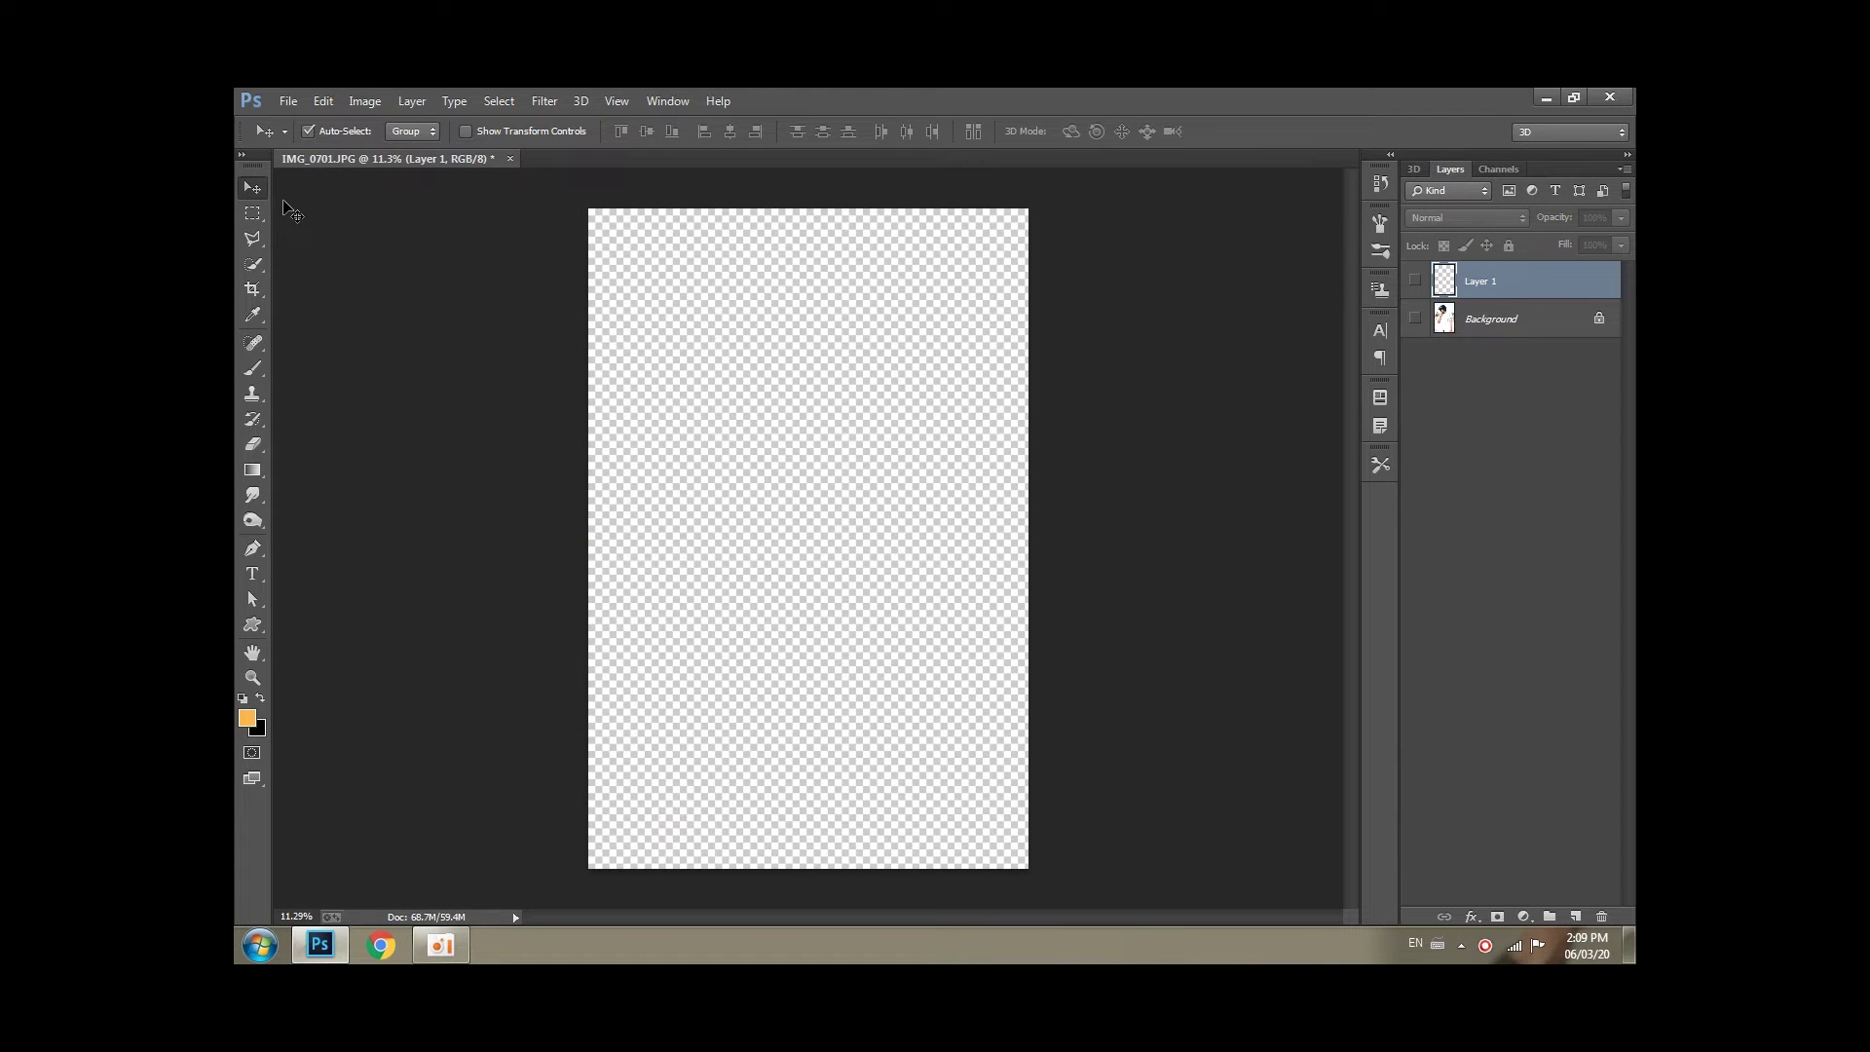
Make IMG_0701.JPG visible in the Layers panel and zoom in on the face.
left_click(1425, 281)
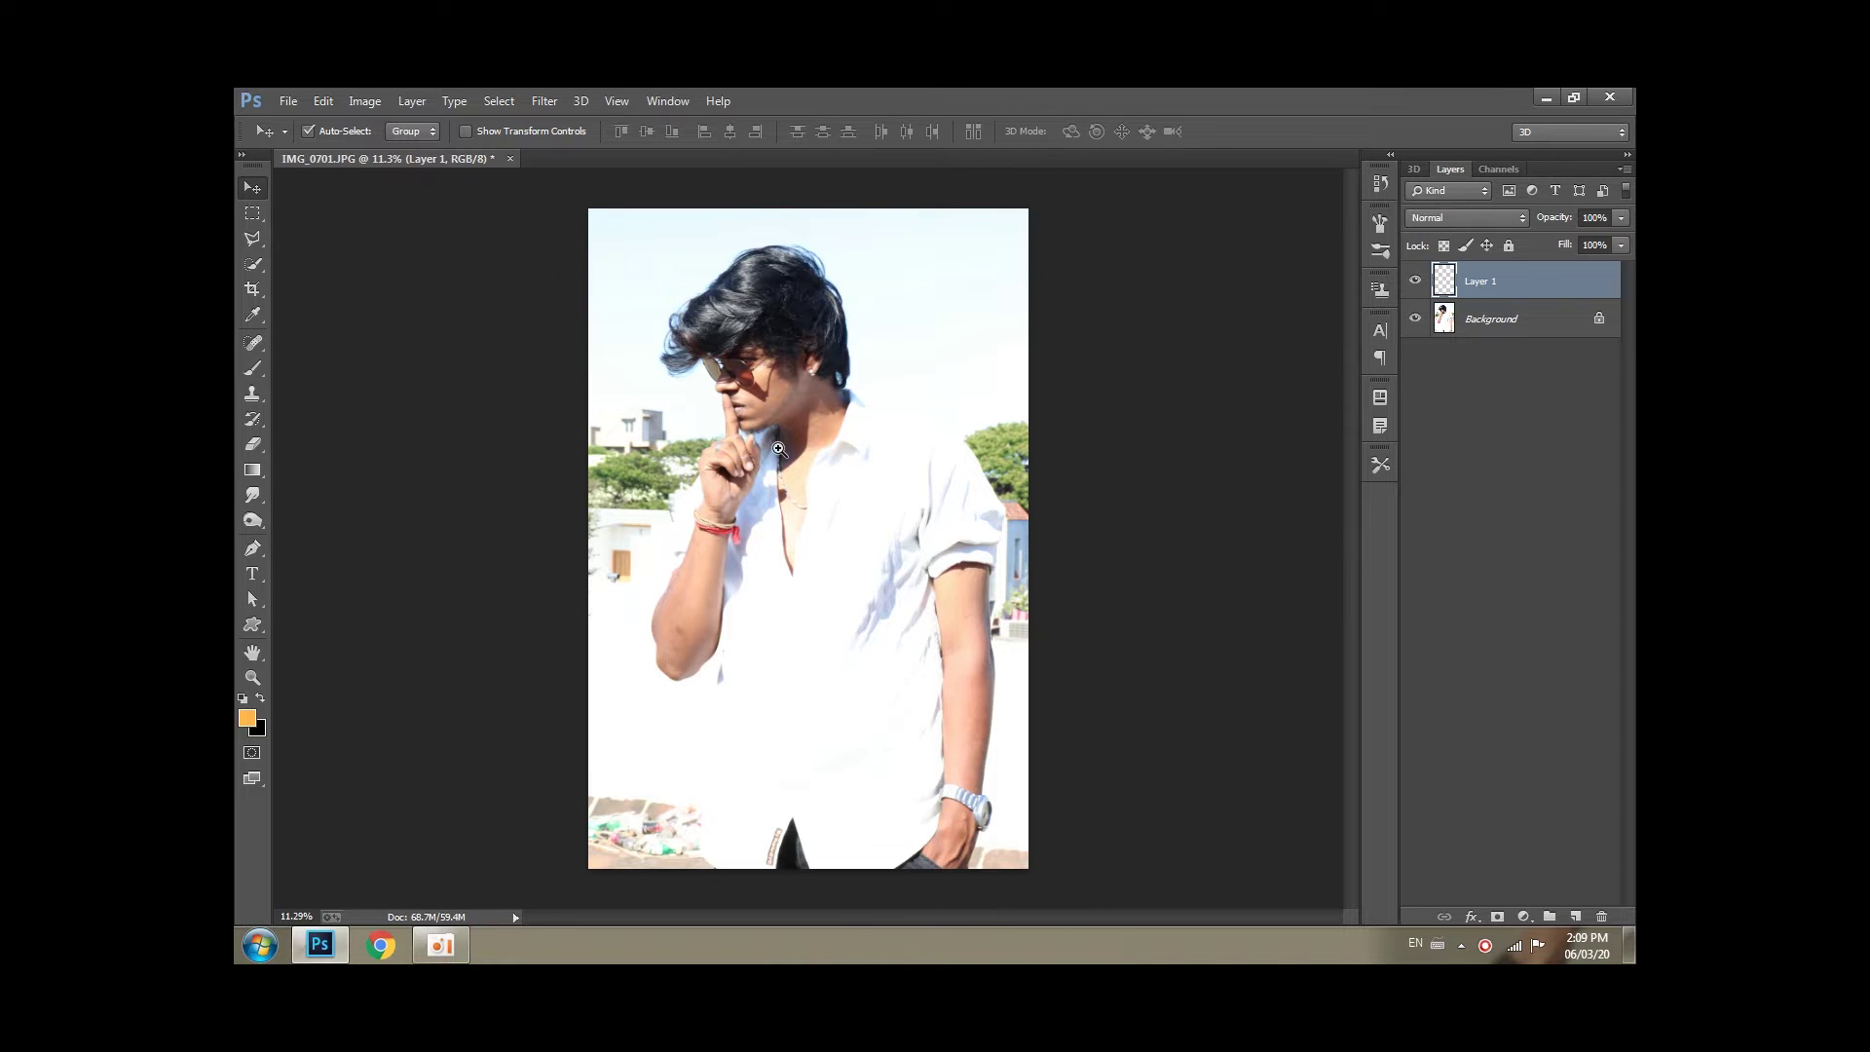
left_click_drag(779, 448, 837, 447)
scroll(660, 329, "up", 2)
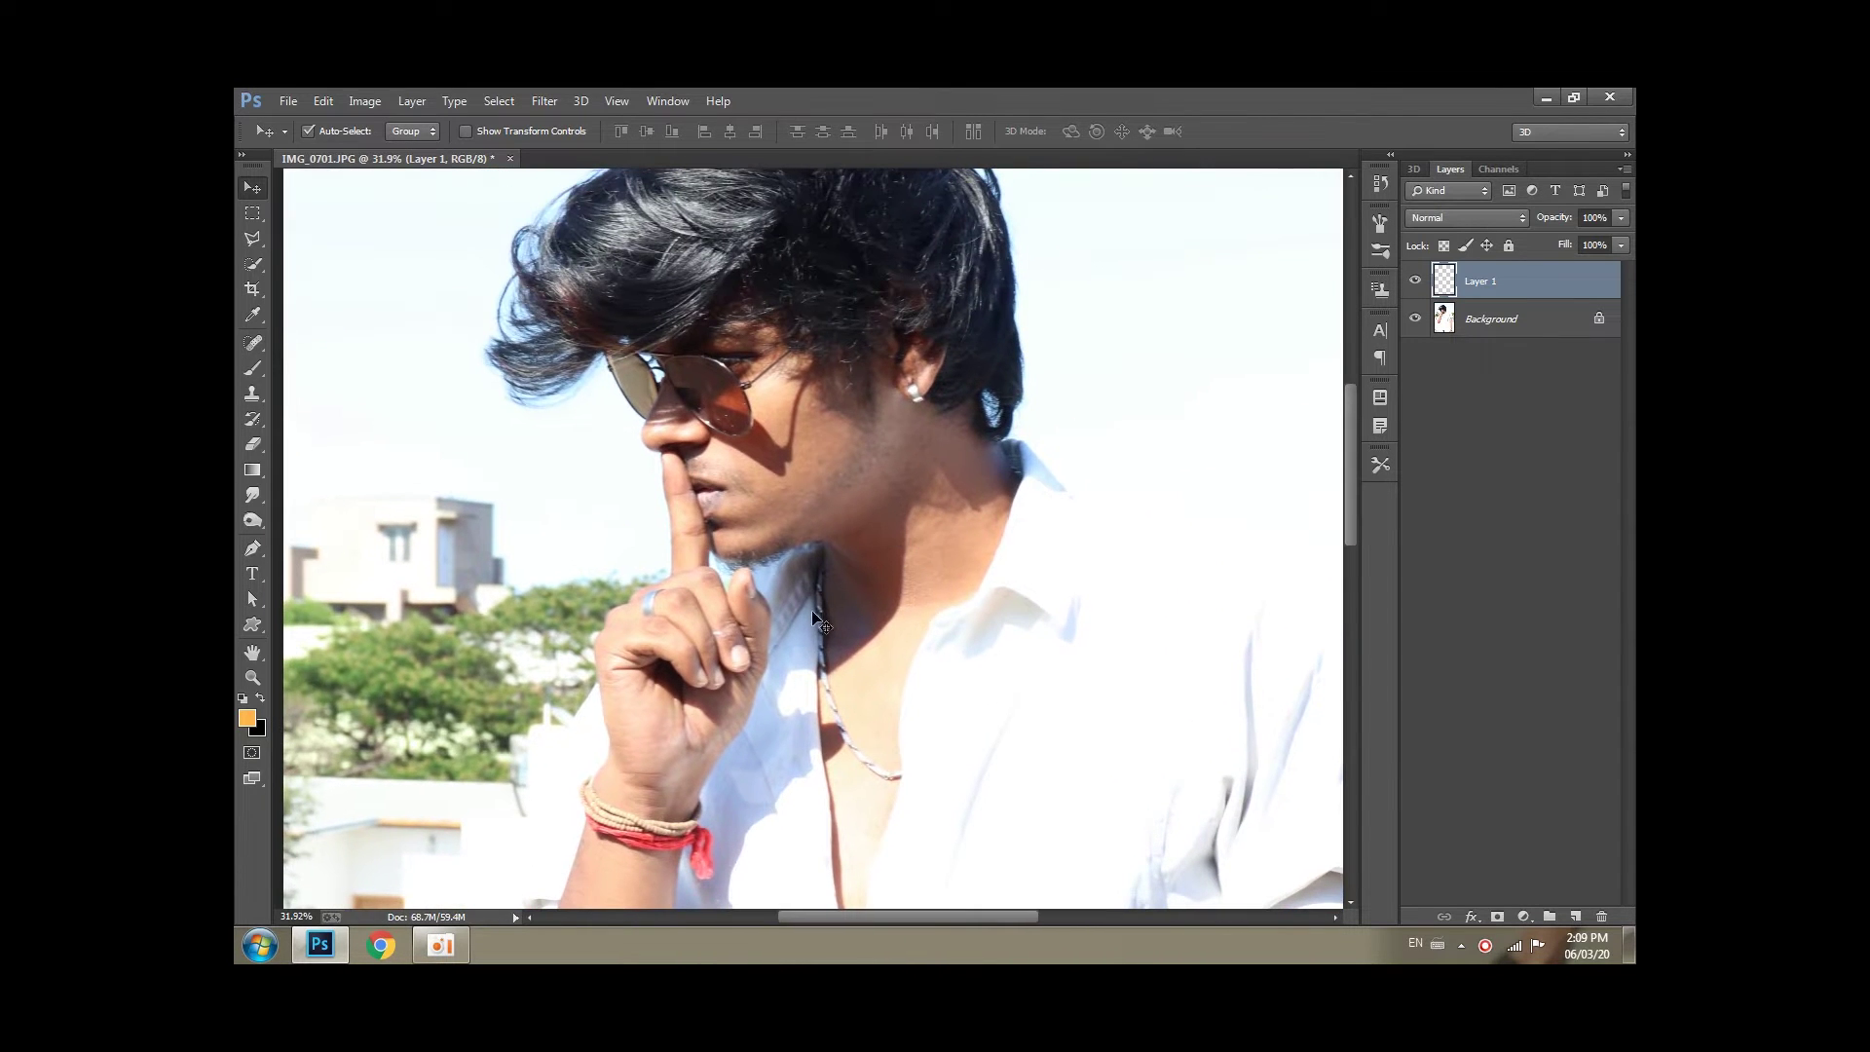
scroll(828, 546, "down", 3)
scroll(835, 501, "down", 4)
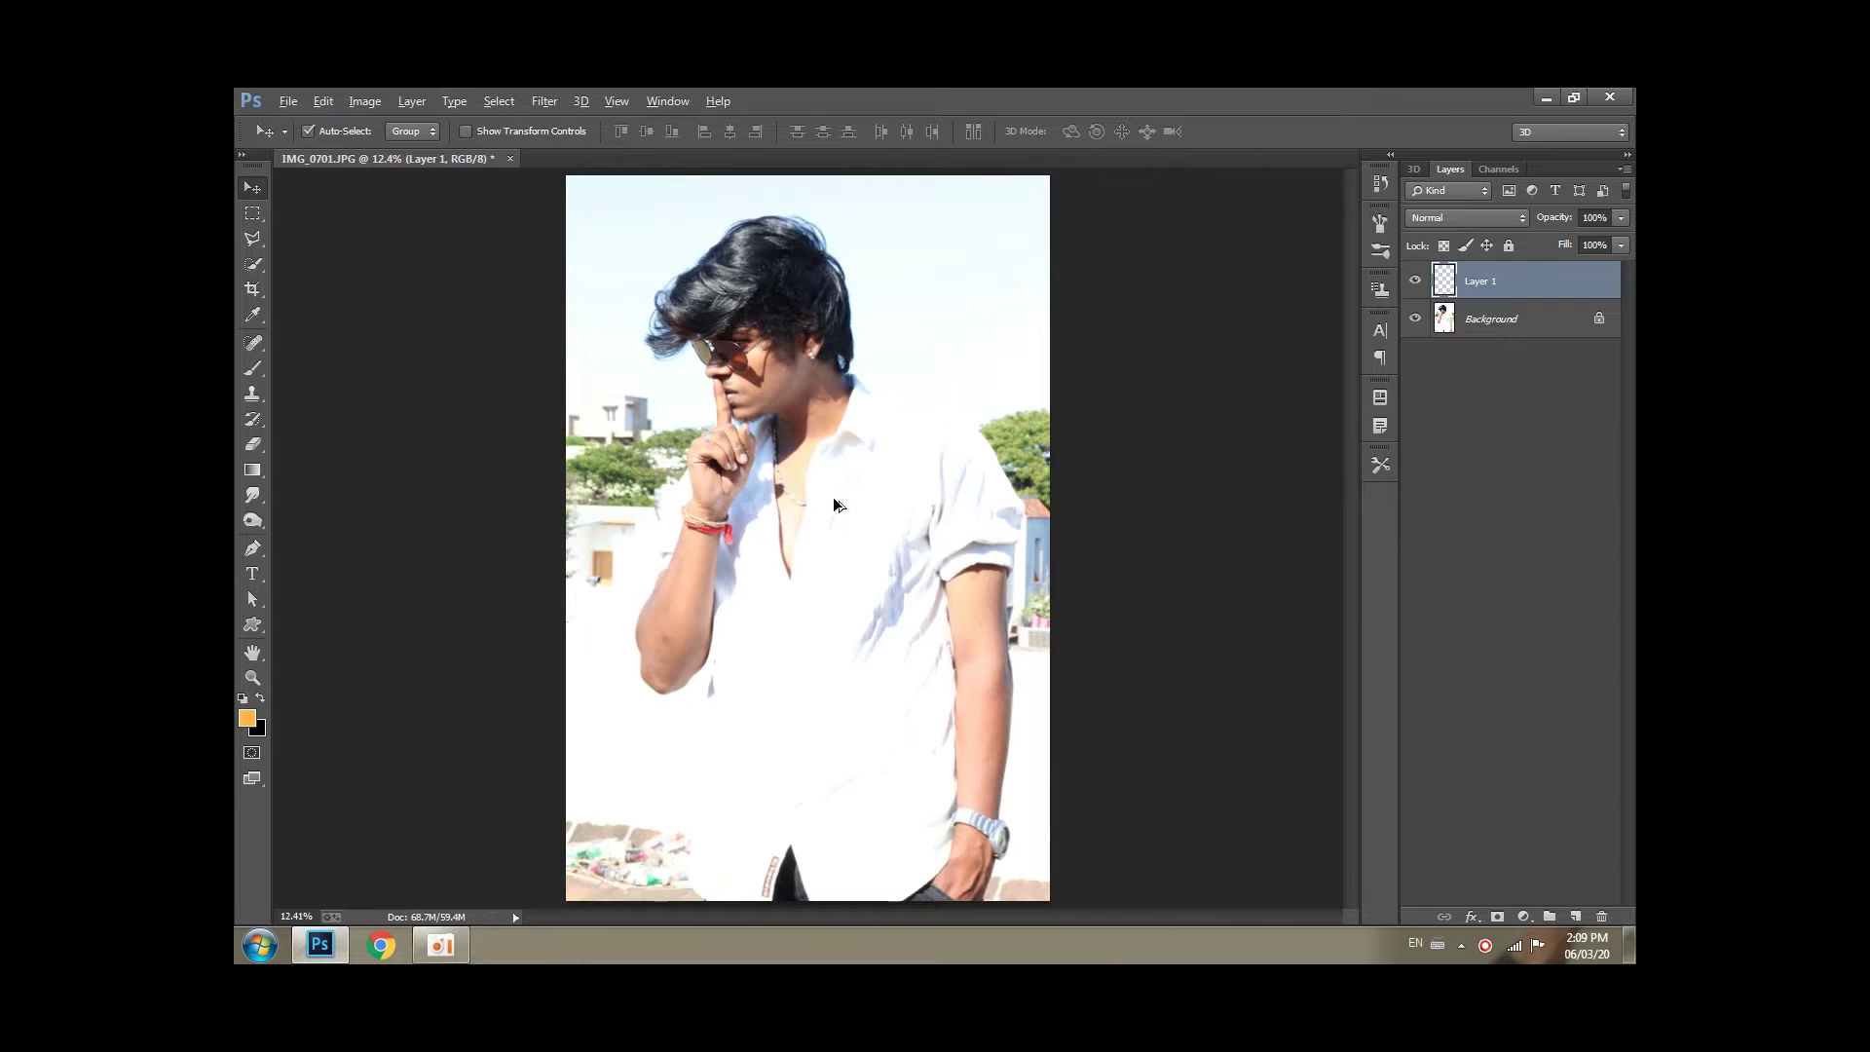
scroll(967, 542, "up", 2)
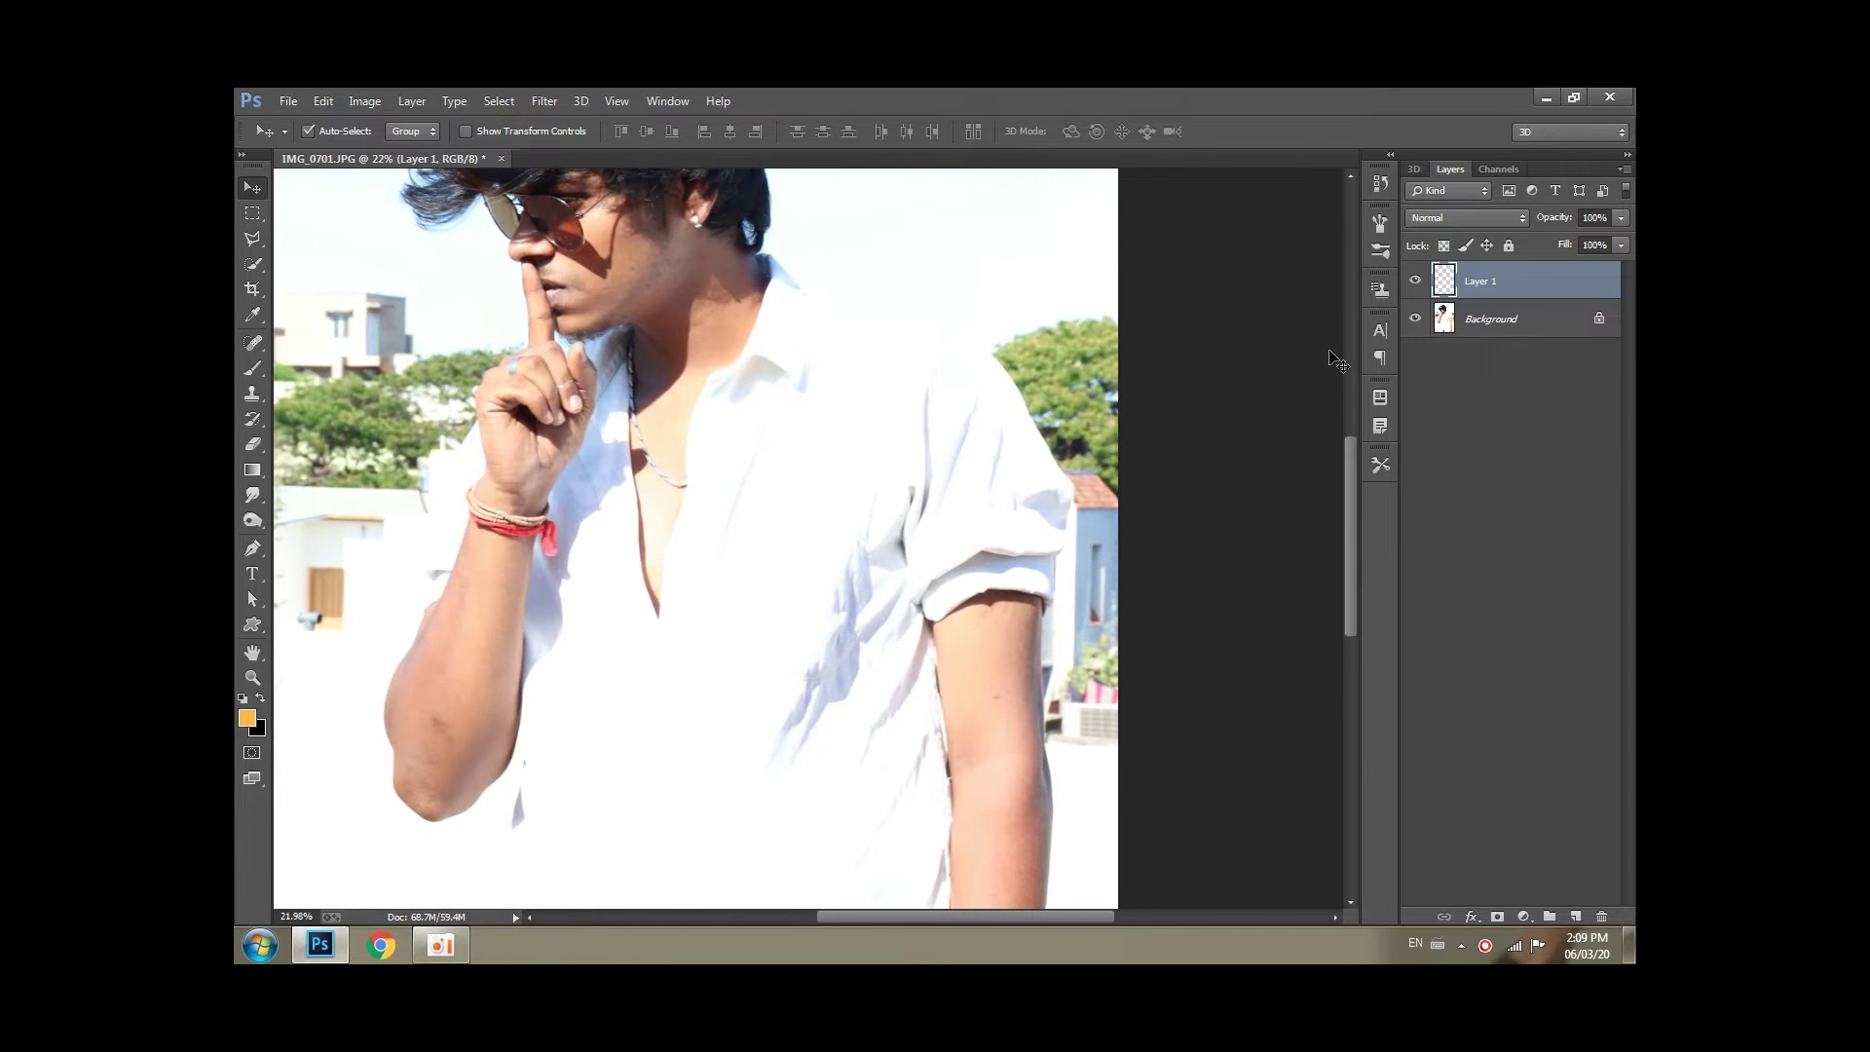
Try a soft light-grey 700 brush stroke in the sky beside the shoulder, then undo it.
left_click(255, 372)
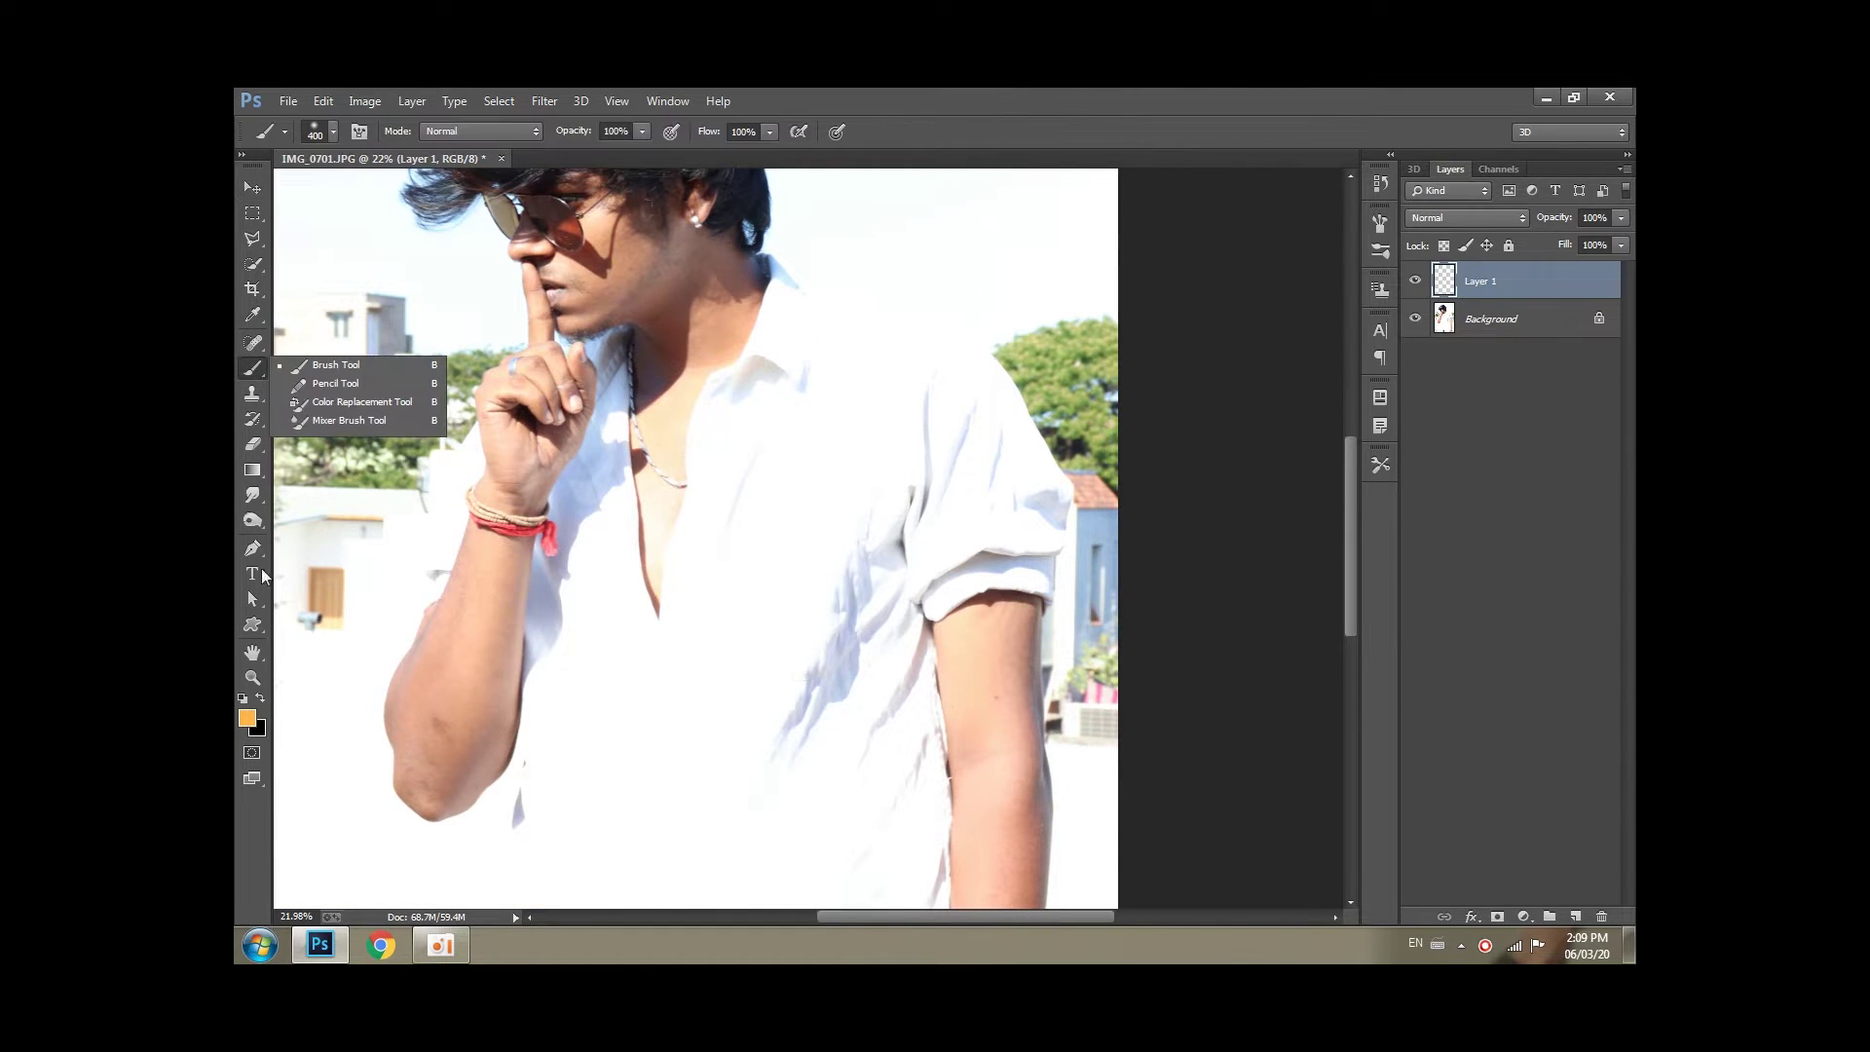
left_click(249, 720)
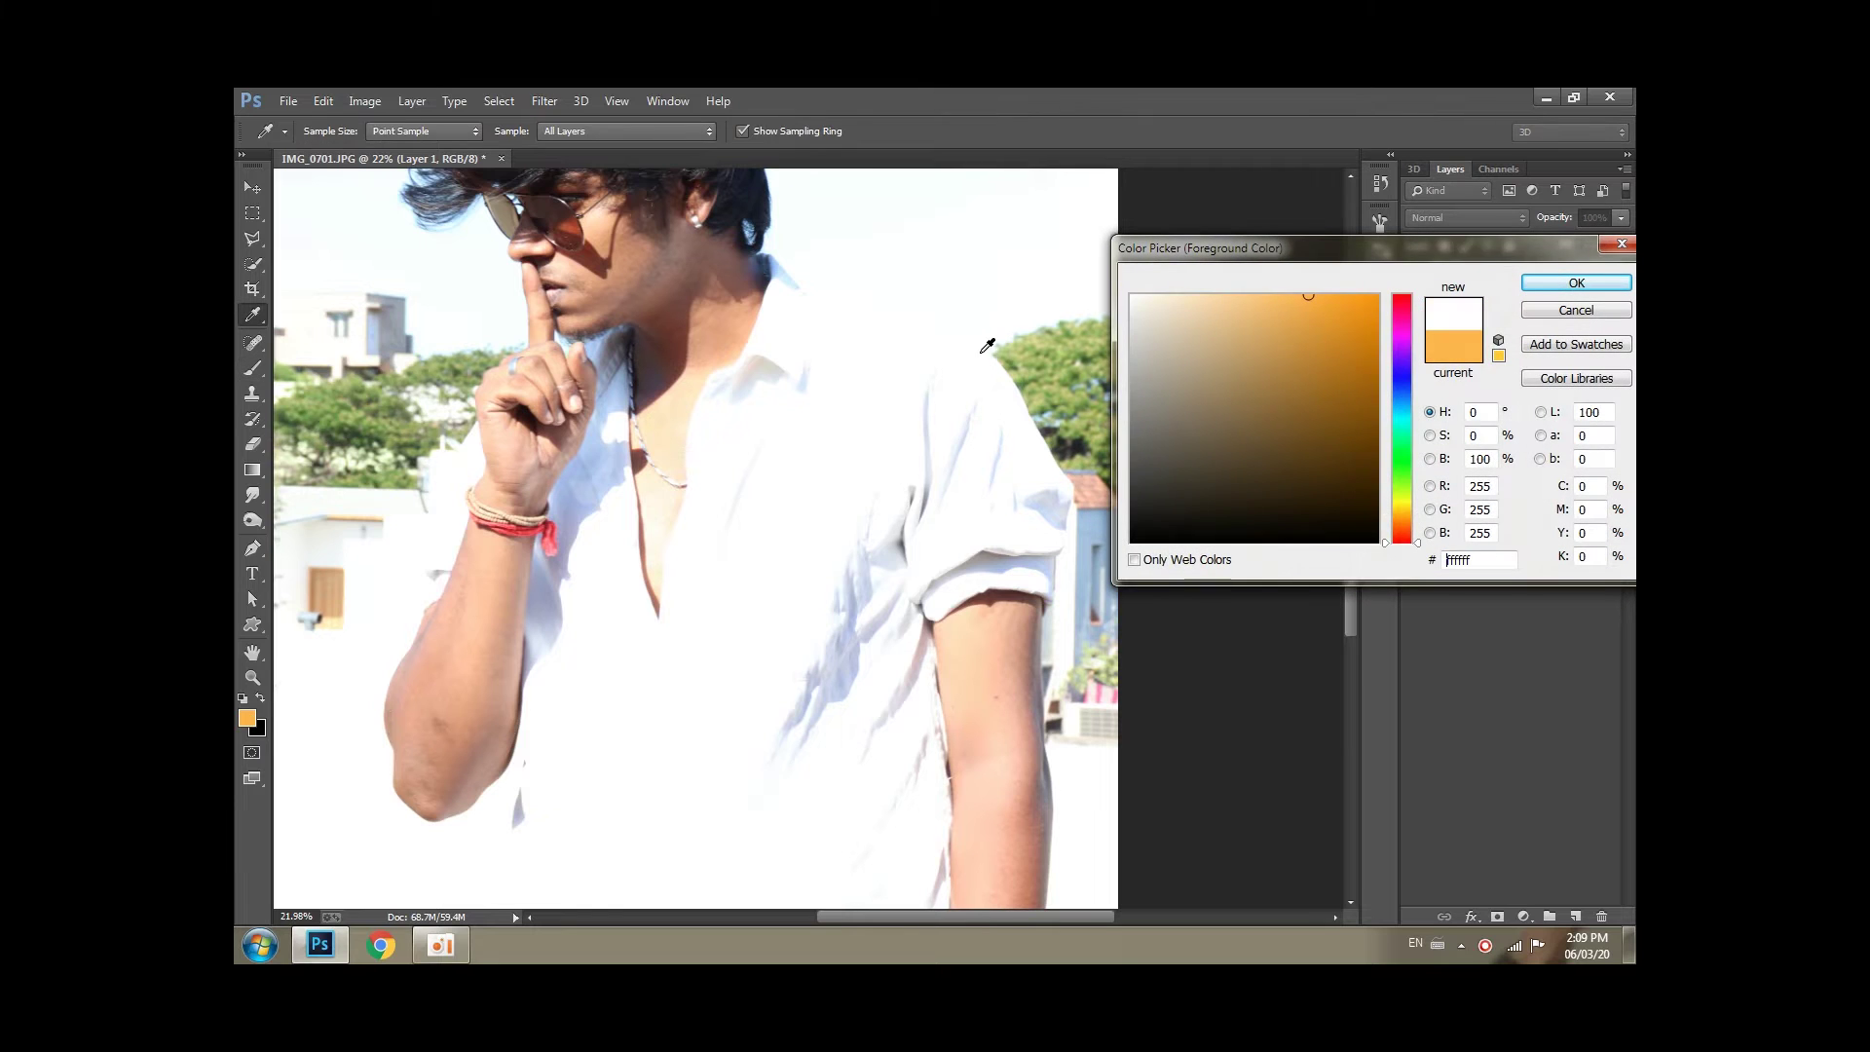
left_click(987, 346)
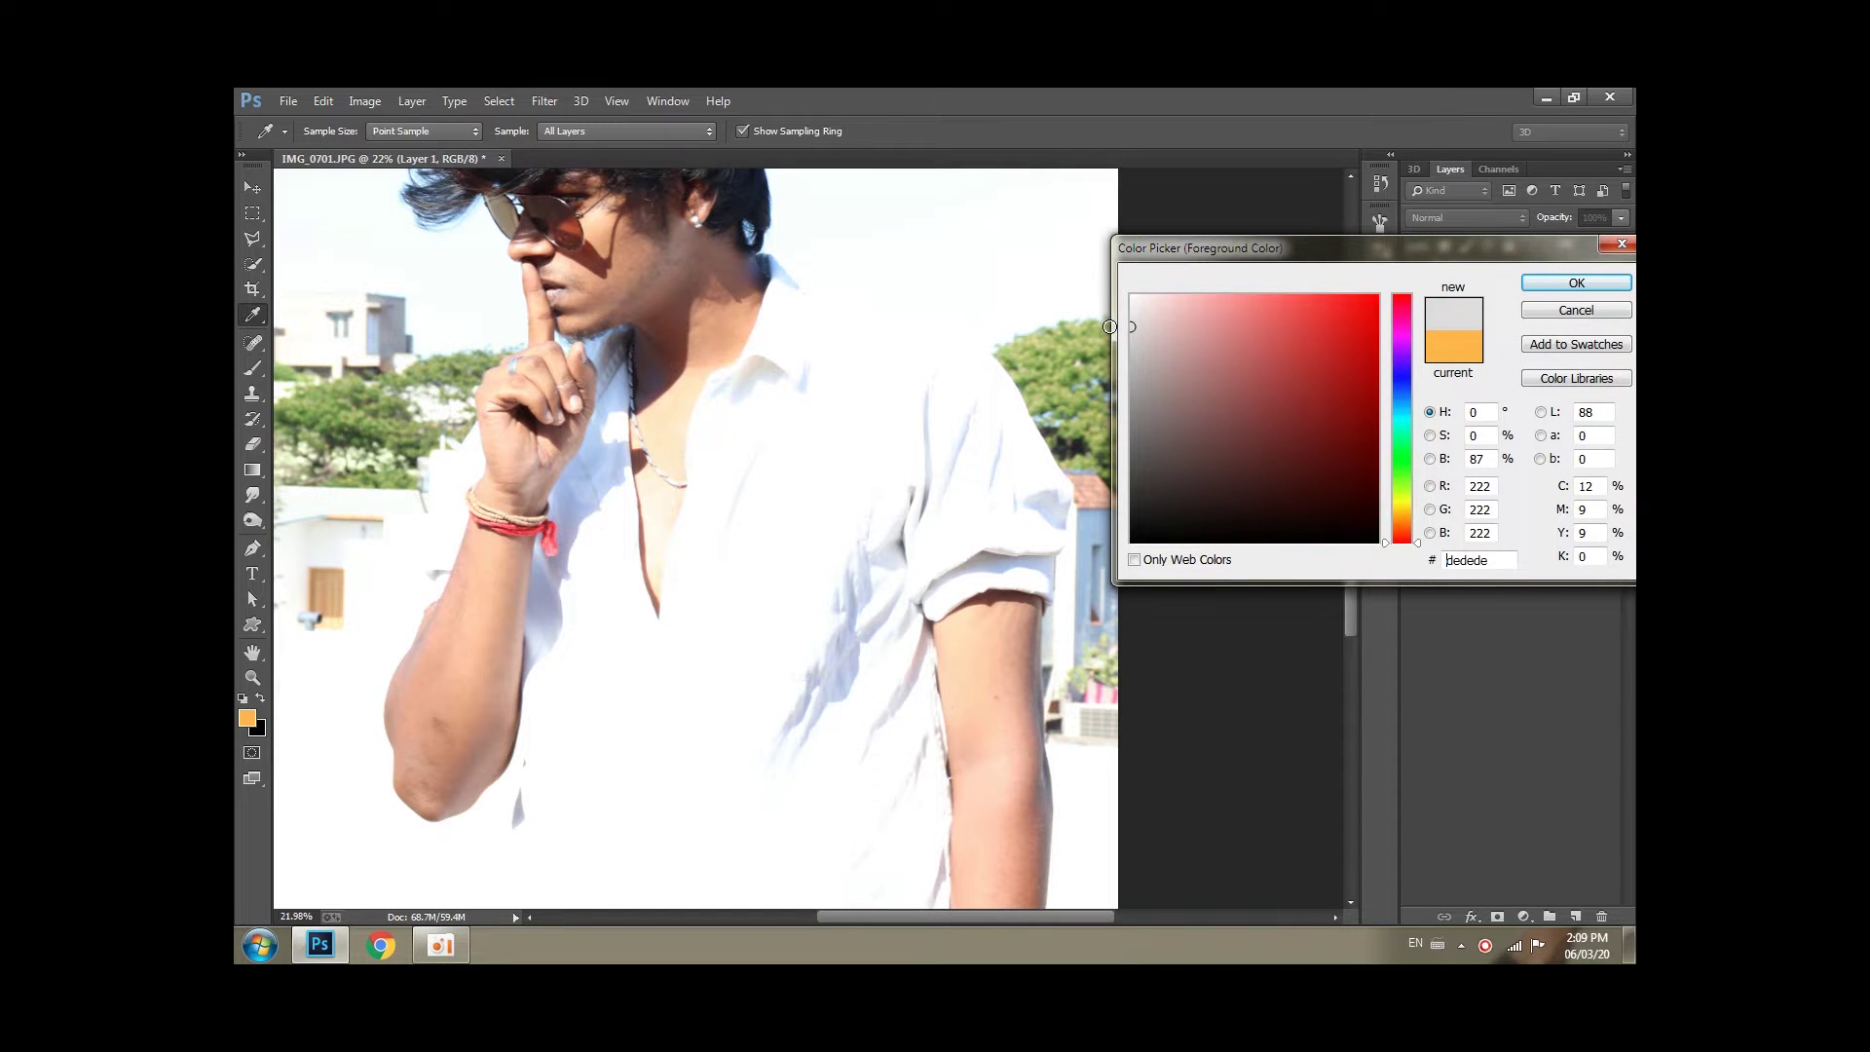
left_click(1550, 283)
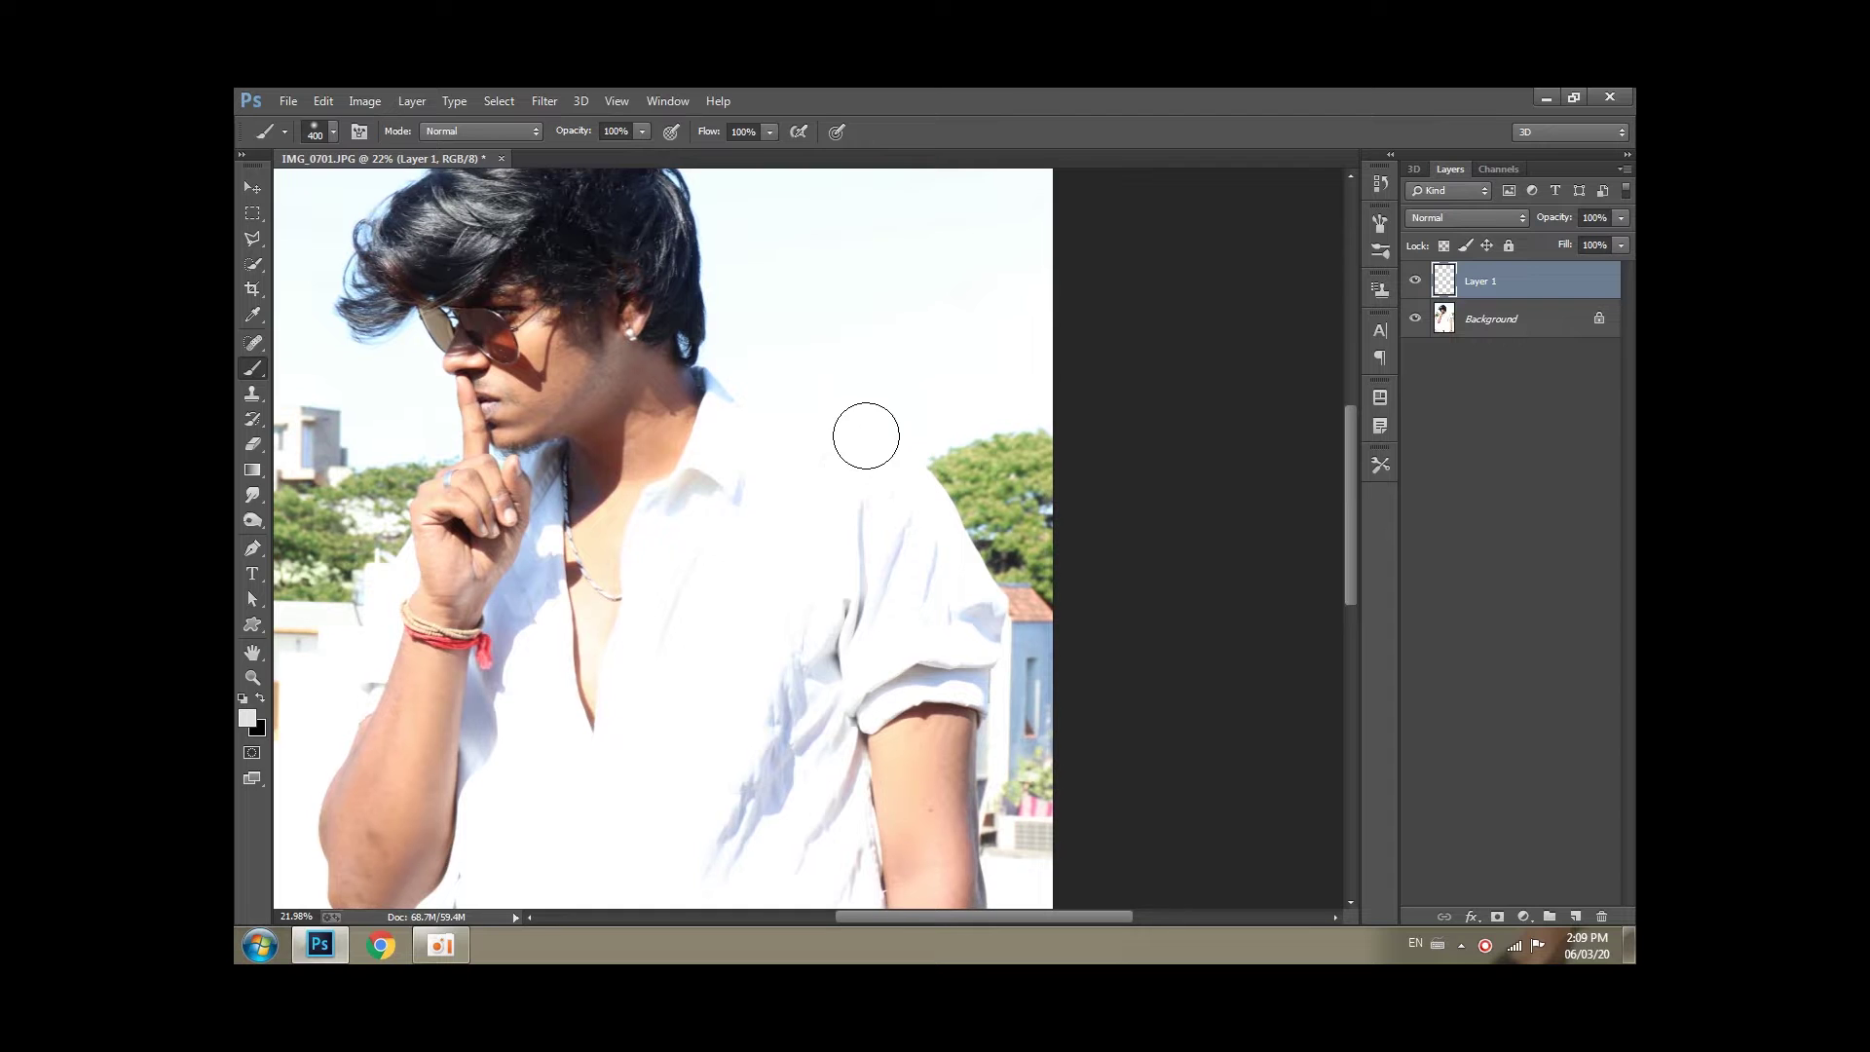
key("bracketright")
key("bracketright")
key("bracketright")
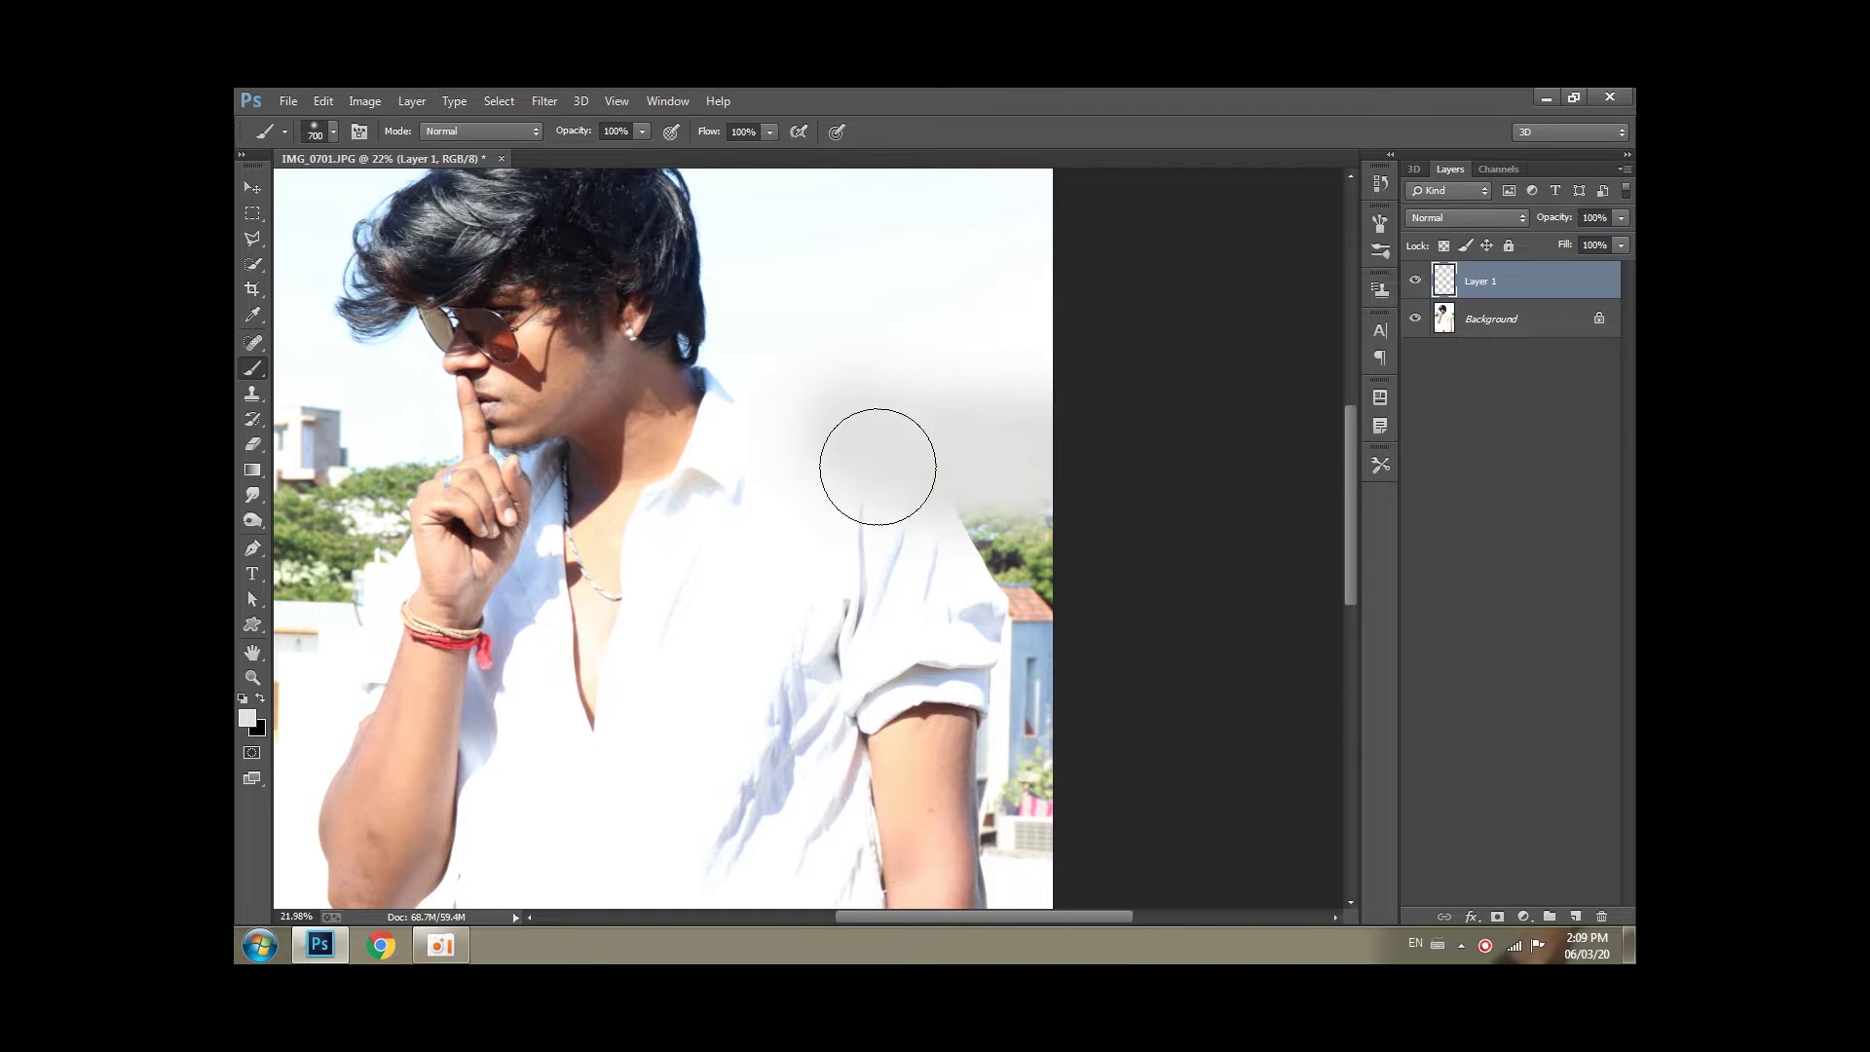
left_click_drag(877, 468, 1074, 463)
key("ctrl+z")
Sample the sky's white and paint over the trees and building right of the shoulder.
left_click(939, 357, "alt")
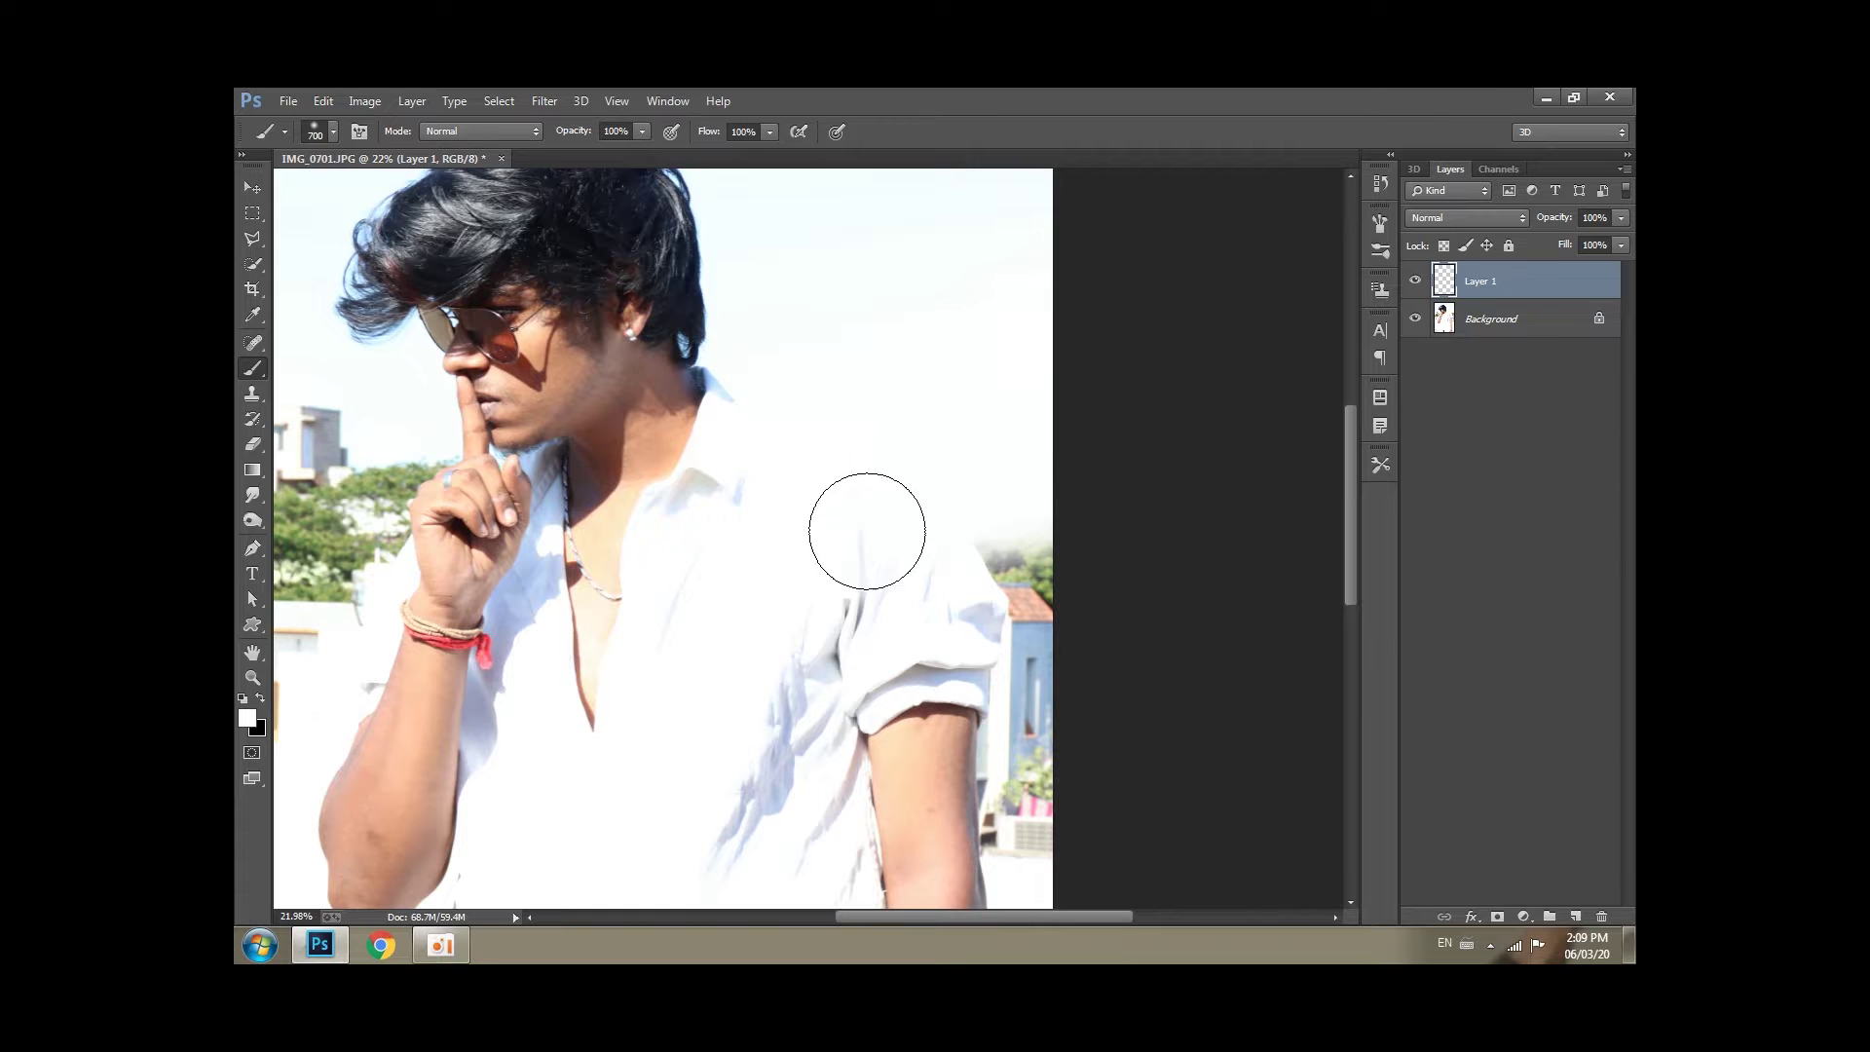
left_click_drag(831, 542, 1014, 588)
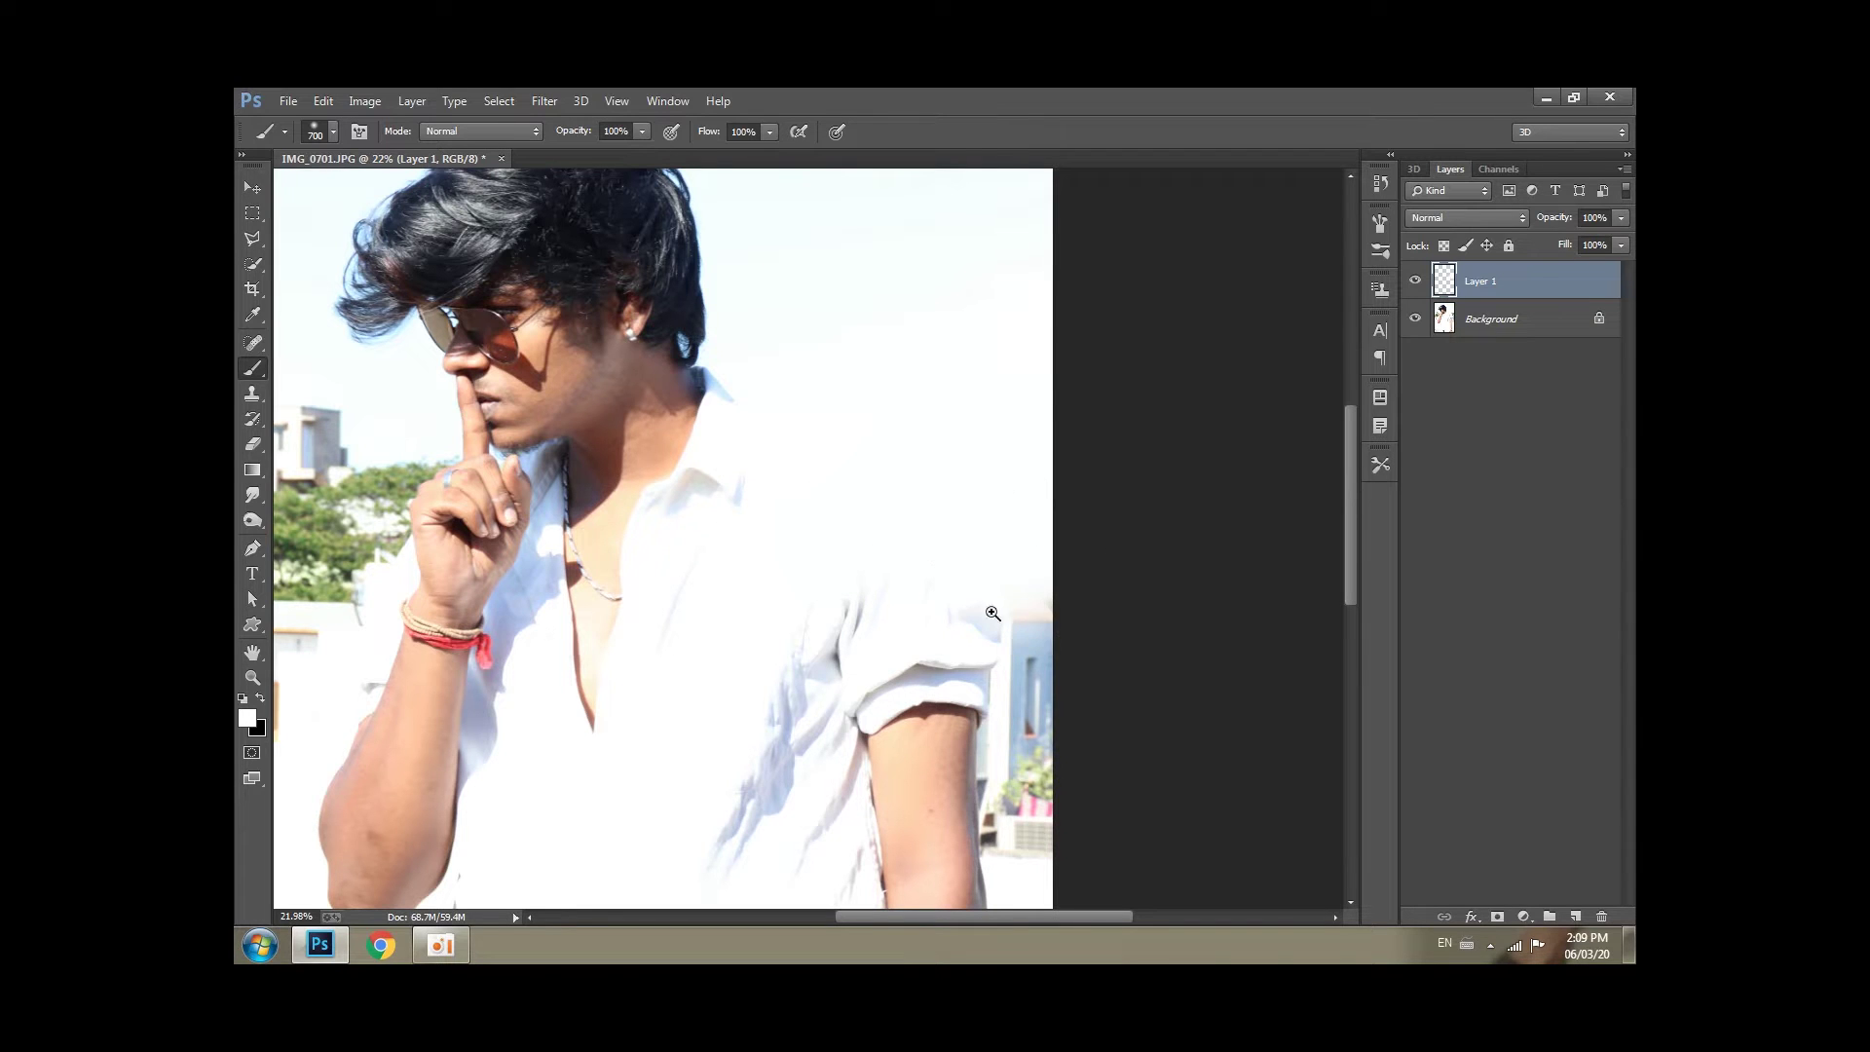
scroll(1014, 588, "up", 3)
left_click_drag(957, 763, 977, 397)
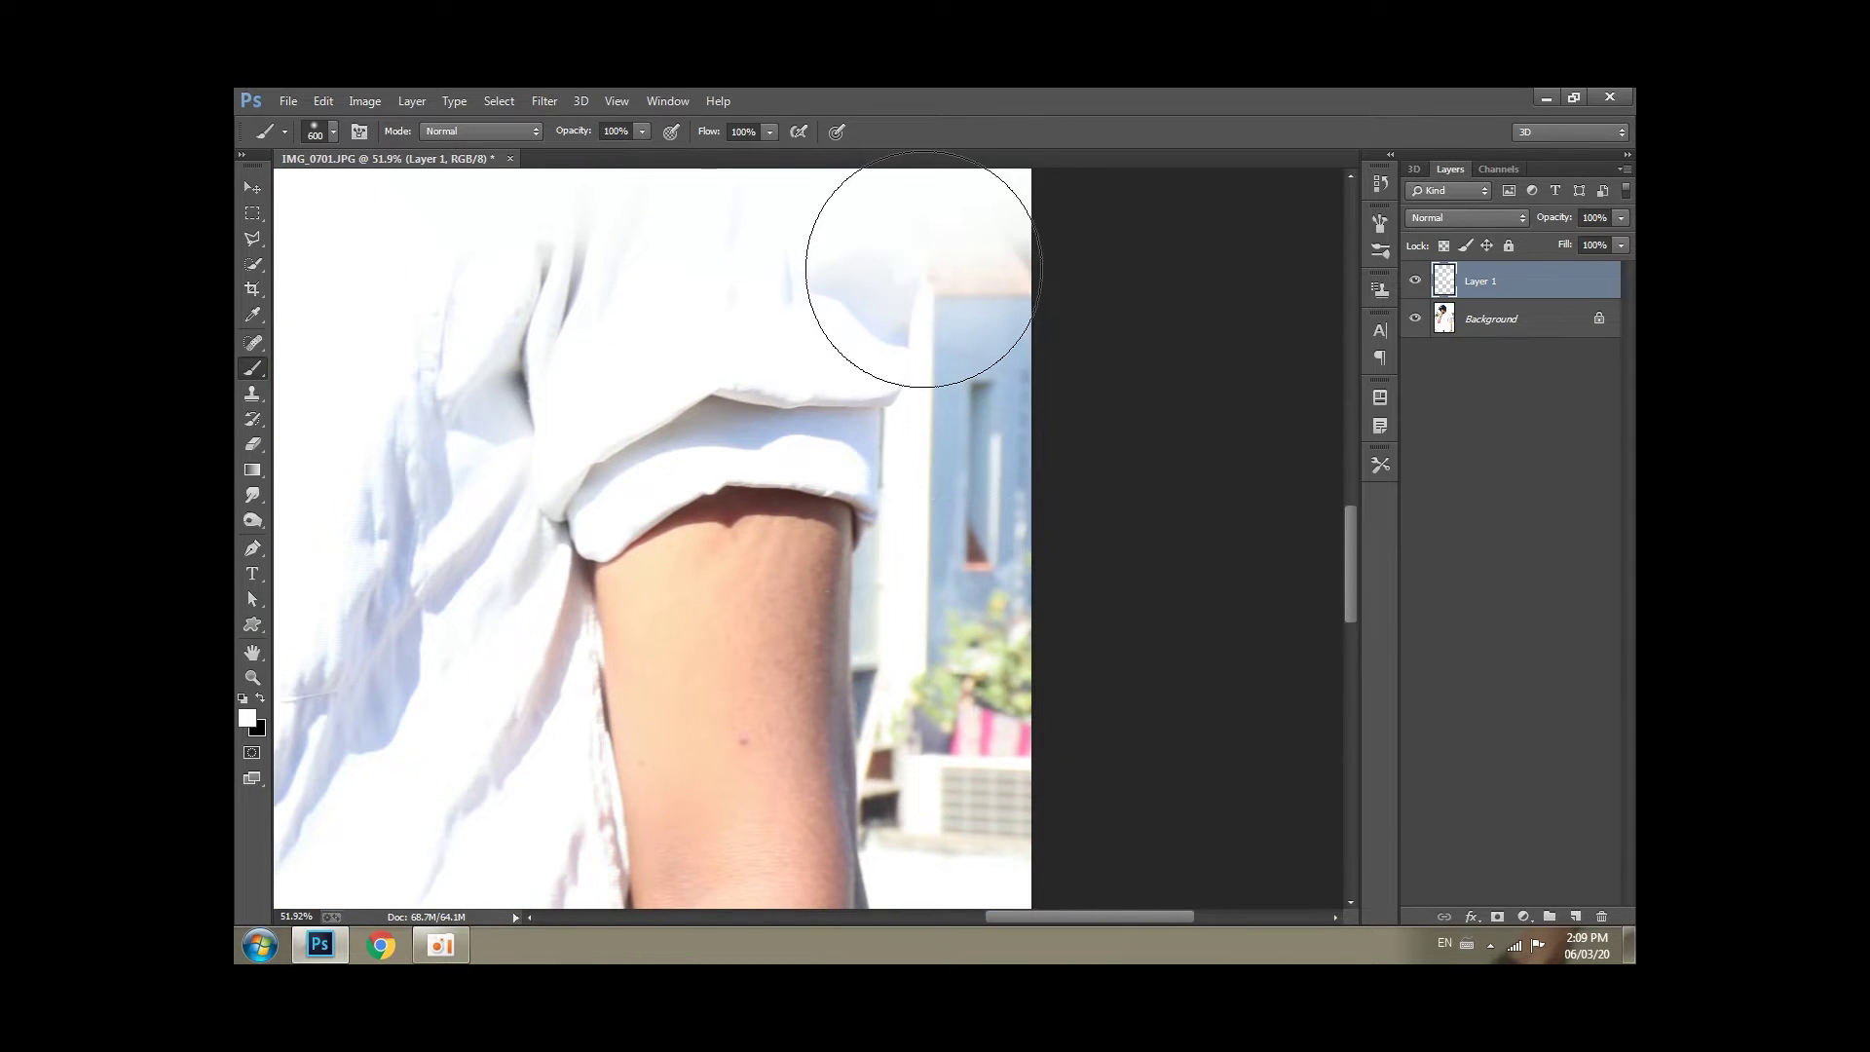
key("bracketleft")
key("bracketleft")
key("bracketleft")
key("bracketright")
mouse_move(779, 283)
left_mouse_down()
mouse_move(939, 424)
mouse_move(1006, 376)
mouse_move(956, 492)
mouse_move(960, 377)
left_mouse_up()
key("bracketleft")
key("bracketleft")
key("bracketleft")
scroll(889, 387, "up", 3)
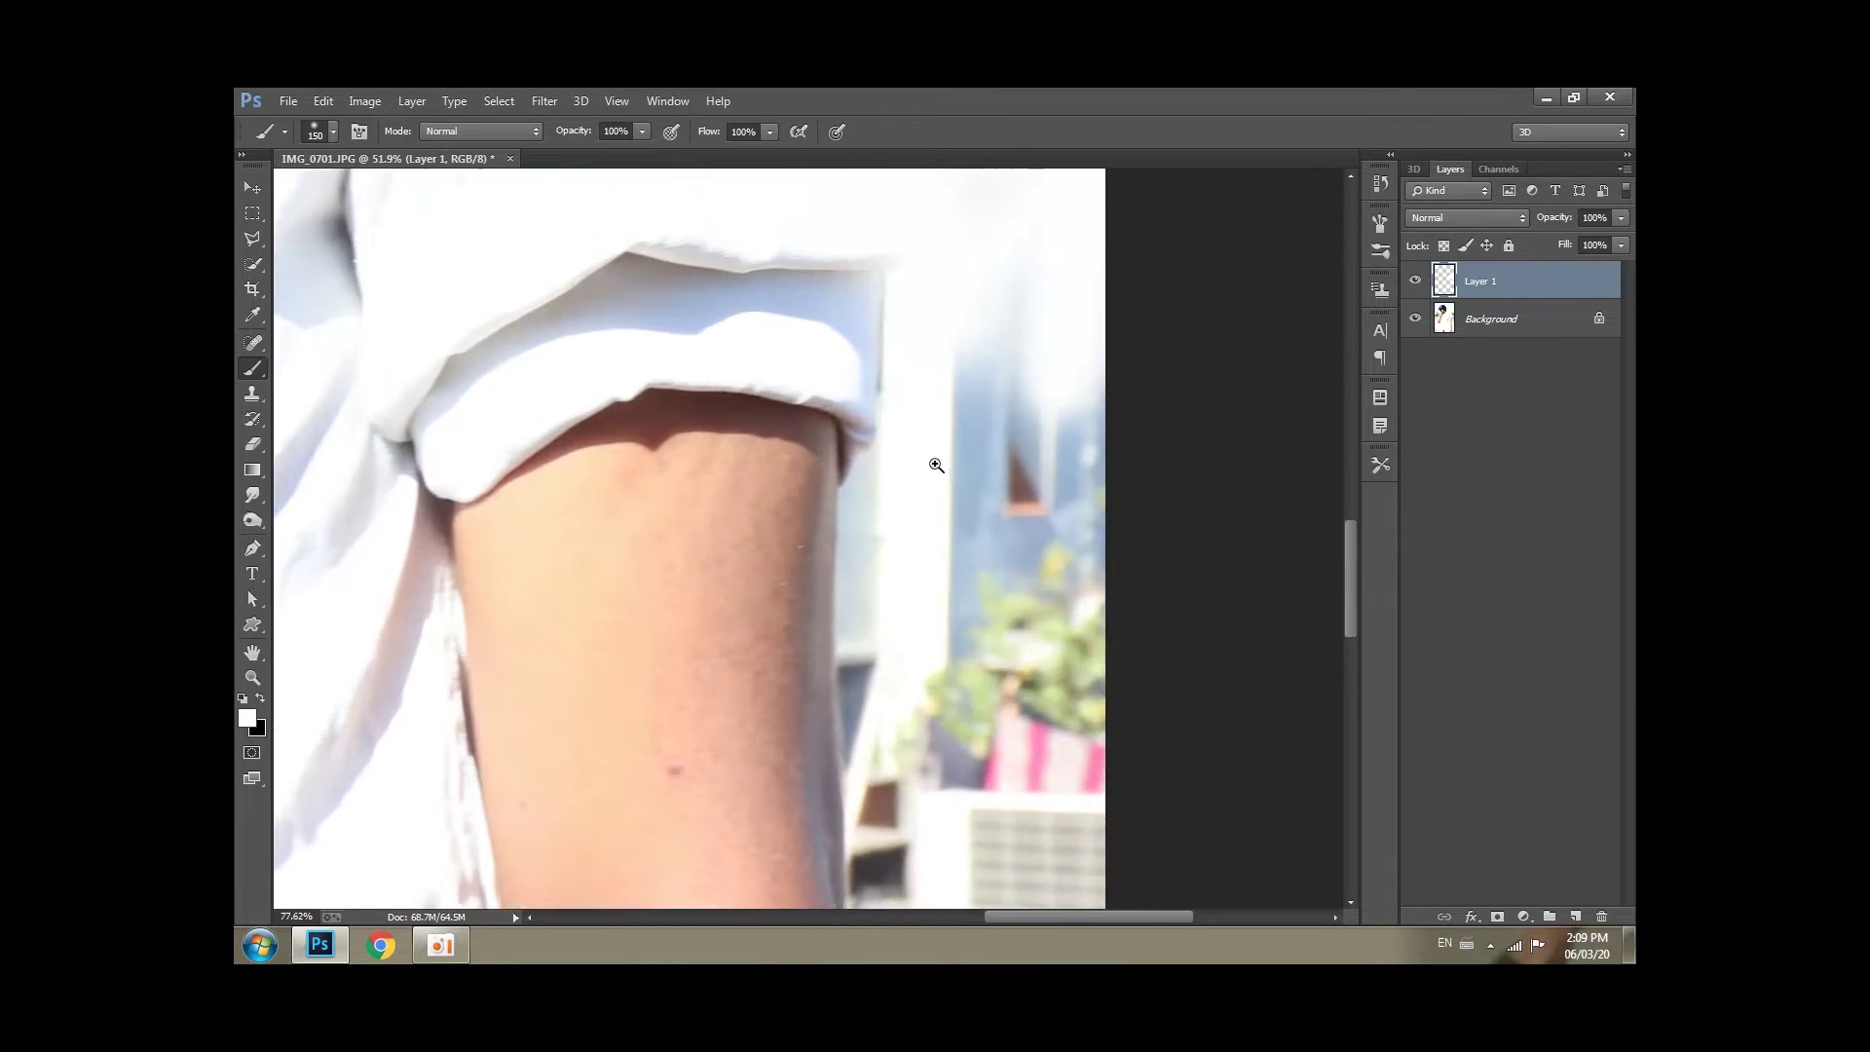
Trace a pen path down the arm's edge past the watch to the hand.
left_click(252, 547)
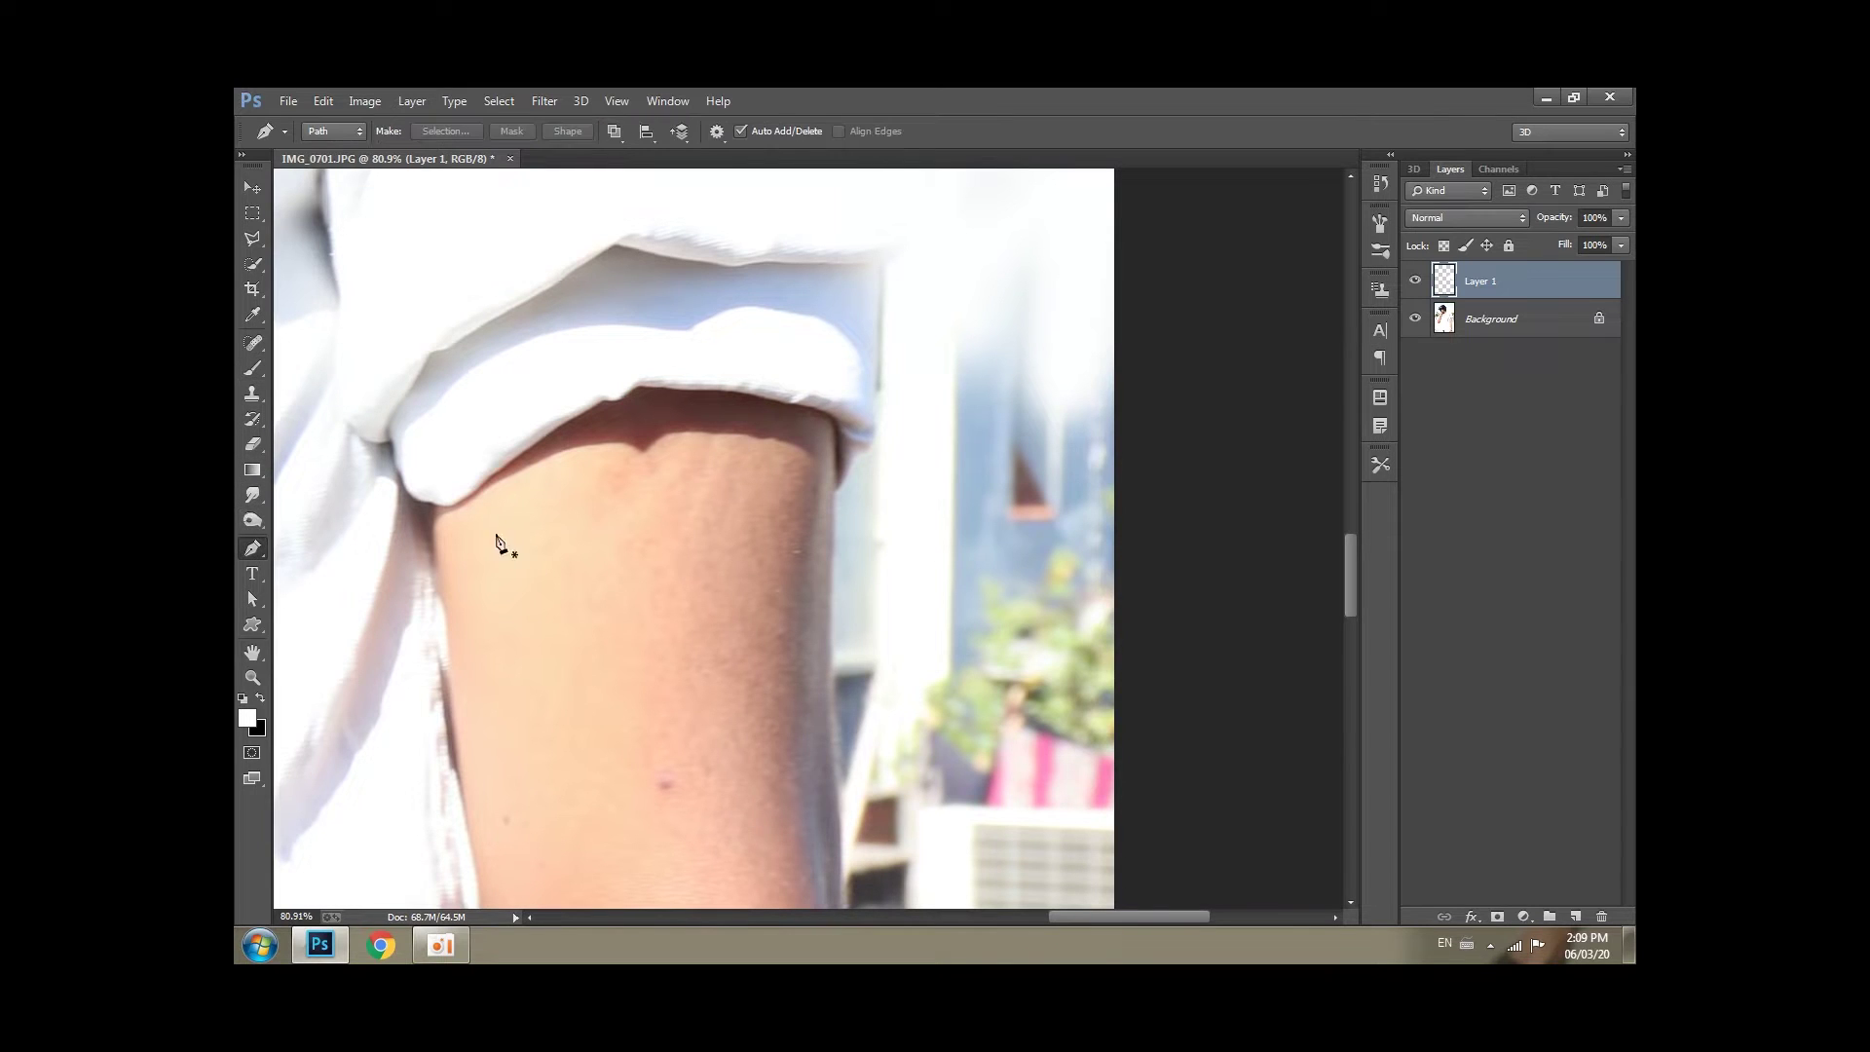
left_click(848, 471)
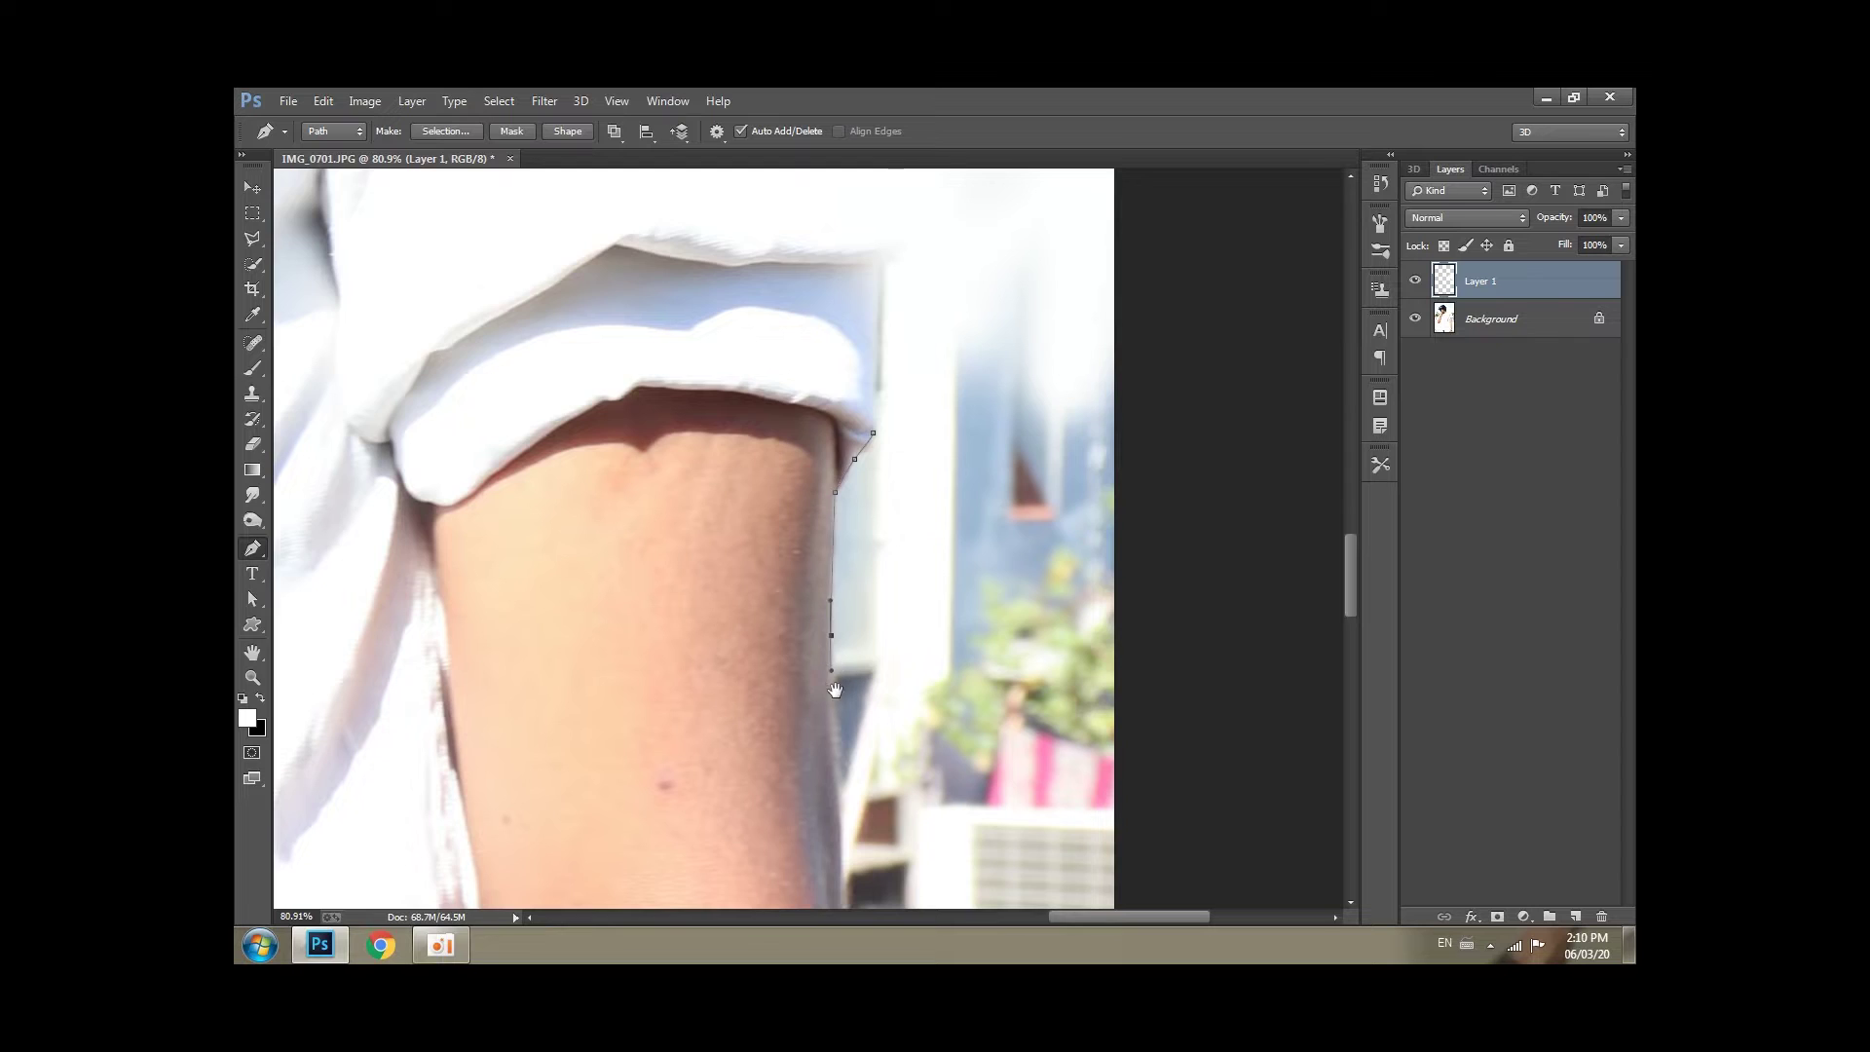
left_click_drag(835, 690, 818, 416)
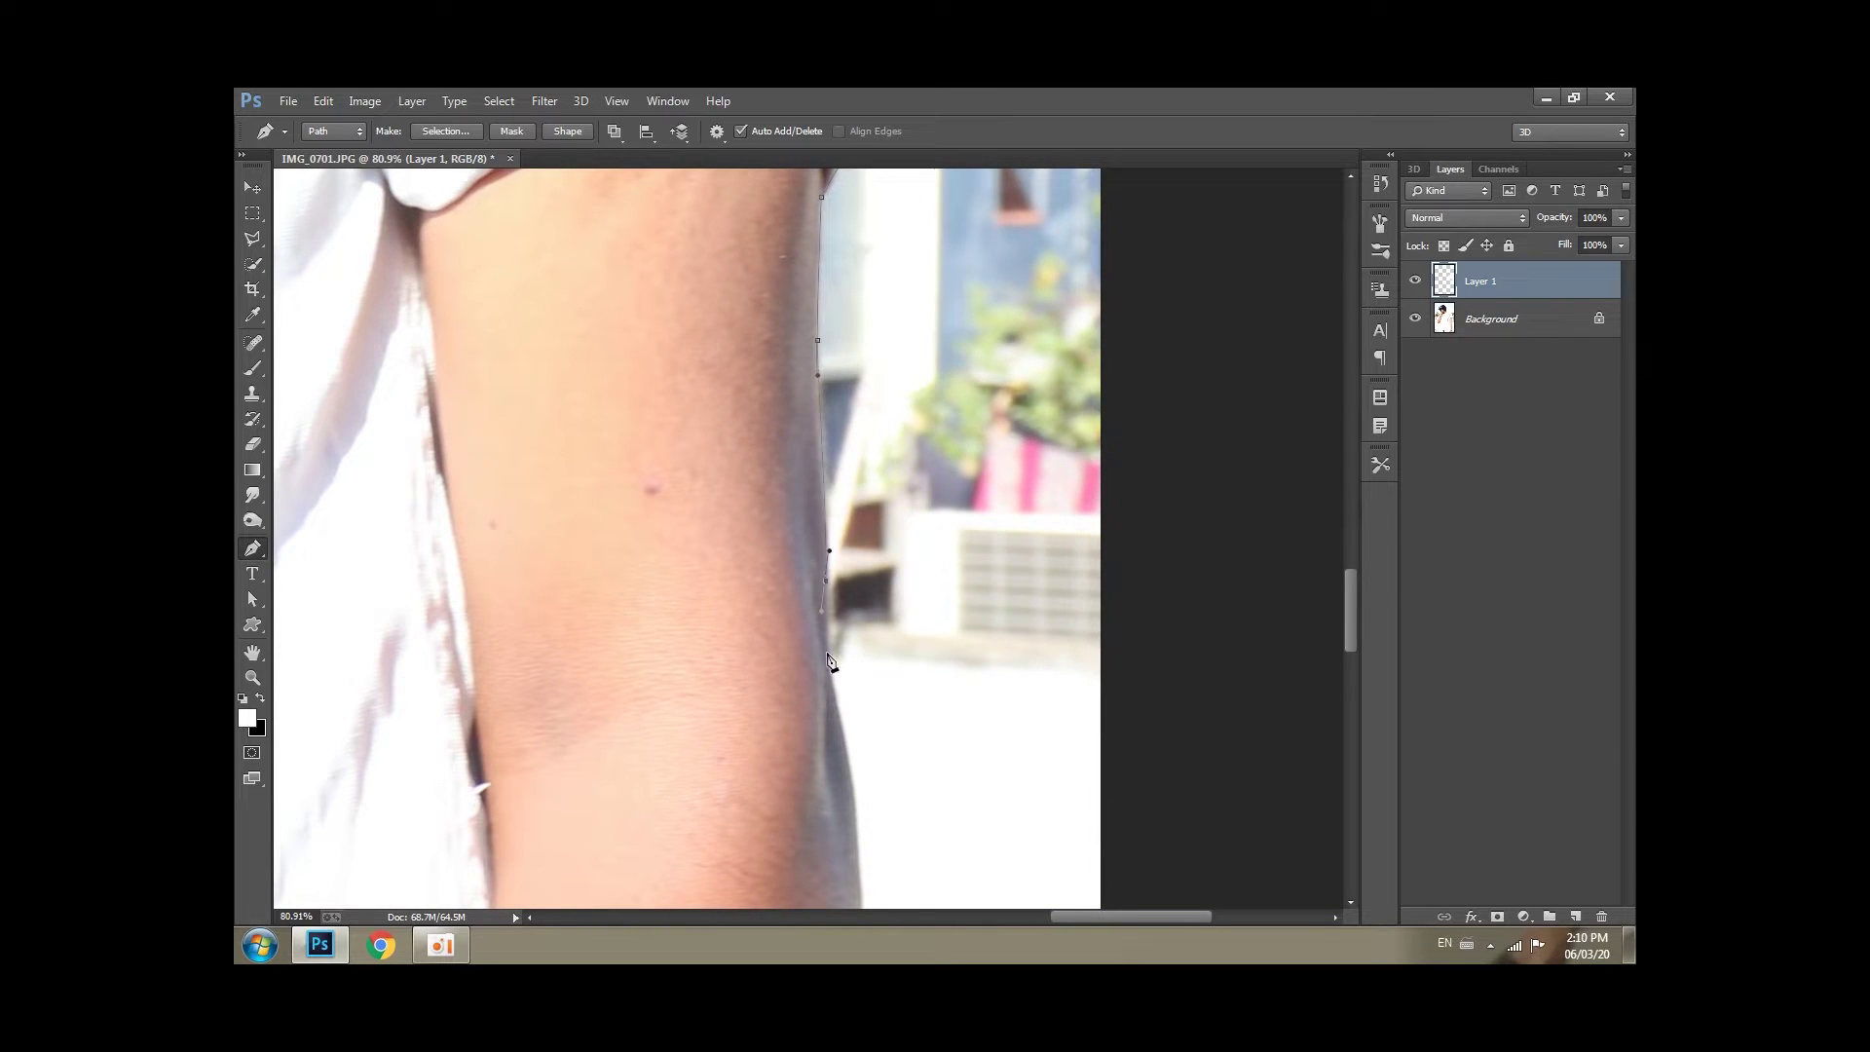
left_click_drag(843, 737, 848, 492)
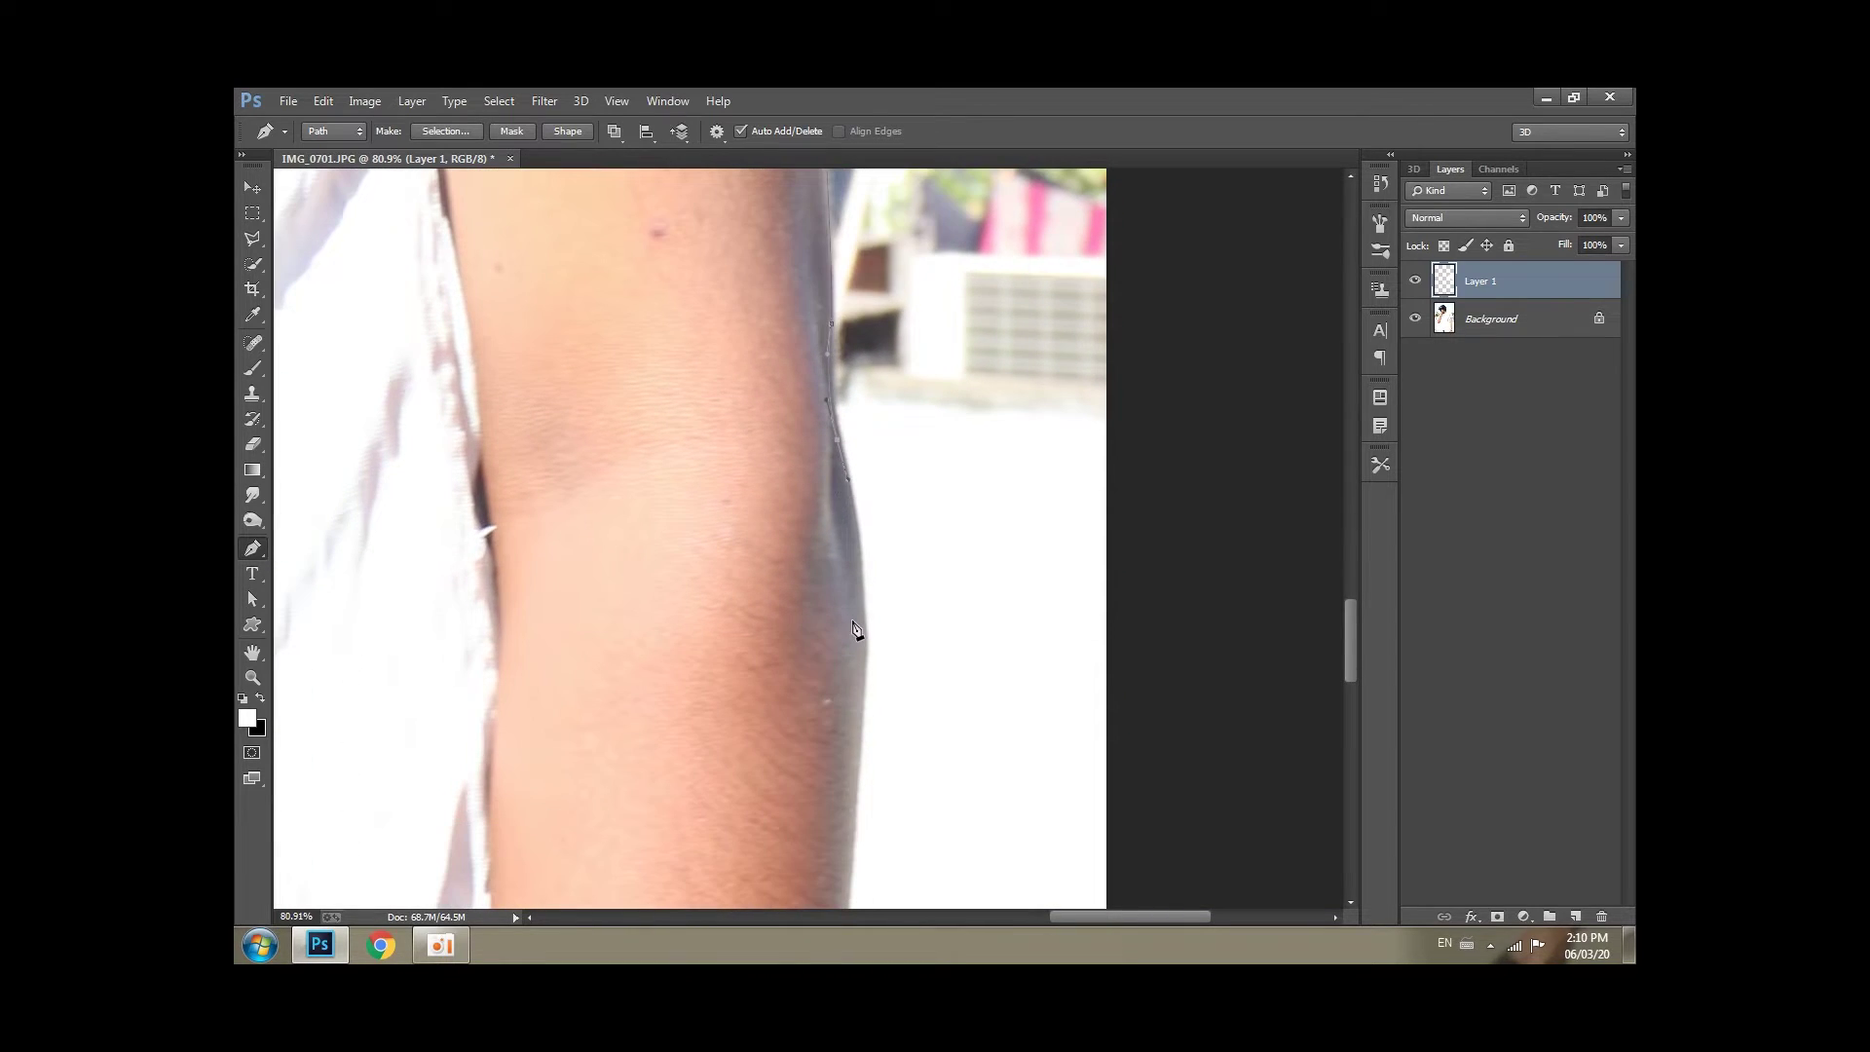
left_click_drag(855, 725, 902, 434)
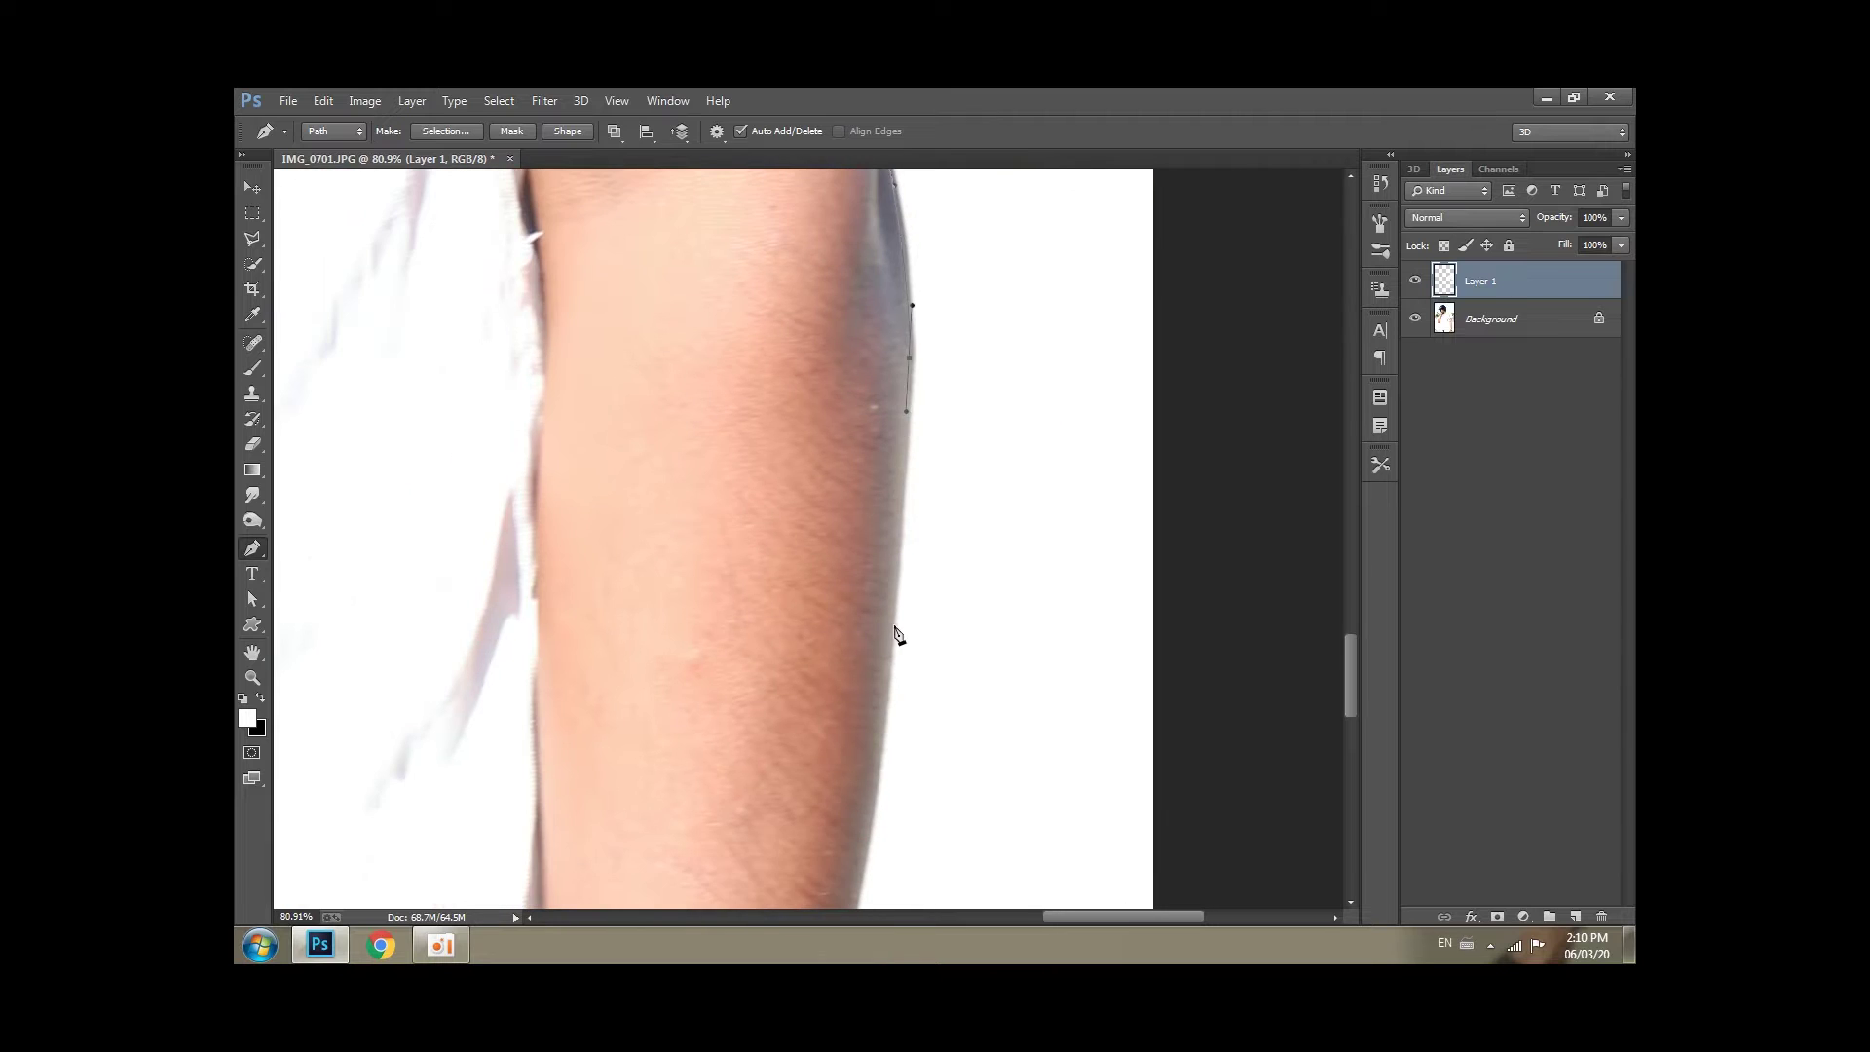
left_click_drag(890, 679, 931, 332)
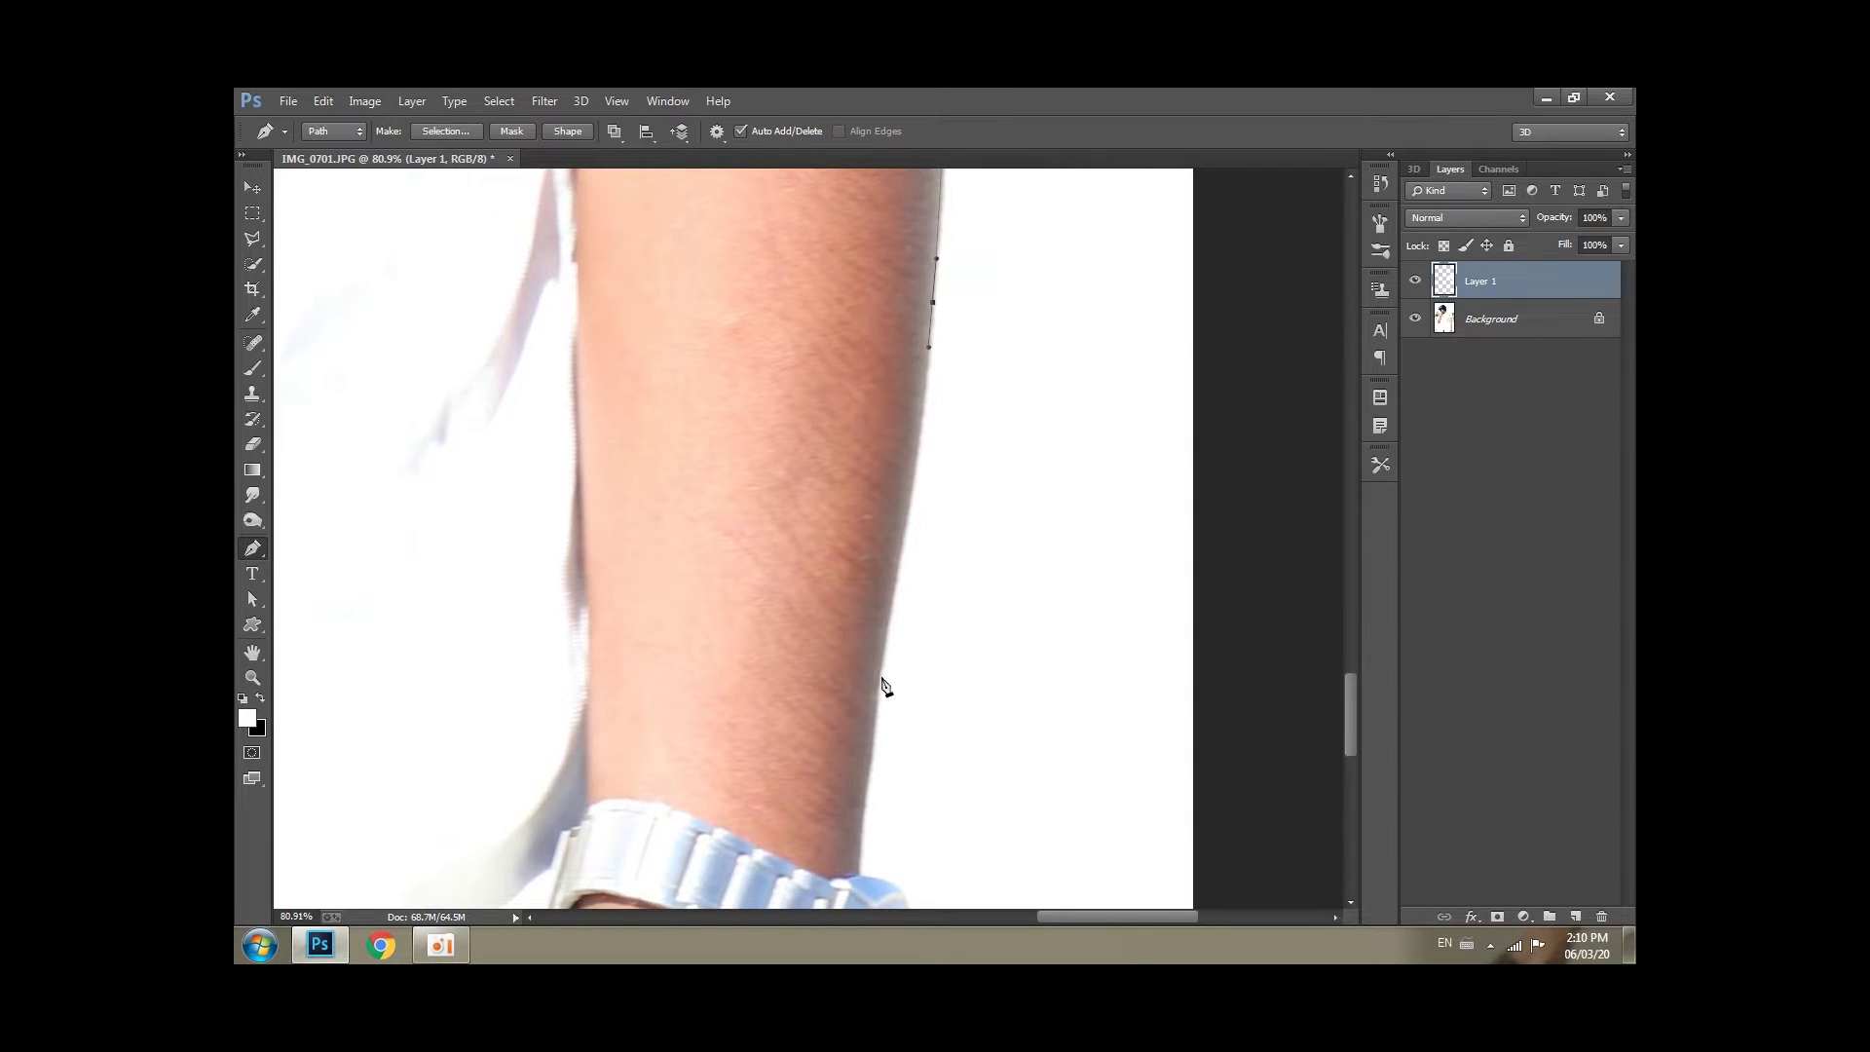
left_click_drag(889, 718, 904, 523)
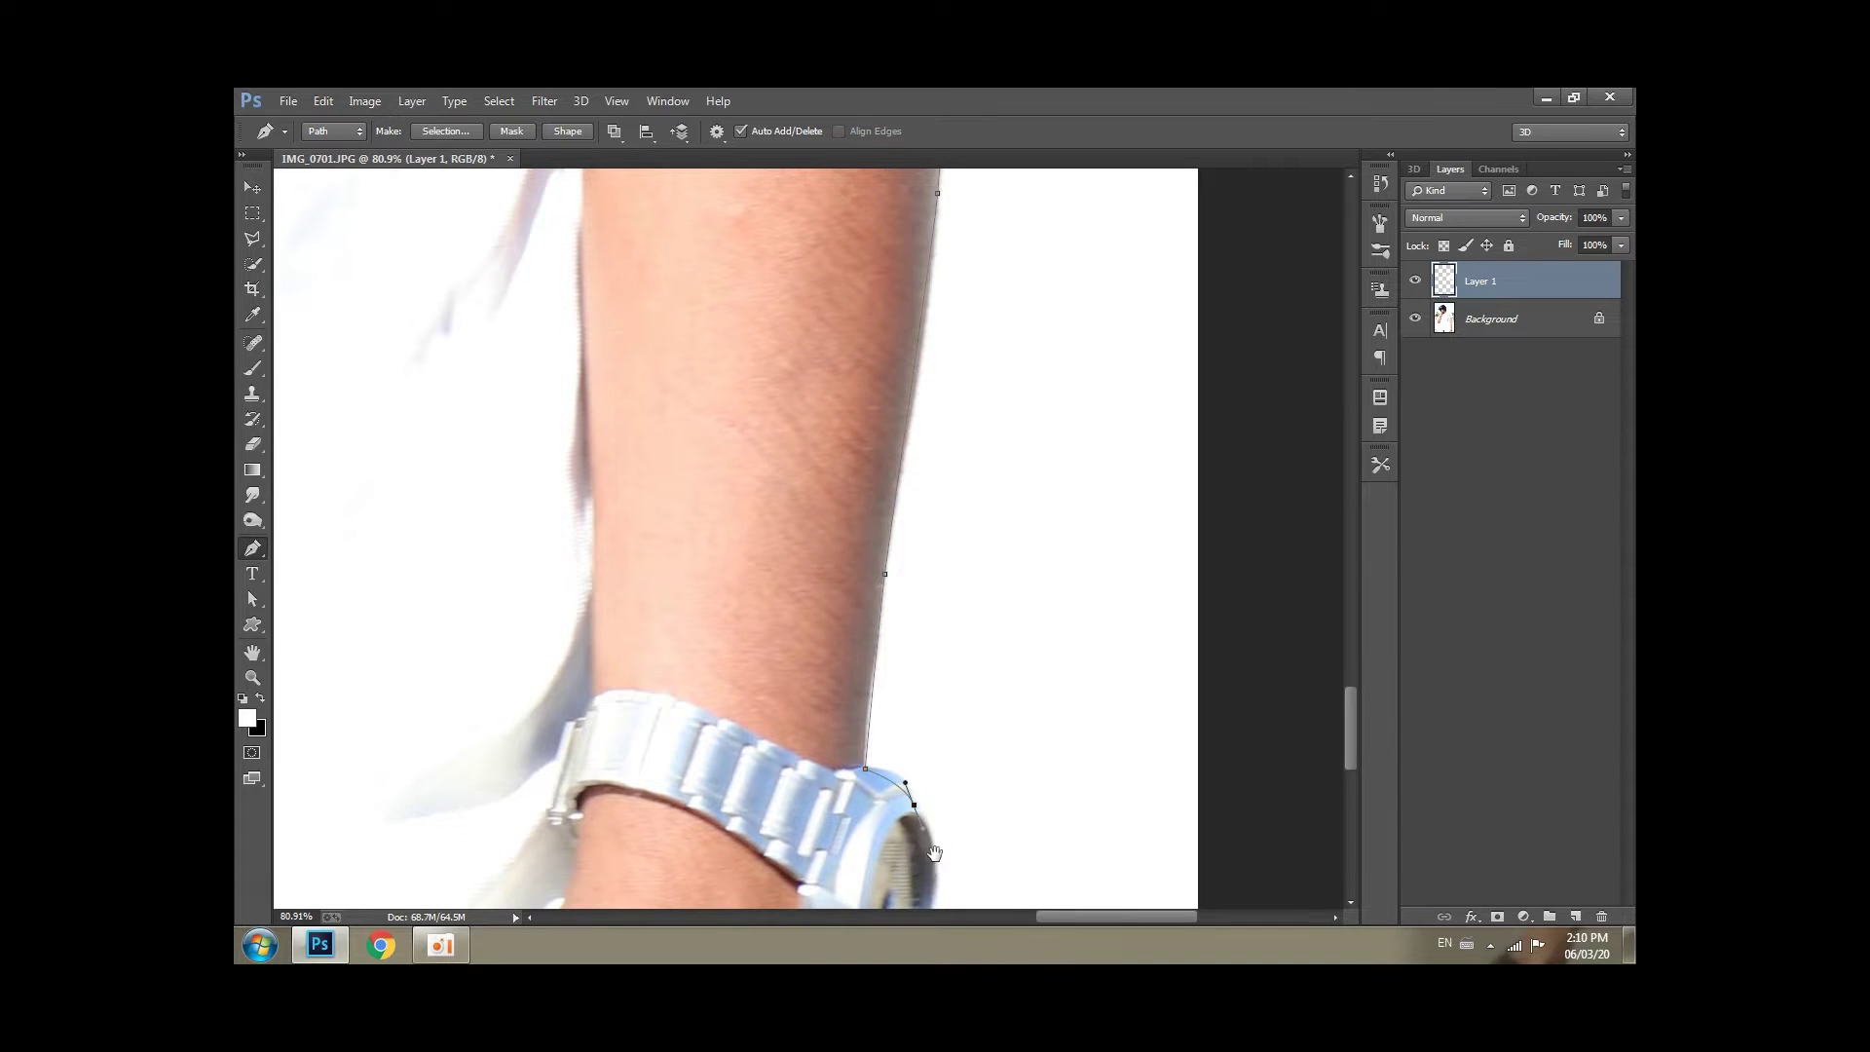
left_click_drag(934, 853, 921, 560)
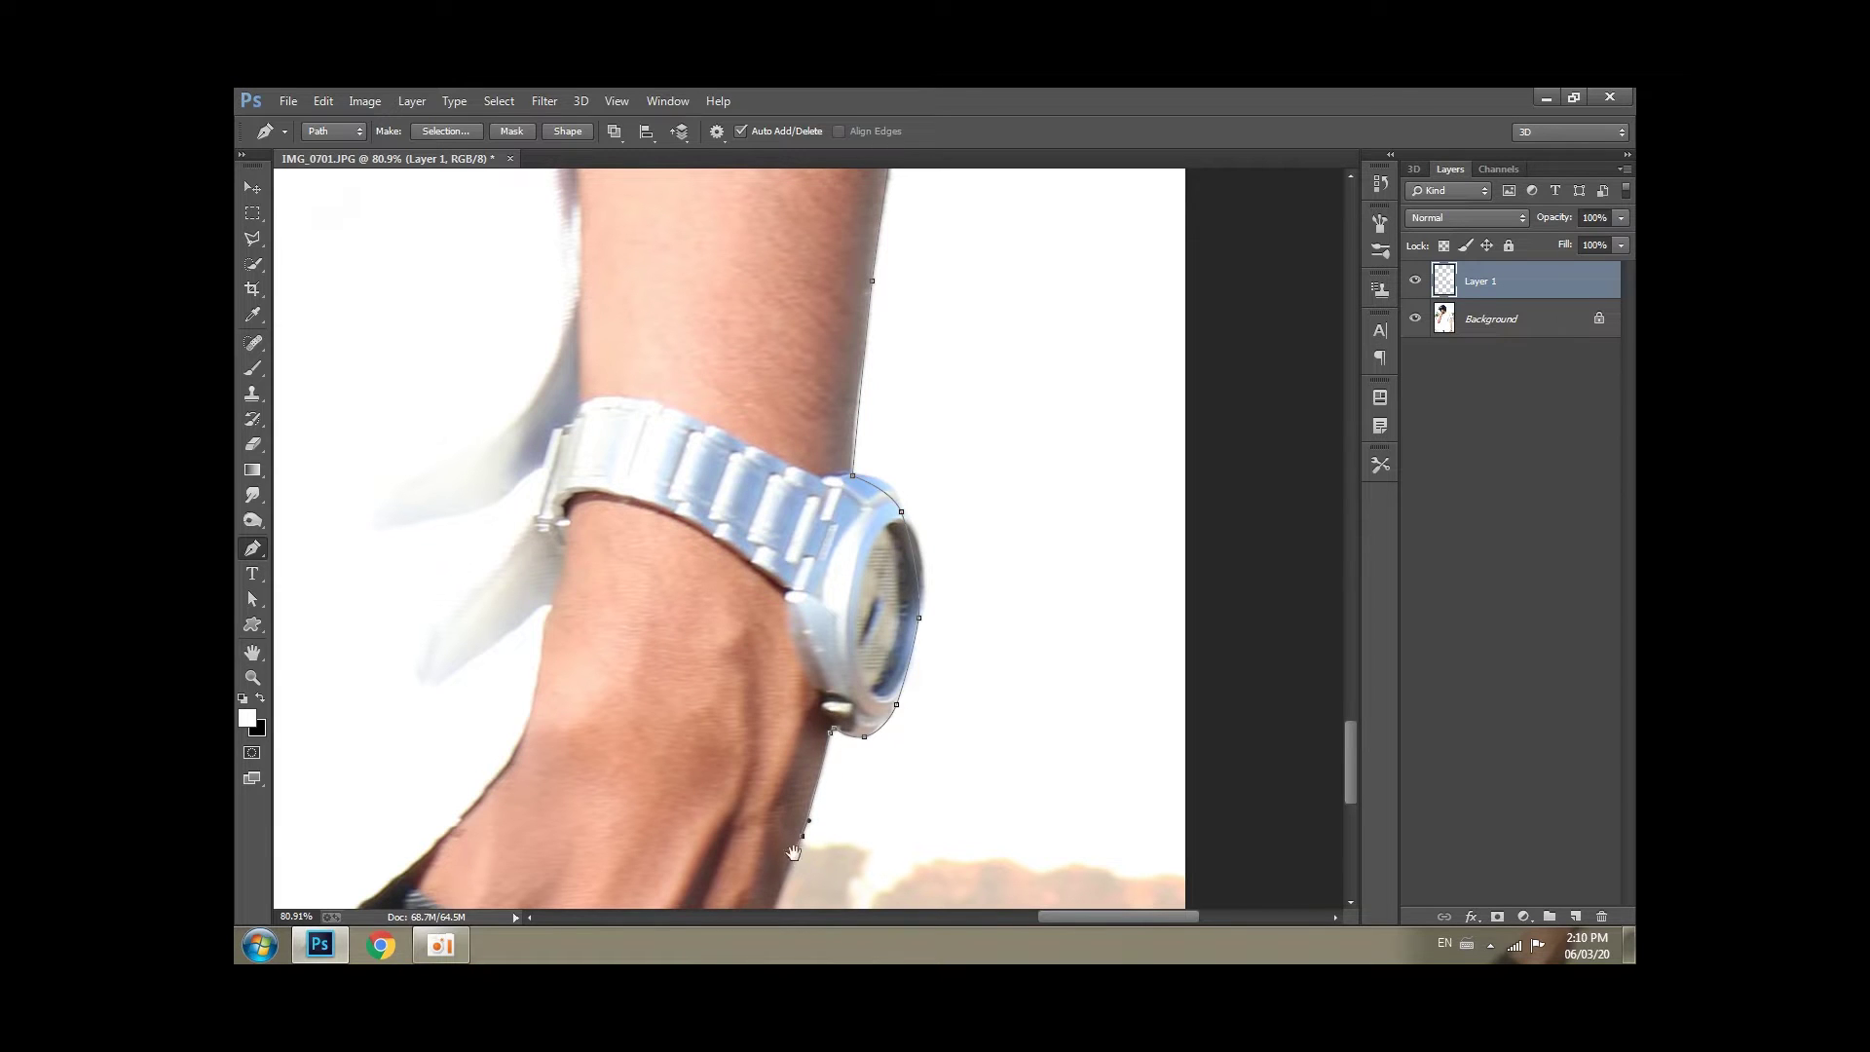
left_click_drag(794, 853, 949, 490)
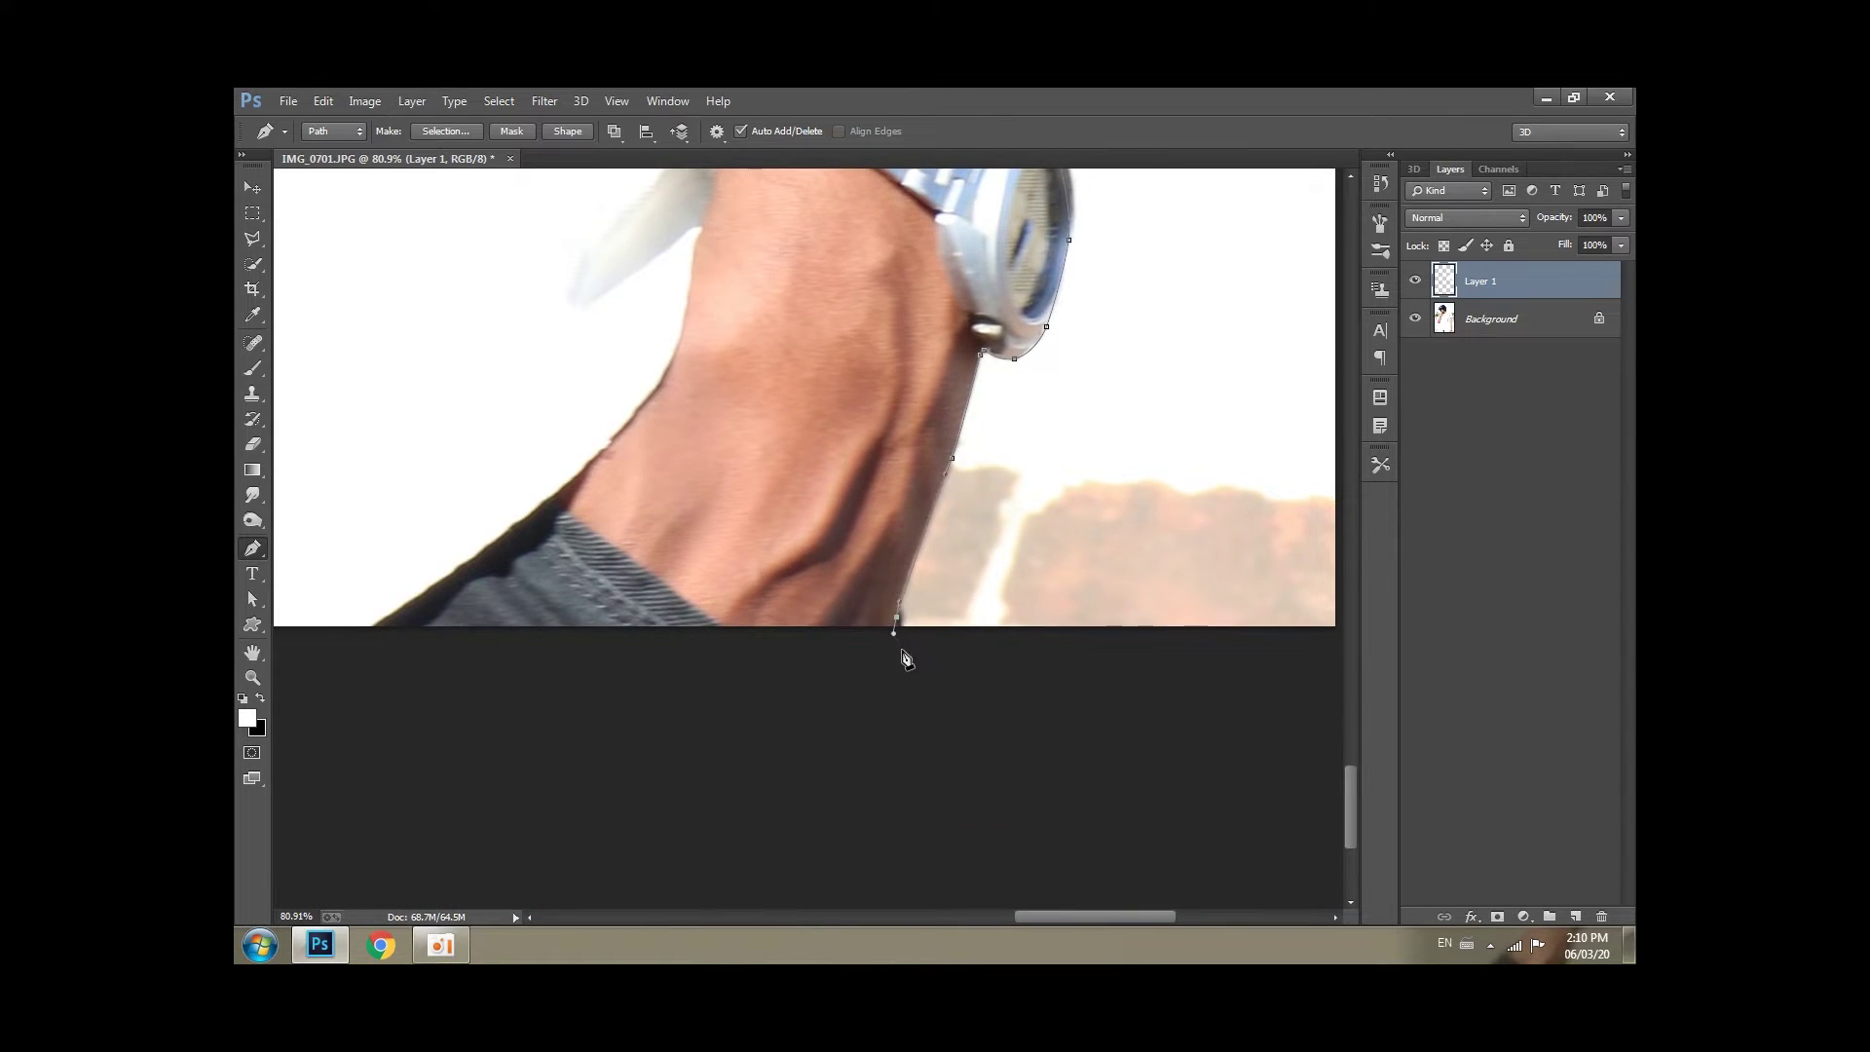
Carry the path outside the photo, close it along the shirt and sleeve, and load it as a selection.
left_click(1036, 693)
left_click_drag(1127, 687, 703, 695)
left_click_drag(954, 734, 1013, 718)
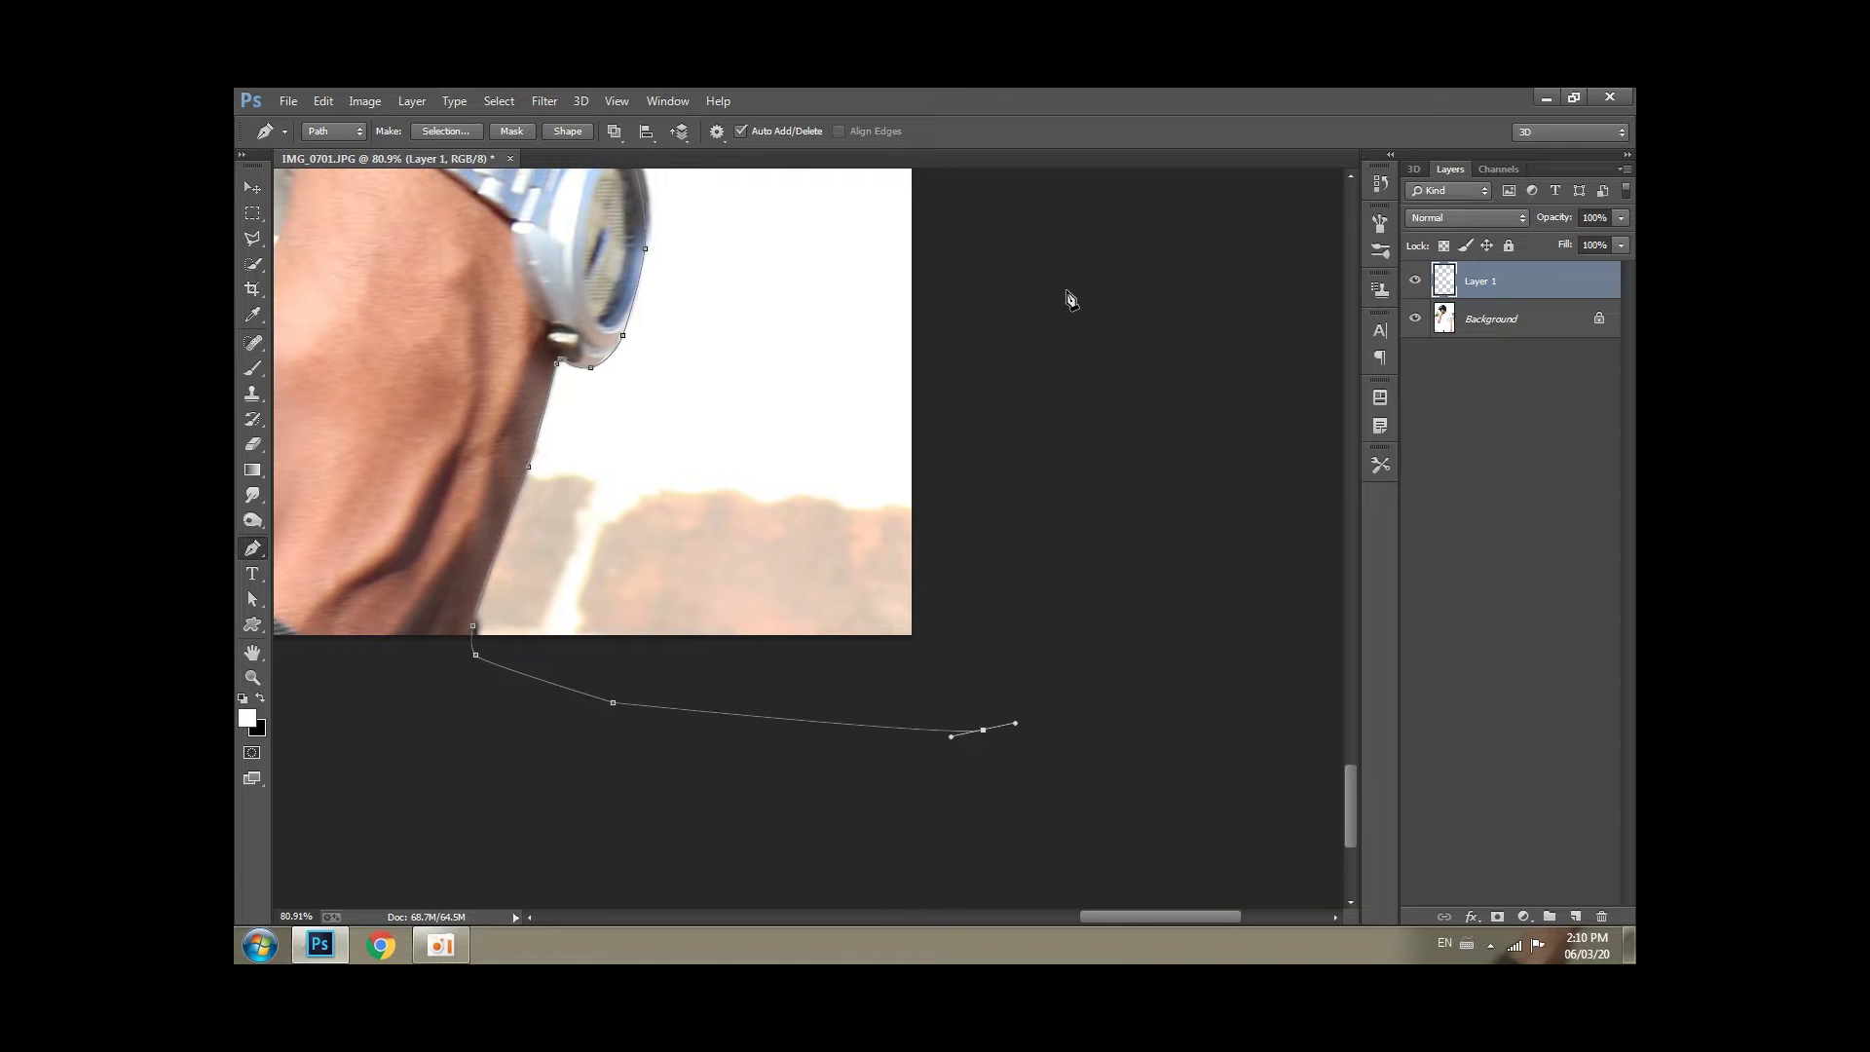
scroll(1070, 300, "down", 3)
left_click_drag(1072, 305, 1032, 773)
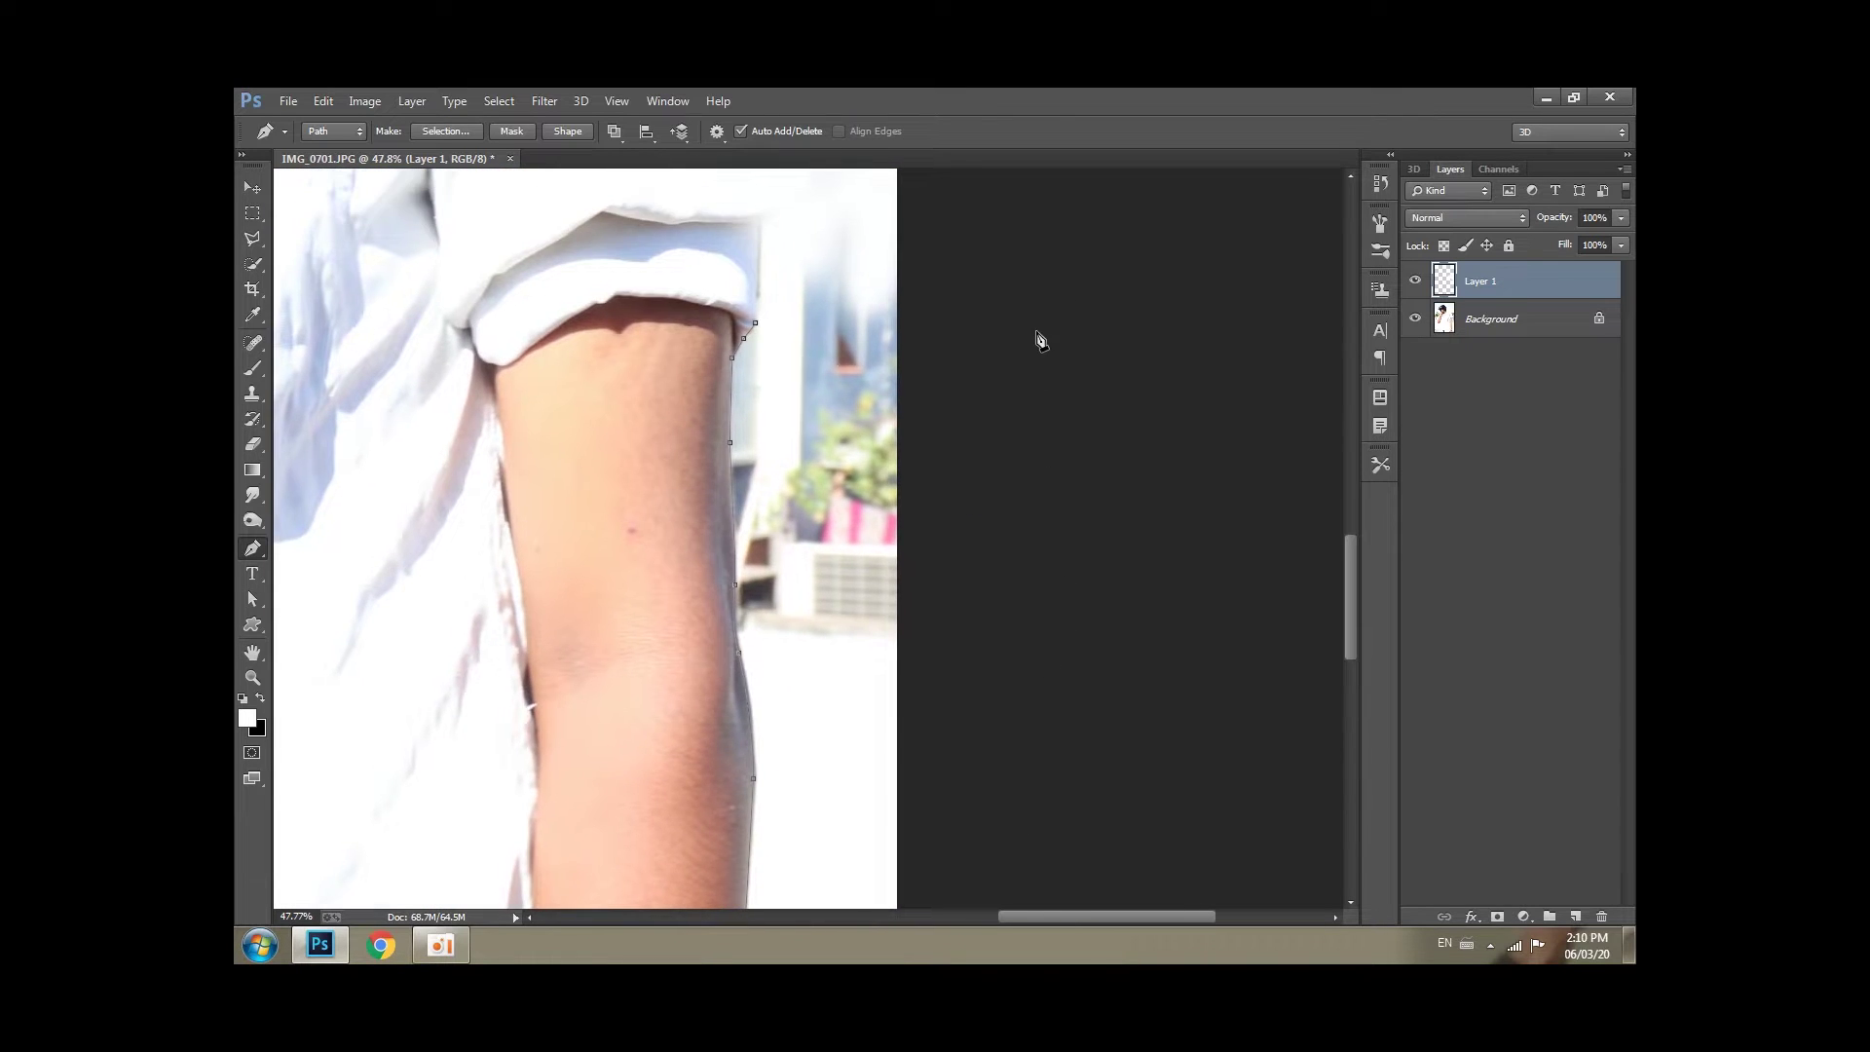
left_click_drag(1039, 338, 1072, 555)
left_click(1105, 590)
left_click(1003, 405)
left_click_drag(907, 393, 899, 402)
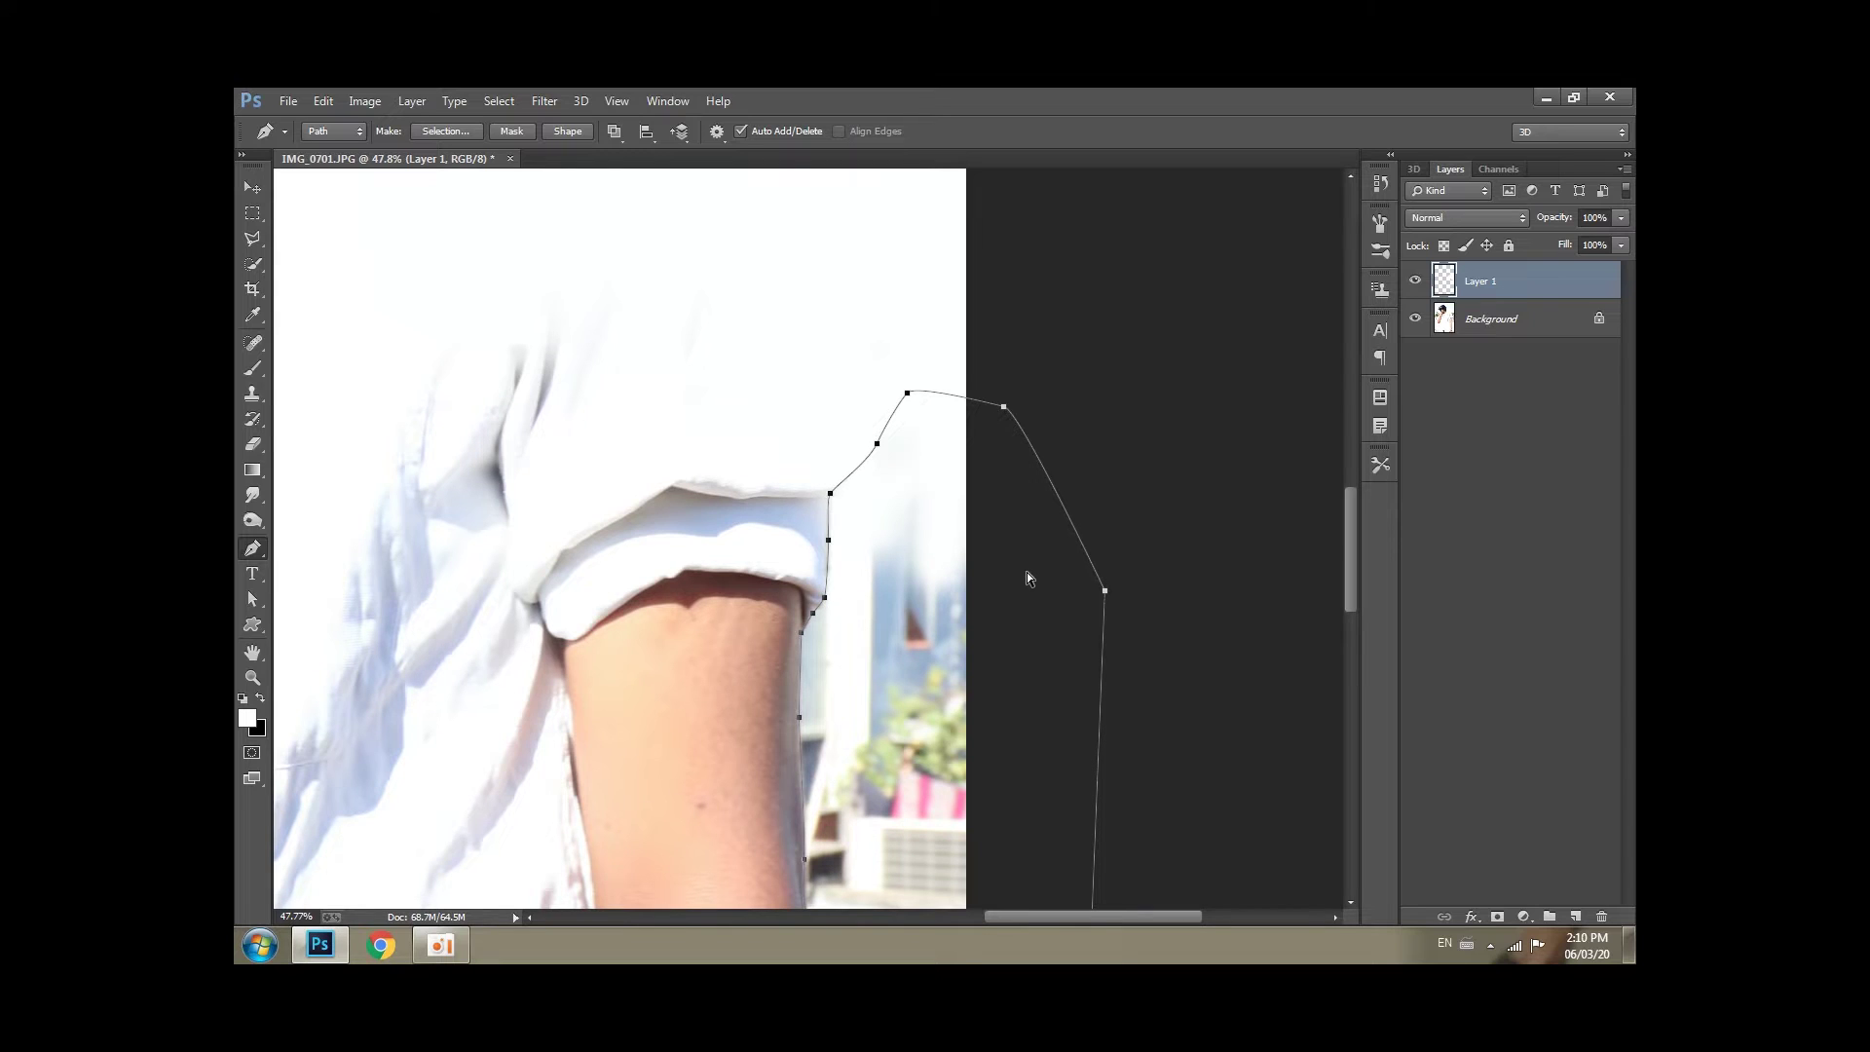
key("ctrl+Return")
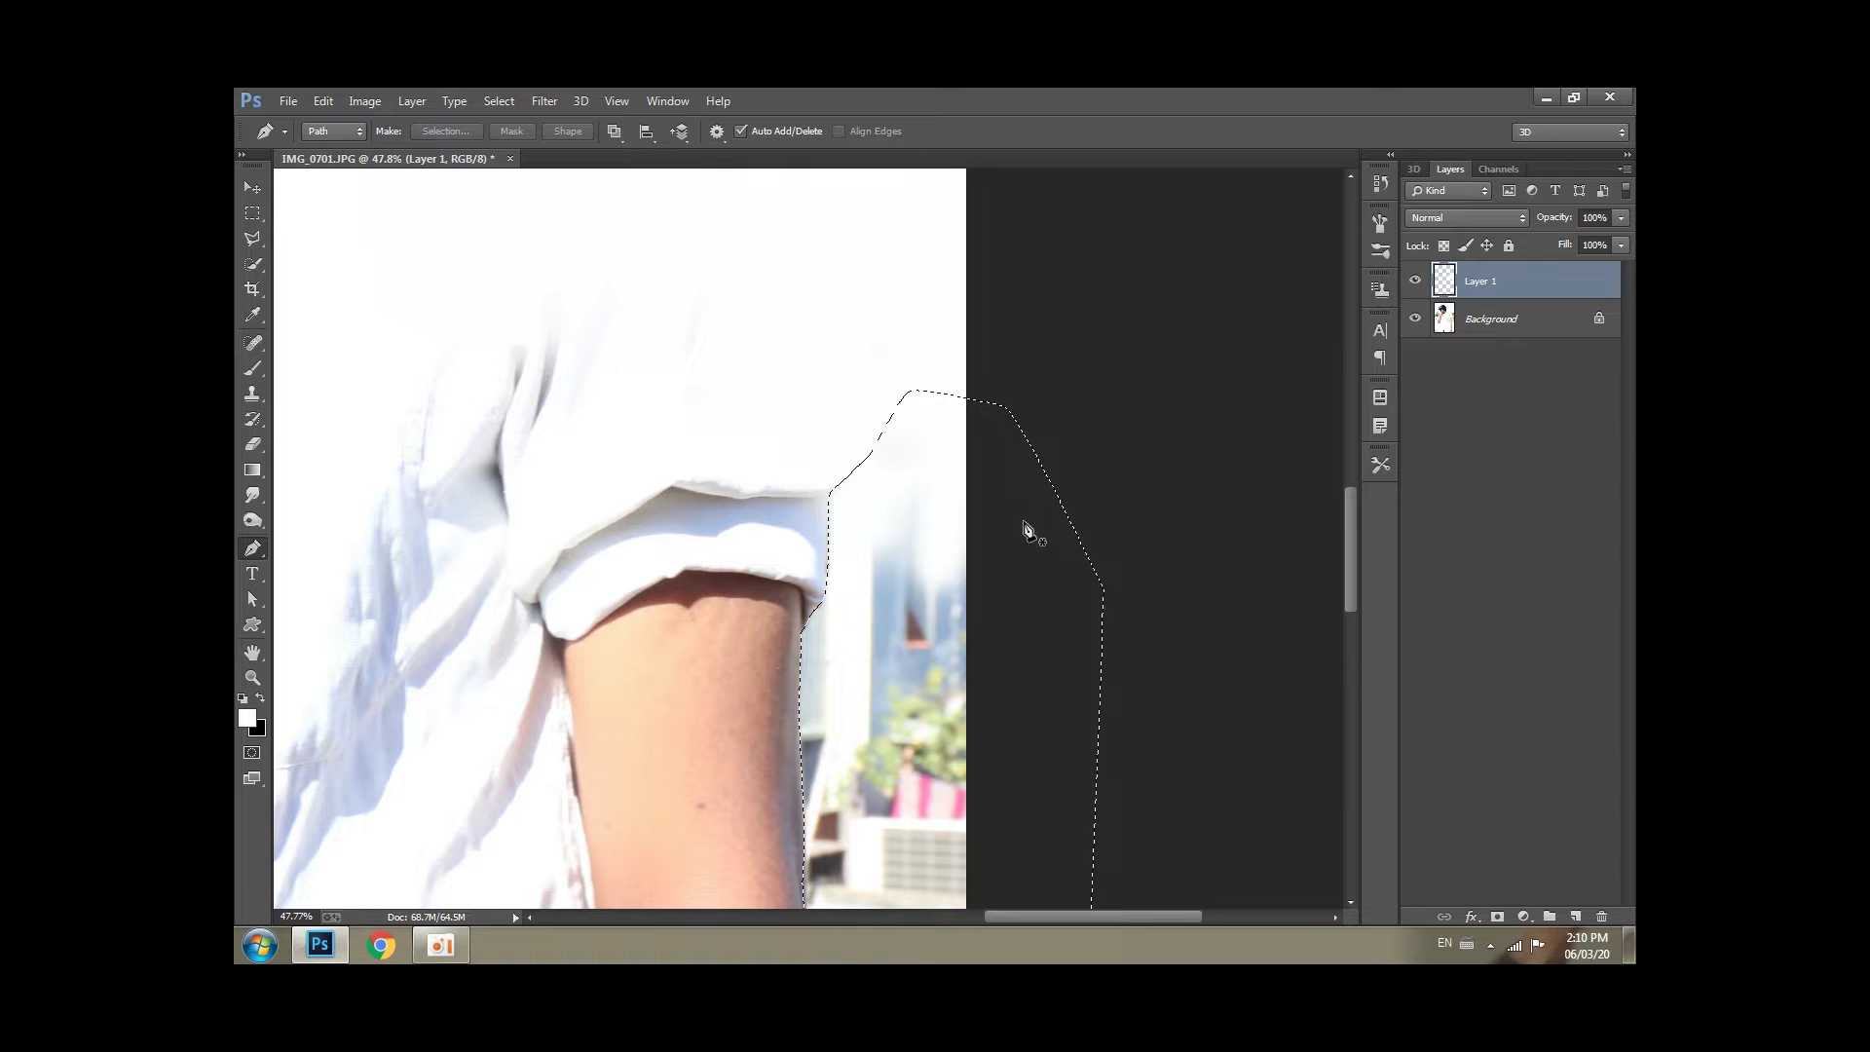
Feather the selection beside the arm and switch to the Brush tool.
right_click(942, 553)
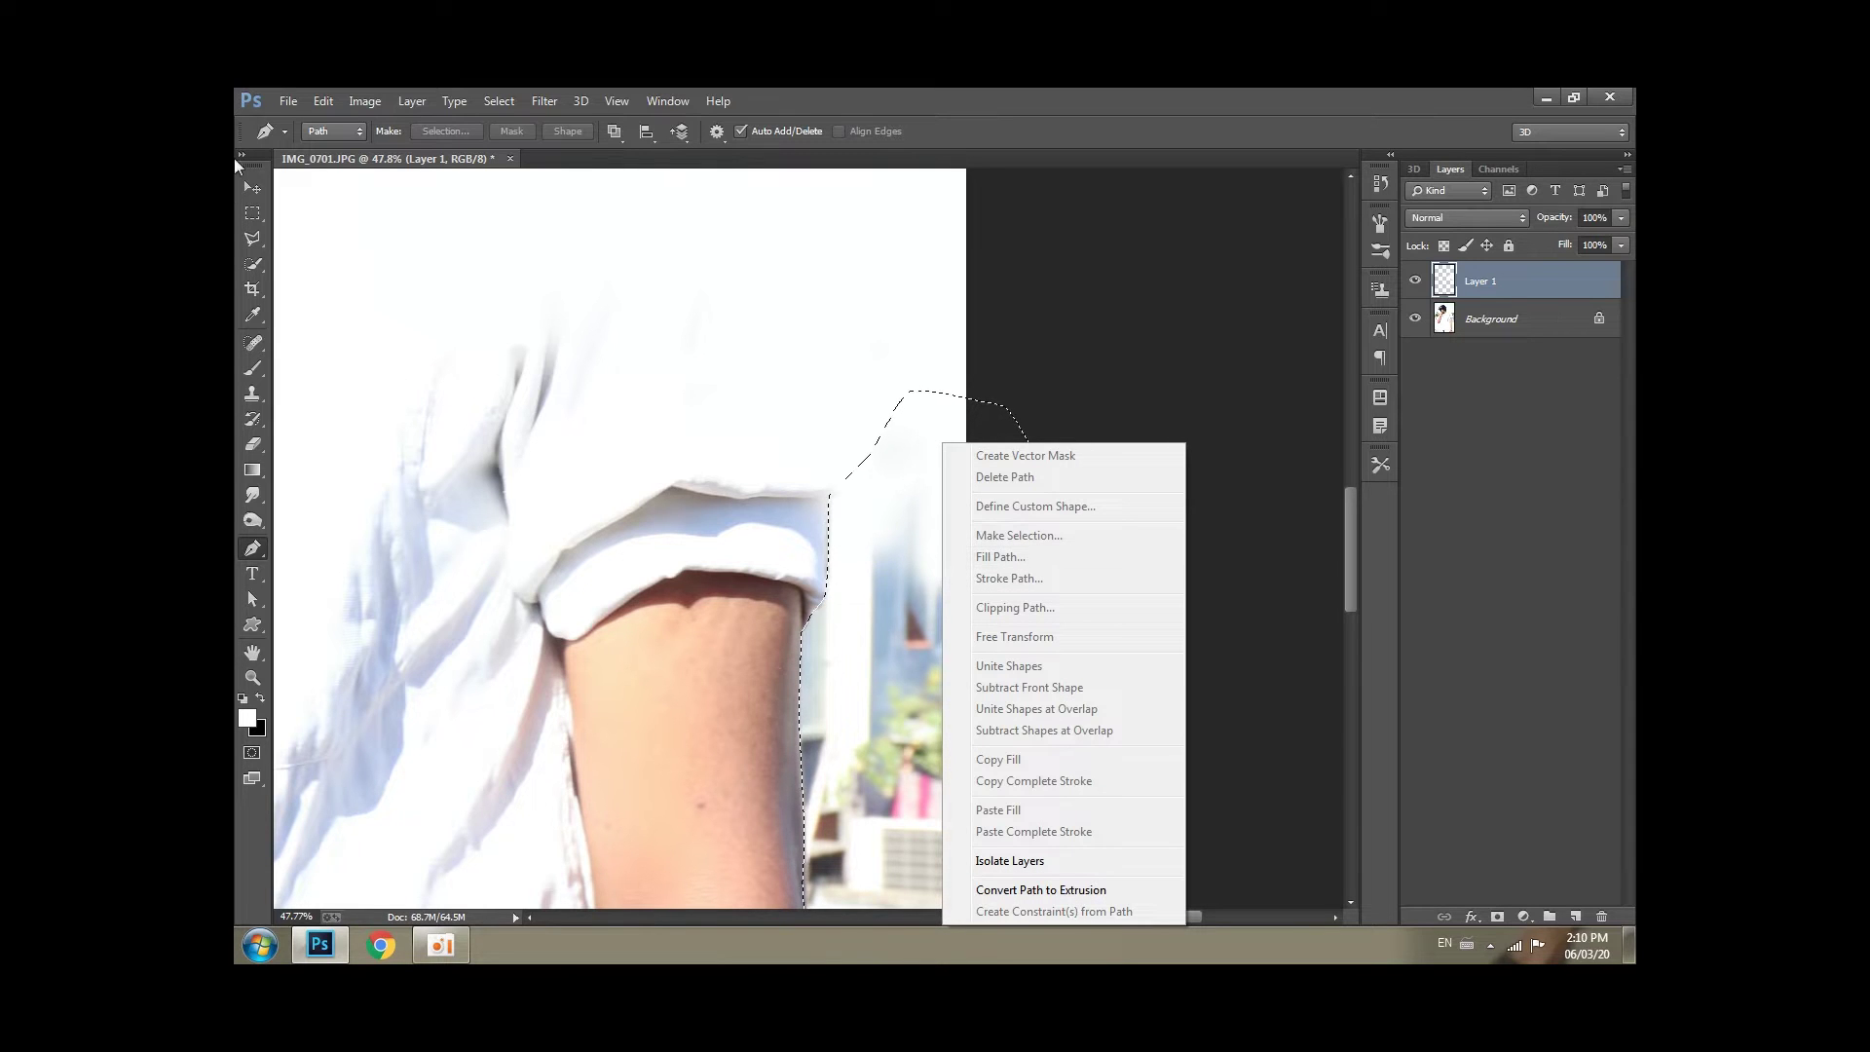
left_click(263, 214)
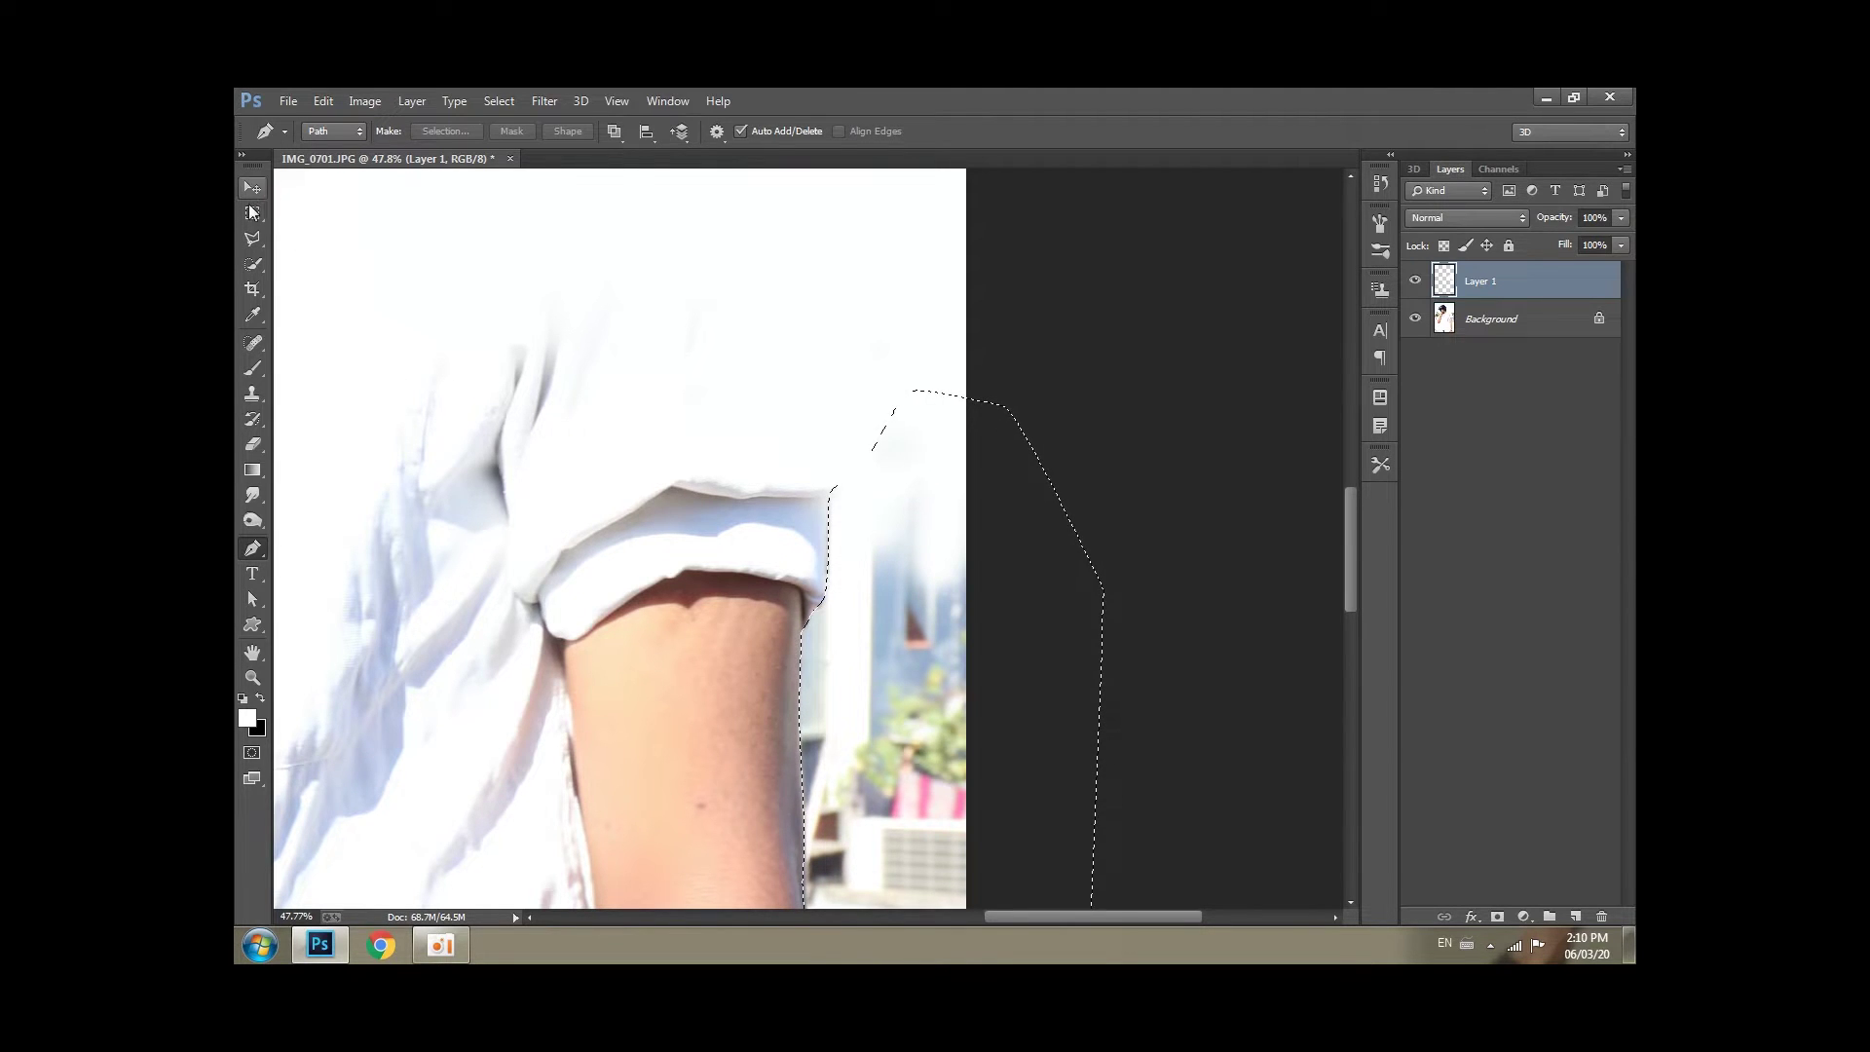
left_click(252, 213)
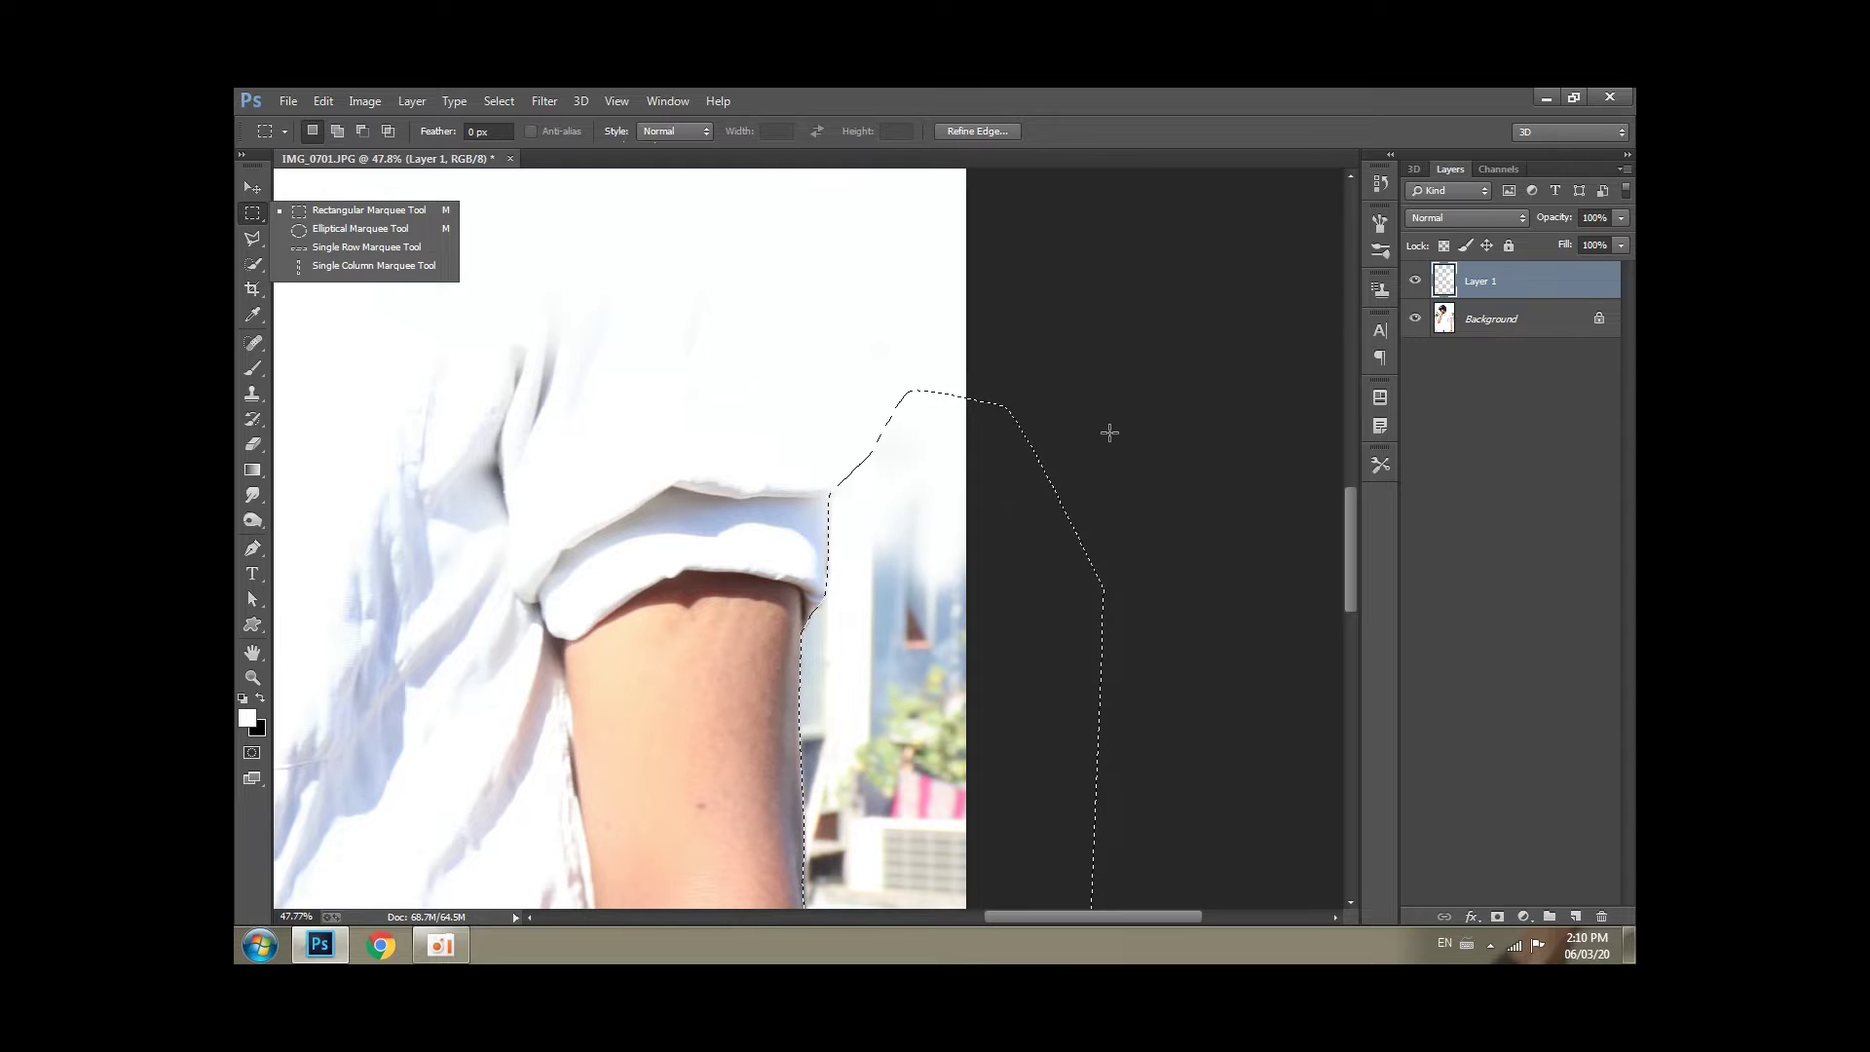
key("shift+F6")
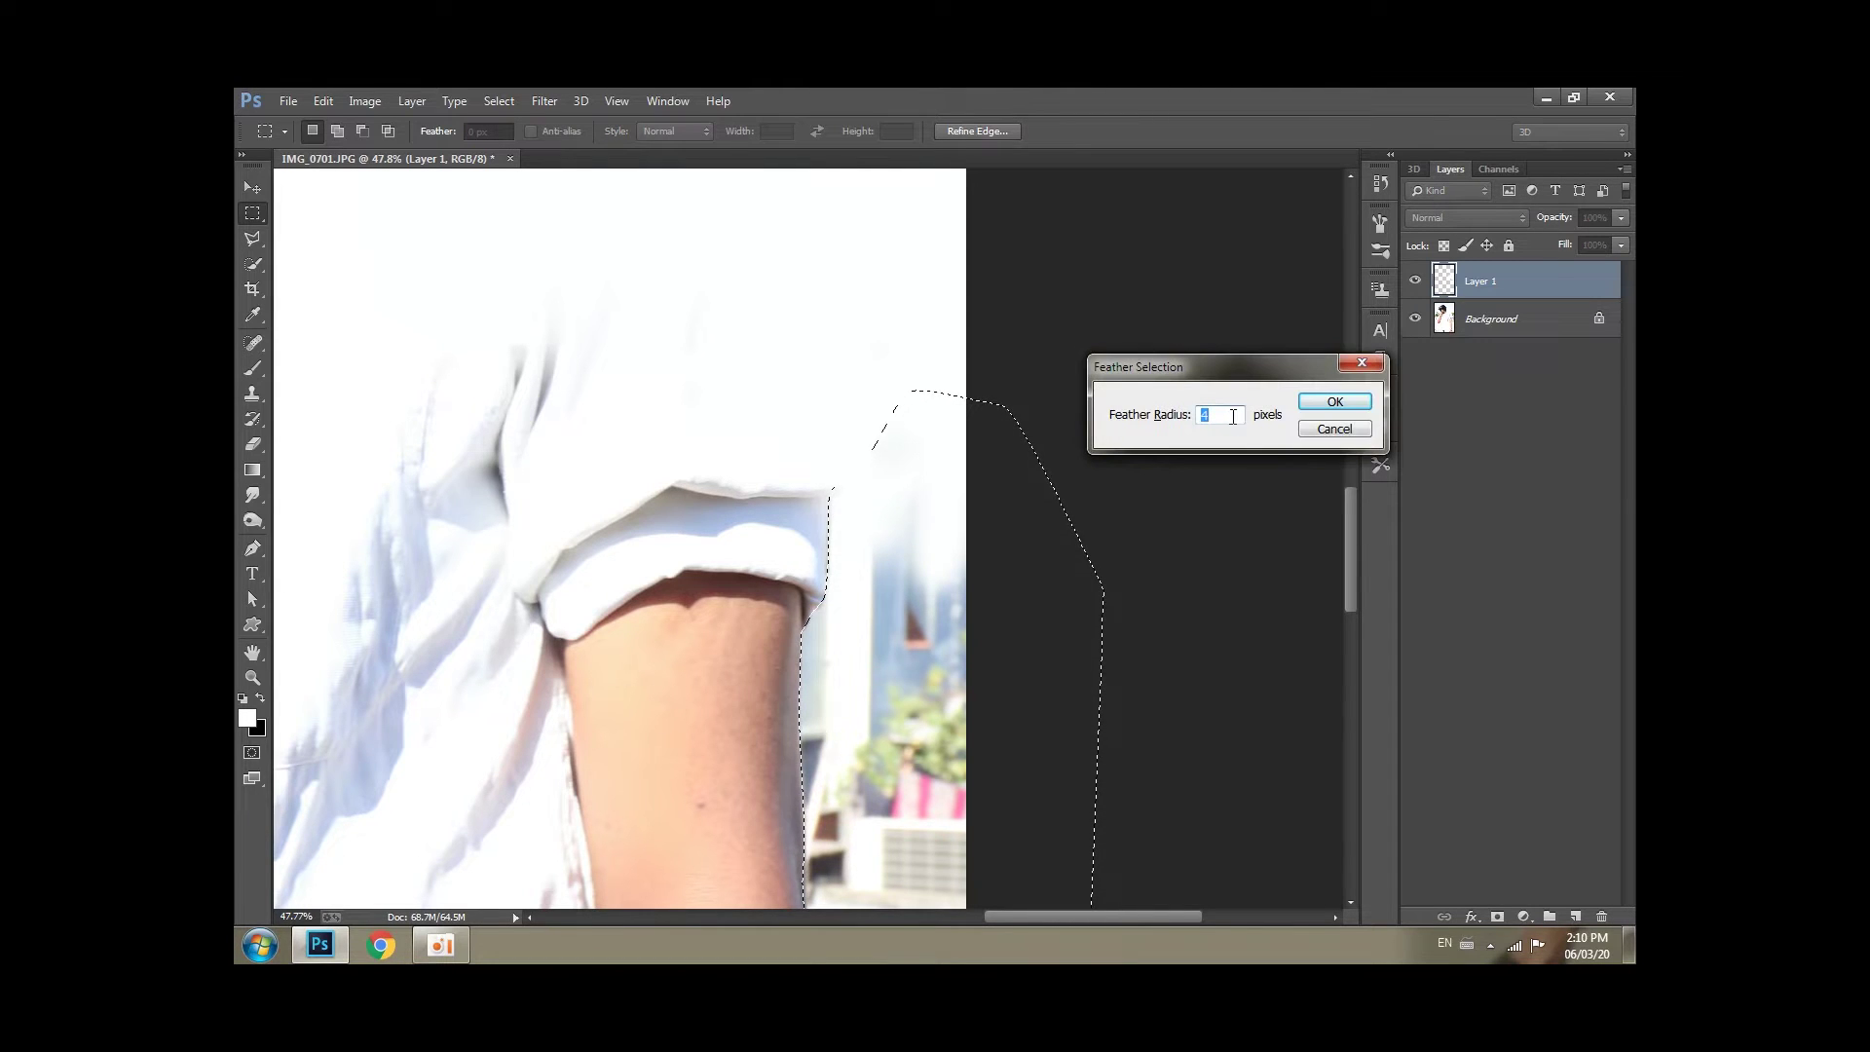
key("BackSpace")
left_click(1332, 402)
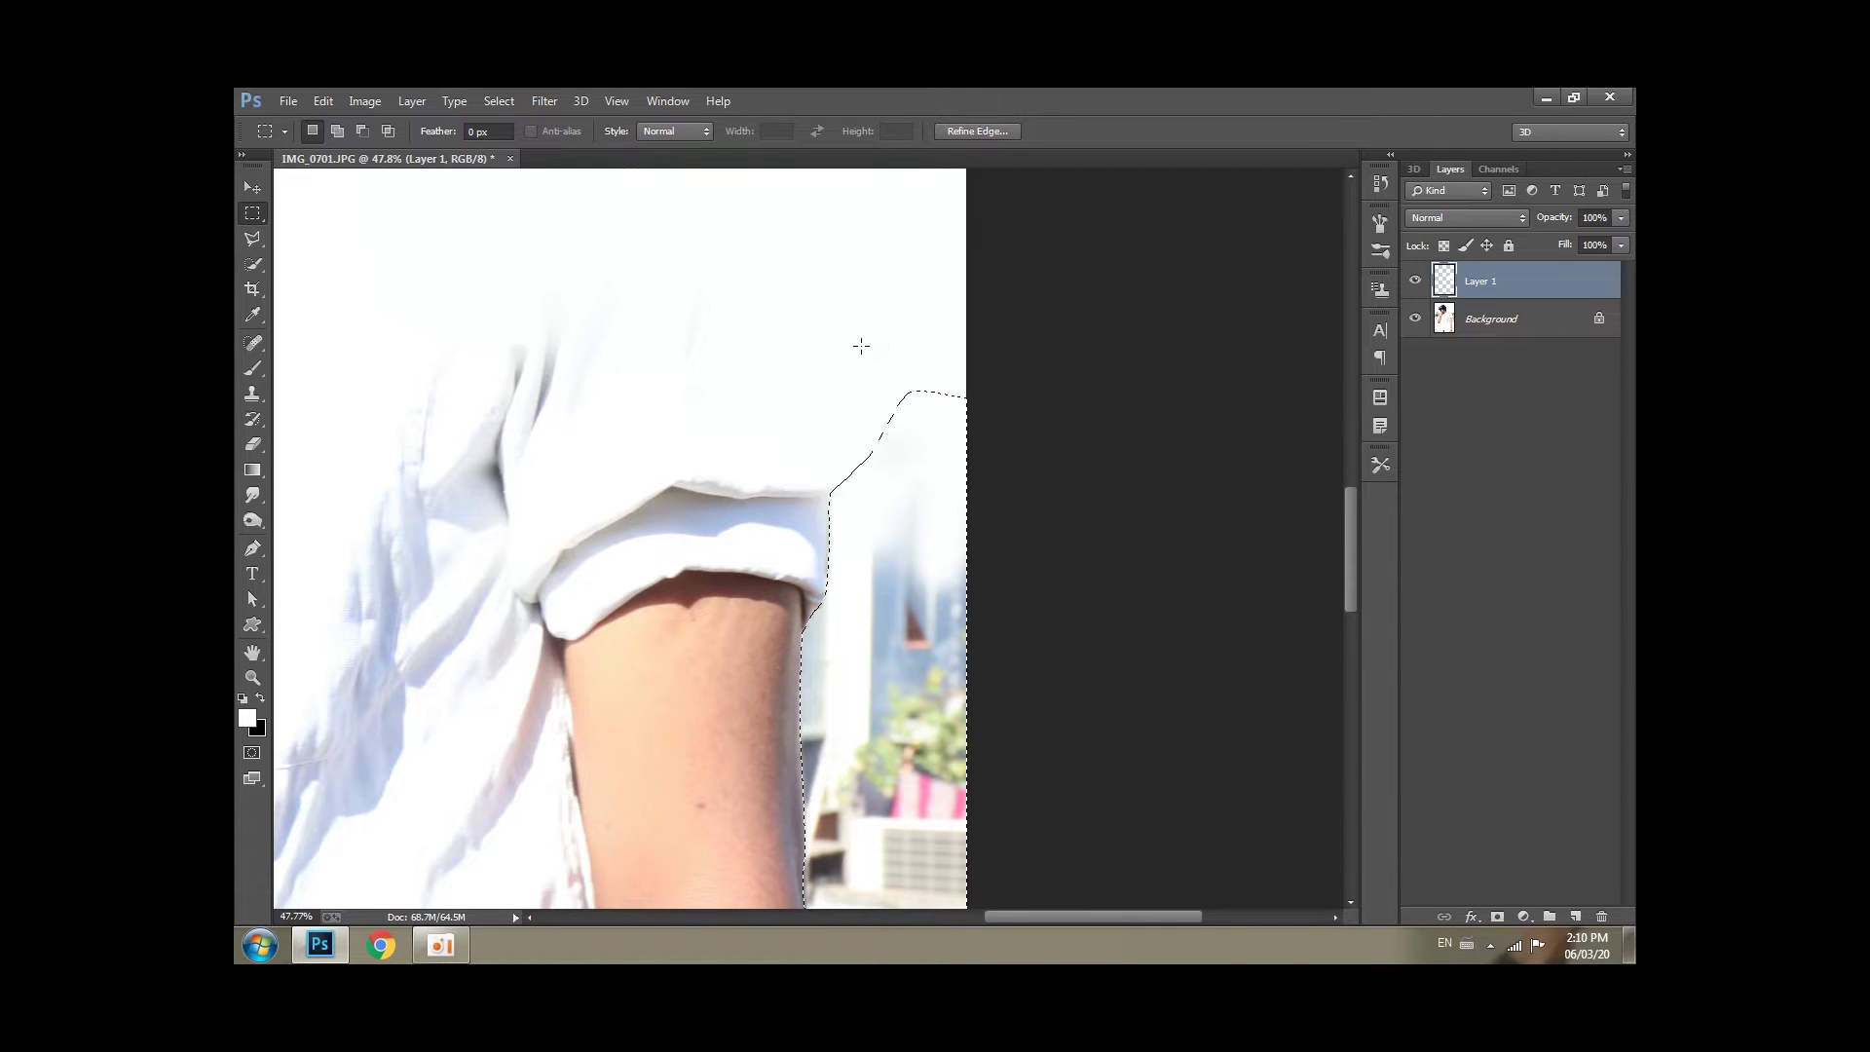
key("b")
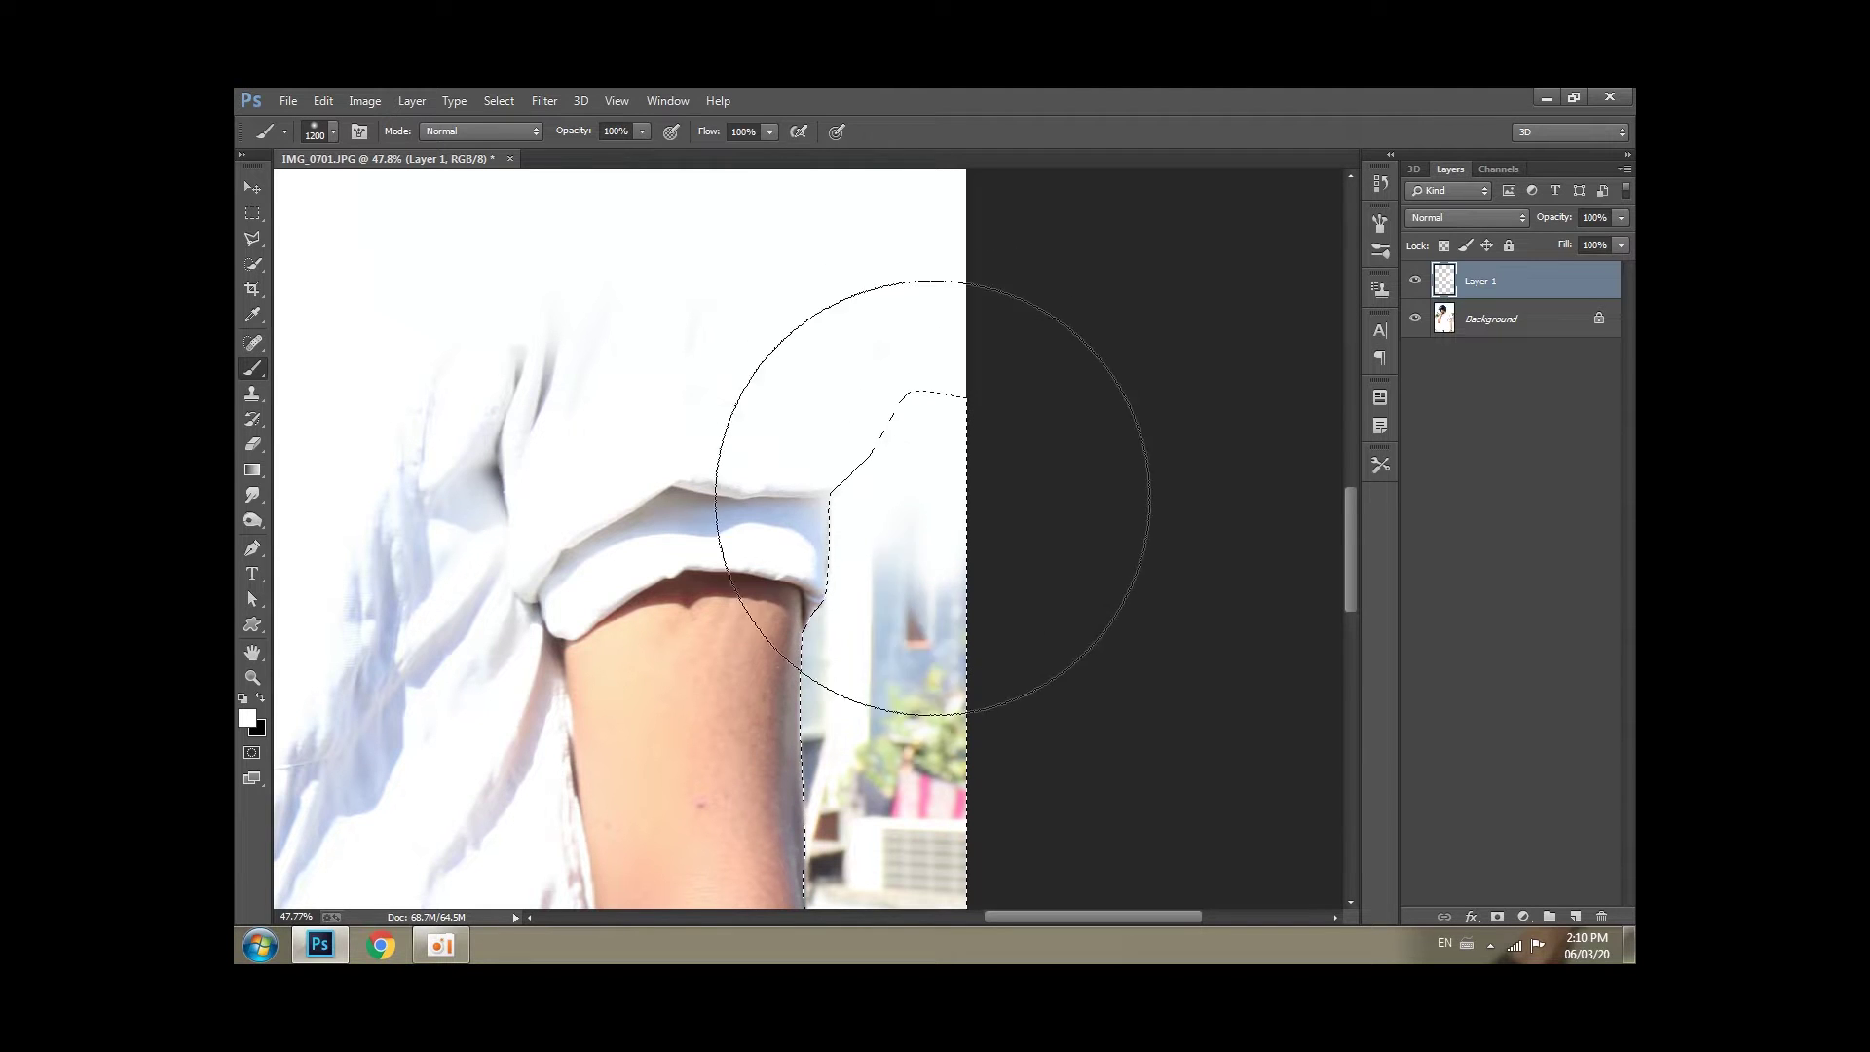
Paint the selected background beside the arm and the brownish image bottom white at size 1200.
mouse_move(927, 489)
left_mouse_down()
mouse_move(939, 688)
mouse_move(898, 376)
left_mouse_up()
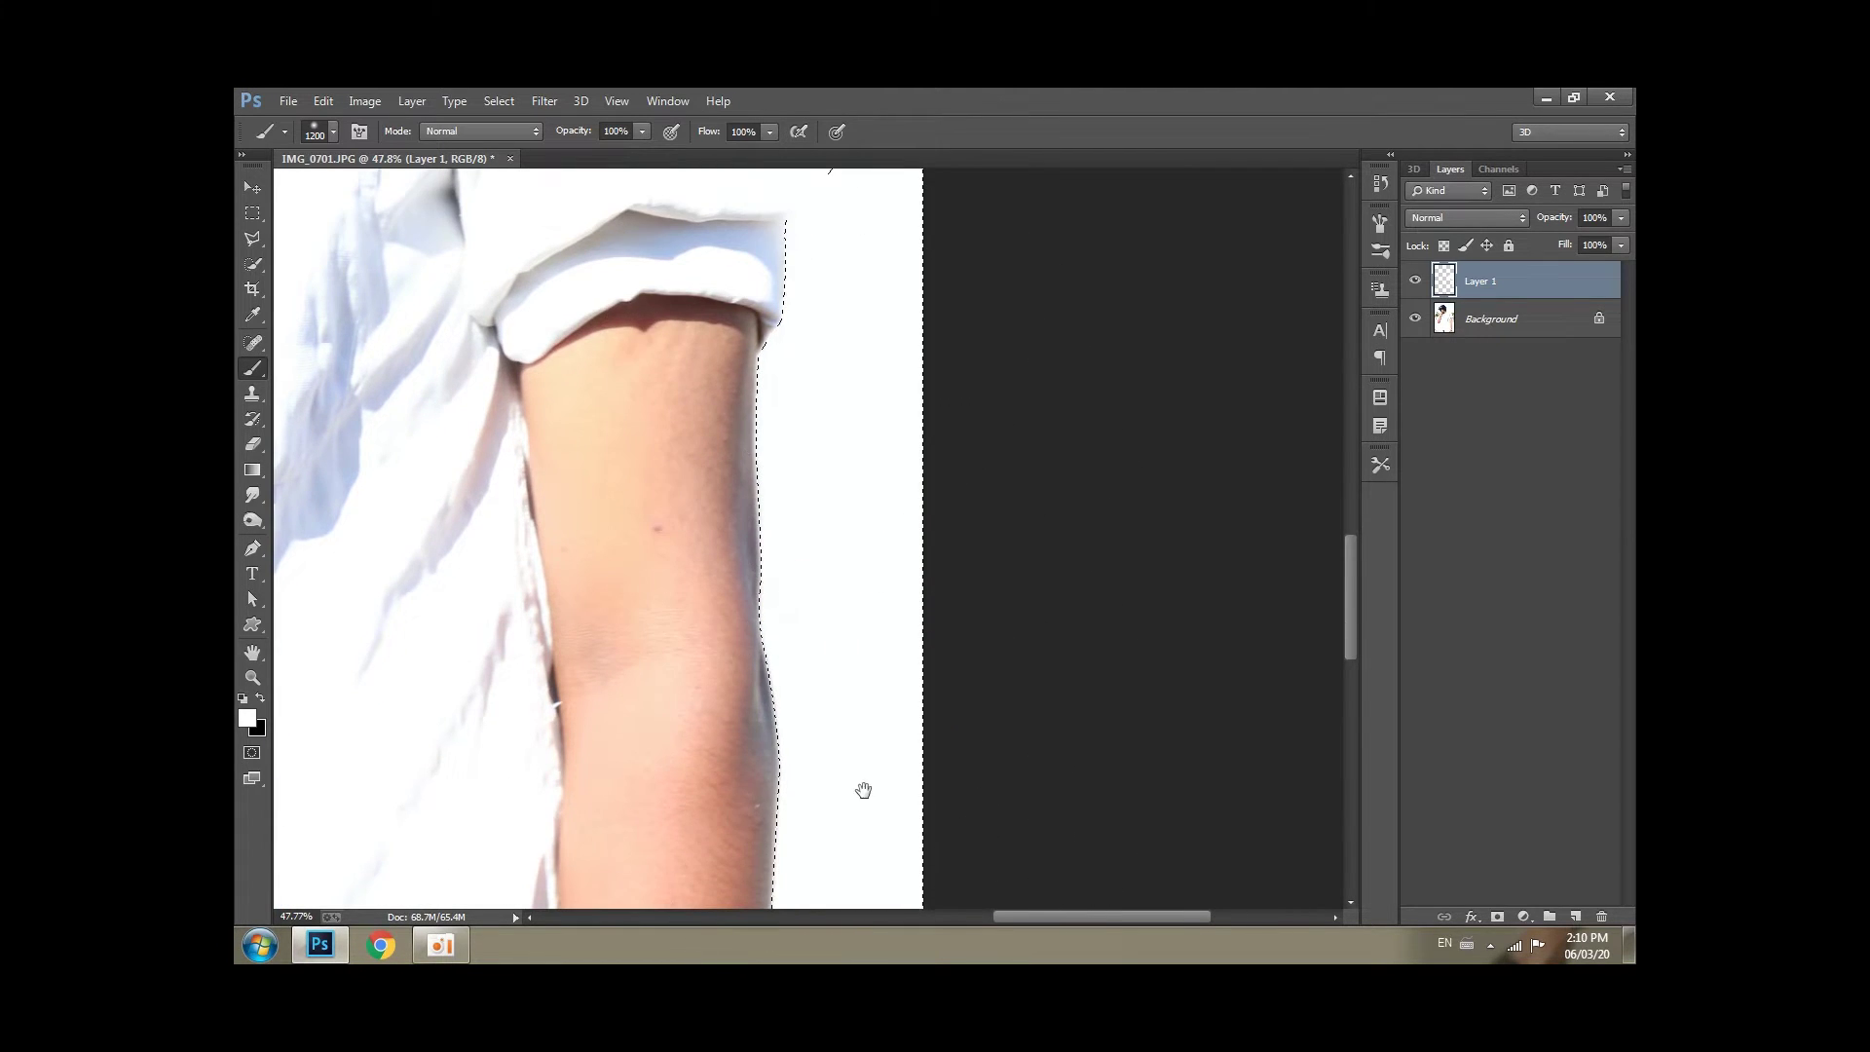
left_click_drag(860, 785, 814, 388)
left_click_drag(769, 827, 738, 389)
left_click(710, 794)
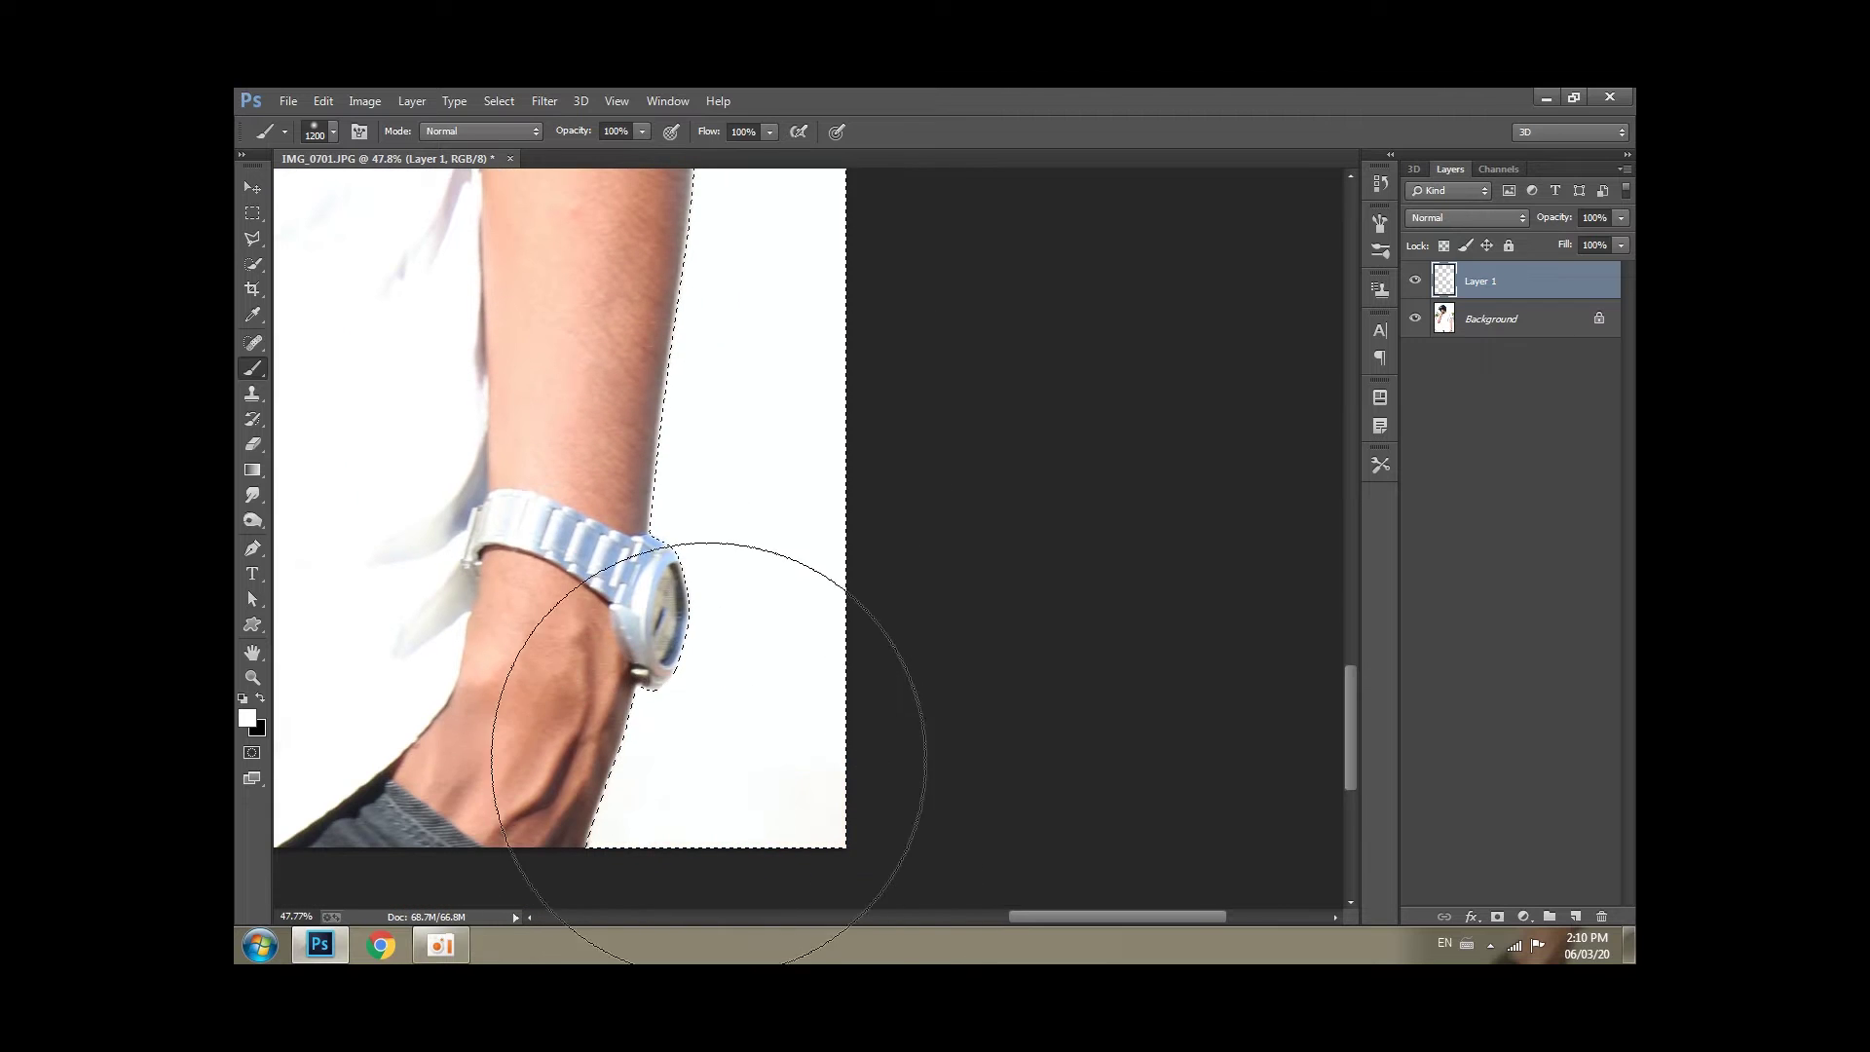
scroll(745, 639, "down", 2)
scroll(749, 642, "down", 1)
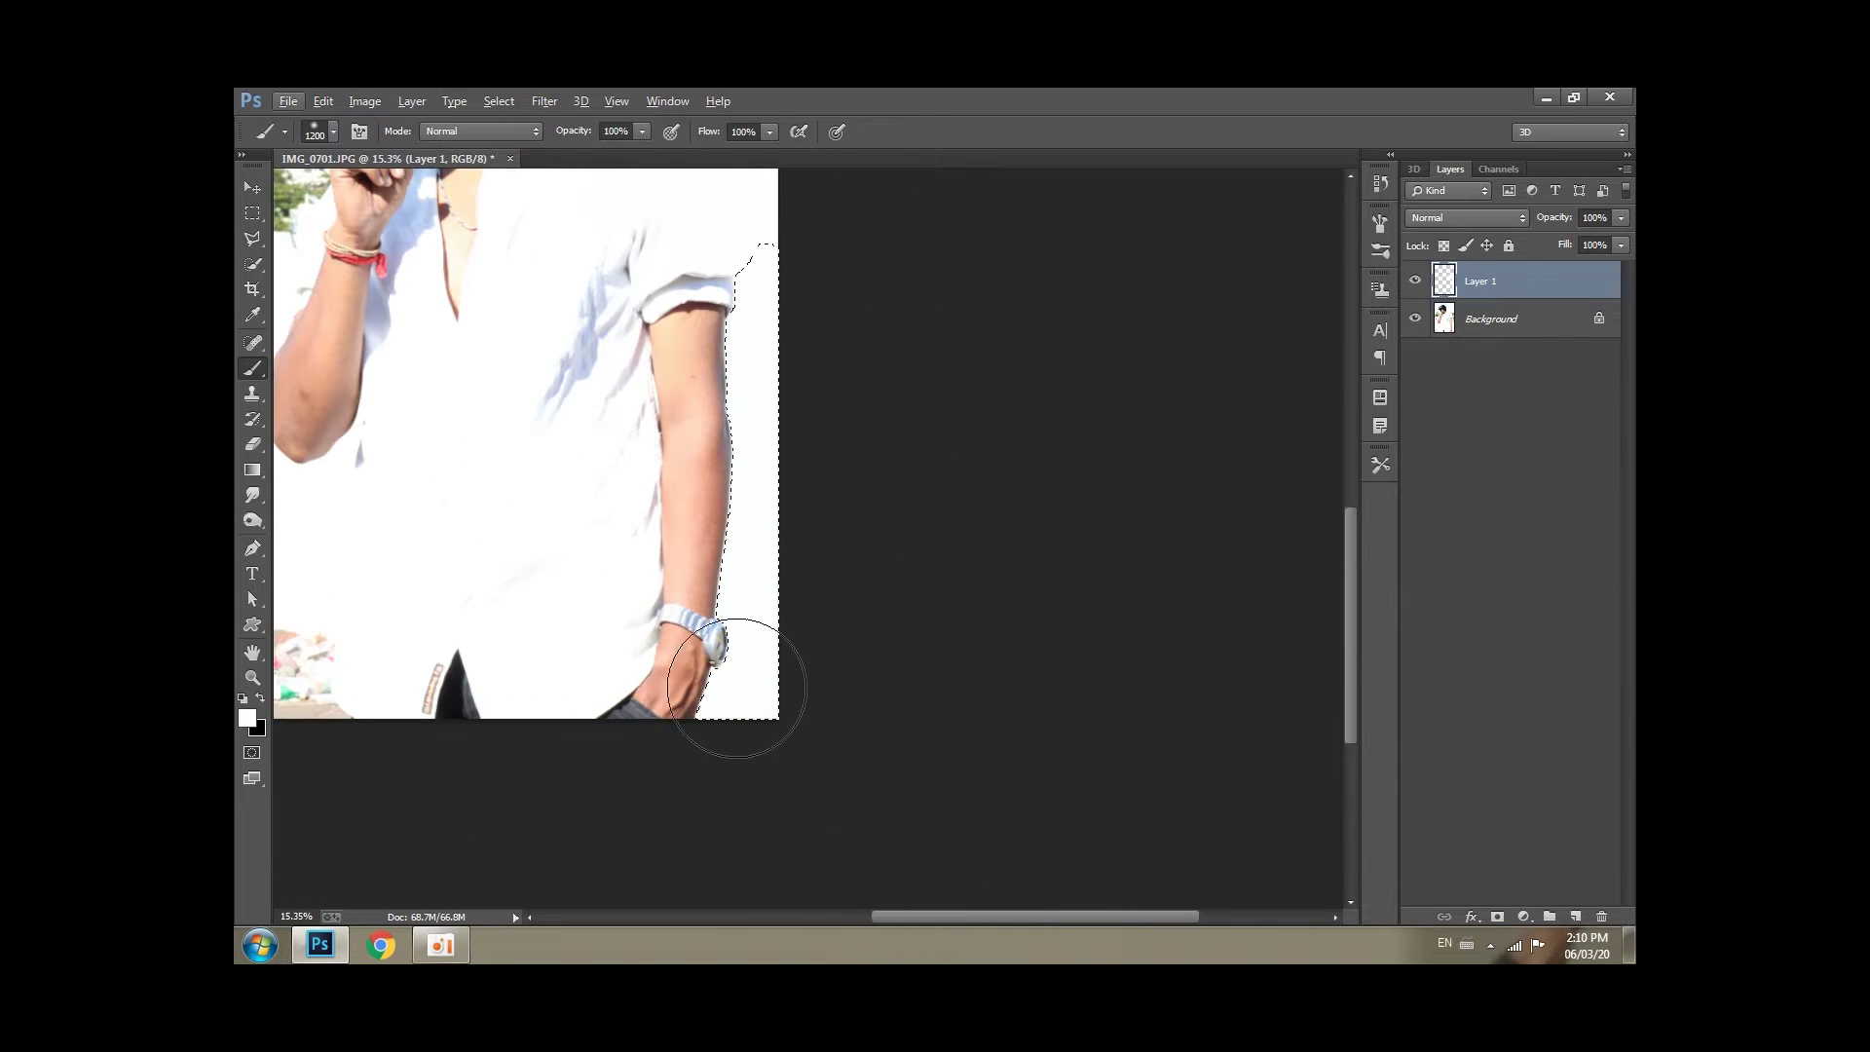
scroll(769, 628, "up", 3)
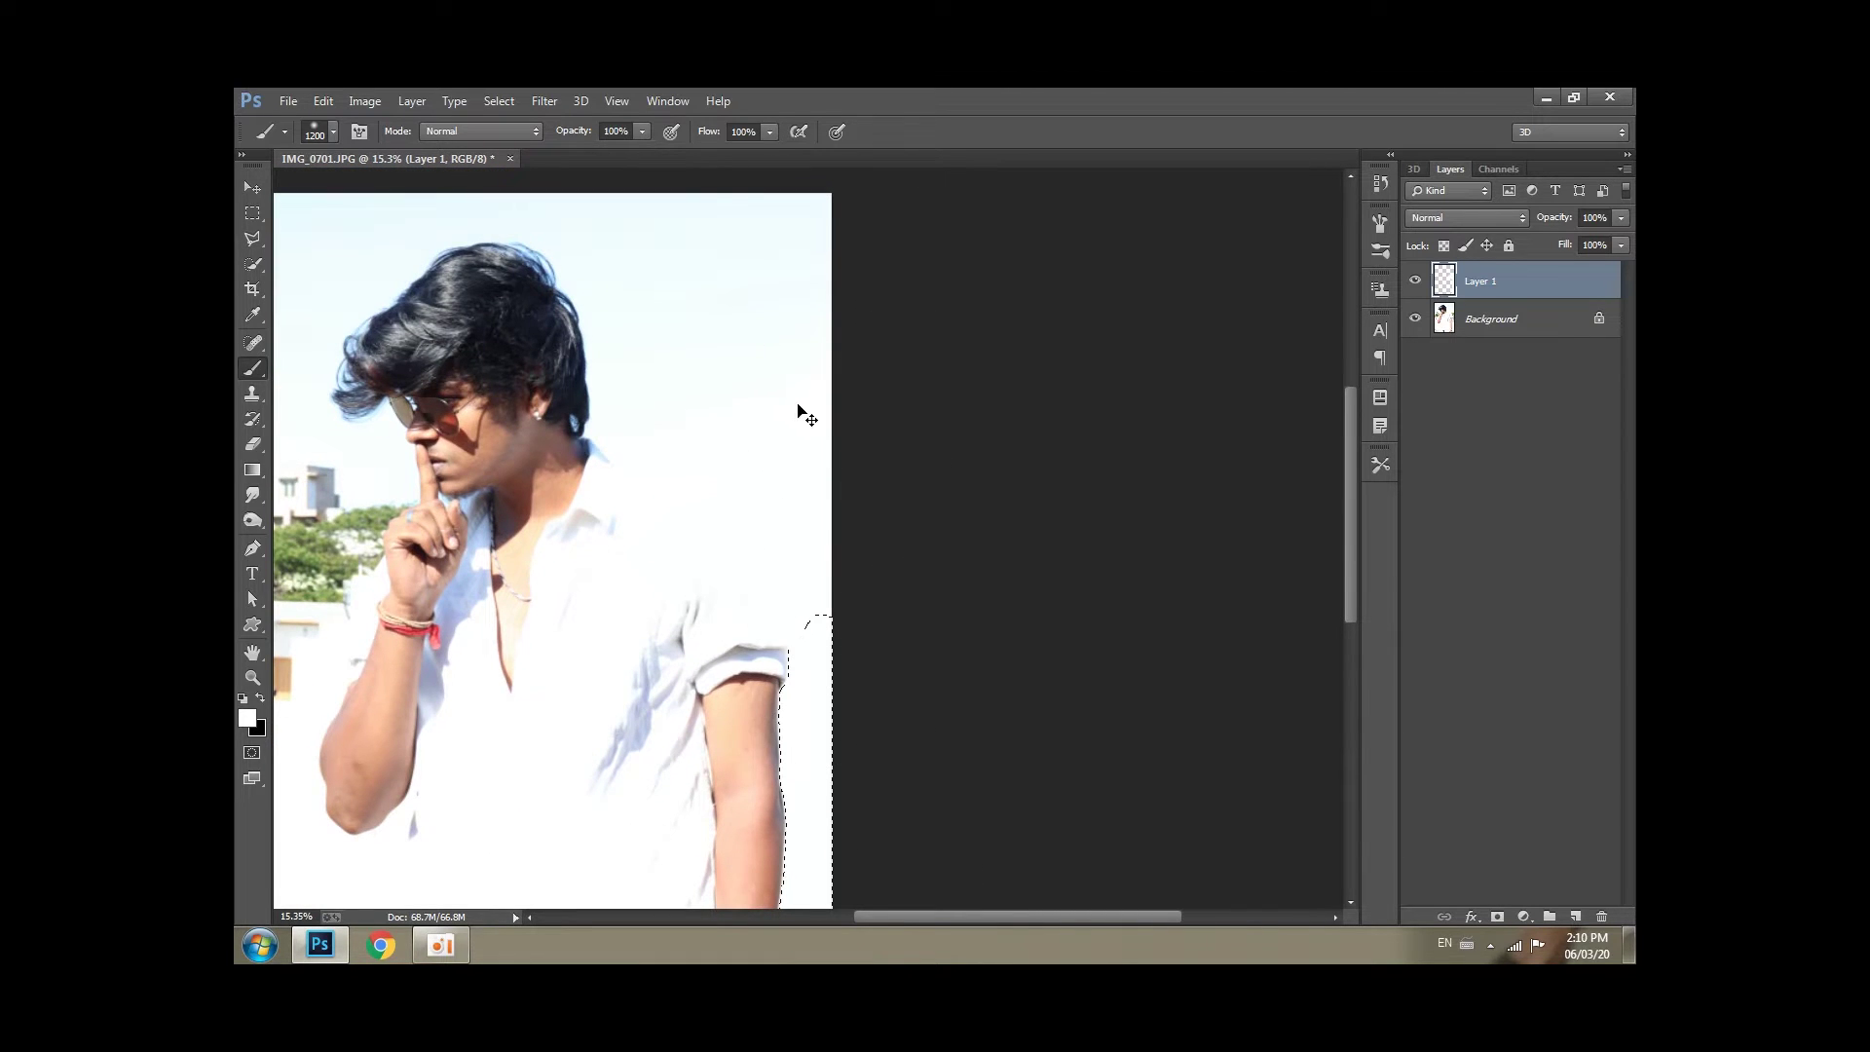
scroll(793, 419, "down", 2)
scroll(598, 761, "up", 1)
scroll(598, 762, "up", 2)
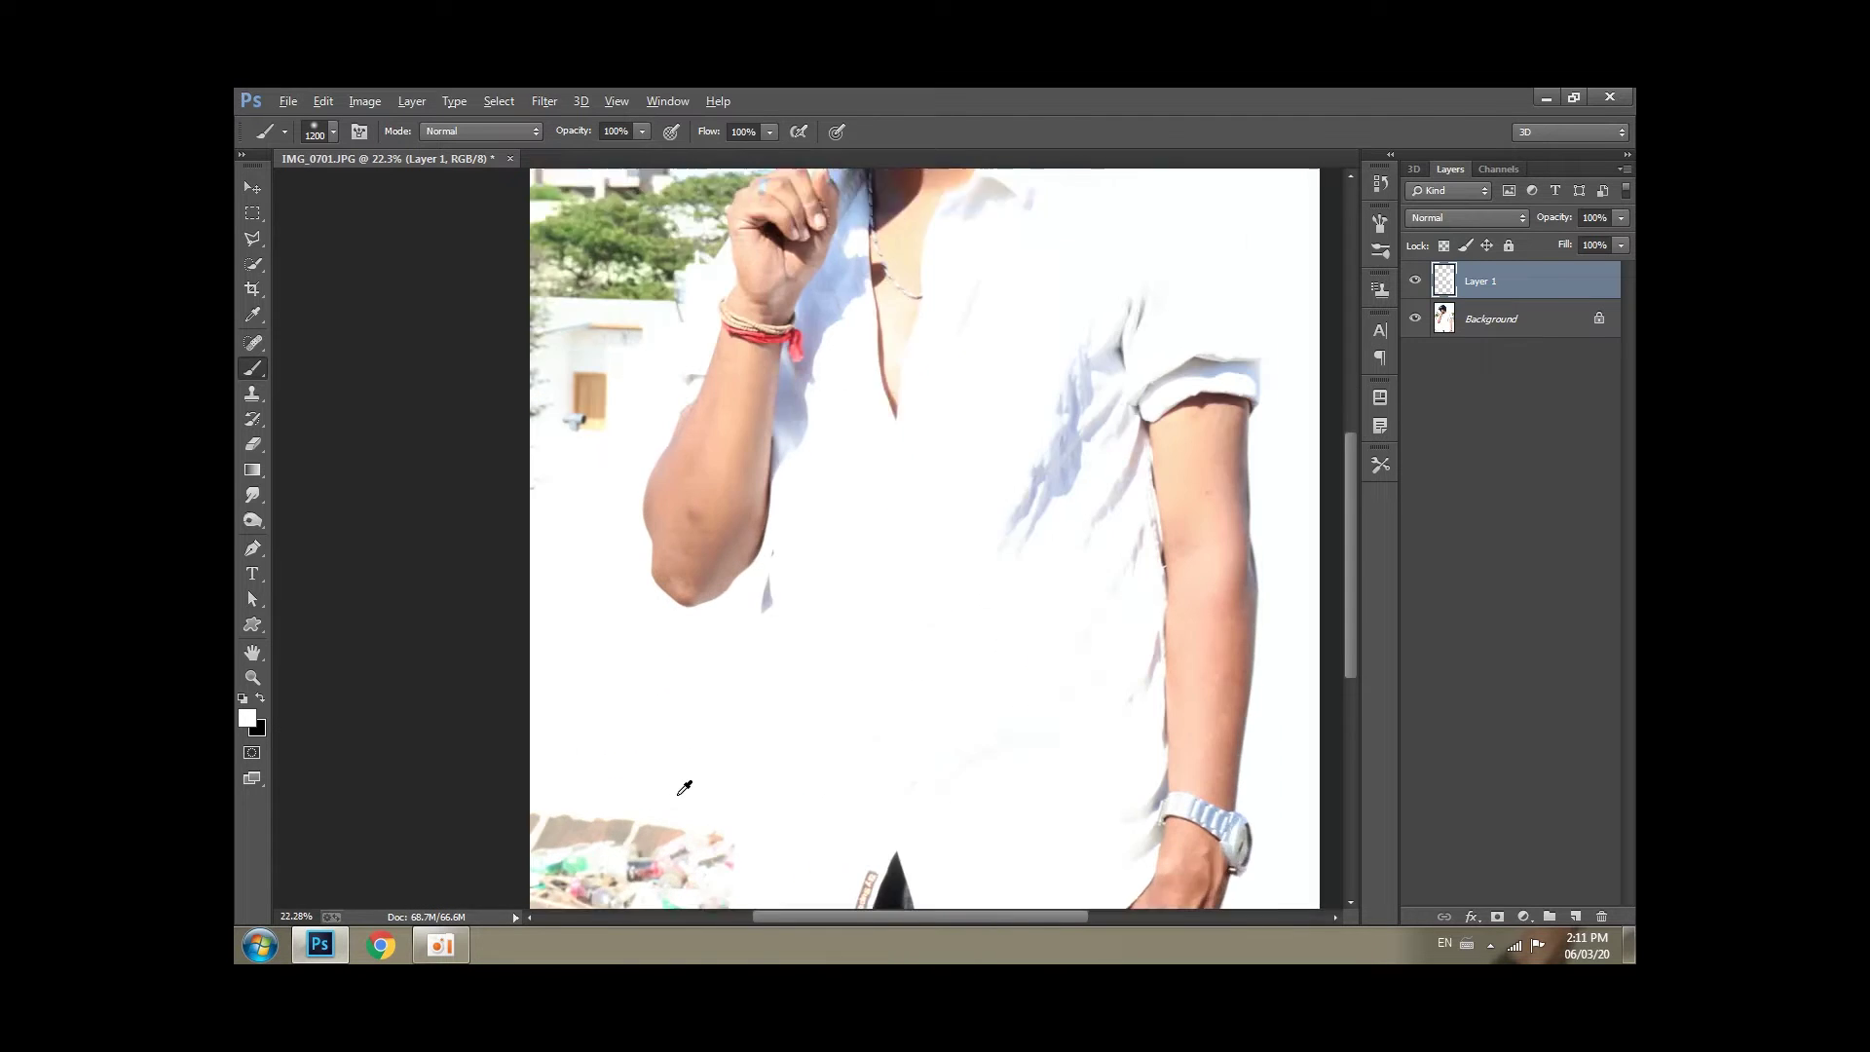
scroll(691, 682, "up", 2)
scroll(760, 534, "up", 1)
Resample white and paint over the lower-left rubbish pile with a 900 brush.
left_click(672, 446, "alt")
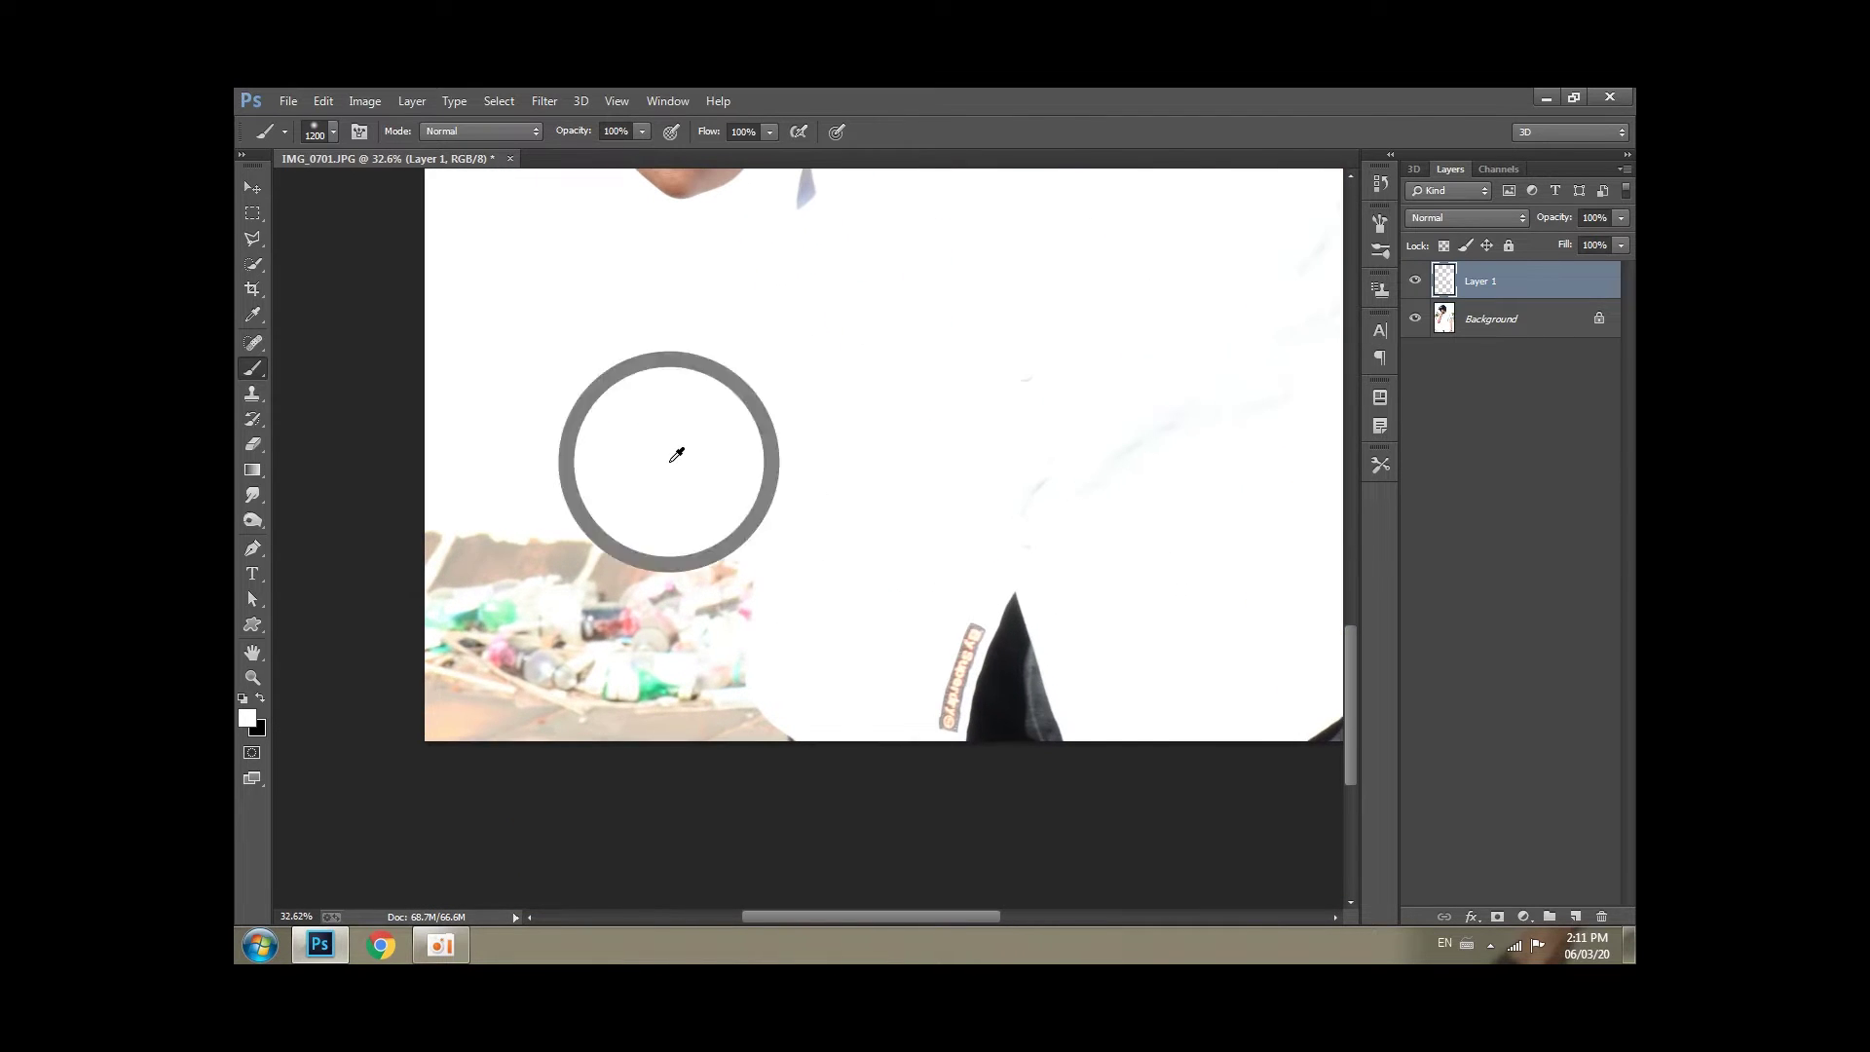
key("bracketleft")
key("bracketleft")
key("bracketleft")
mouse_move(677, 427)
left_mouse_down()
mouse_move(738, 522)
mouse_move(551, 655)
mouse_move(447, 668)
left_mouse_up()
mouse_move(801, 644)
left_mouse_down()
mouse_move(688, 688)
mouse_move(652, 555)
mouse_move(526, 785)
mouse_move(438, 632)
left_mouse_up()
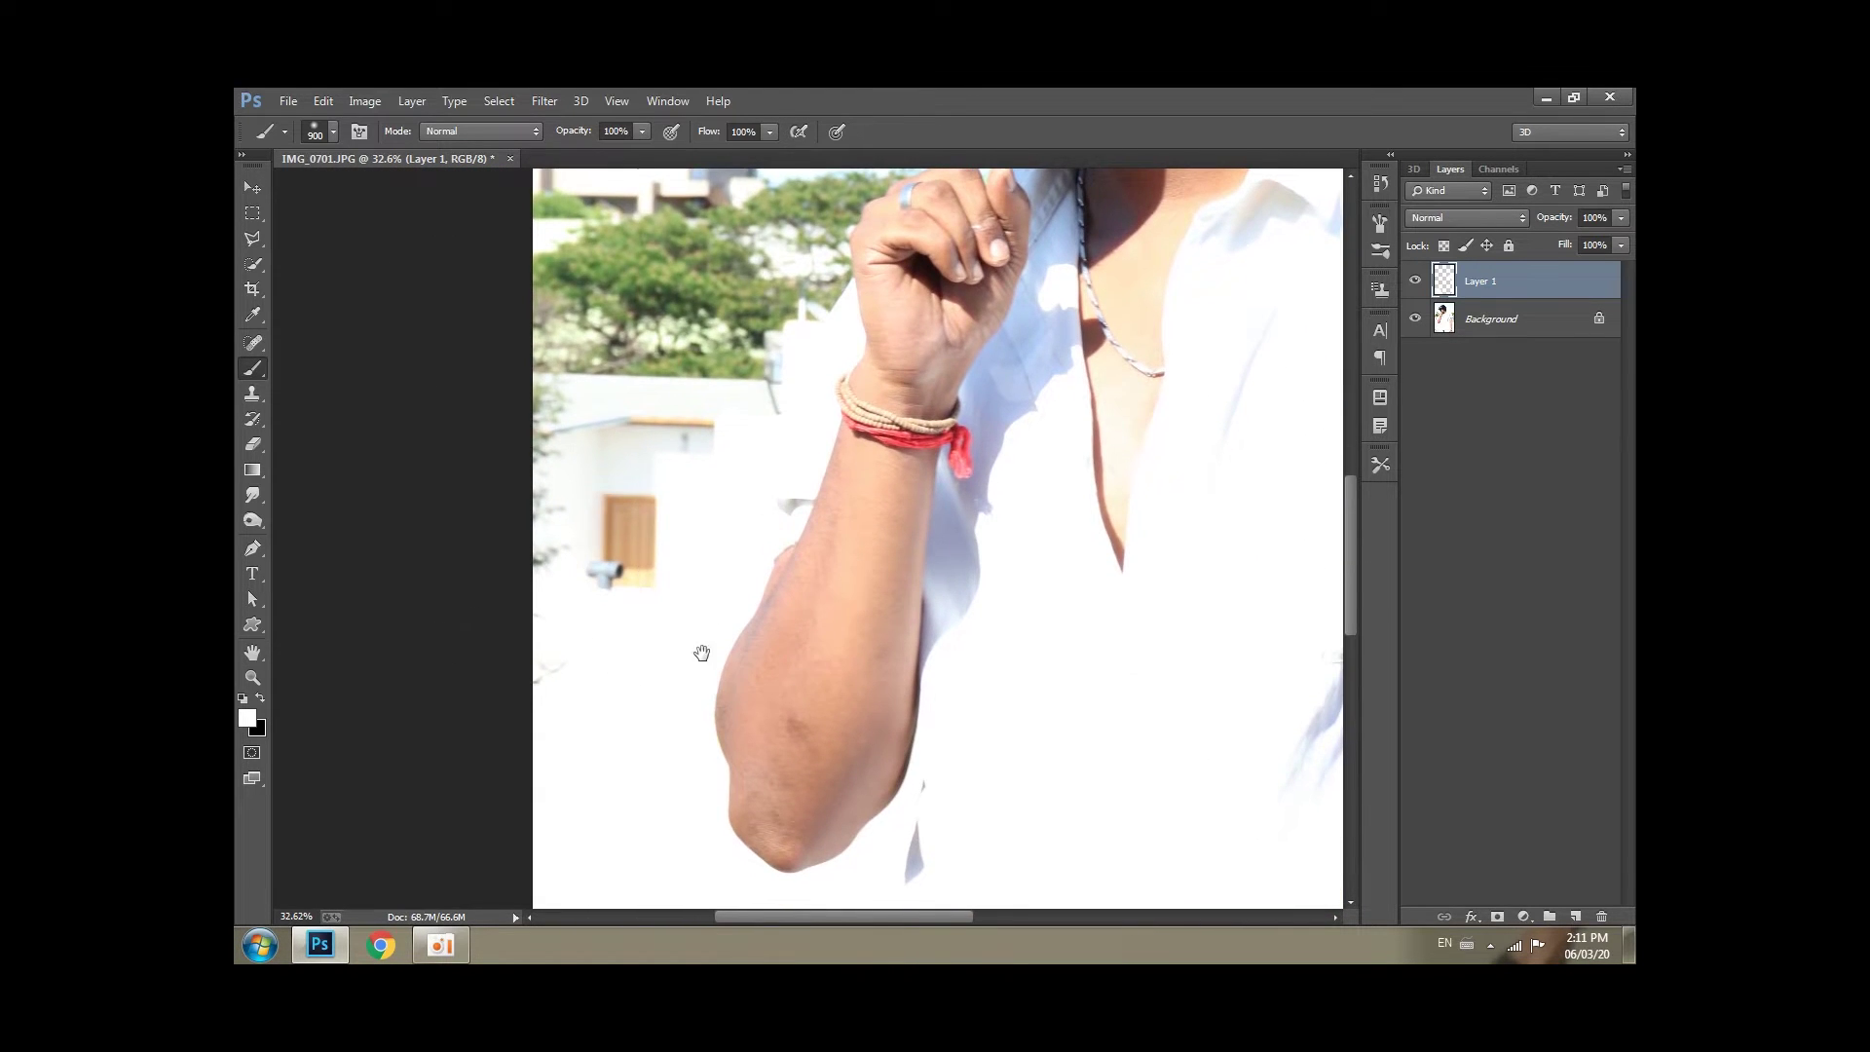
mouse_move(717, 695)
left_mouse_down()
mouse_move(828, 701)
mouse_move(717, 694)
mouse_move(807, 709)
left_mouse_up()
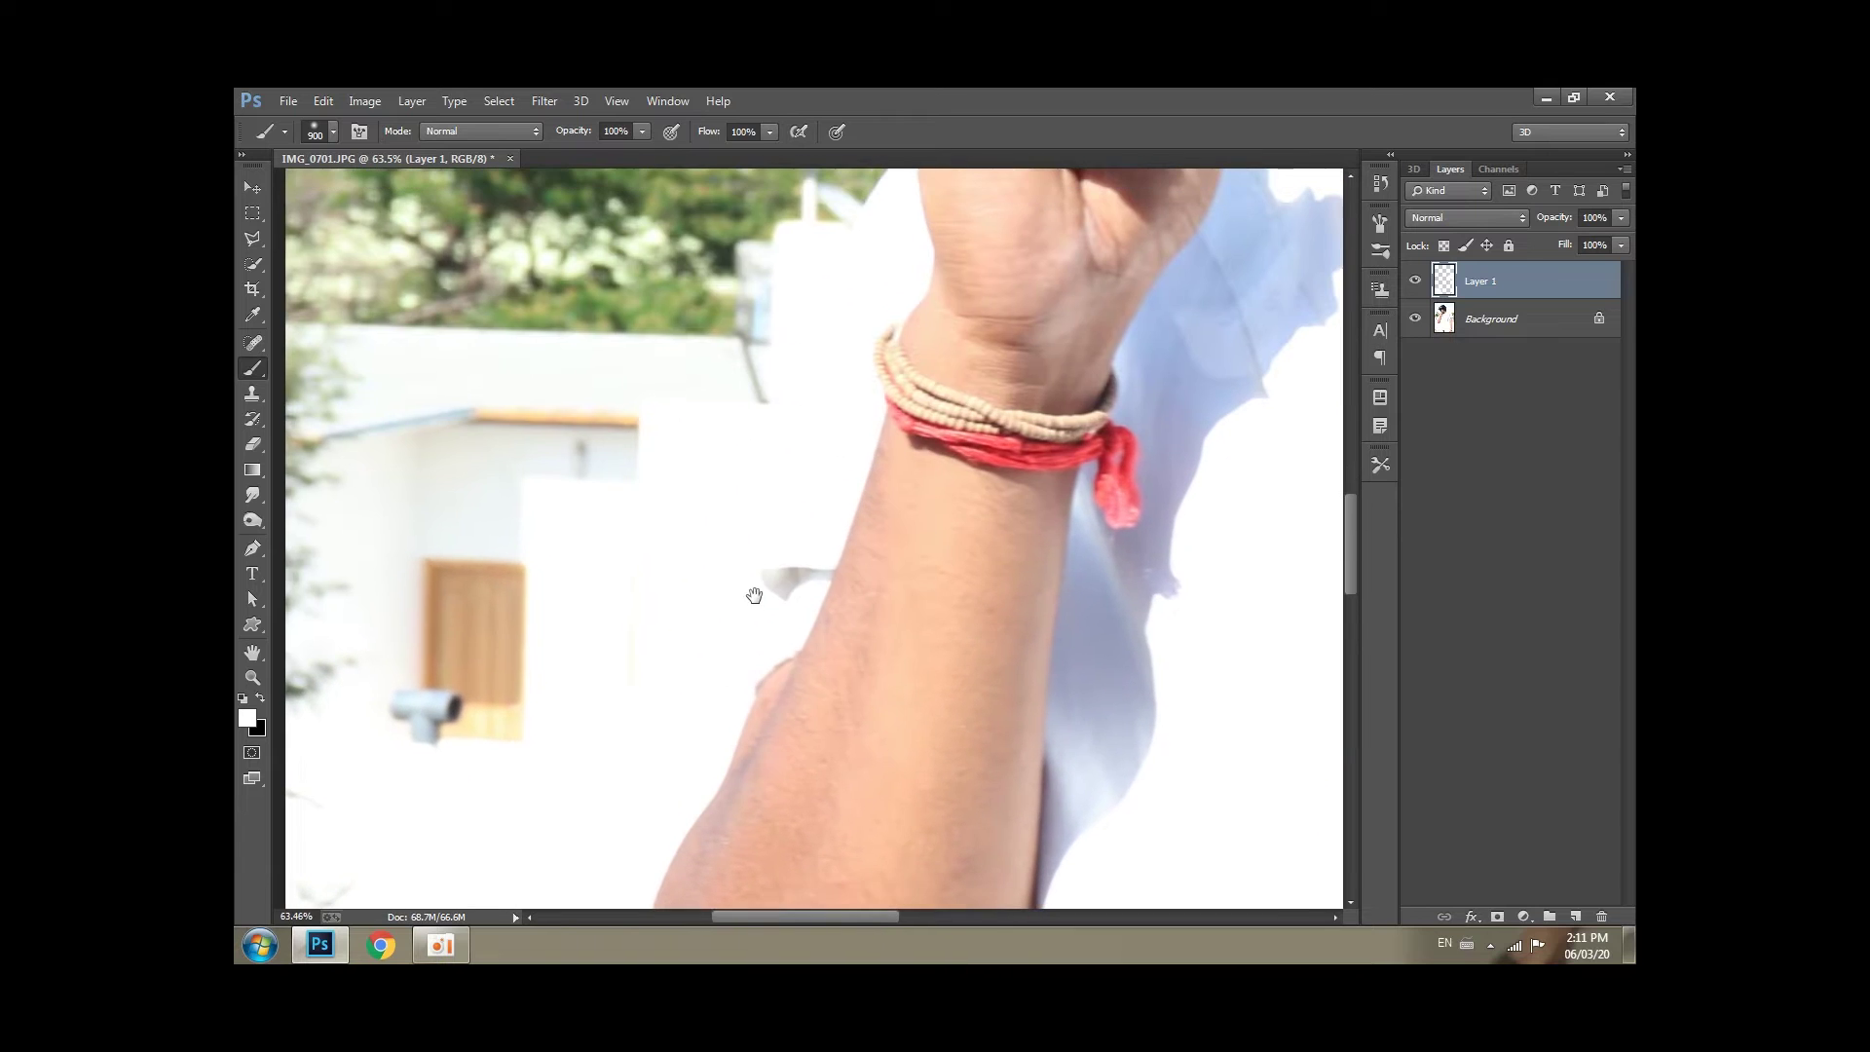
left_click(257, 551)
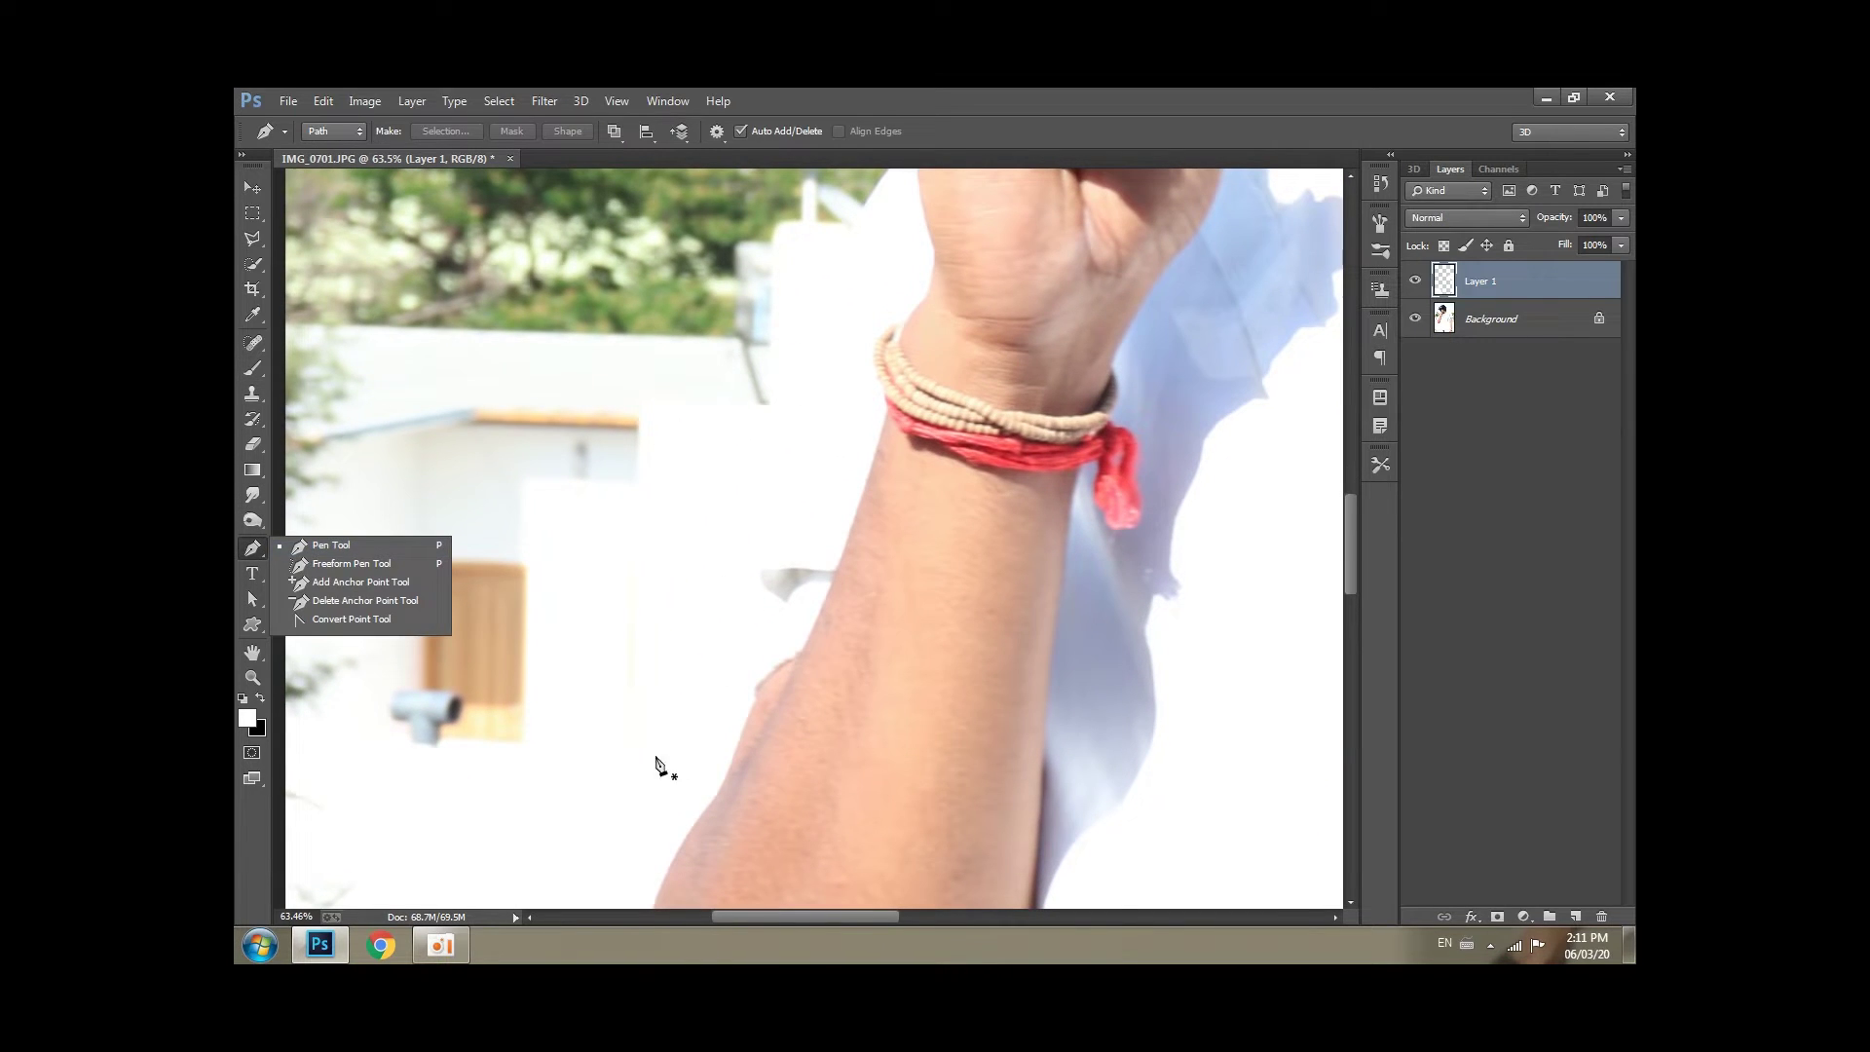
Trace a pen path up the raised forearm and hand, then around outside the image to the elbow.
left_click(726, 776)
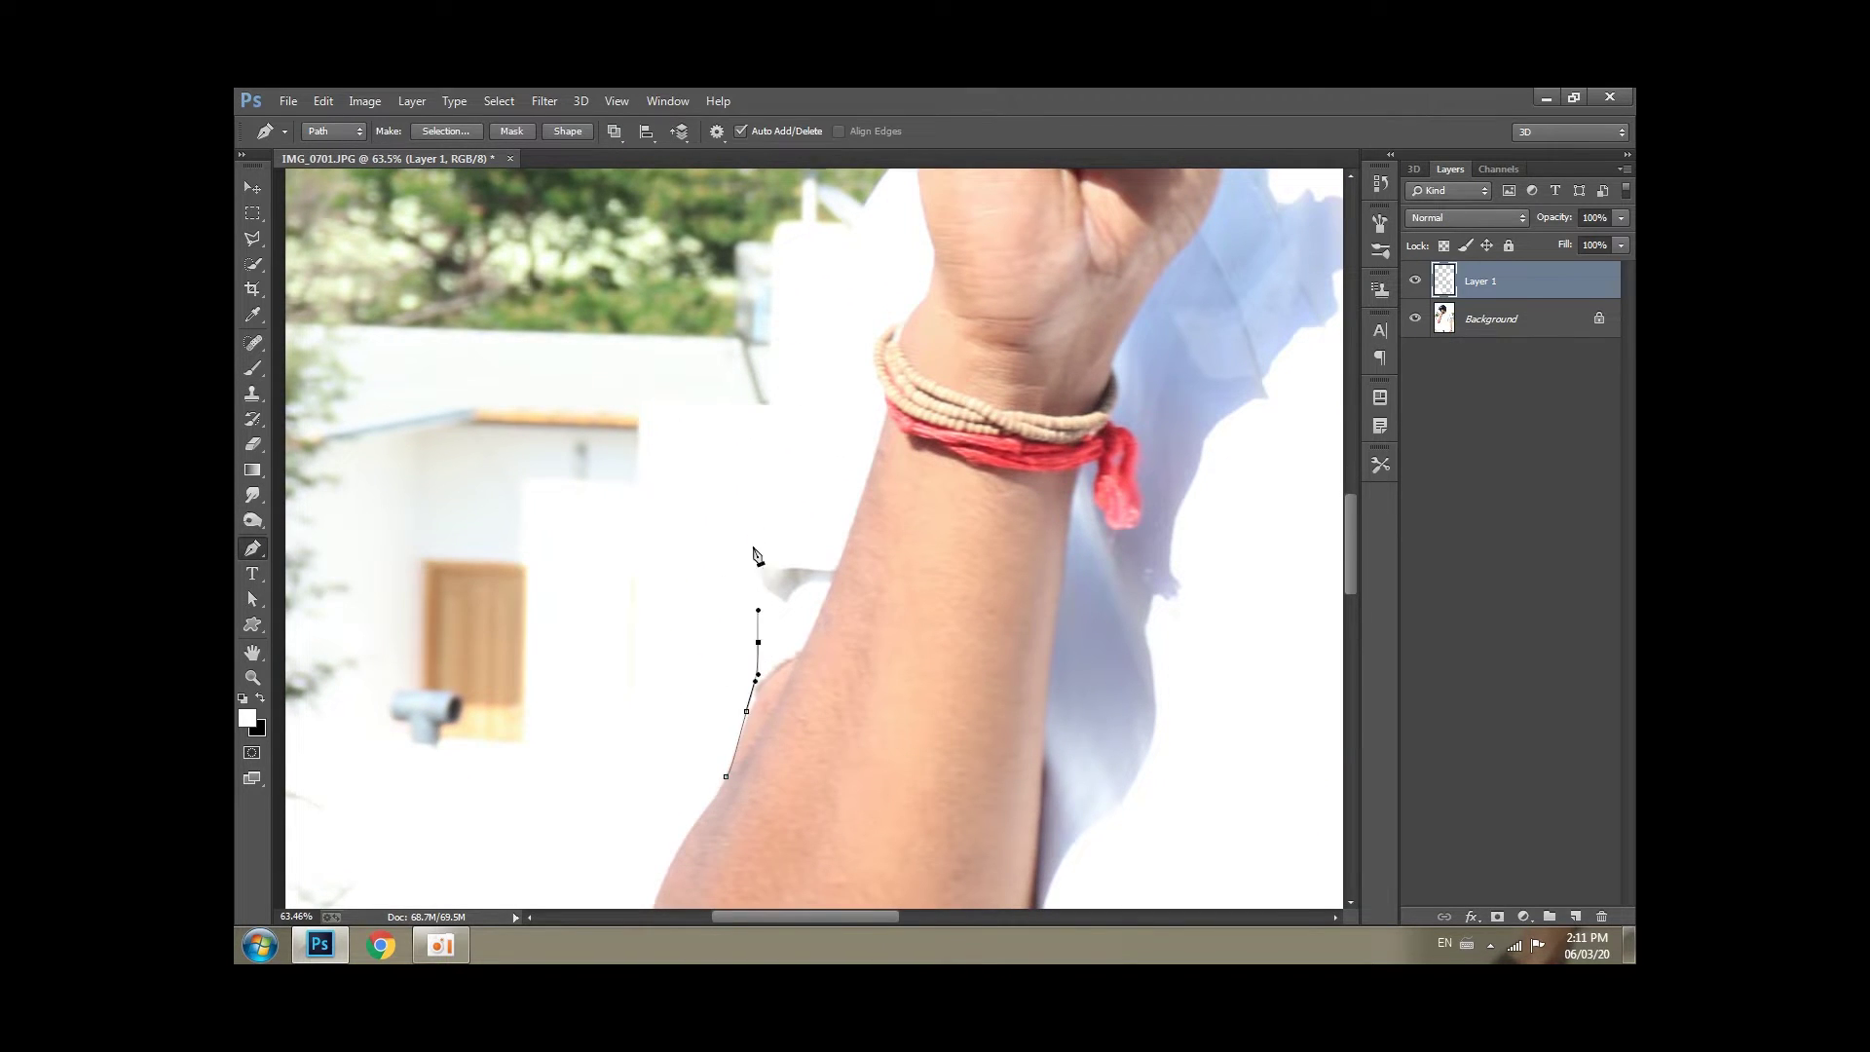
left_click_drag(766, 430, 777, 374)
left_click_drag(823, 282, 643, 721)
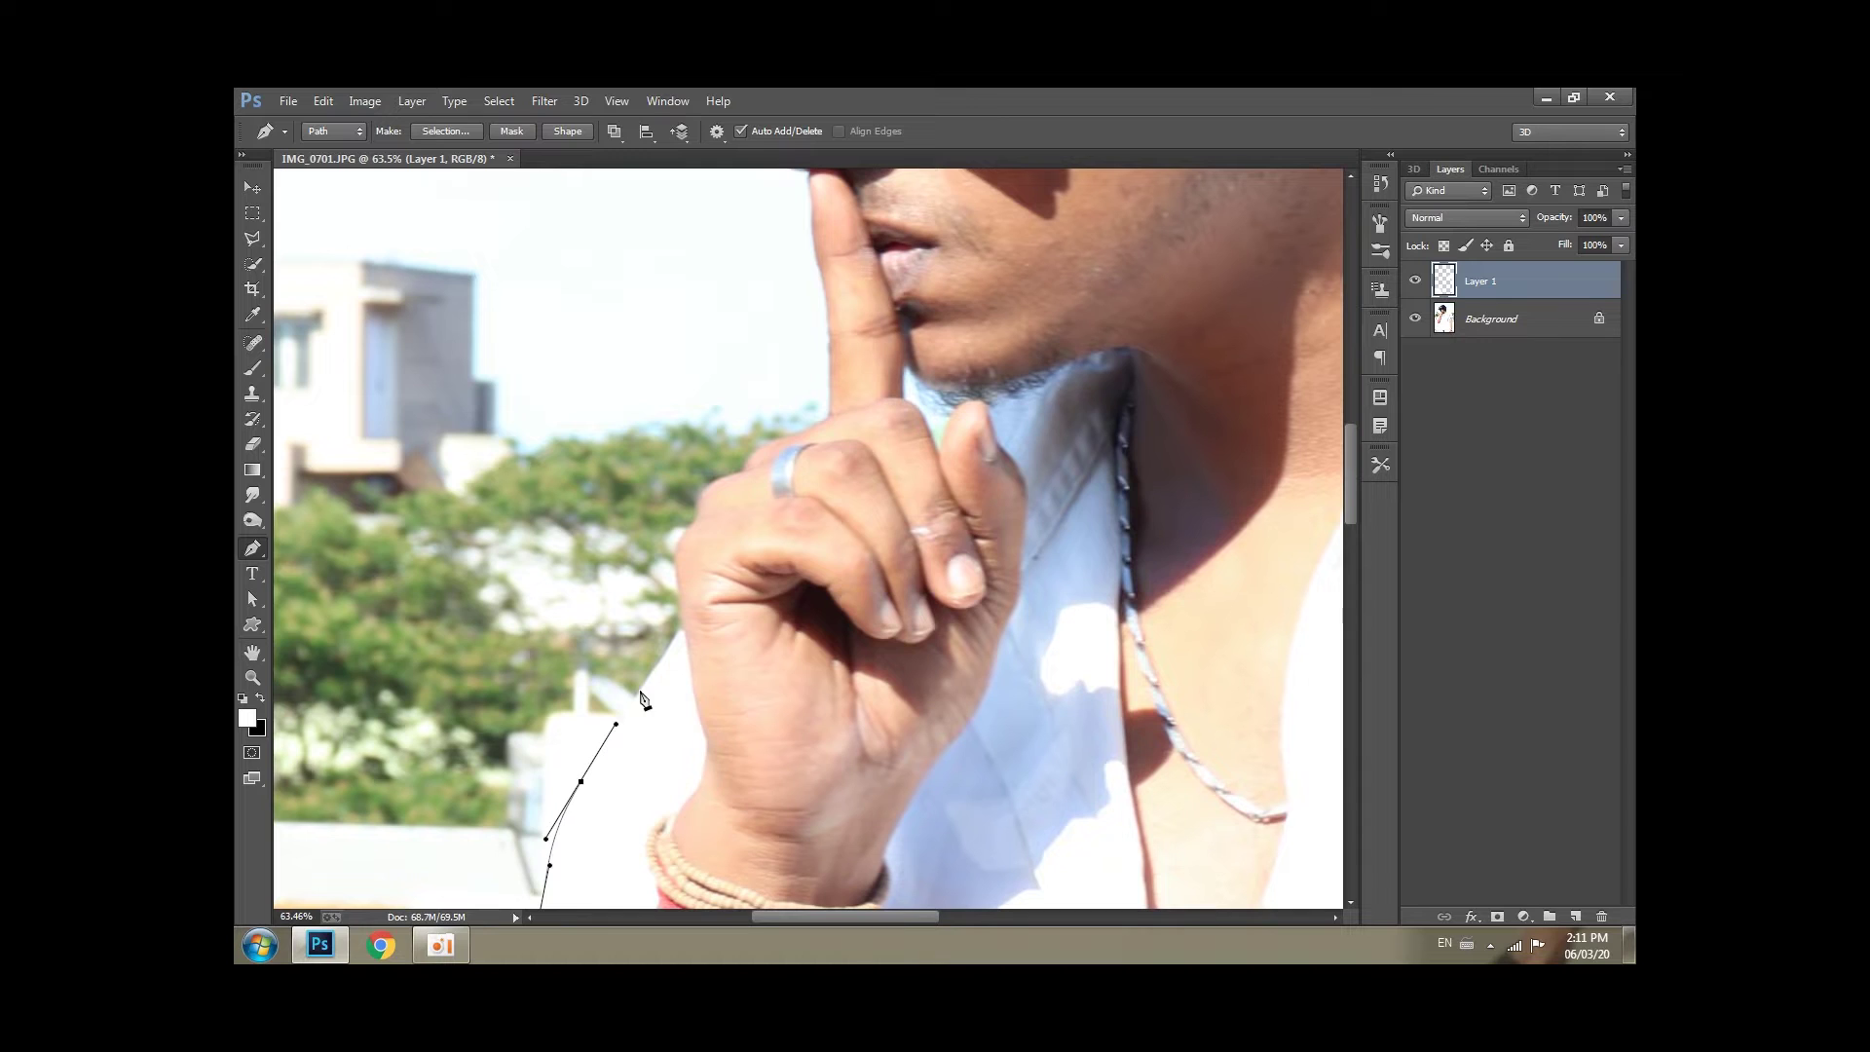
left_click_drag(658, 665, 676, 646)
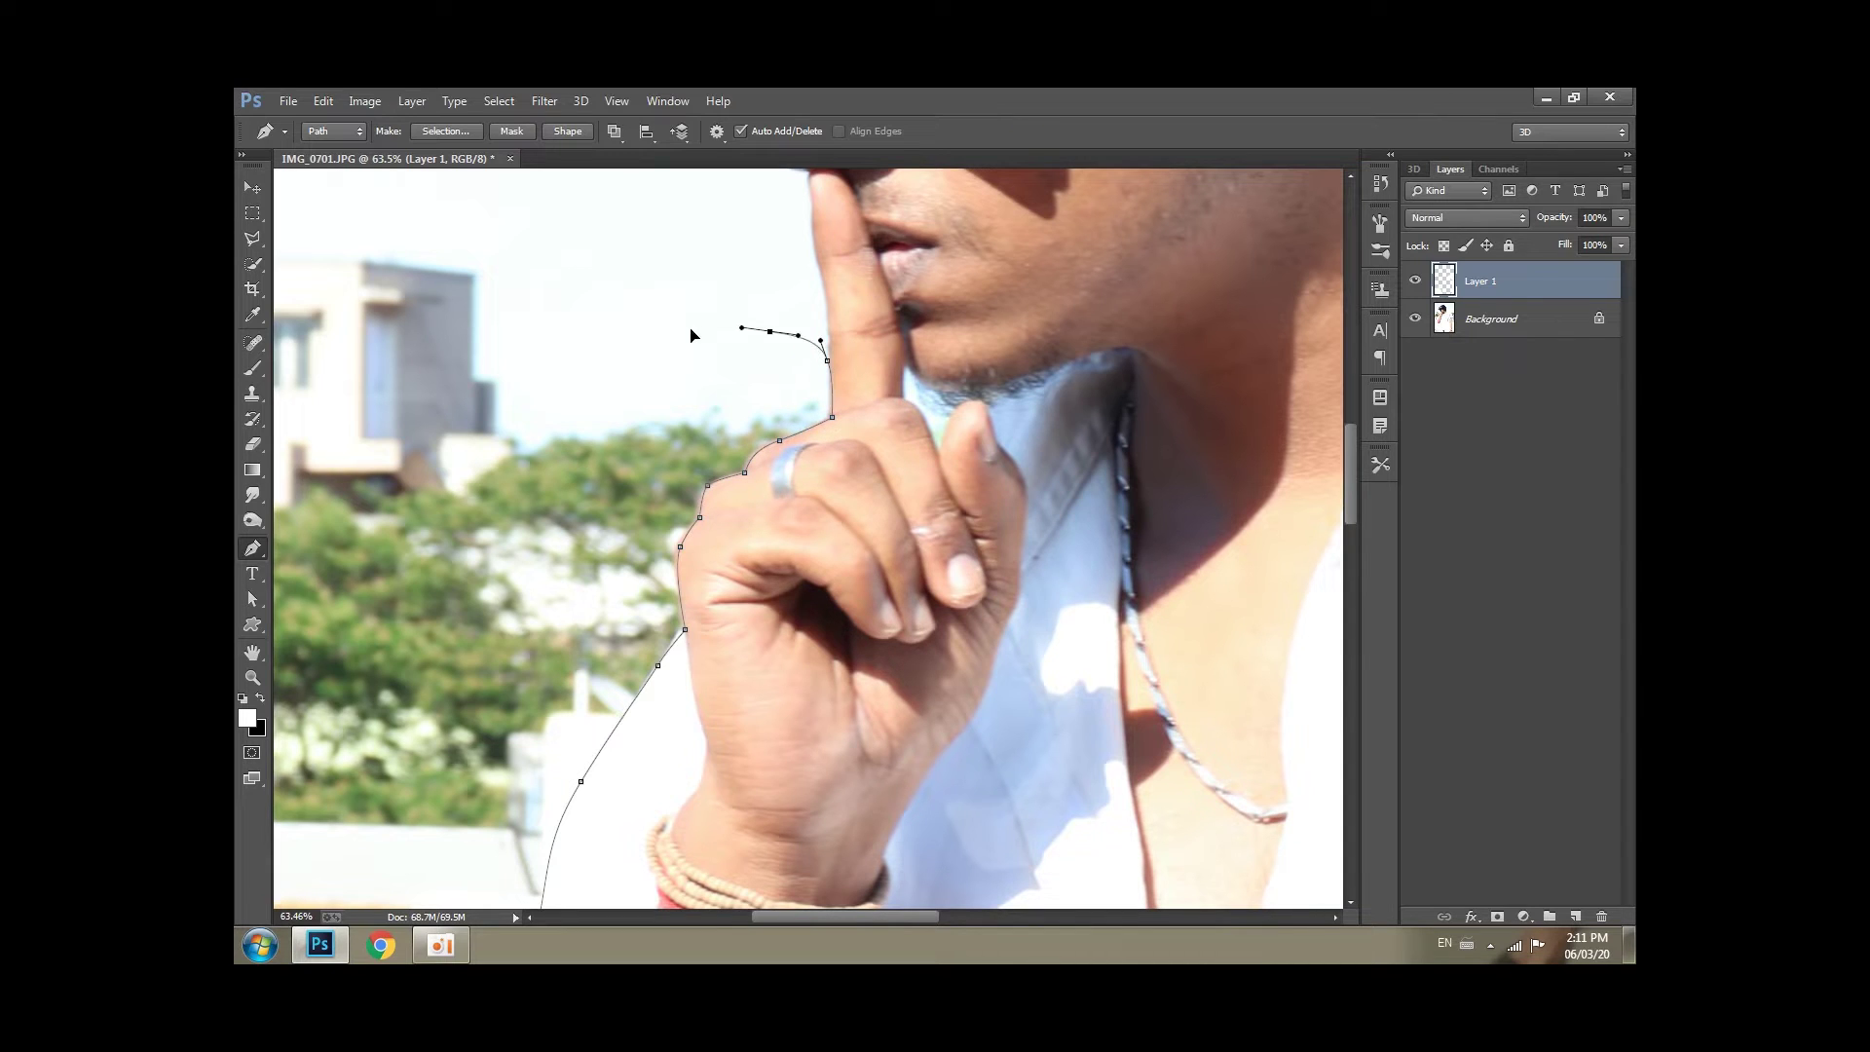
left_click_drag(690, 336, 1015, 434)
left_click(769, 239)
left_click(472, 250)
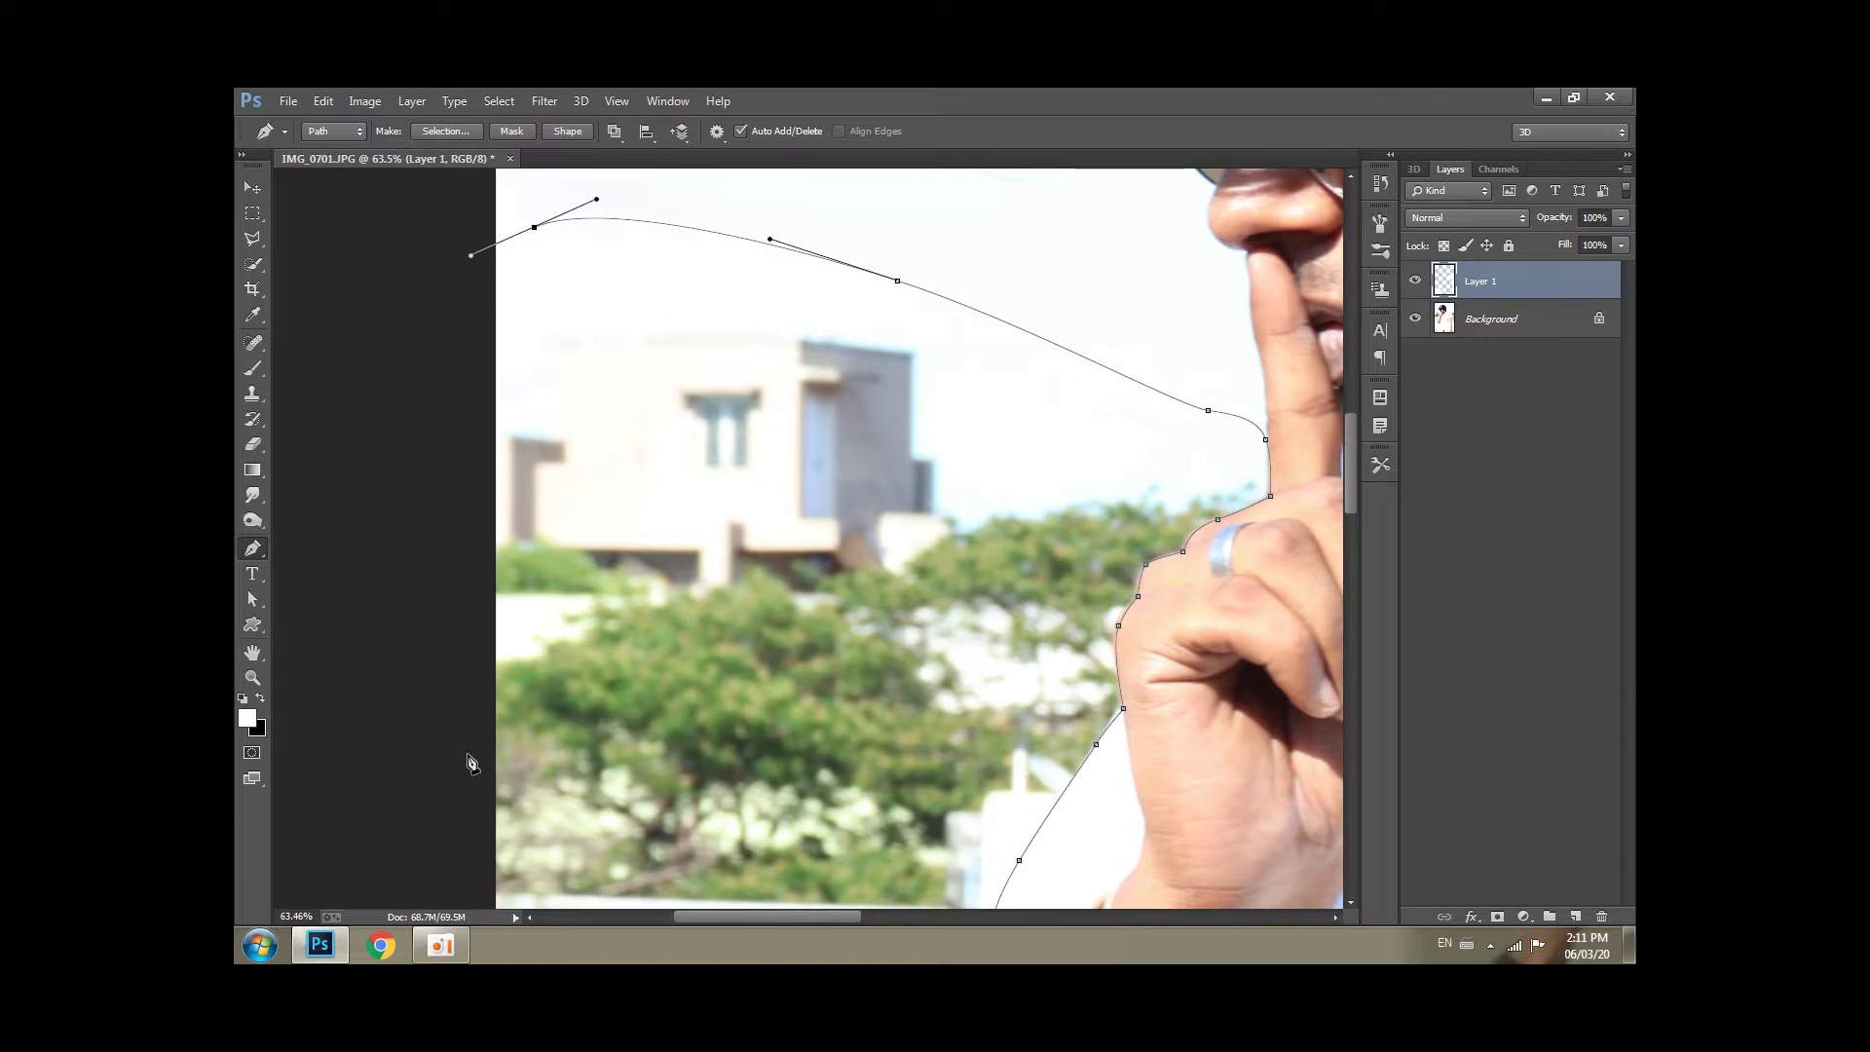
left_click_drag(471, 764, 484, 217)
left_click(380, 453)
left_click_drag(425, 737, 438, 360)
left_click_drag(445, 429, 480, 493)
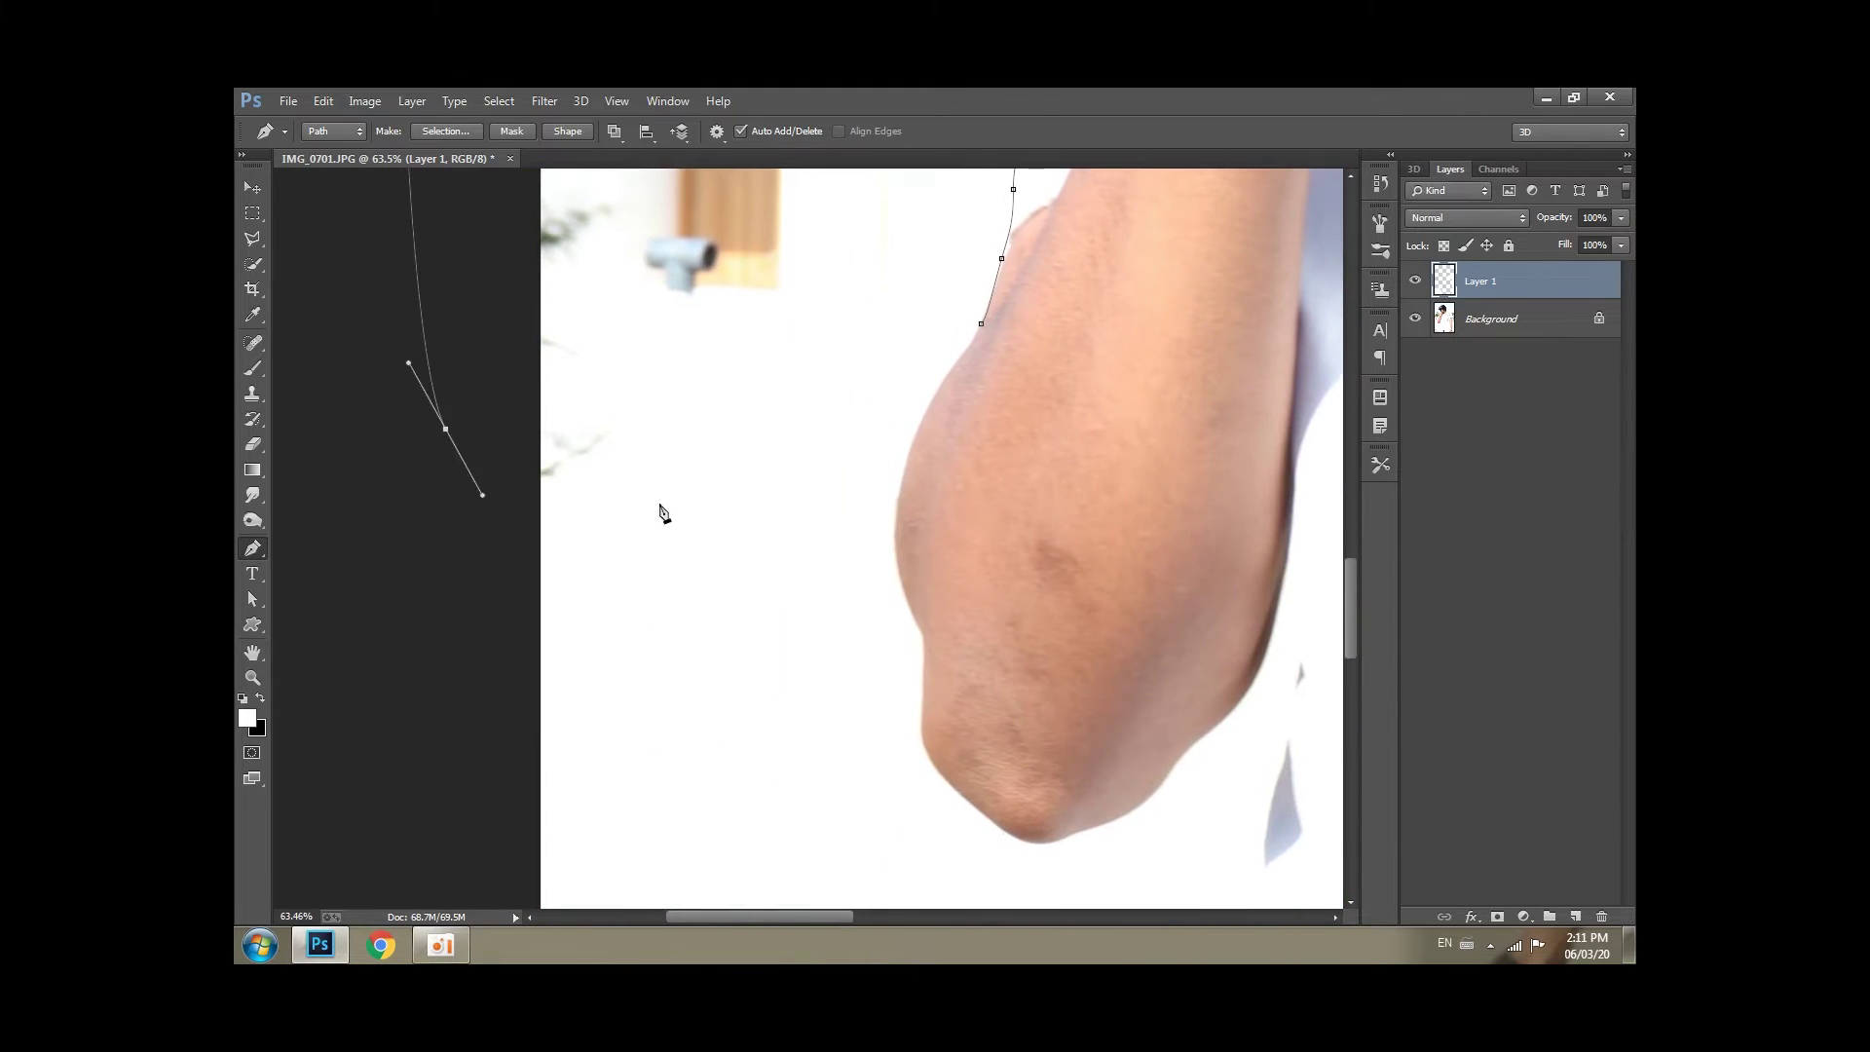
mouse_move(618, 502)
left_mouse_down()
mouse_move(663, 504)
mouse_move(818, 436)
left_mouse_up()
Close the path, load it as a feathered selection, and switch to the Brush.
left_click(888, 356)
key("ctrl+Return")
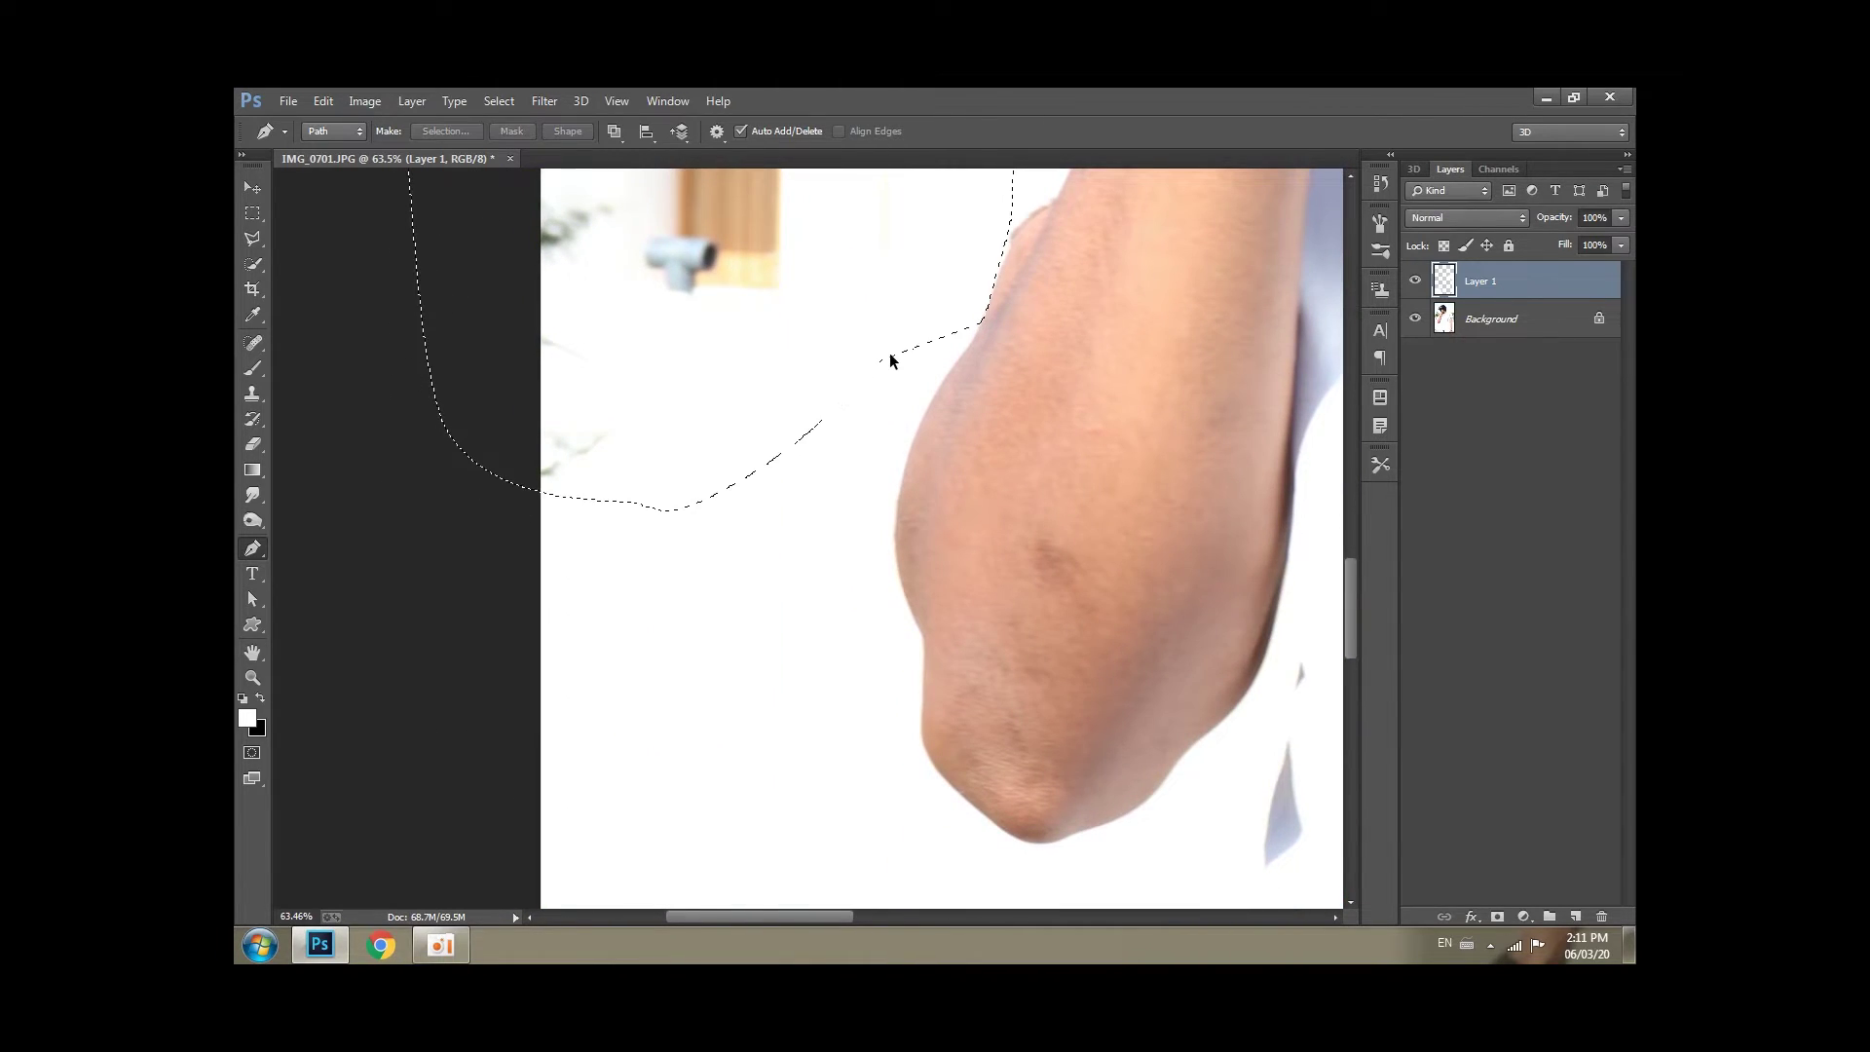
key("shift+F6")
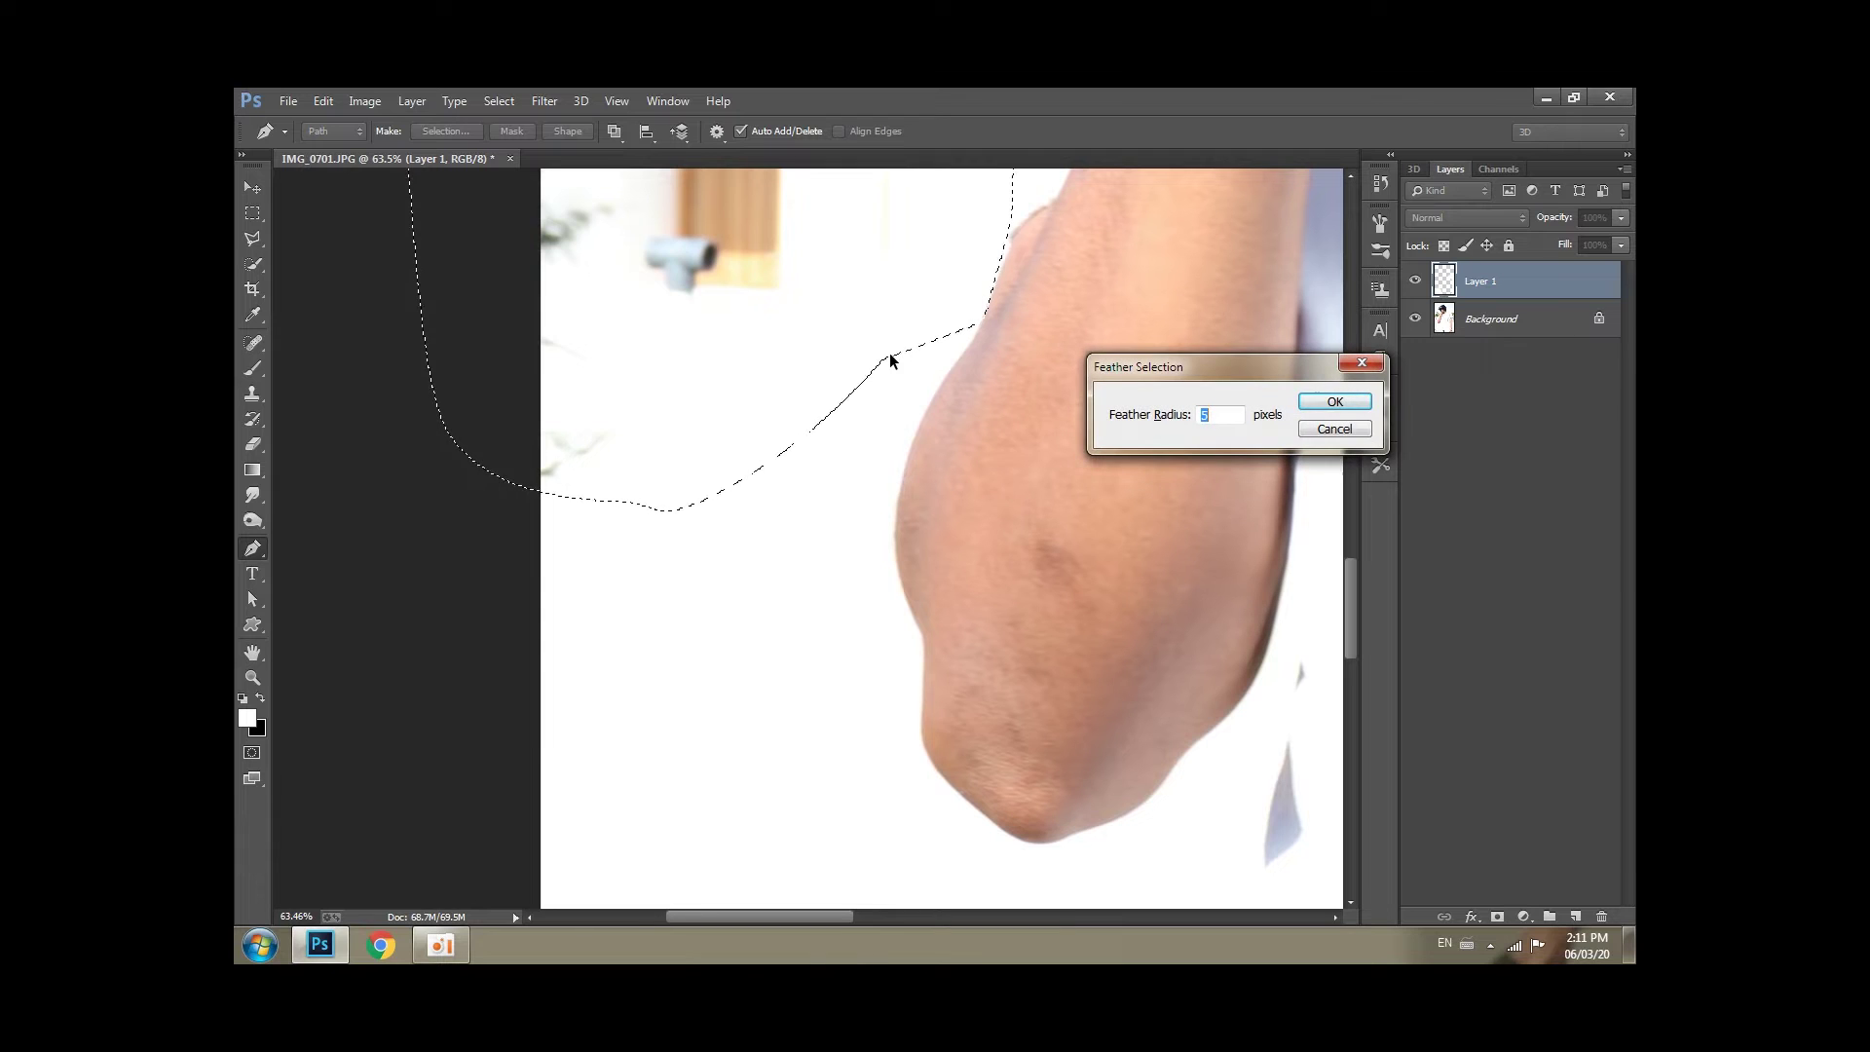
key("Return")
key("b")
scroll(709, 605, "down", 5)
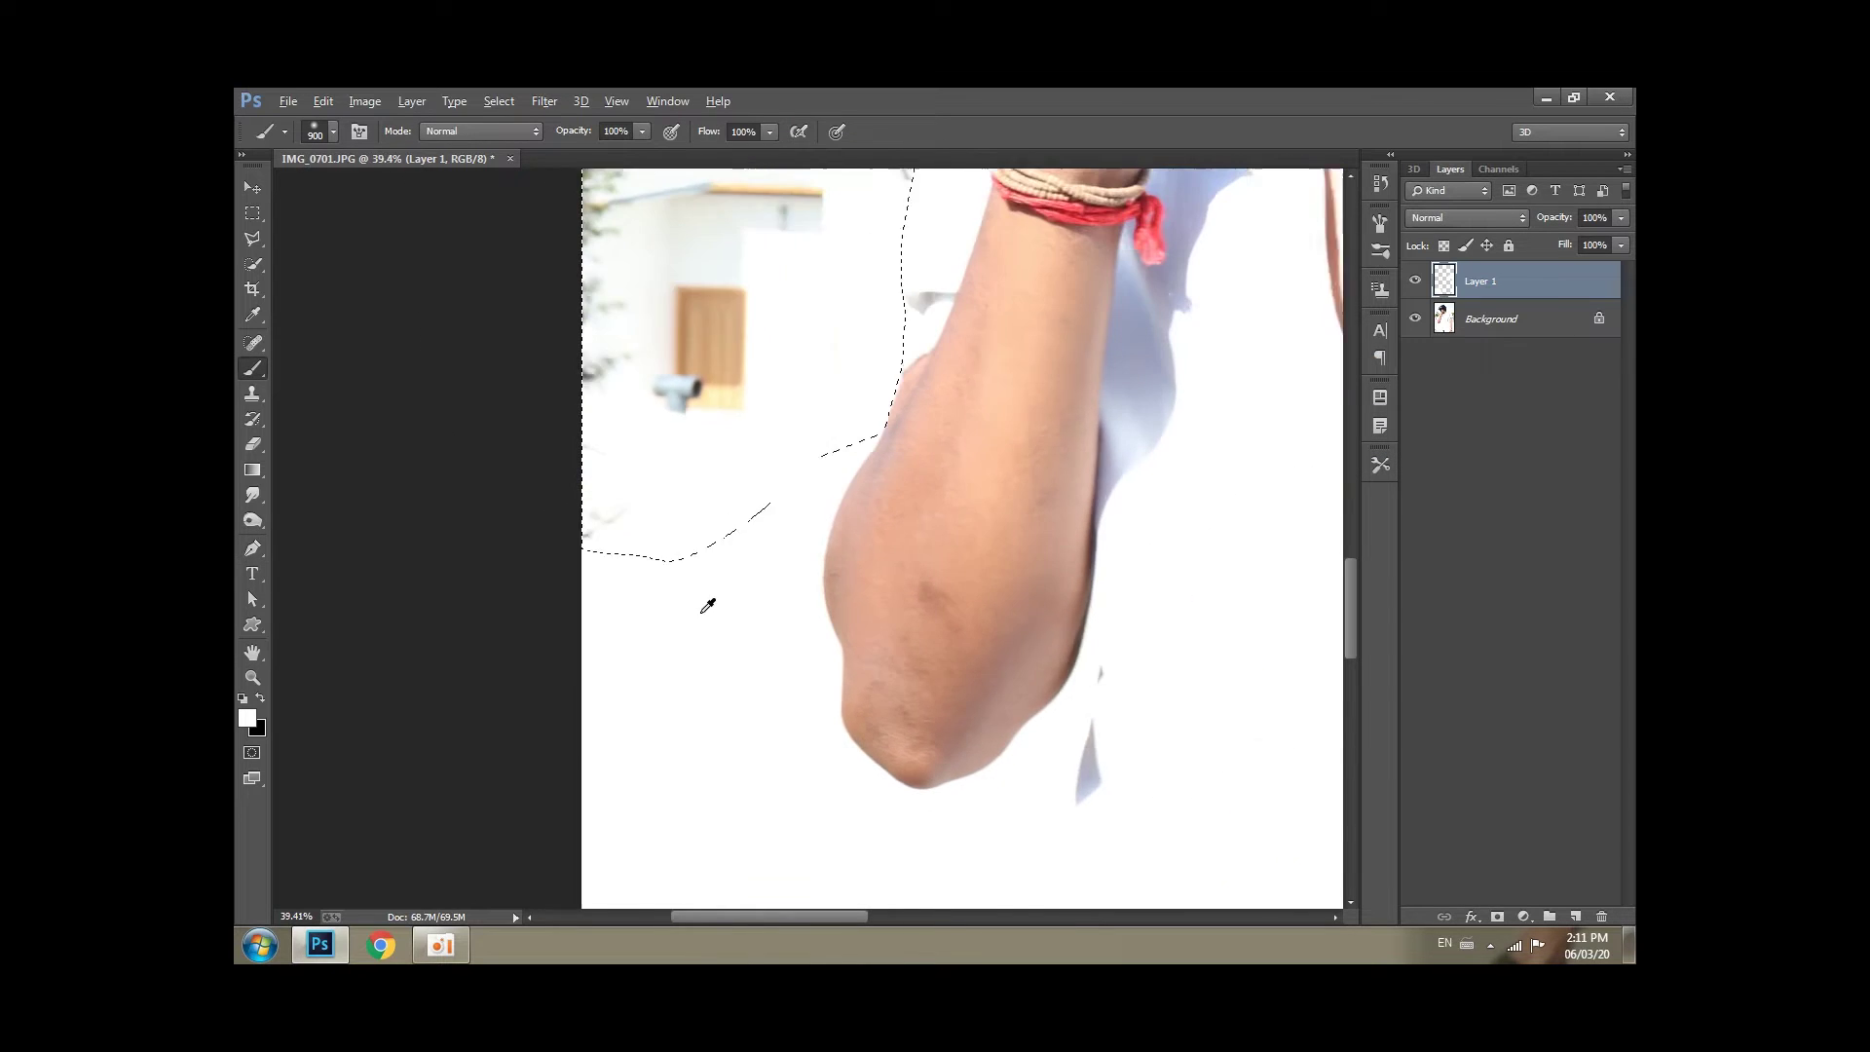
Paint the selection left of the raised hand white, covering the grey shard with a 125 brush.
mouse_move(830, 459)
left_mouse_down()
mouse_move(831, 498)
mouse_move(718, 376)
mouse_move(804, 726)
mouse_move(952, 355)
mouse_move(676, 313)
mouse_move(546, 659)
left_mouse_up()
scroll(760, 546, "up", 3)
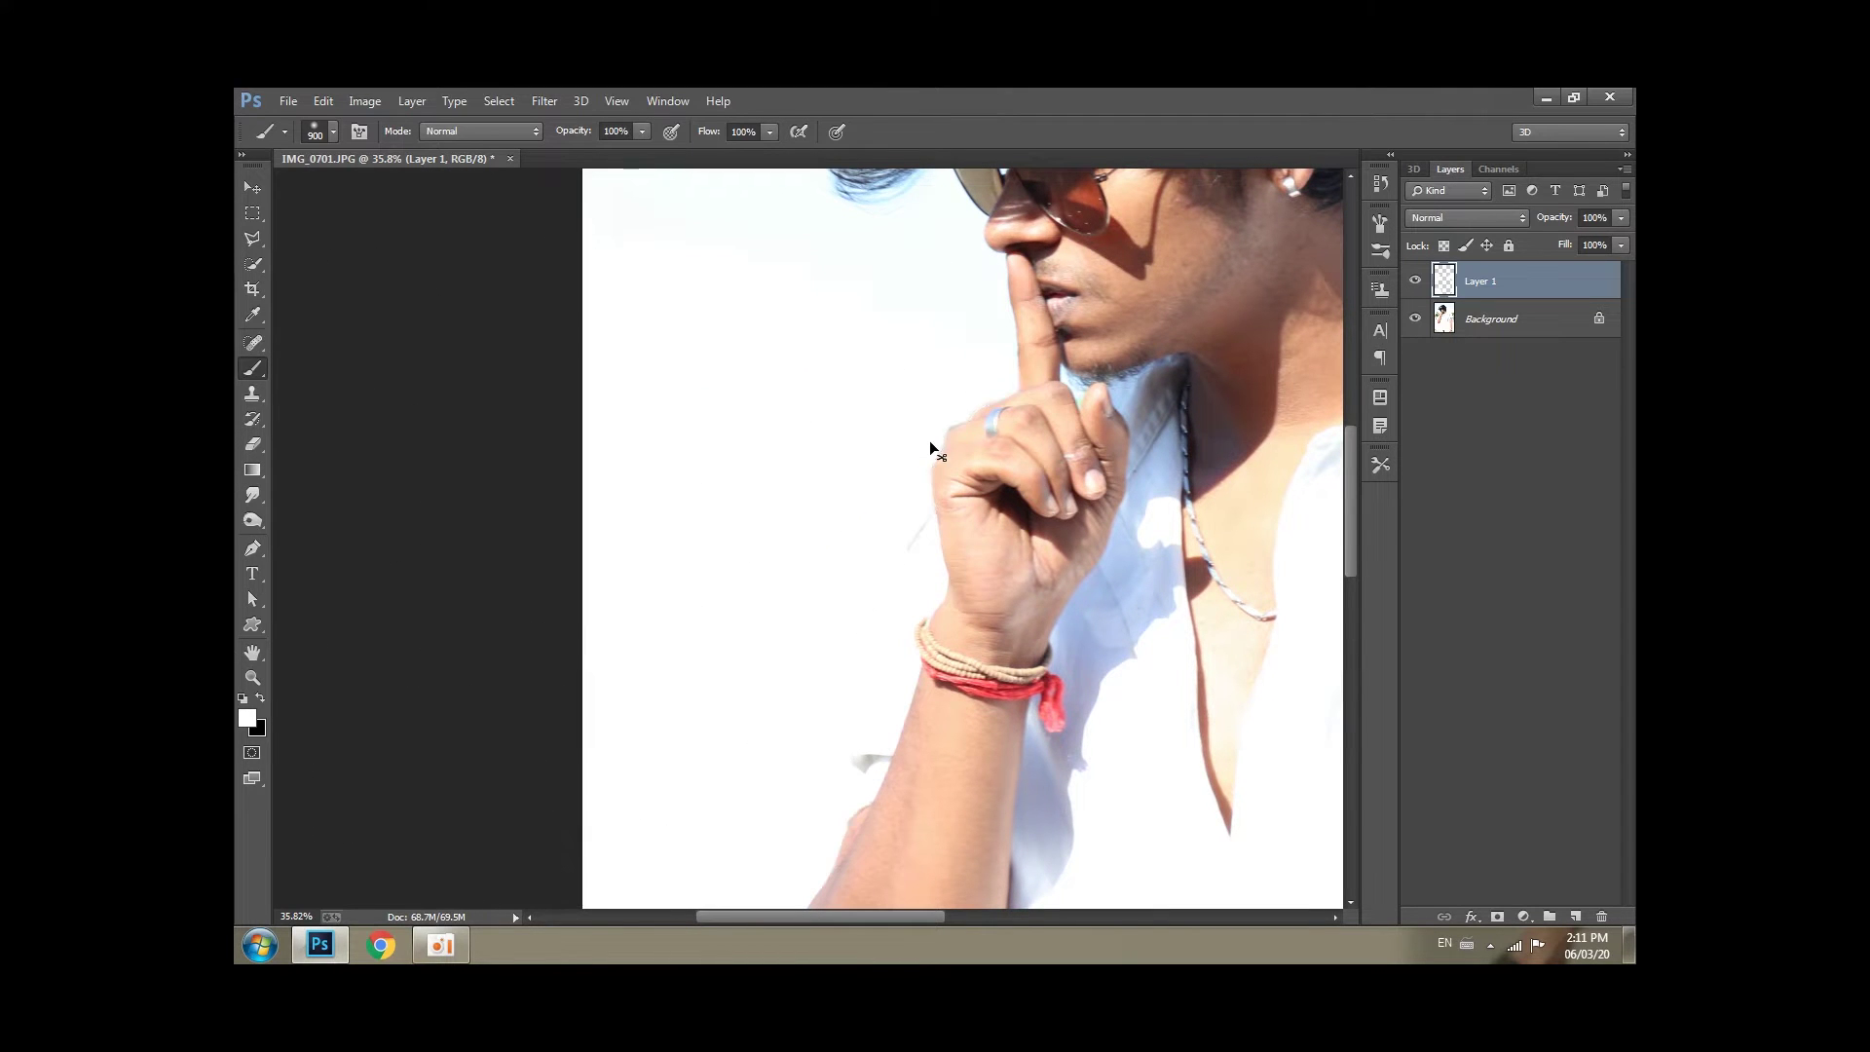
scroll(929, 440, "down", 2)
scroll(974, 448, "up", 3)
scroll(1058, 462, "up", 2)
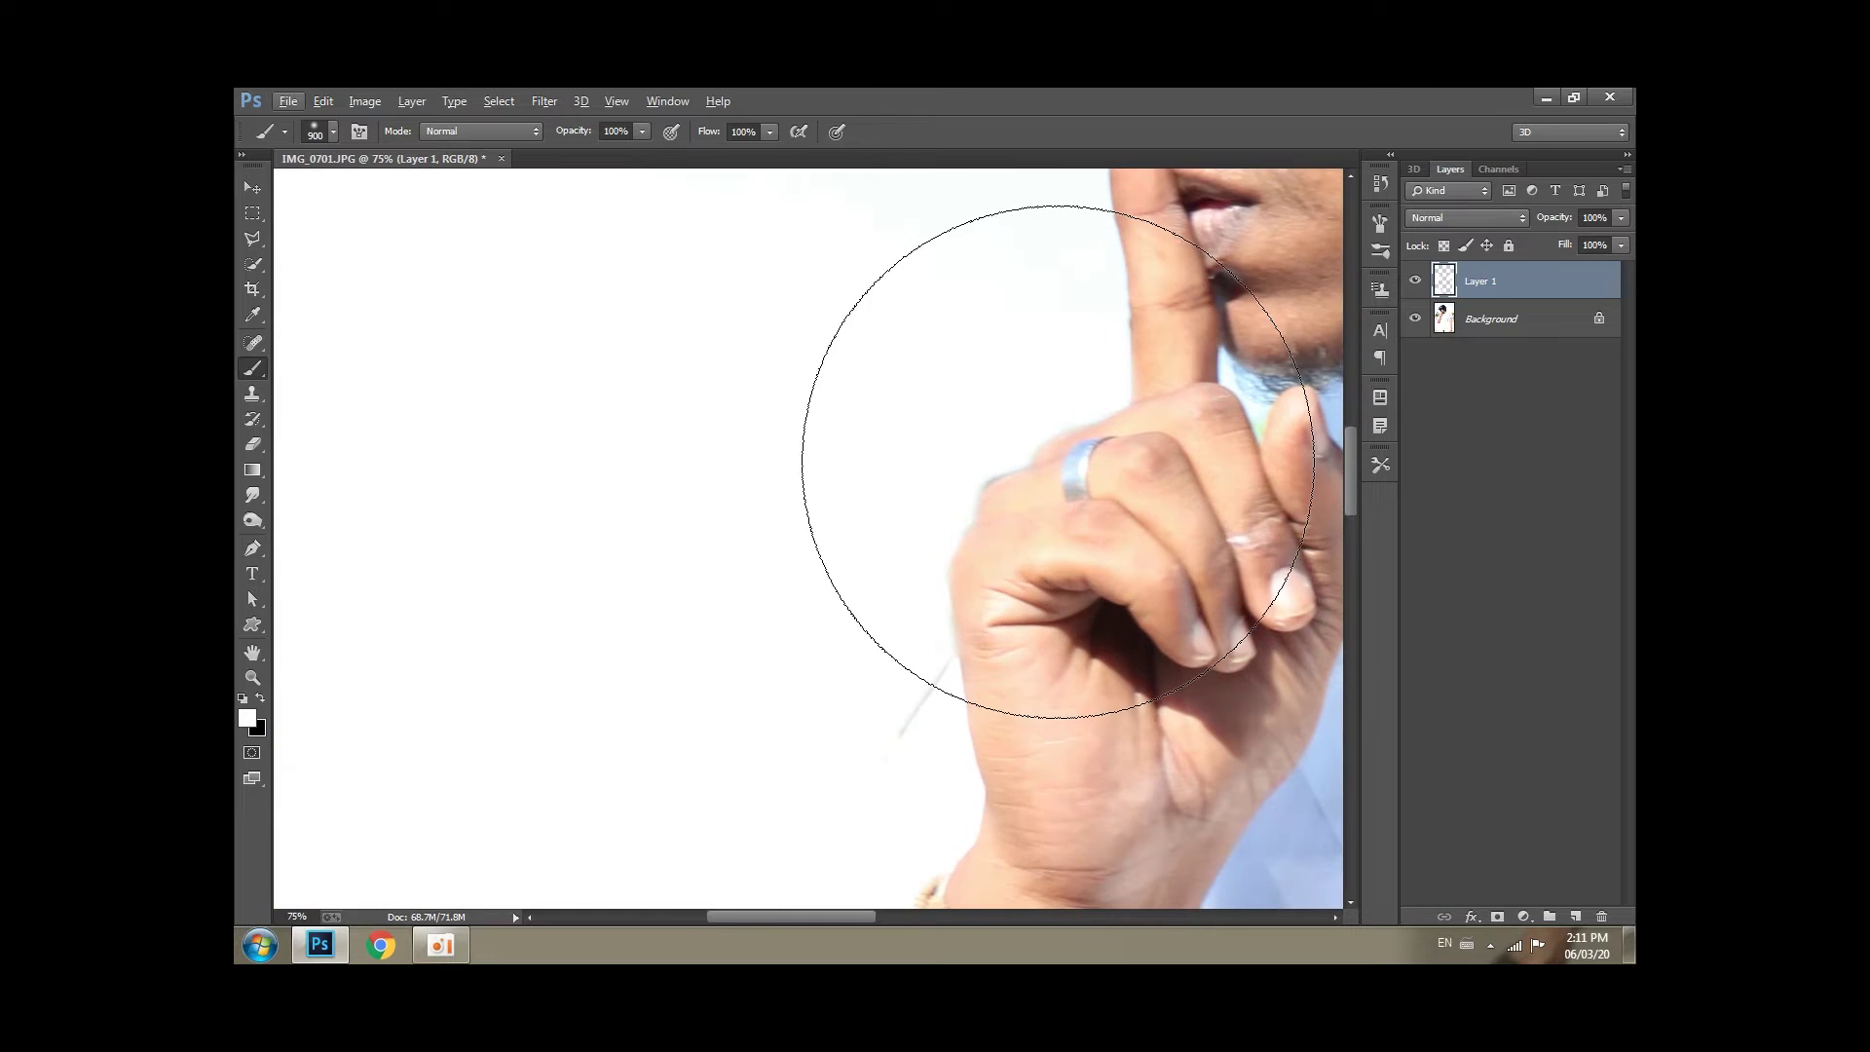
left_click_drag(1058, 462, 1023, 418)
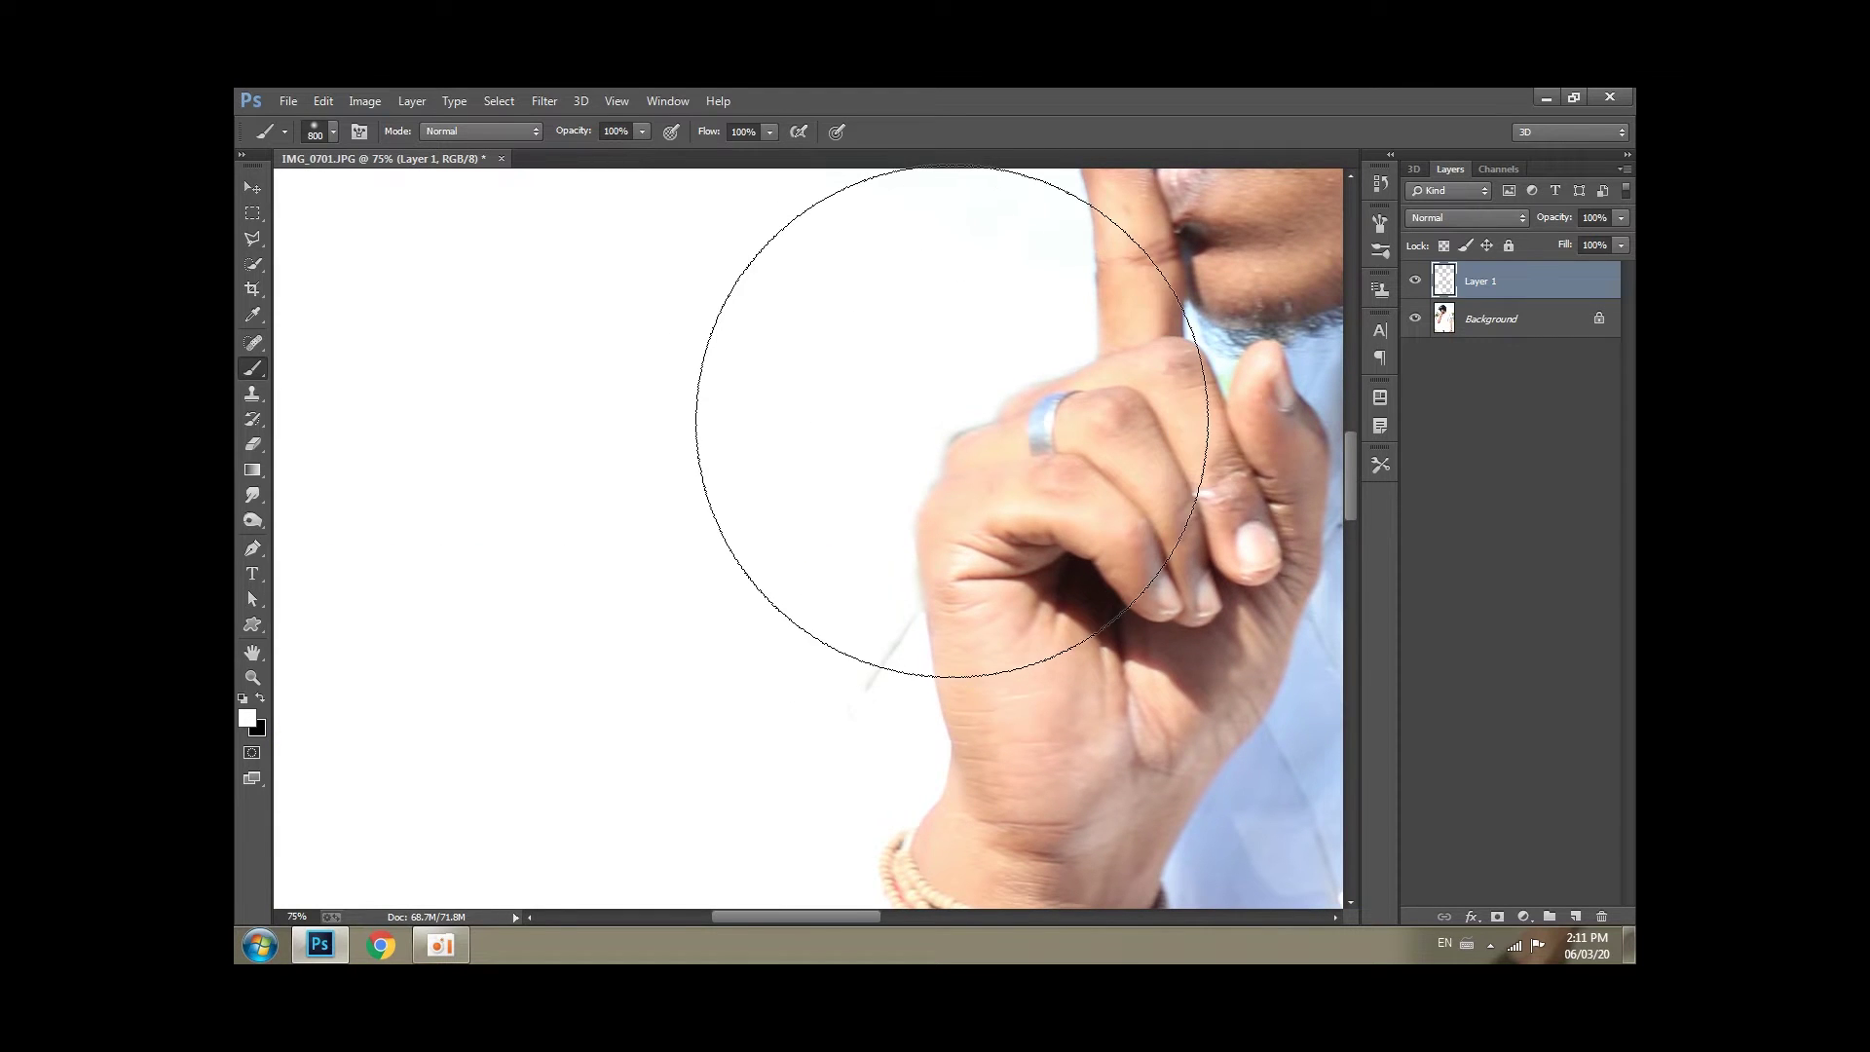
key("bracketleft")
key("bracketleft")
key("bracketleft")
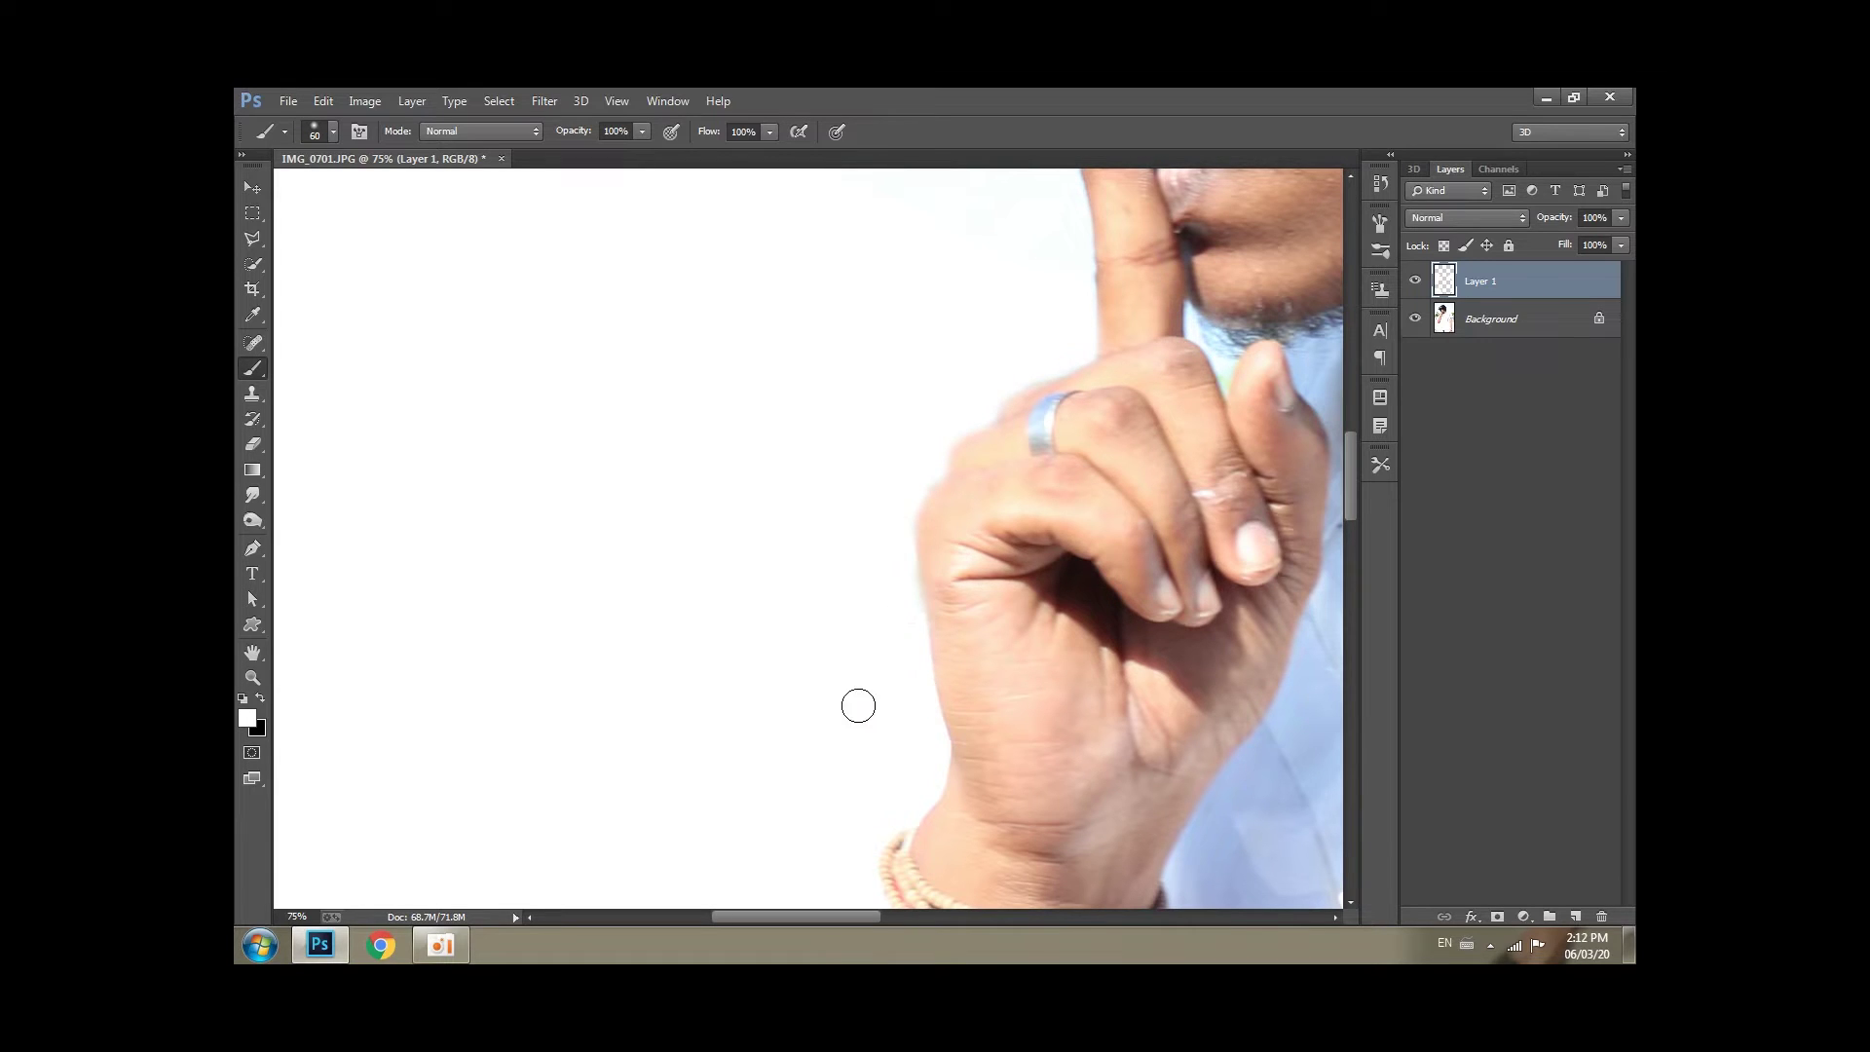
left_click_drag(659, 463, 735, 246)
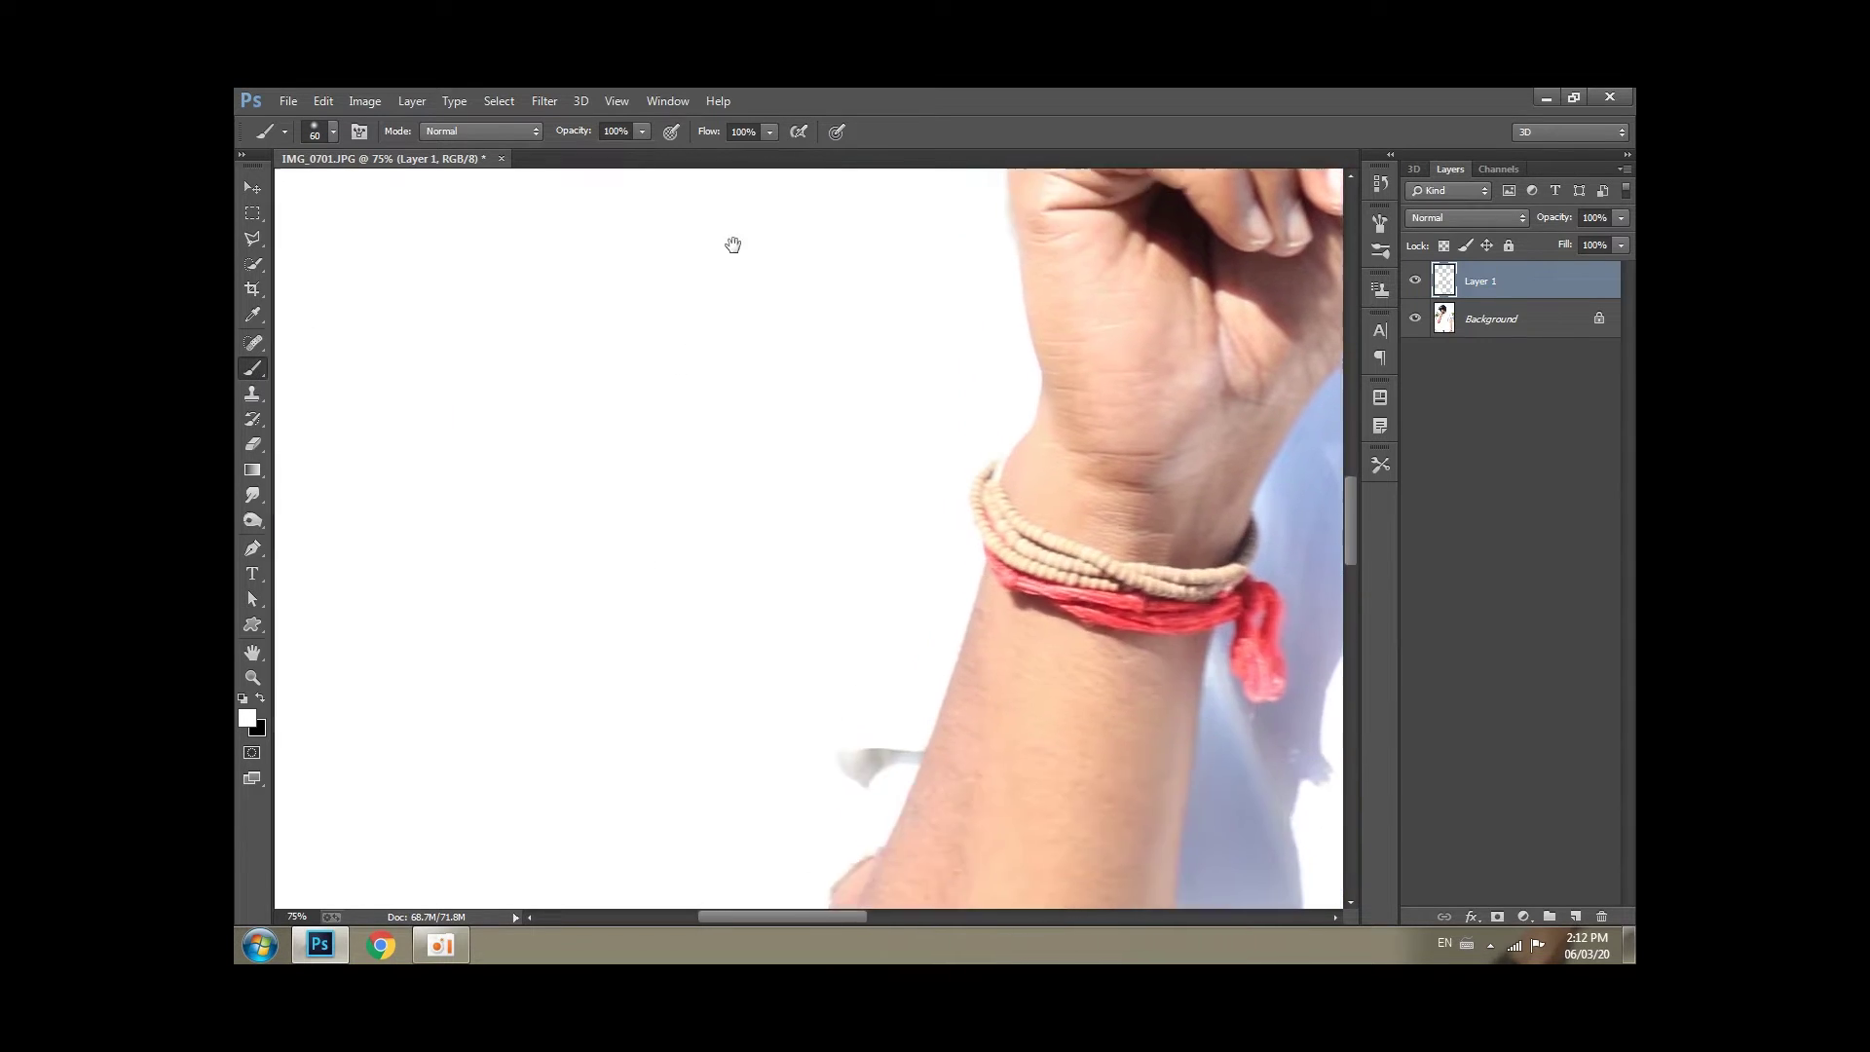
key("bracketright")
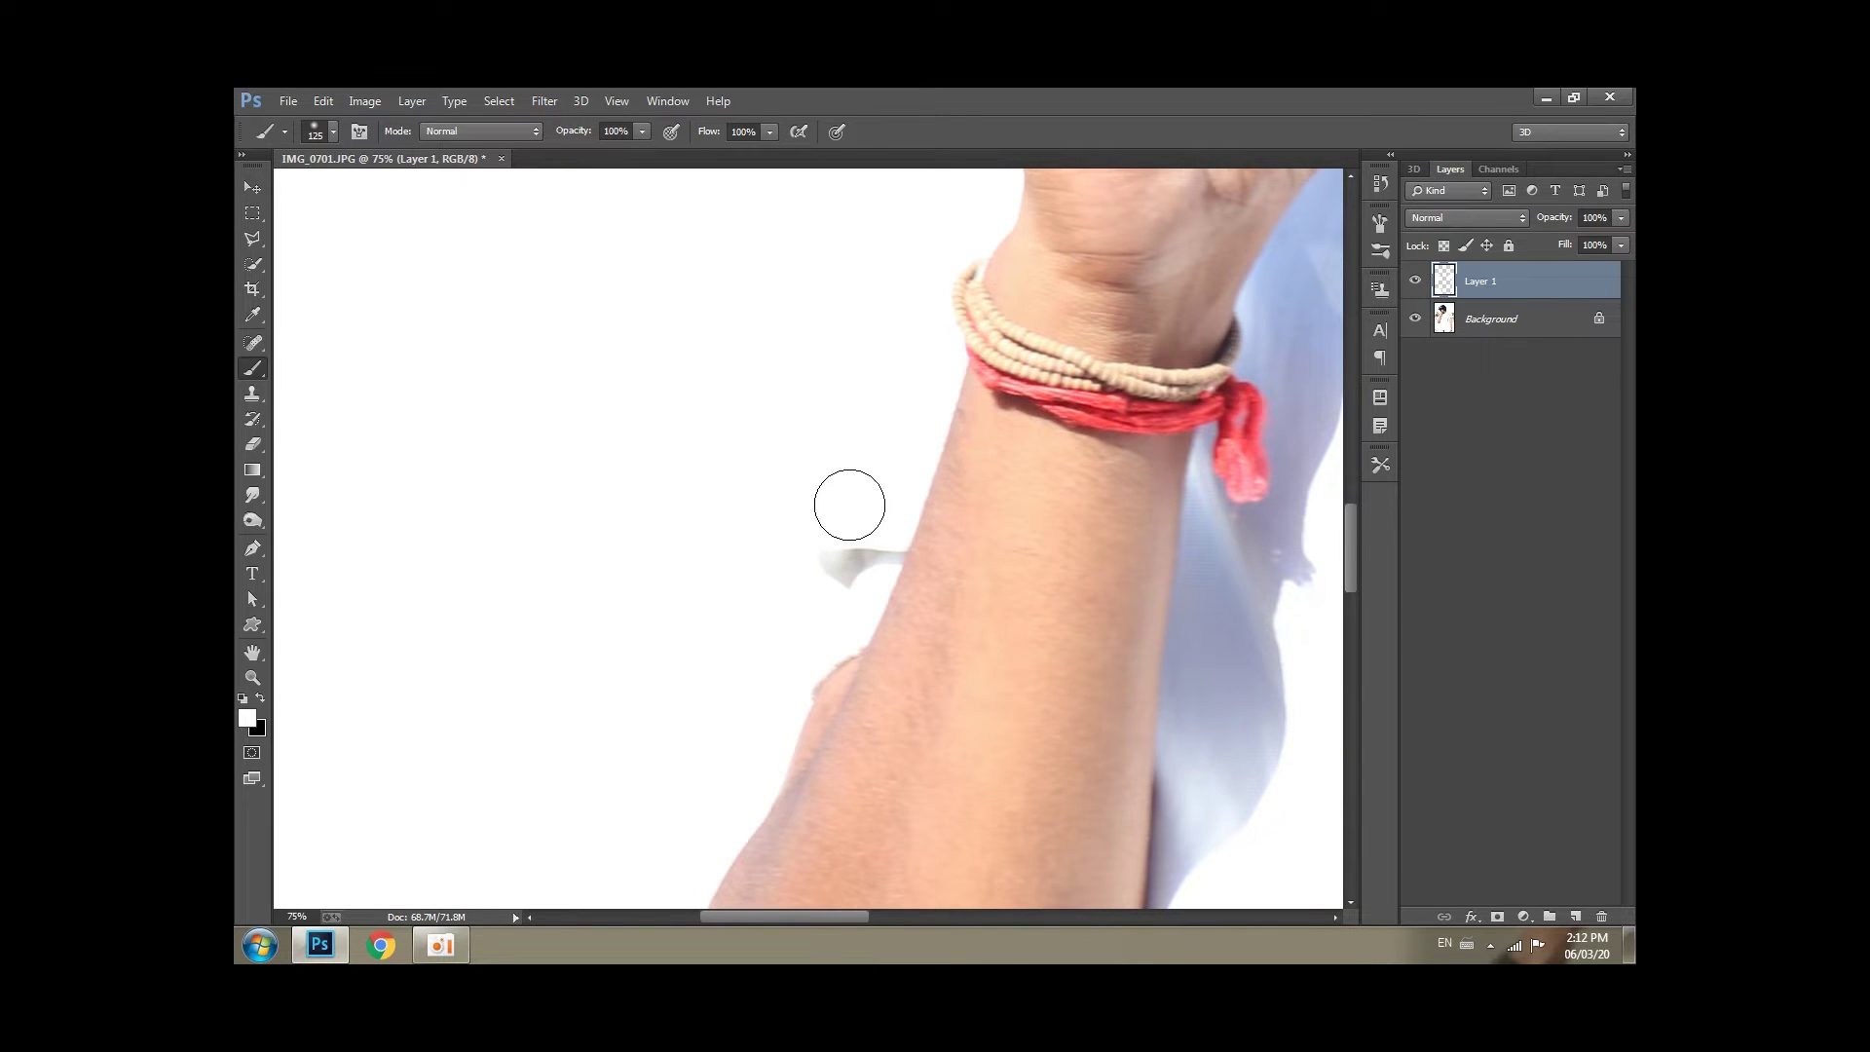
left_click_drag(847, 504, 851, 525)
left_click_drag(889, 435, 614, 493)
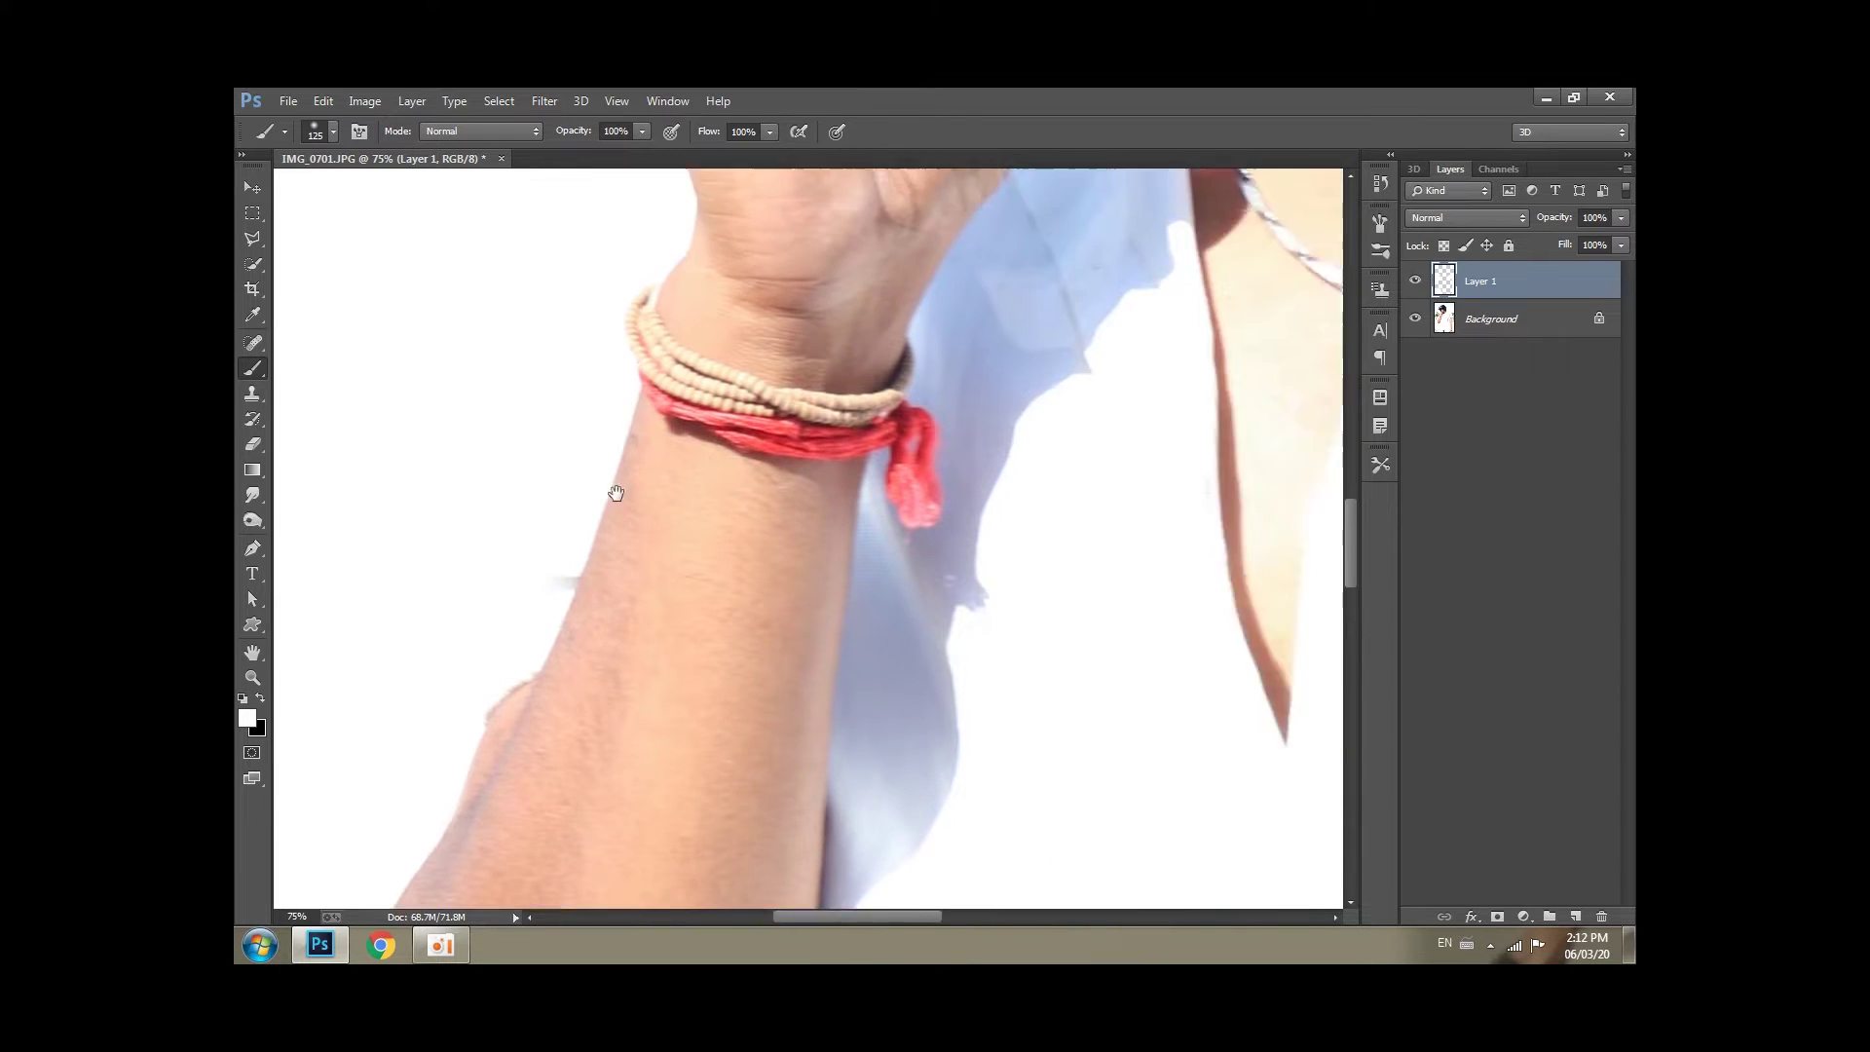
left_click_drag(1208, 532, 952, 493)
scroll(885, 501, "down", 5, "alt")
Paint the bluish shadow sliver by the raised elbow white with a 150 brush.
scroll(875, 491, "down", 2, "alt")
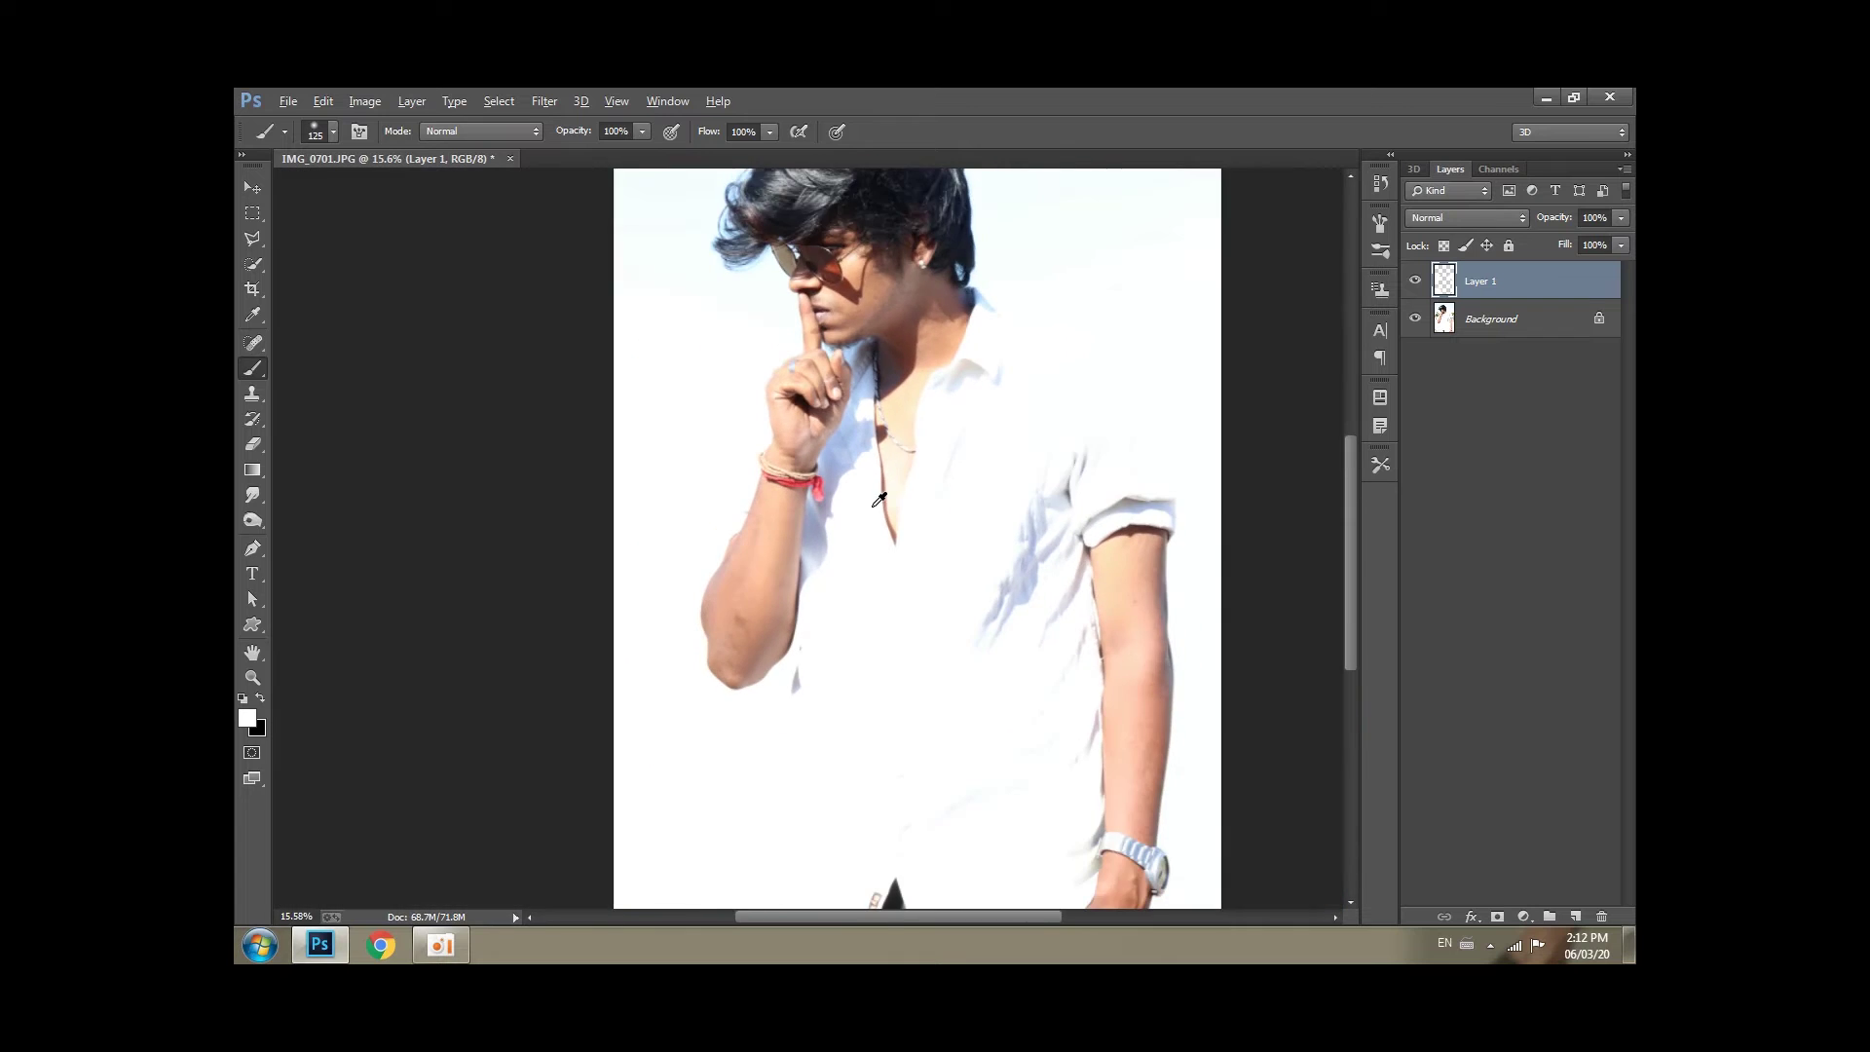
scroll(862, 617, "up", 2, "alt")
scroll(857, 577, "up", 2, "alt")
mouse_move(857, 576)
left_mouse_down()
mouse_move(780, 511)
mouse_move(726, 380)
left_mouse_up()
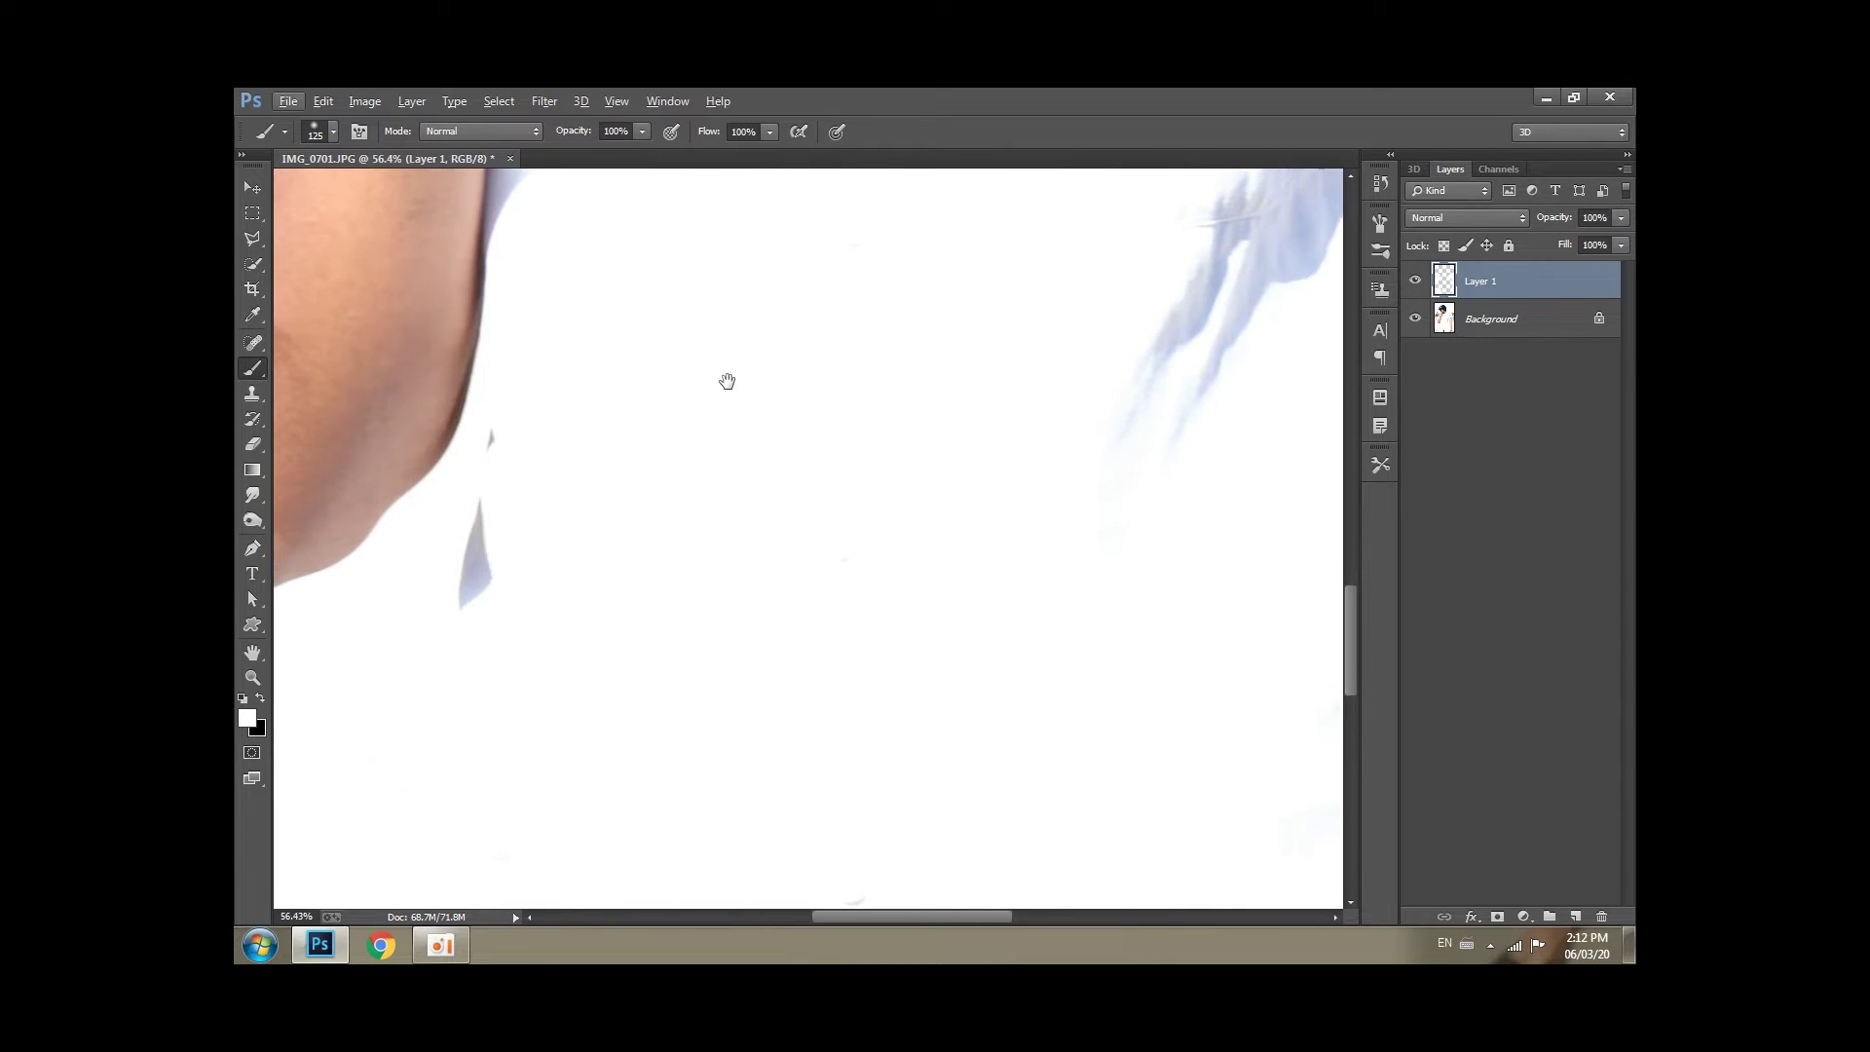
left_click_drag(643, 451, 798, 325)
key("bracketright")
key("bracketright")
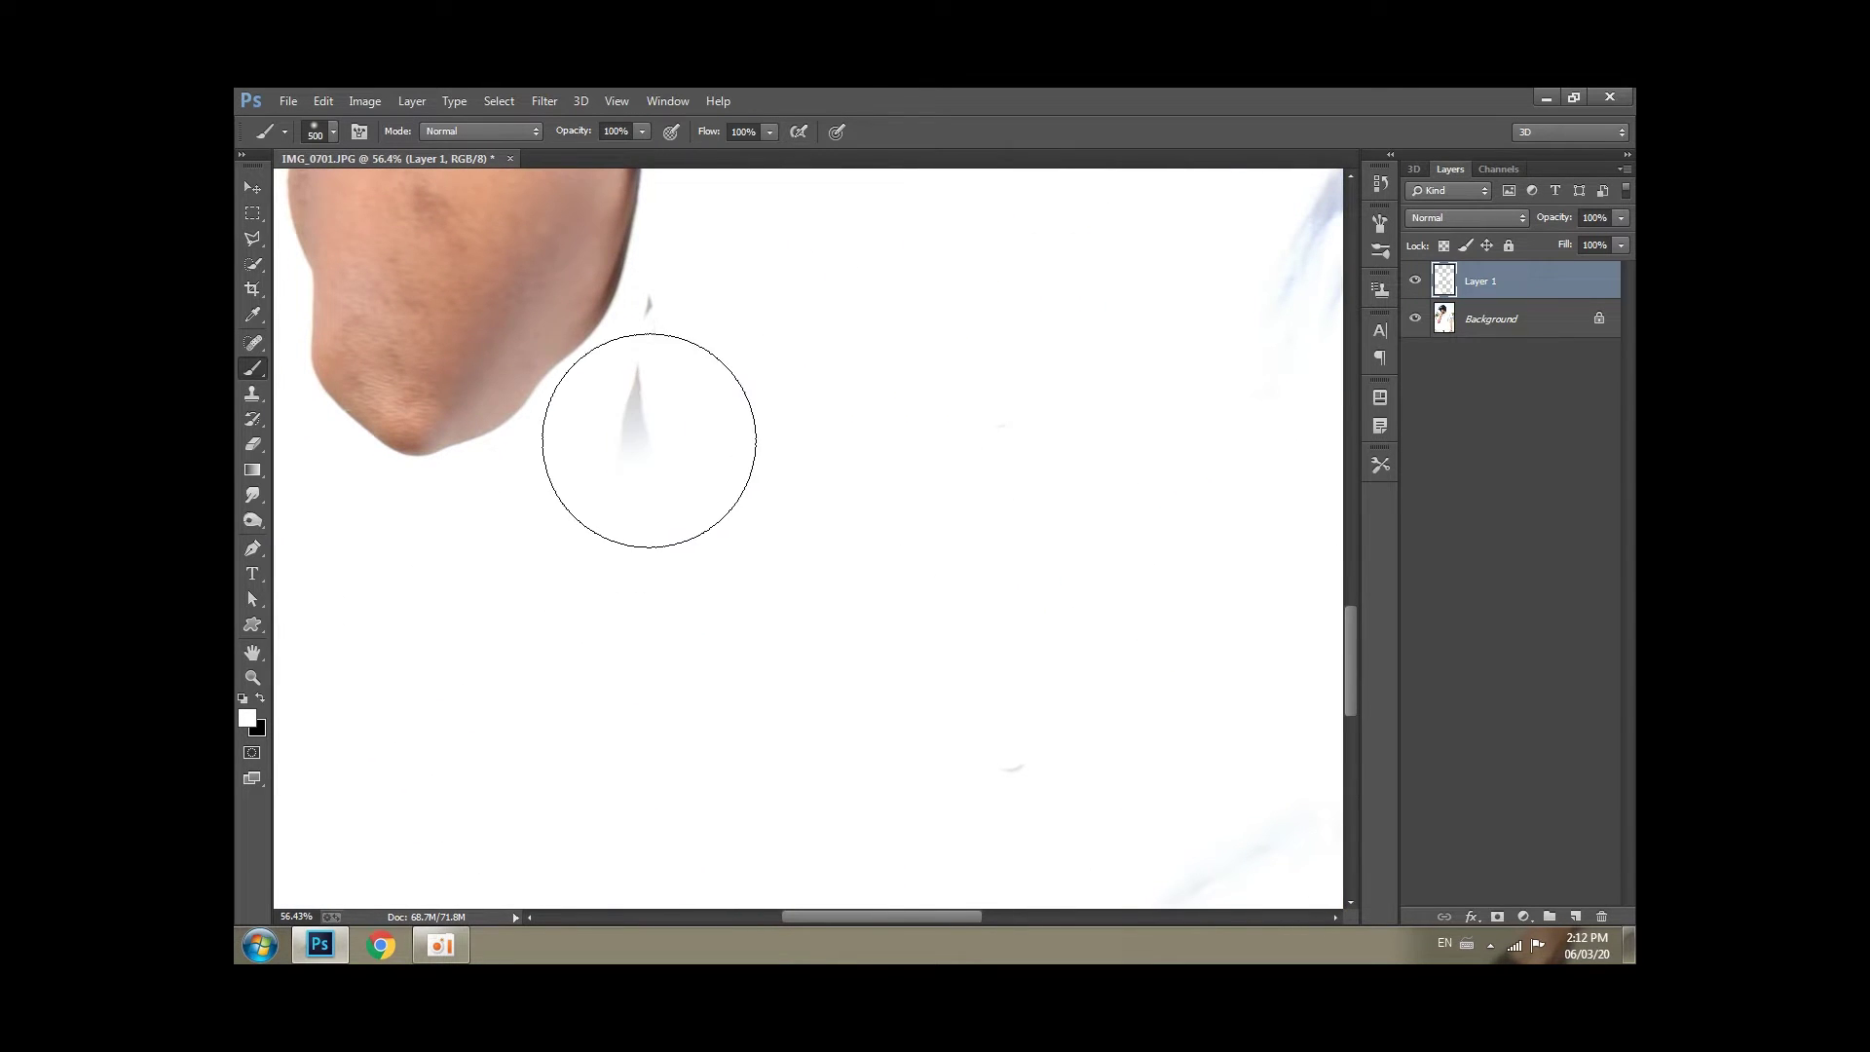
left_click_drag(660, 472, 651, 367)
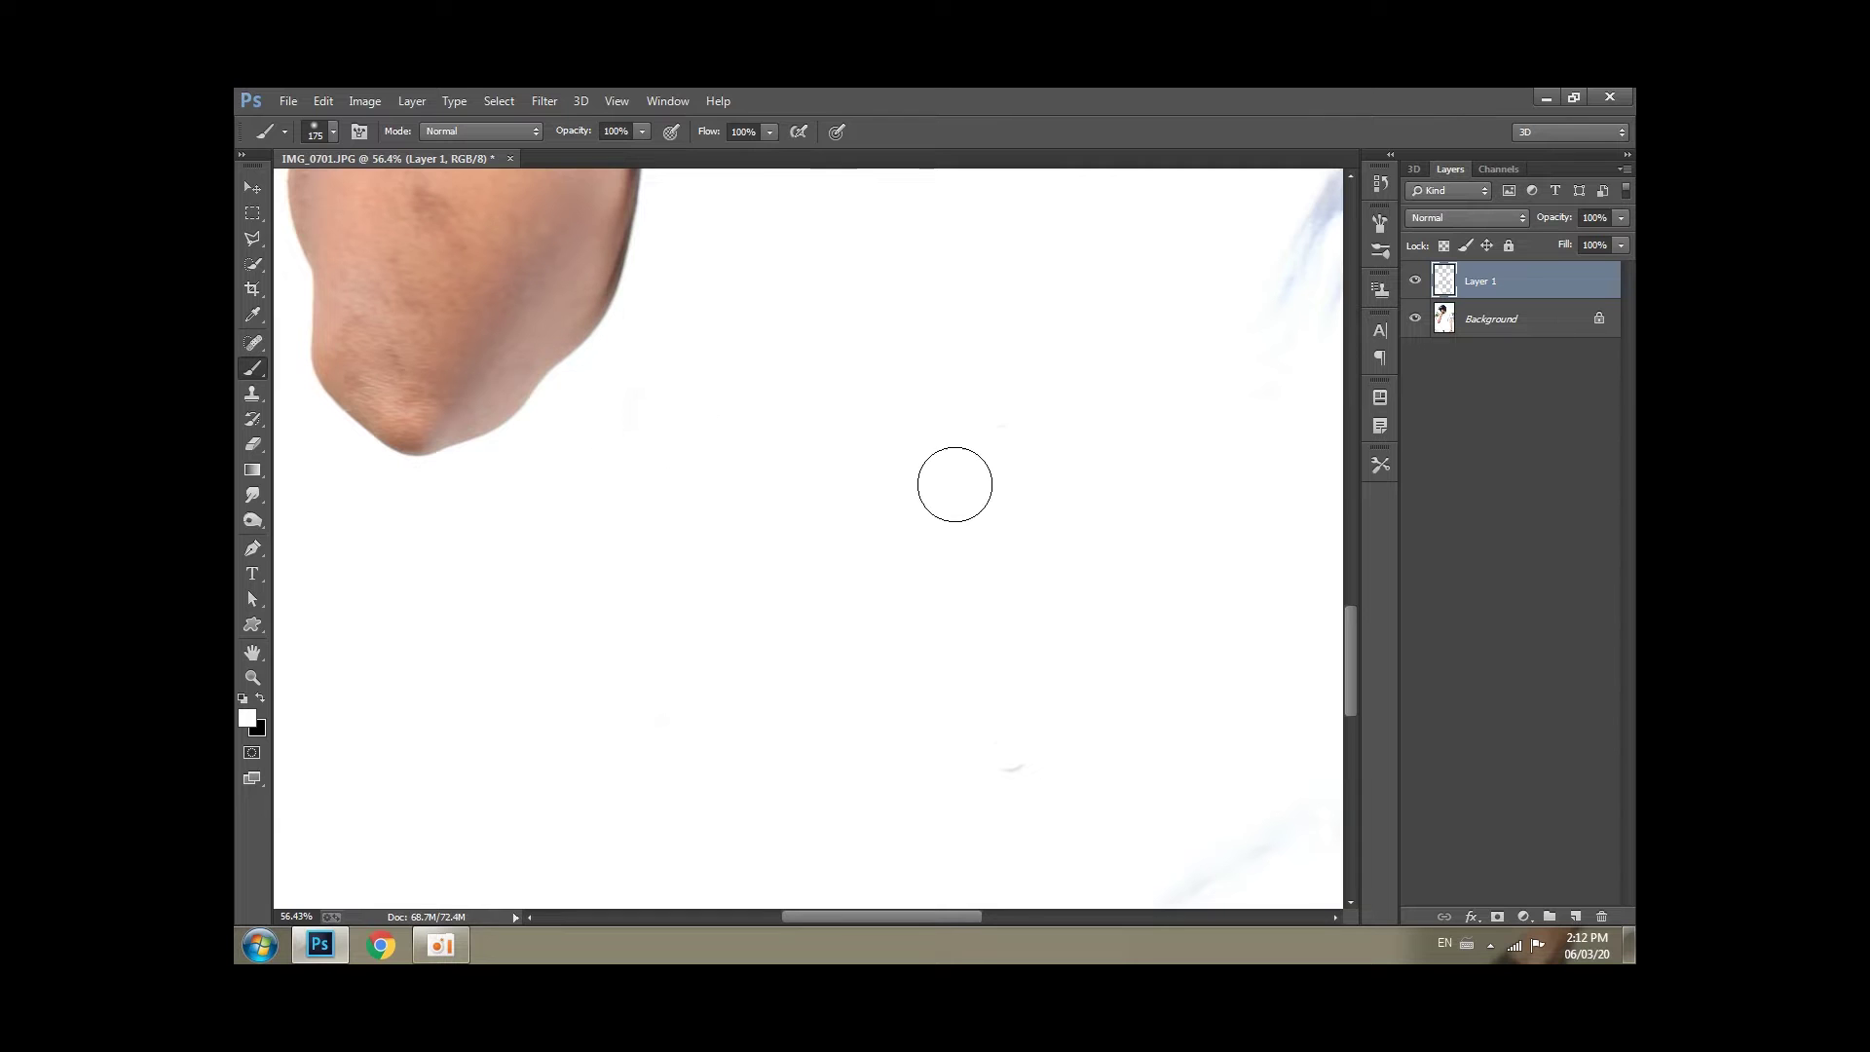
Paint the dark fabric and tag at the photo's bottom white with a wider brush.
scroll(734, 300, "down", 2, "alt")
scroll(974, 433, "down", 1, "alt")
scroll(974, 432, "down", 1, "alt")
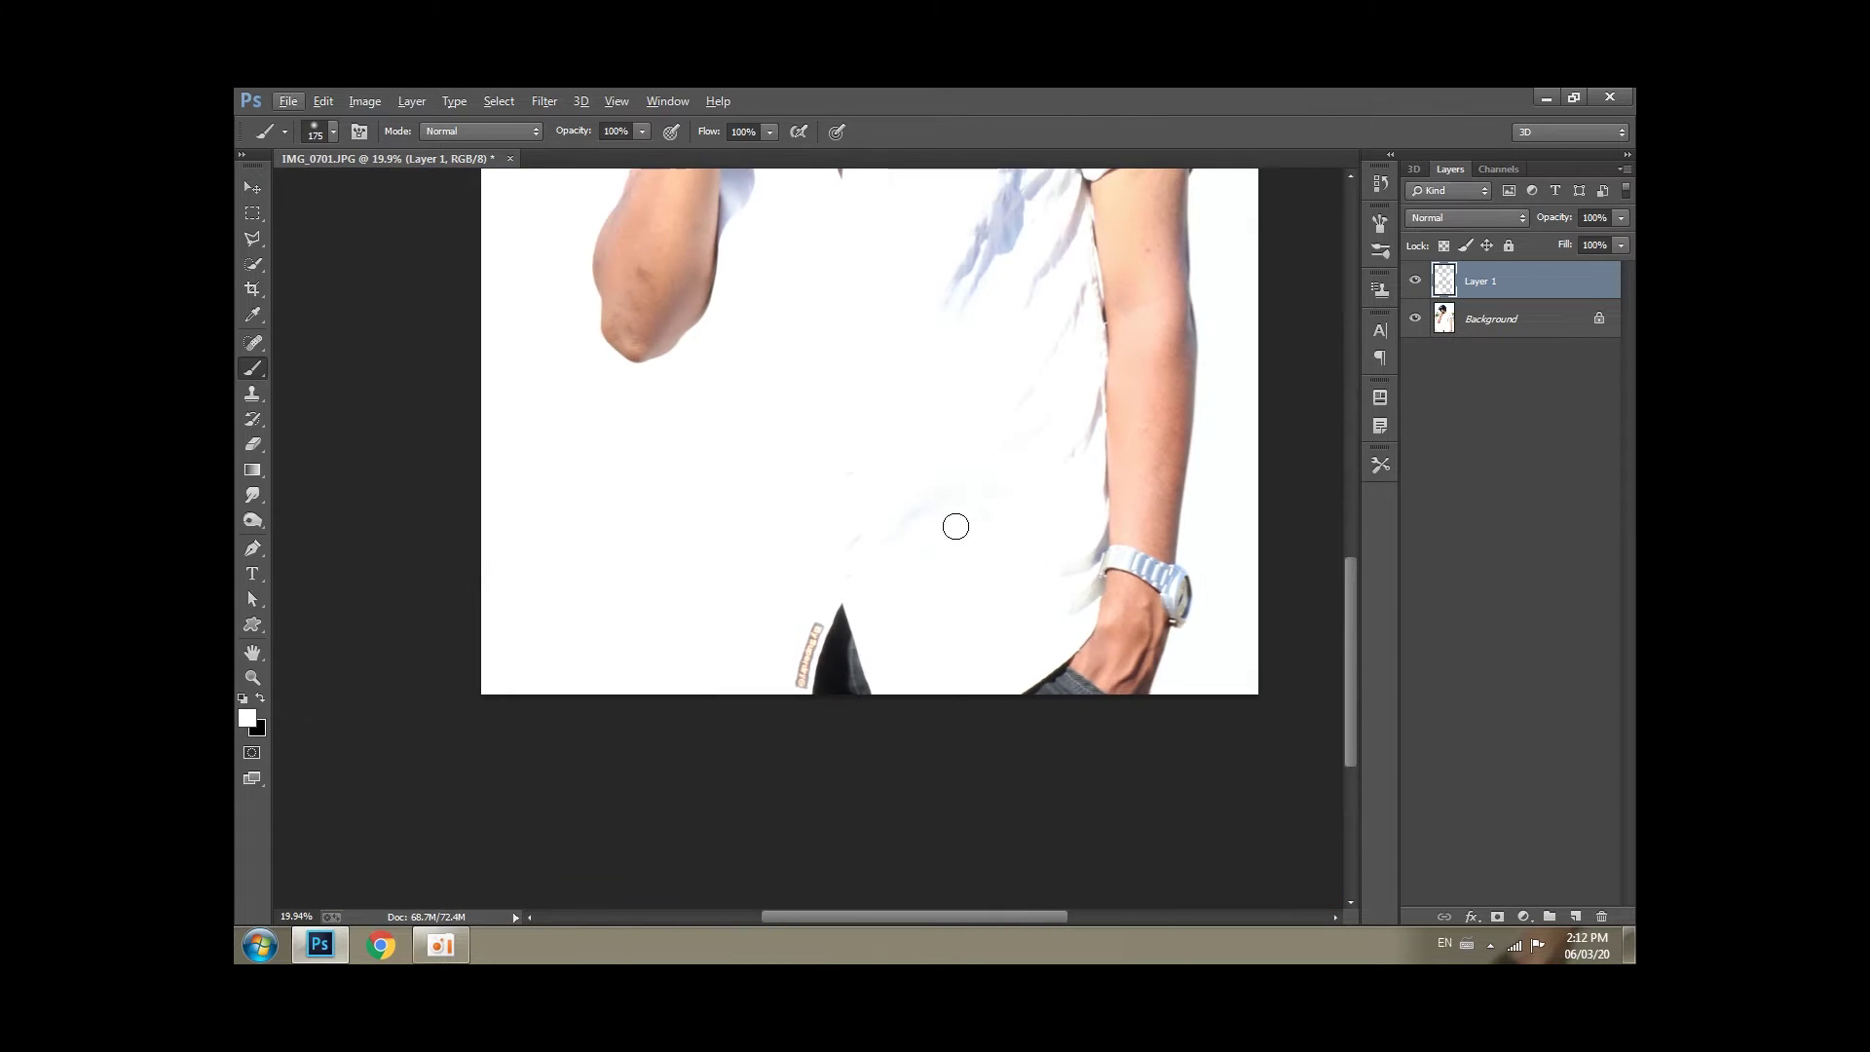
scroll(956, 526, "down", 1, "alt")
scroll(899, 672, "up", 2, "alt")
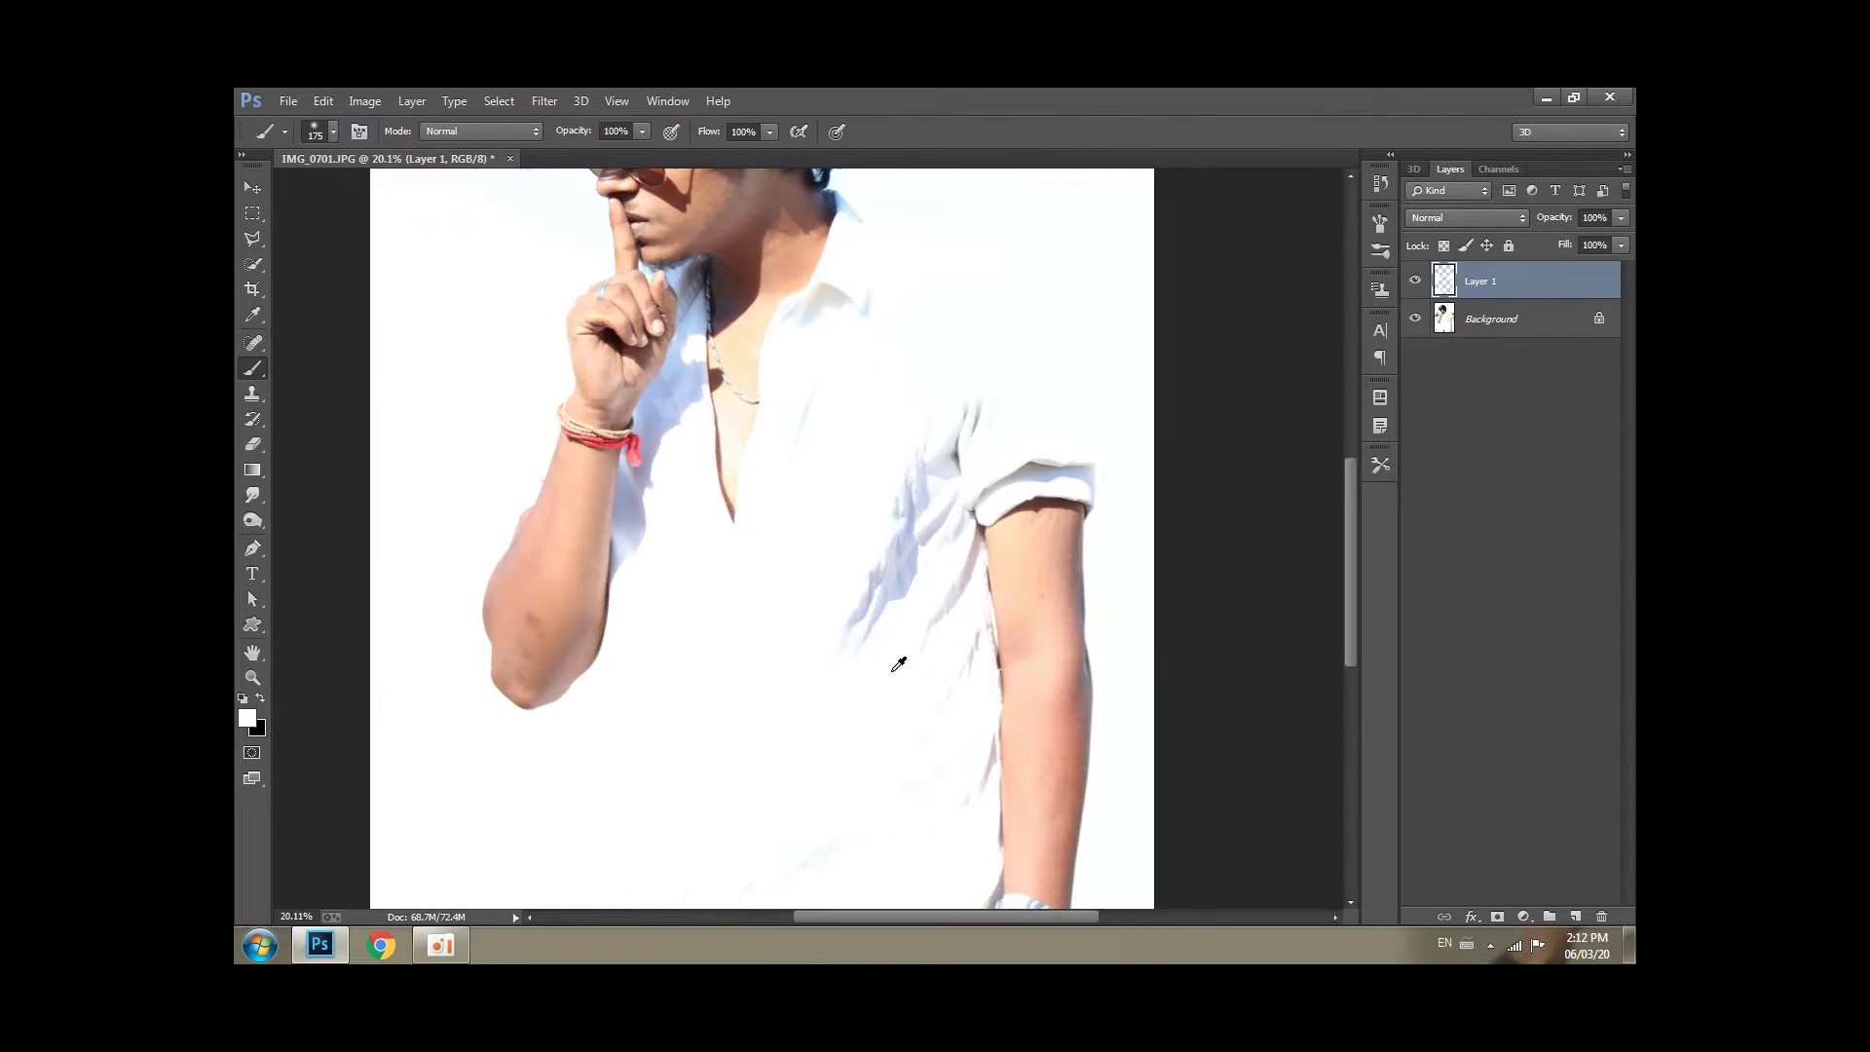
scroll(904, 646, "down", 5)
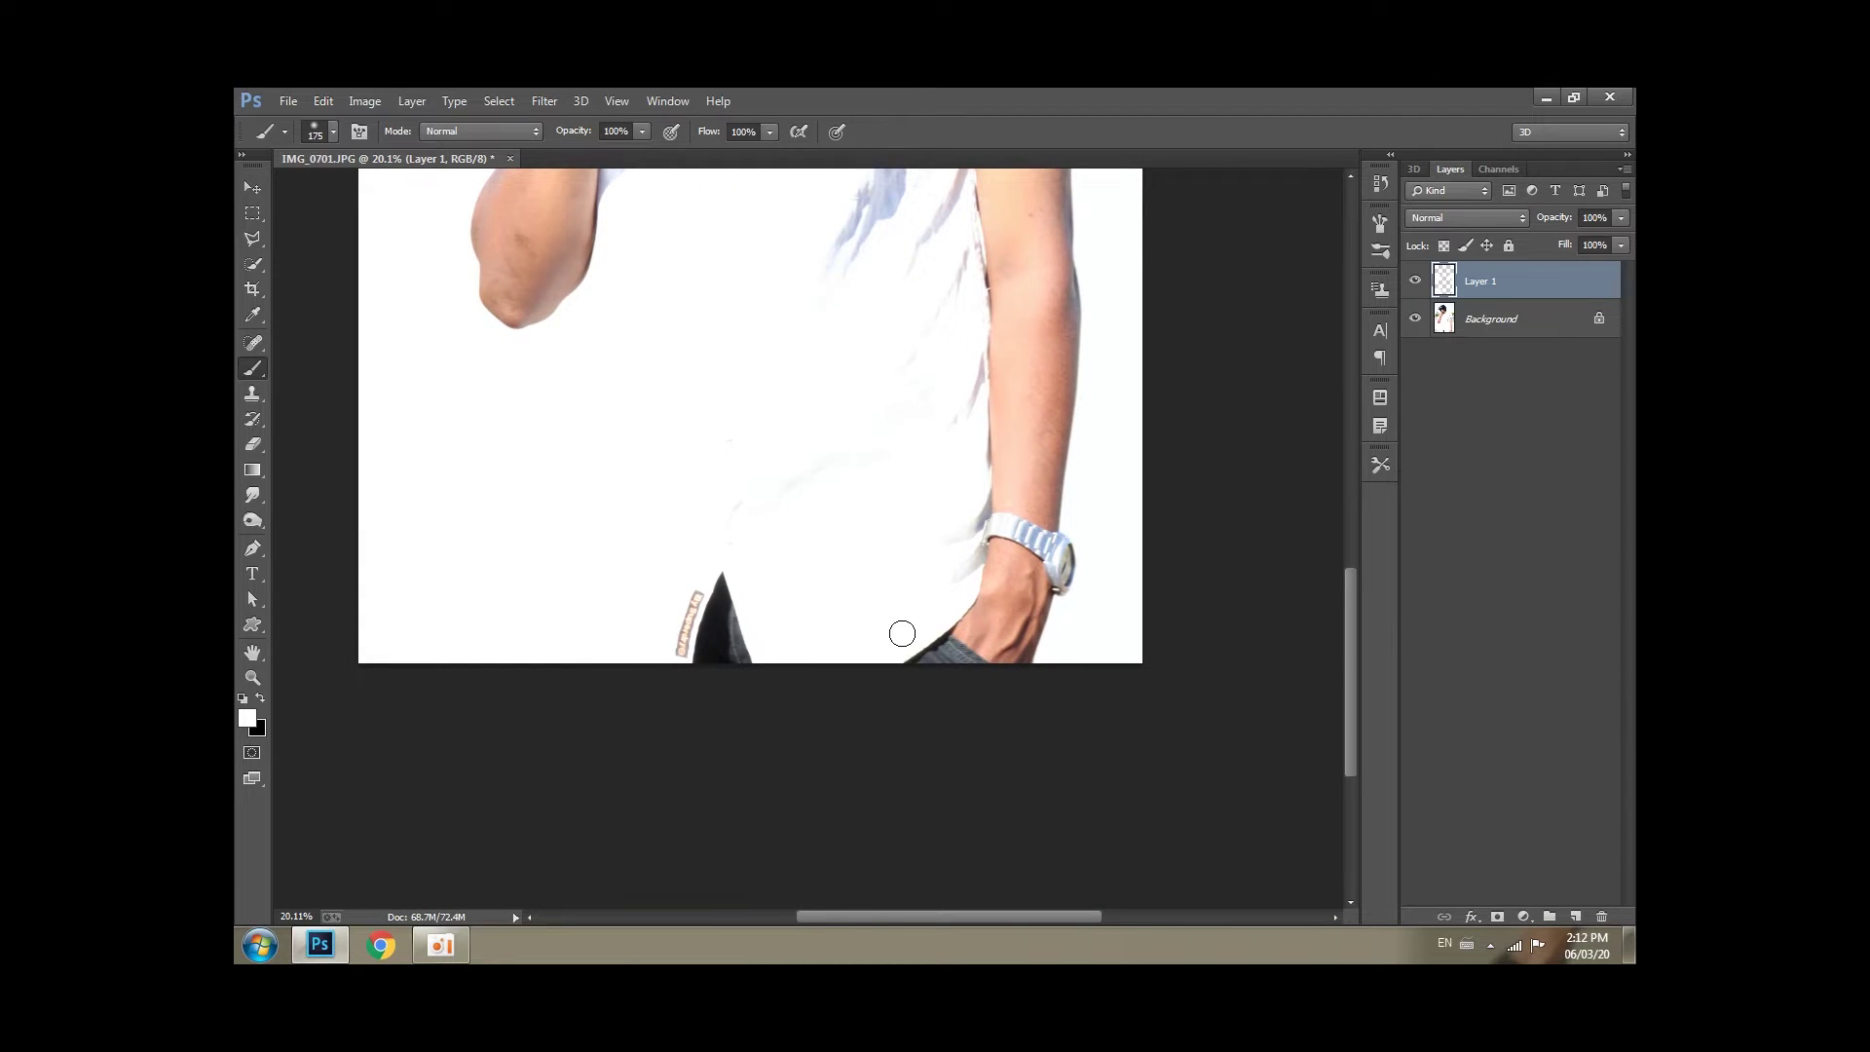
key("bracketright")
key("bracketright")
key("bracketright")
left_click_drag(780, 459, 701, 679)
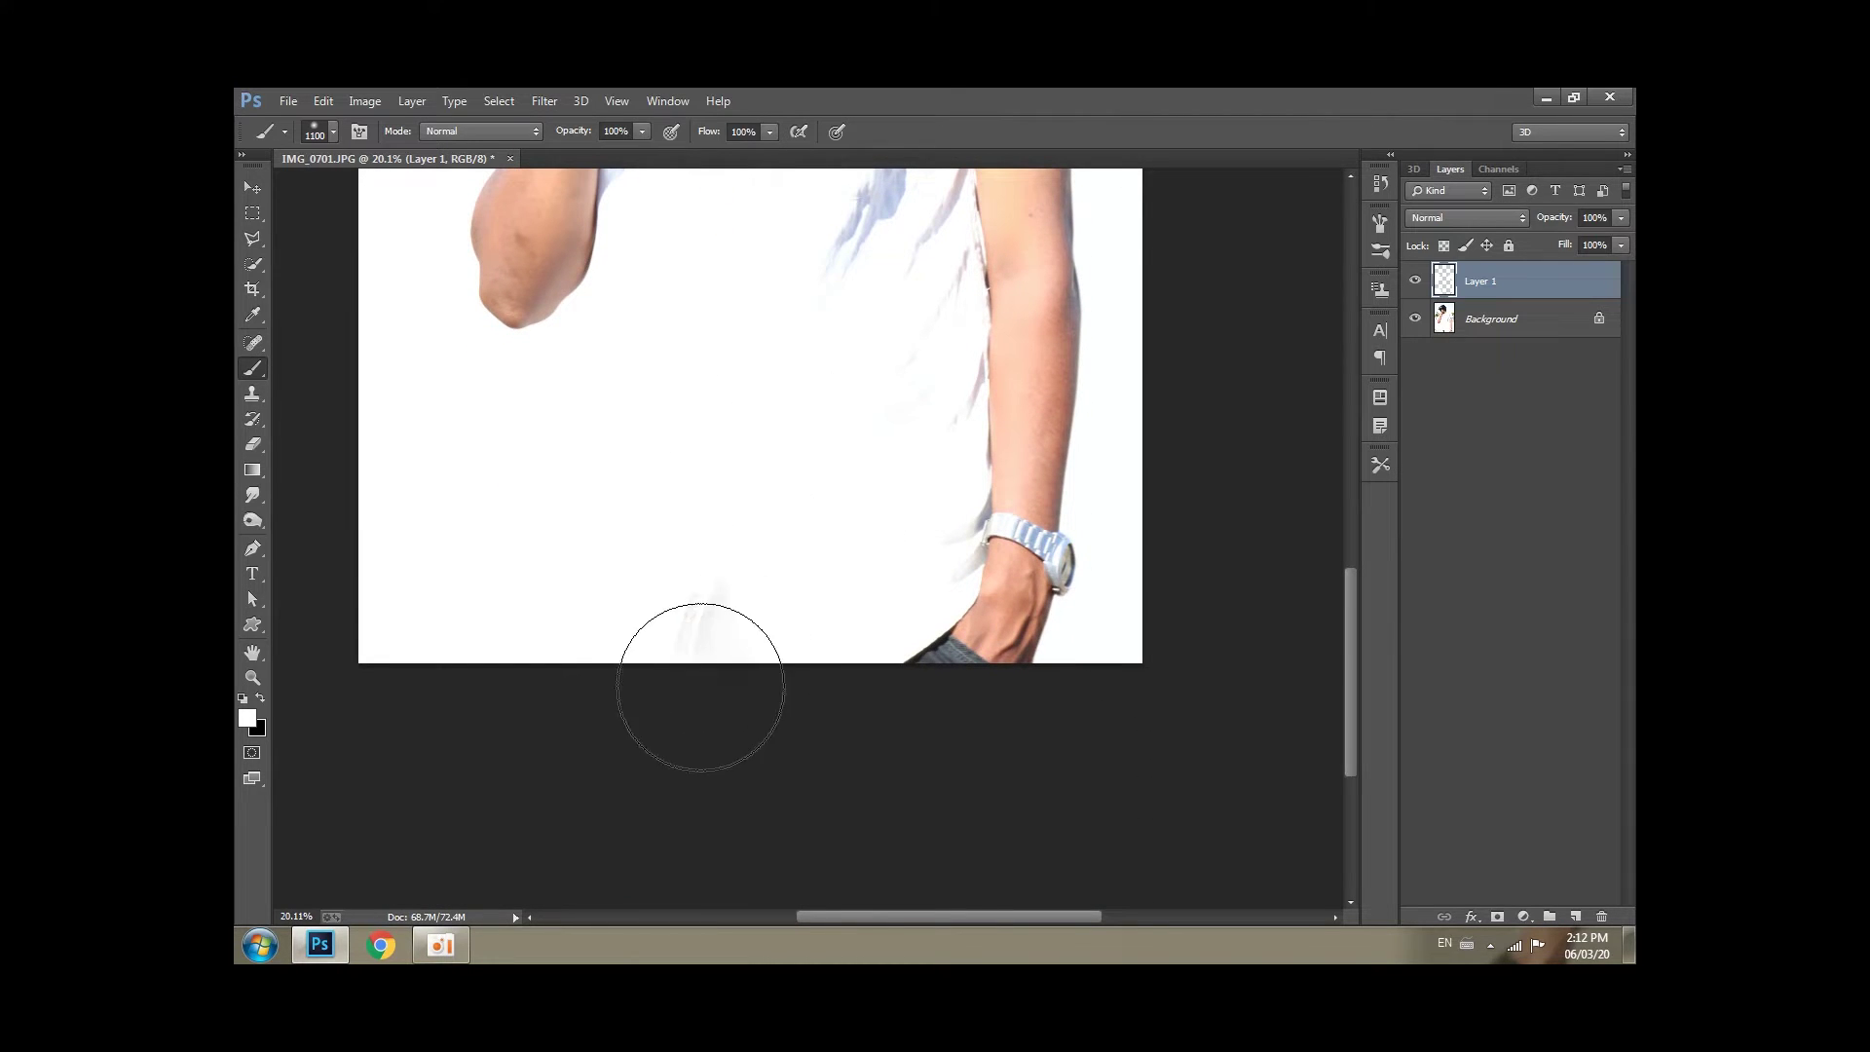
Paint over the grey shirt shading with a smaller brush and reframe the head.
scroll(862, 682, "up", 5)
key("bracketleft")
key("bracketleft")
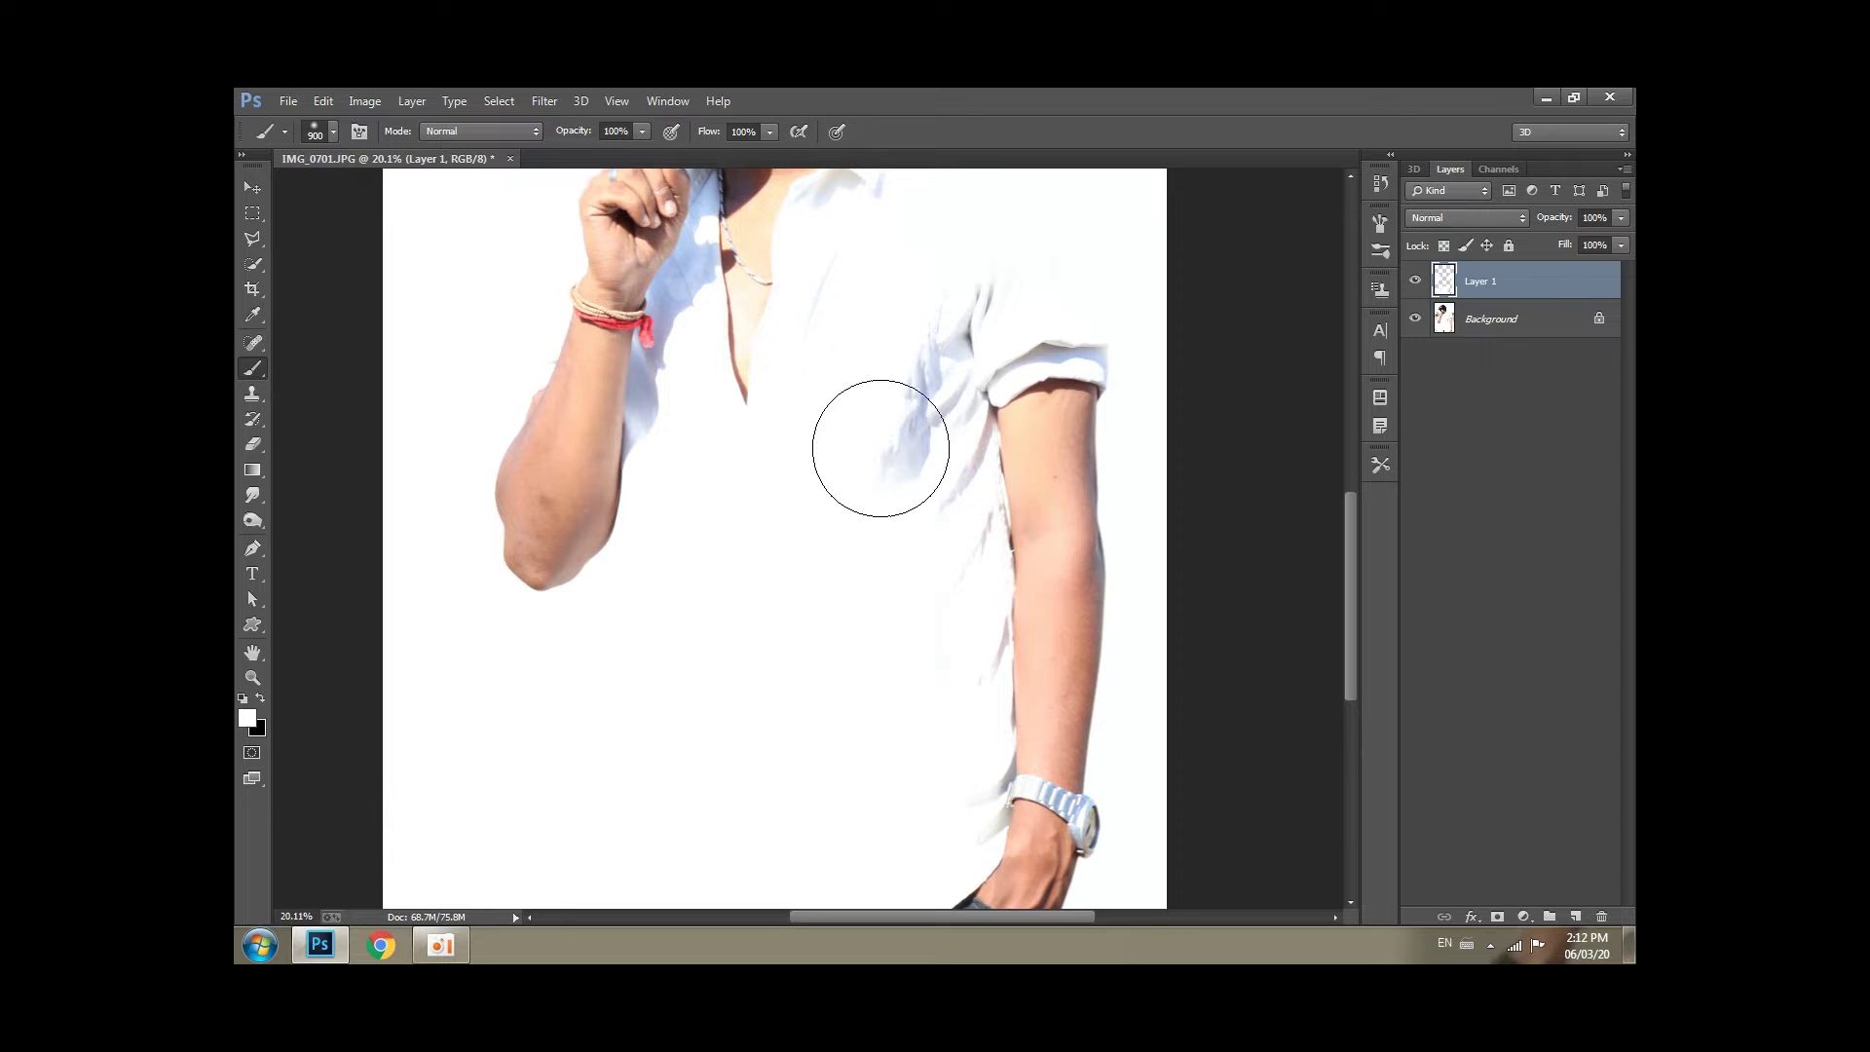
key("bracketleft")
key("bracketleft")
left_click_drag(910, 360, 951, 284)
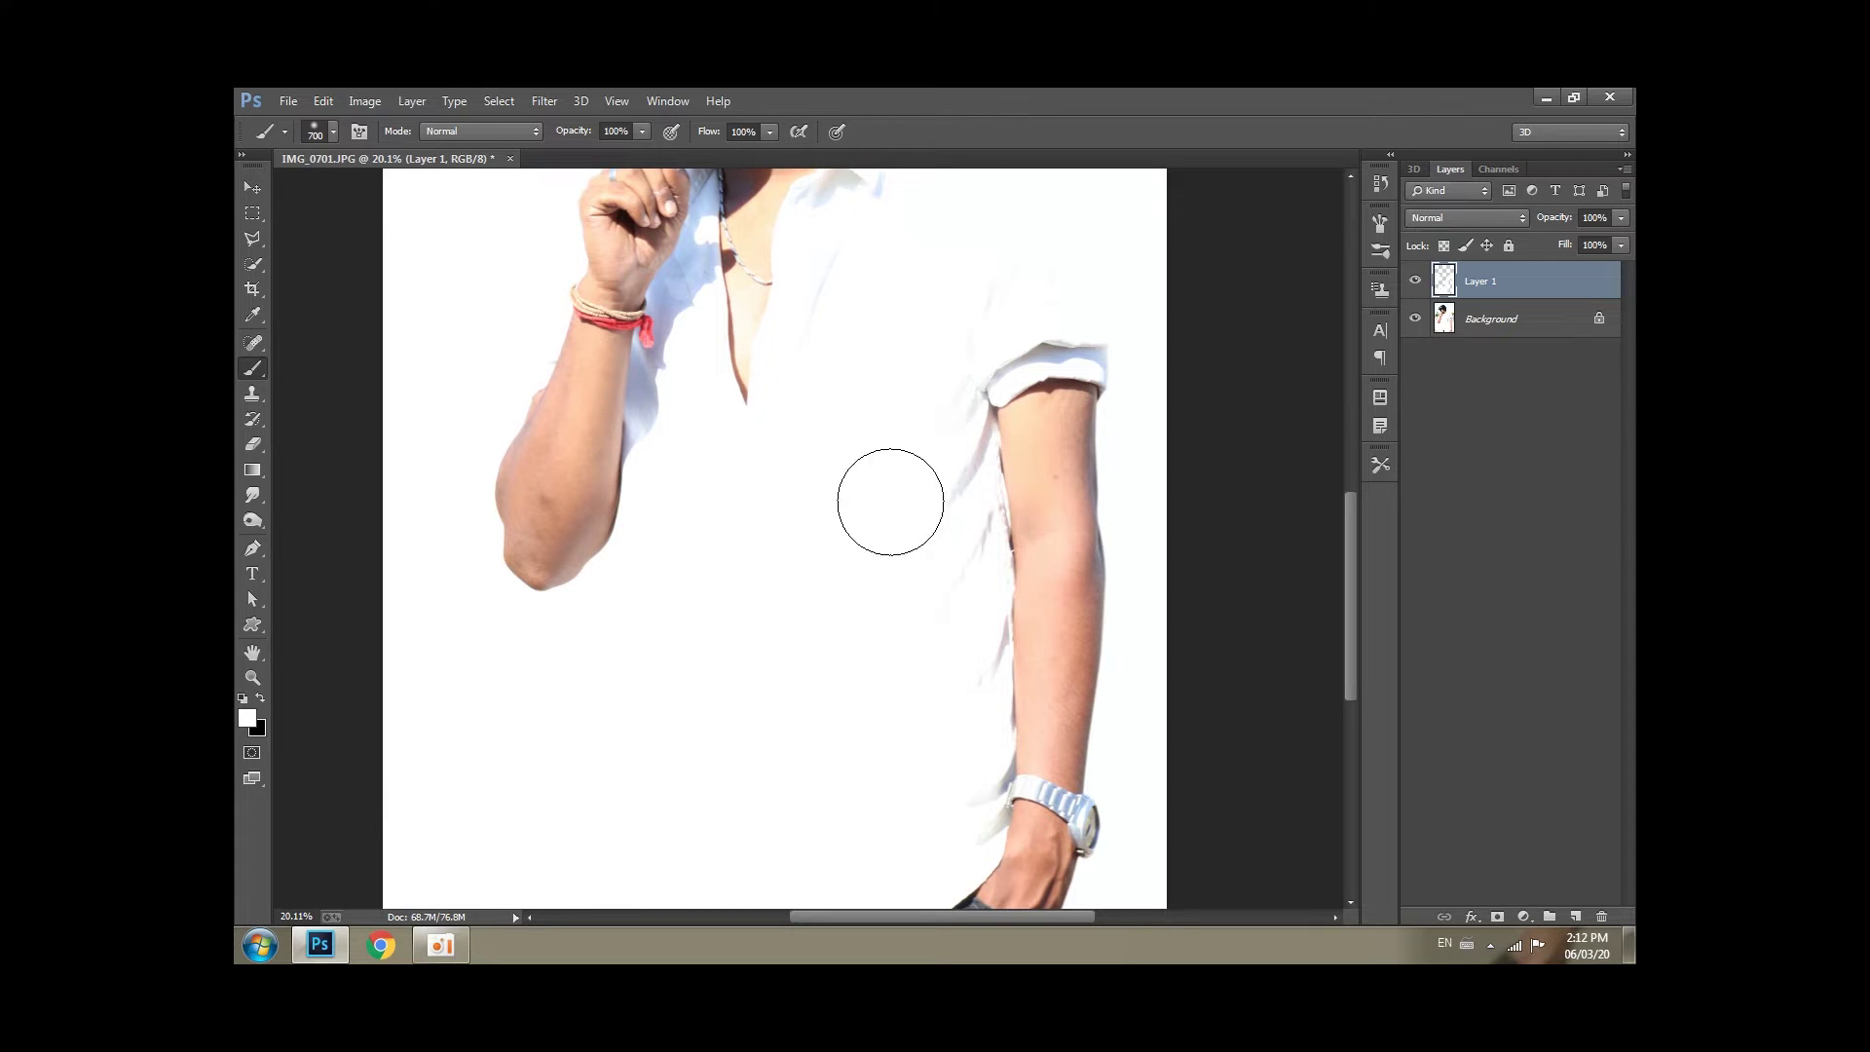
key("bracketleft")
key("bracketleft")
left_click_drag(921, 462, 970, 786)
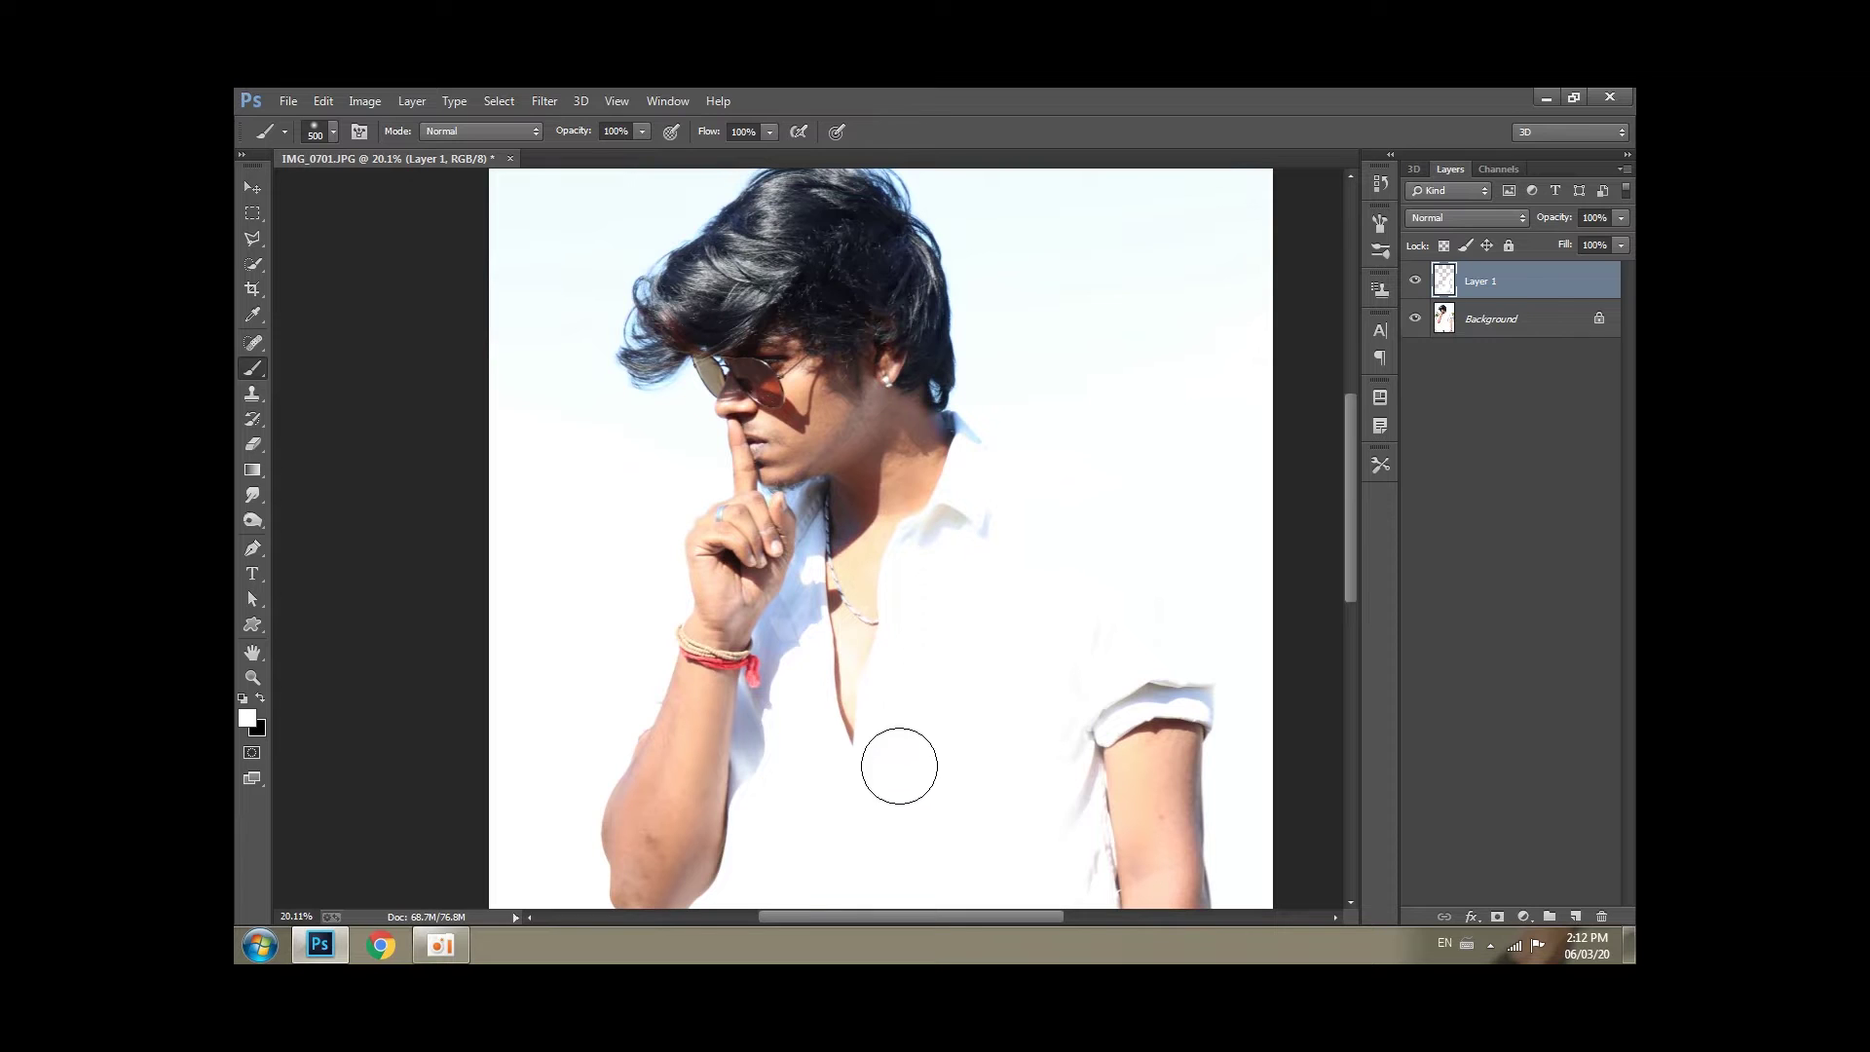
left_click_drag(842, 735, 881, 638)
Toggle Layer 1 off and on to compare, then select only the Background layer.
scroll(1046, 542, "down", 2)
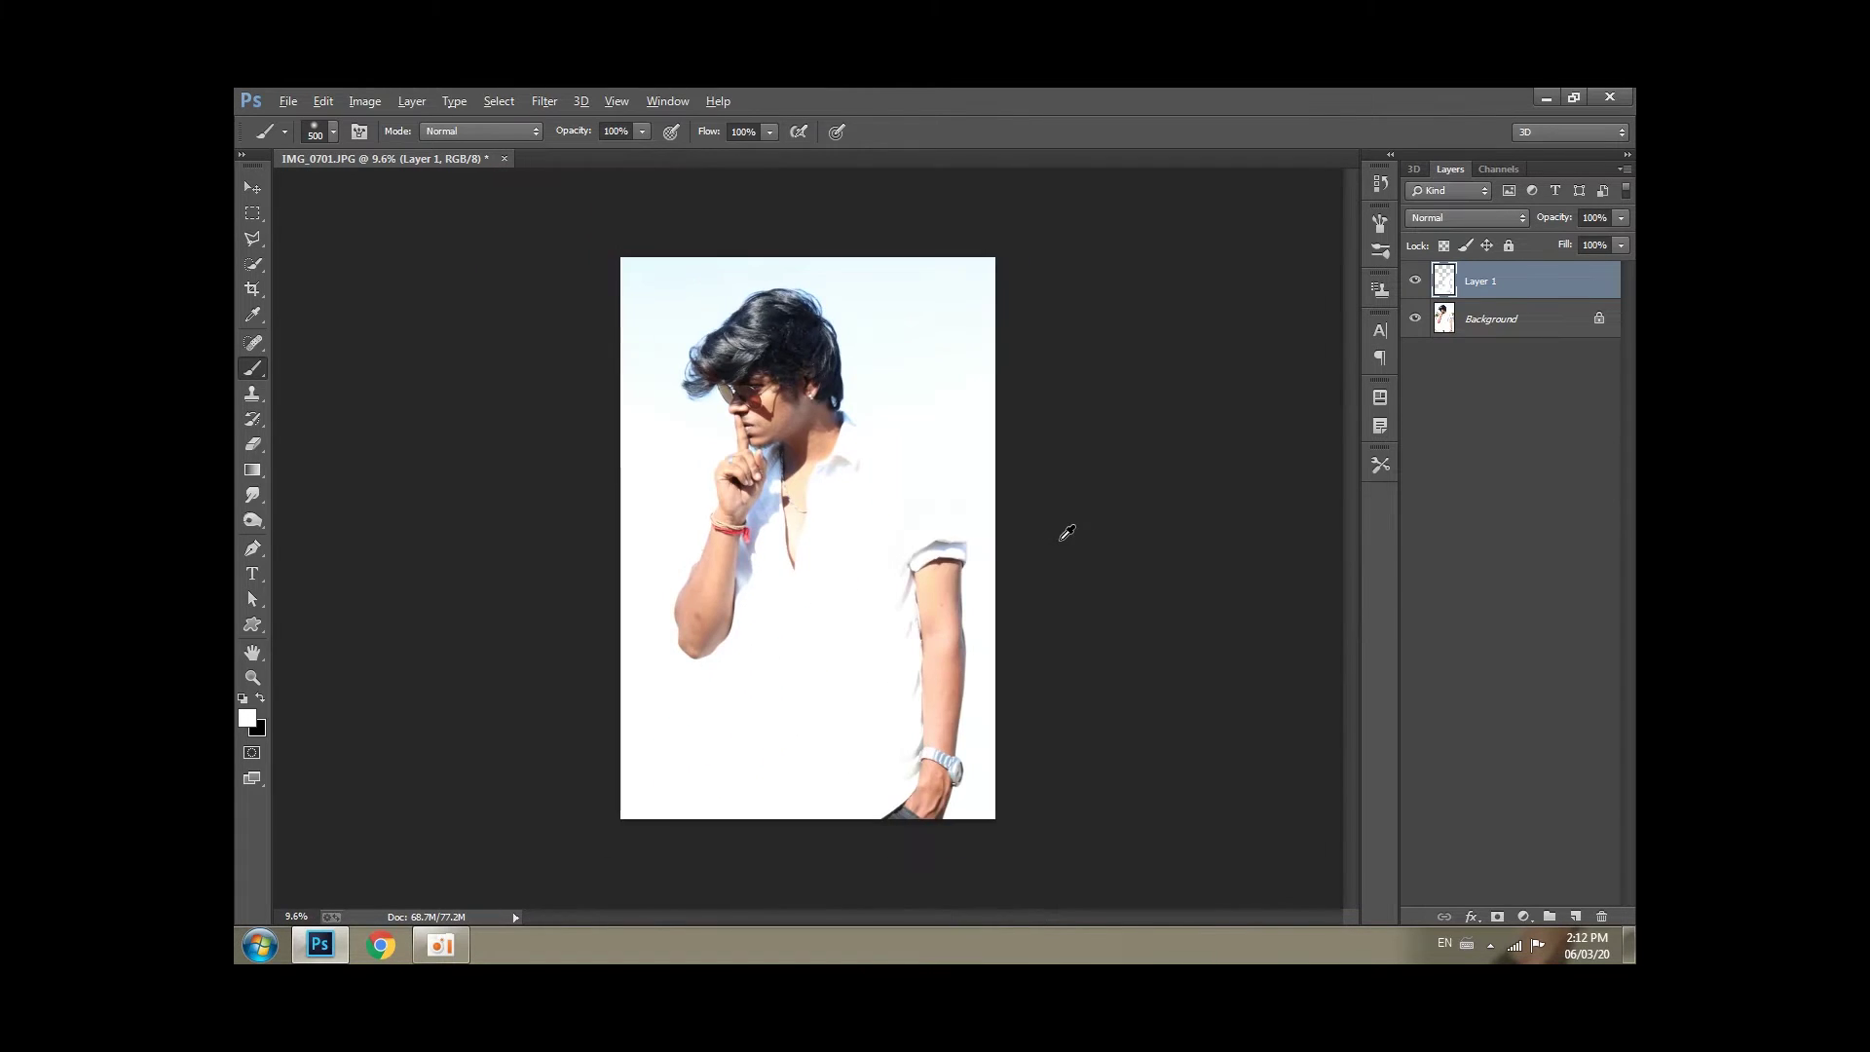
scroll(1065, 530, "up", 1)
left_click(1415, 280)
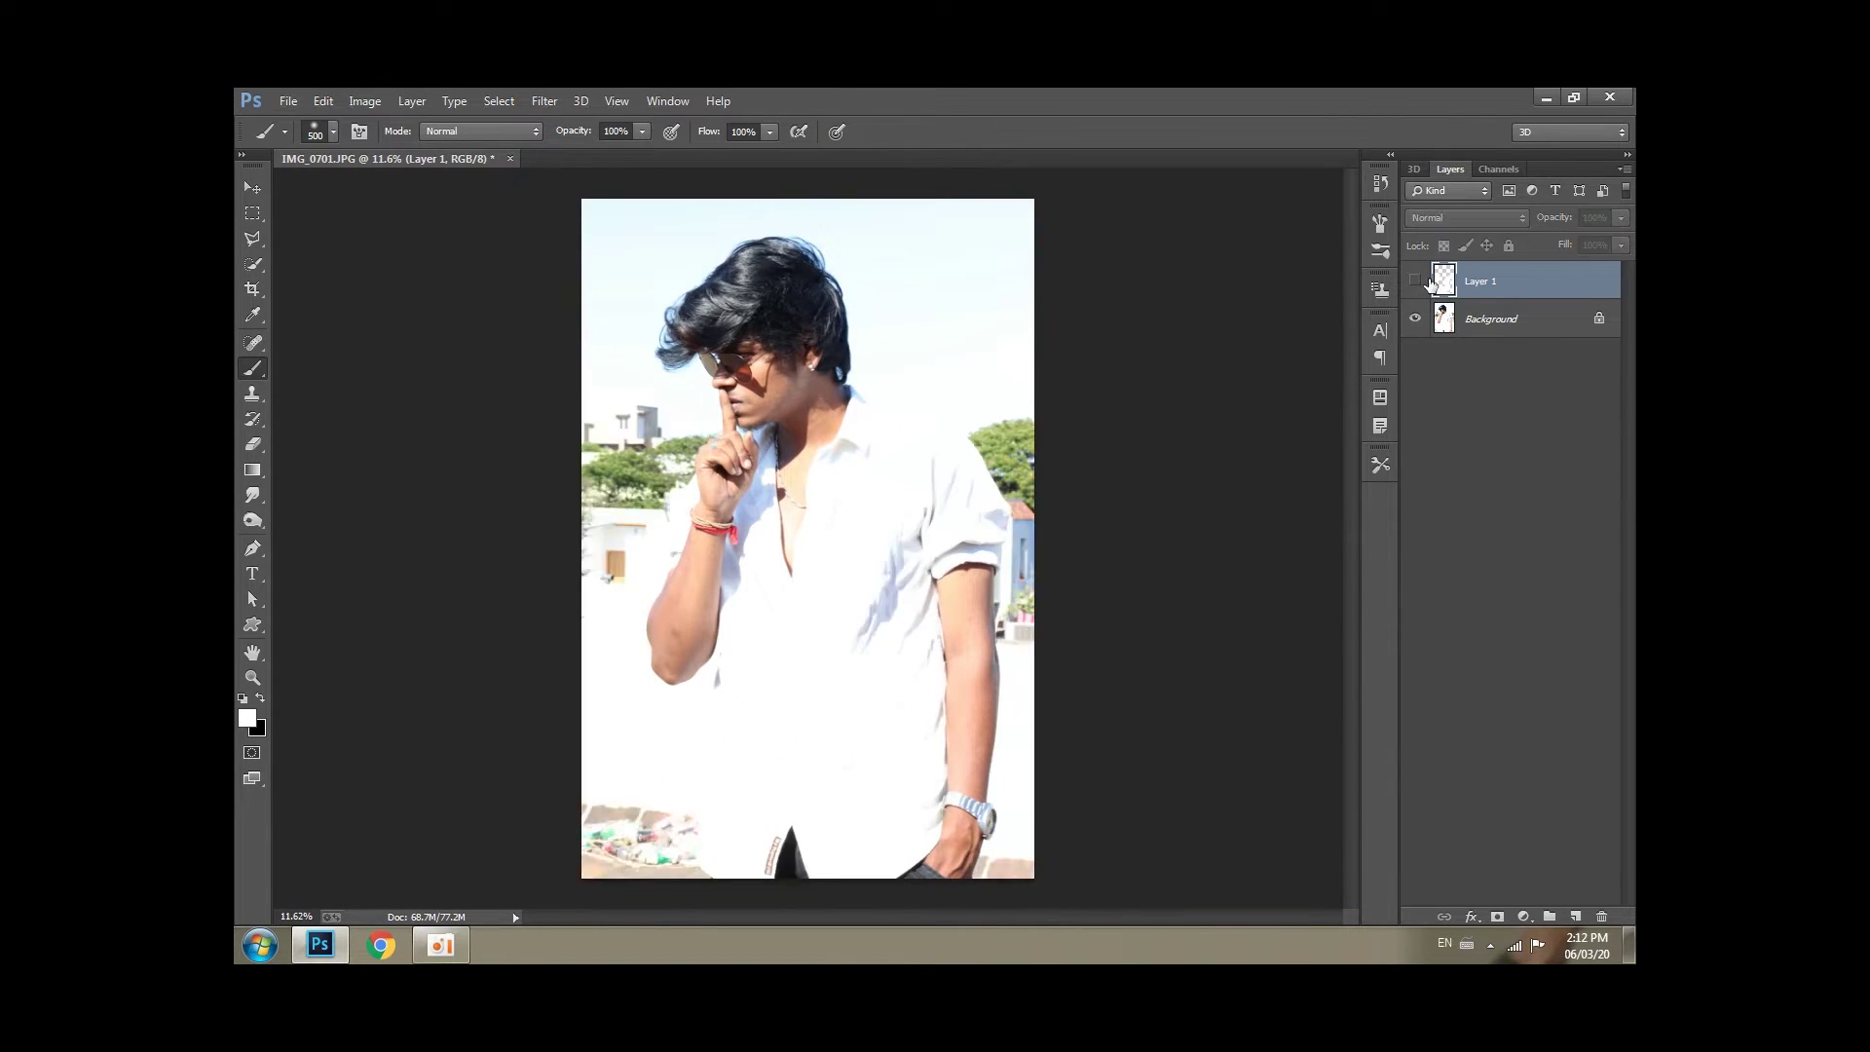
left_click(1415, 280)
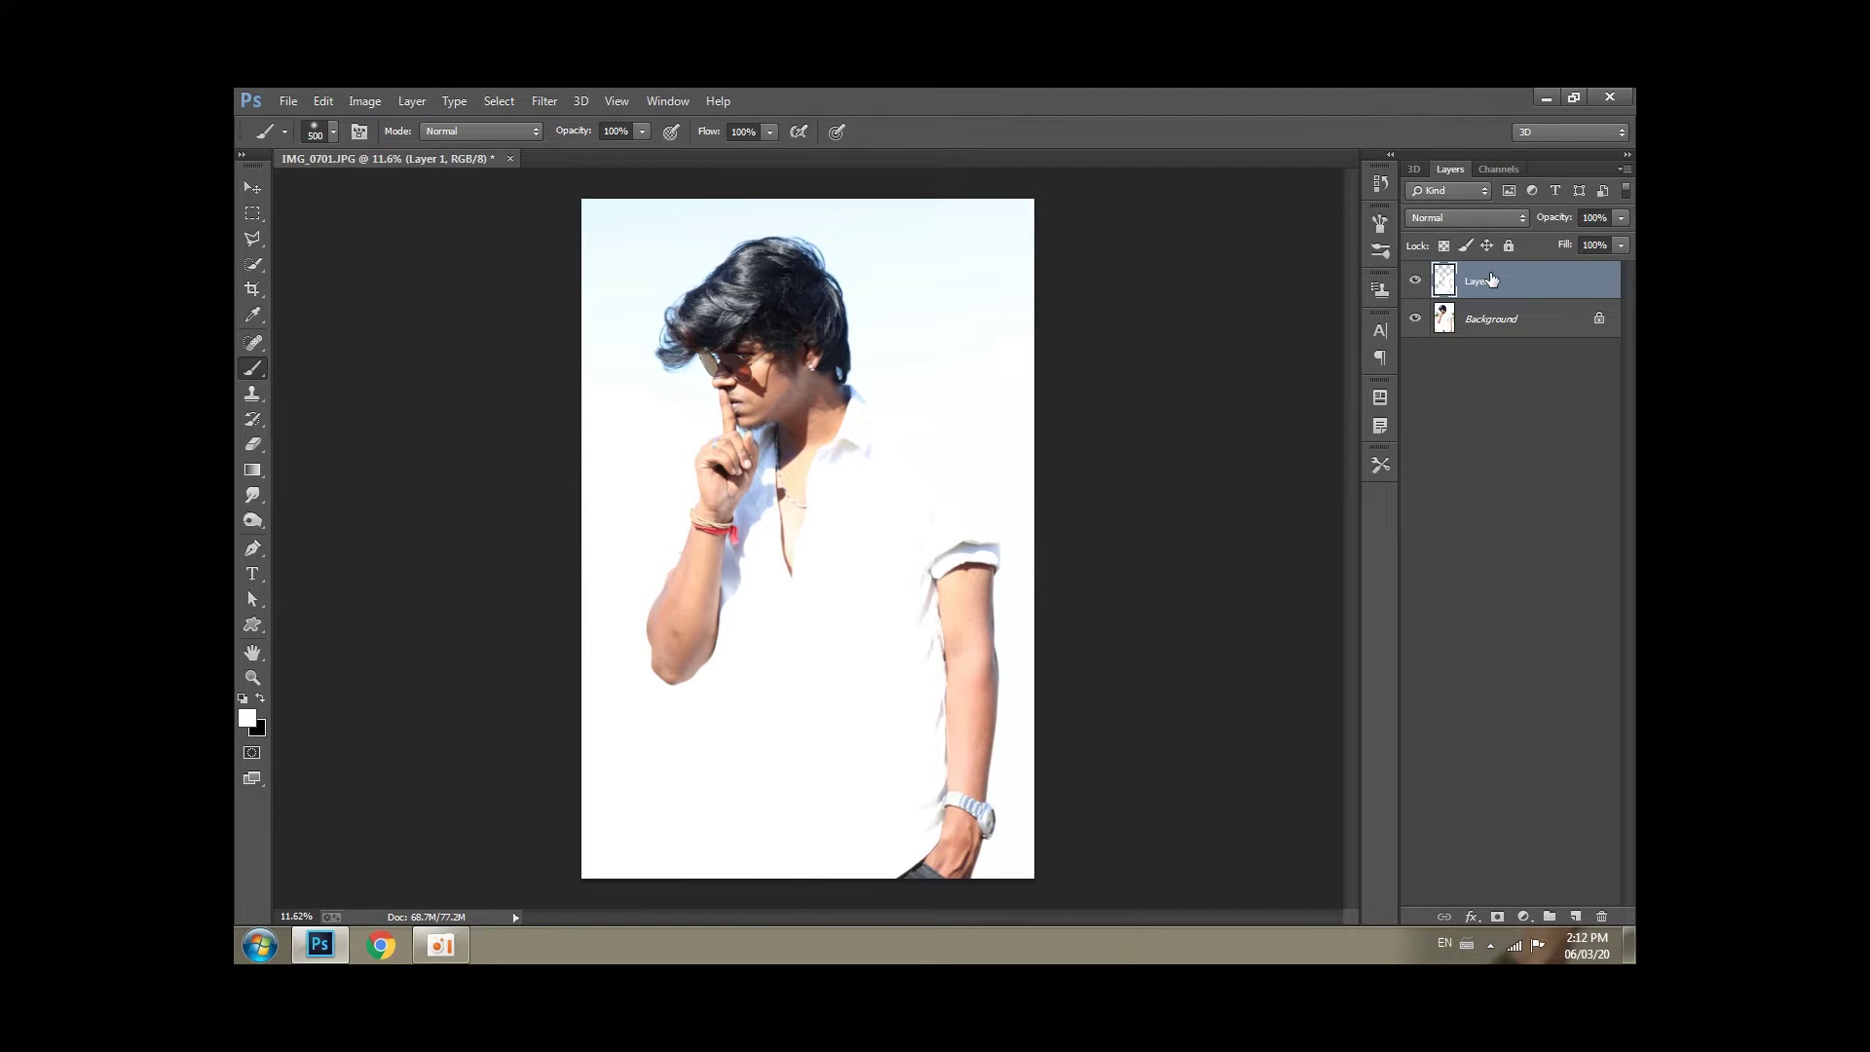
left_click(1490, 322, "ctrl")
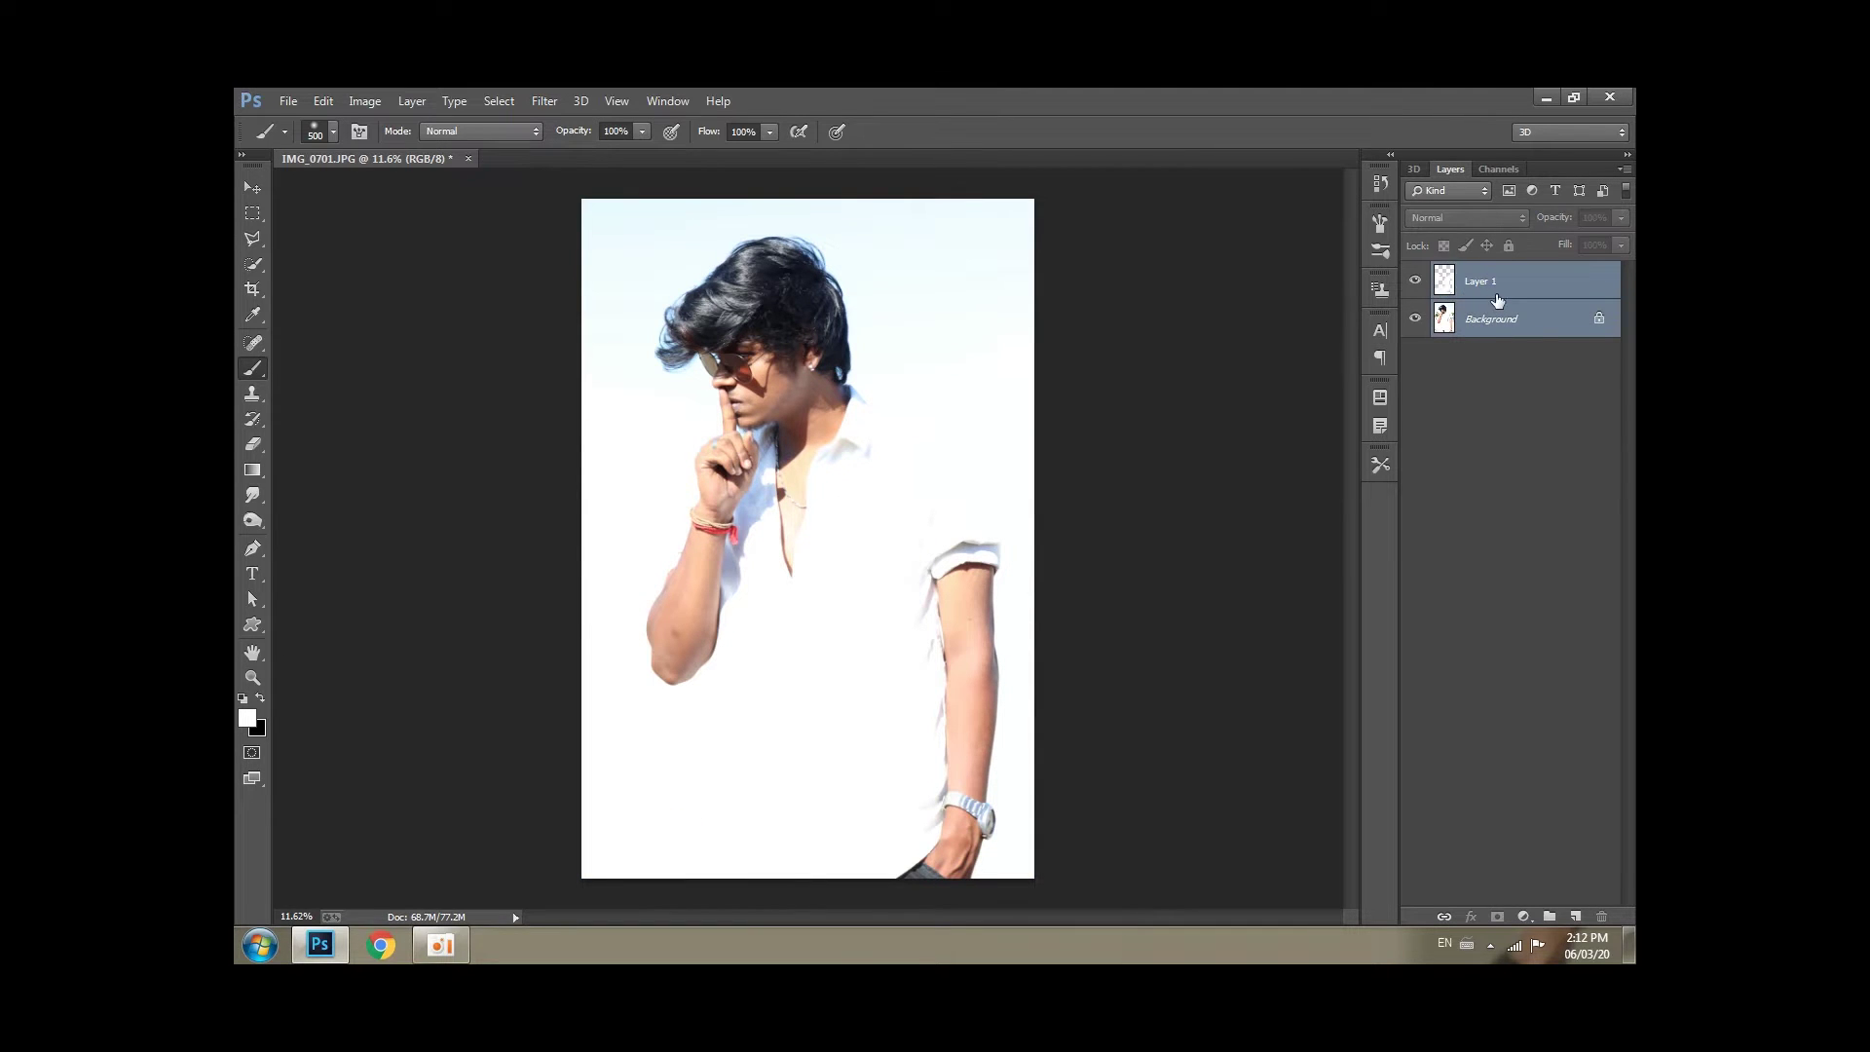
right_click(1497, 300)
left_click(1515, 354)
left_click(1539, 324)
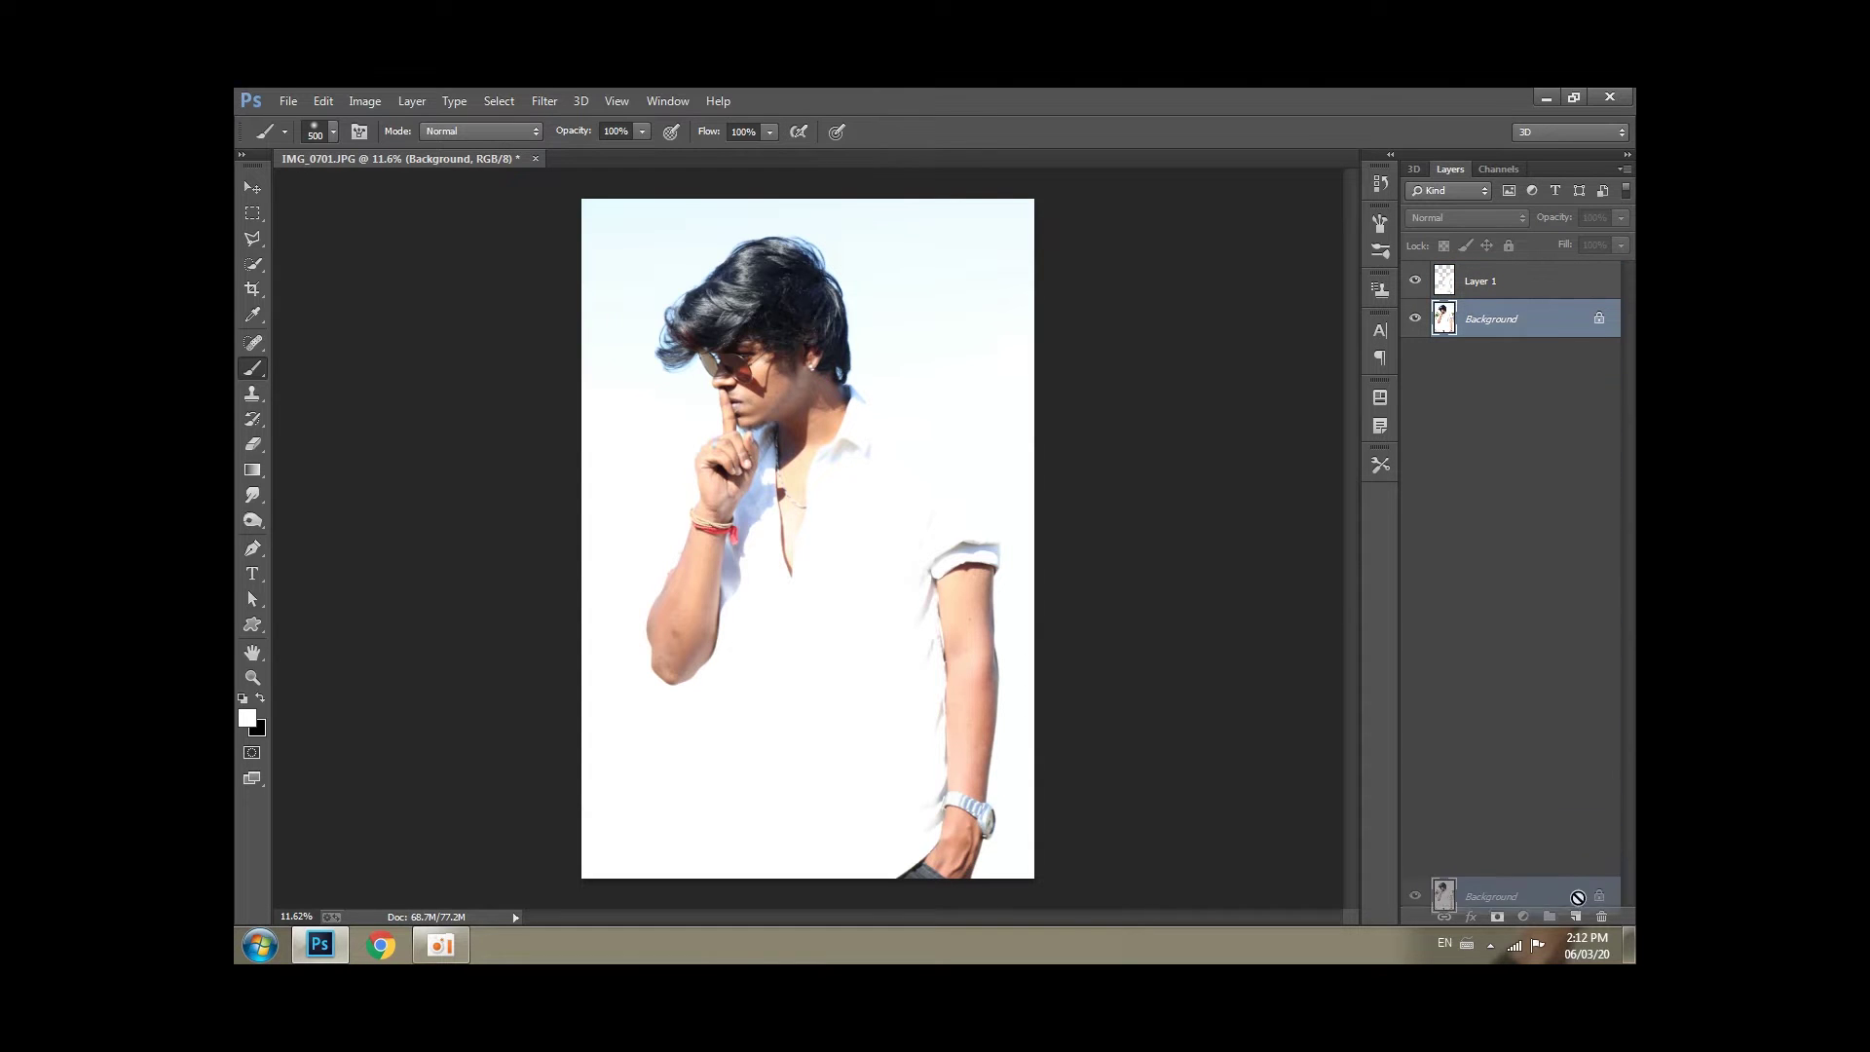
Duplicate the Background layer and merge Background copy into Layer 1.
left_click_drag(1540, 325, 1575, 917)
left_click(1523, 279)
left_click(1542, 318, "ctrl")
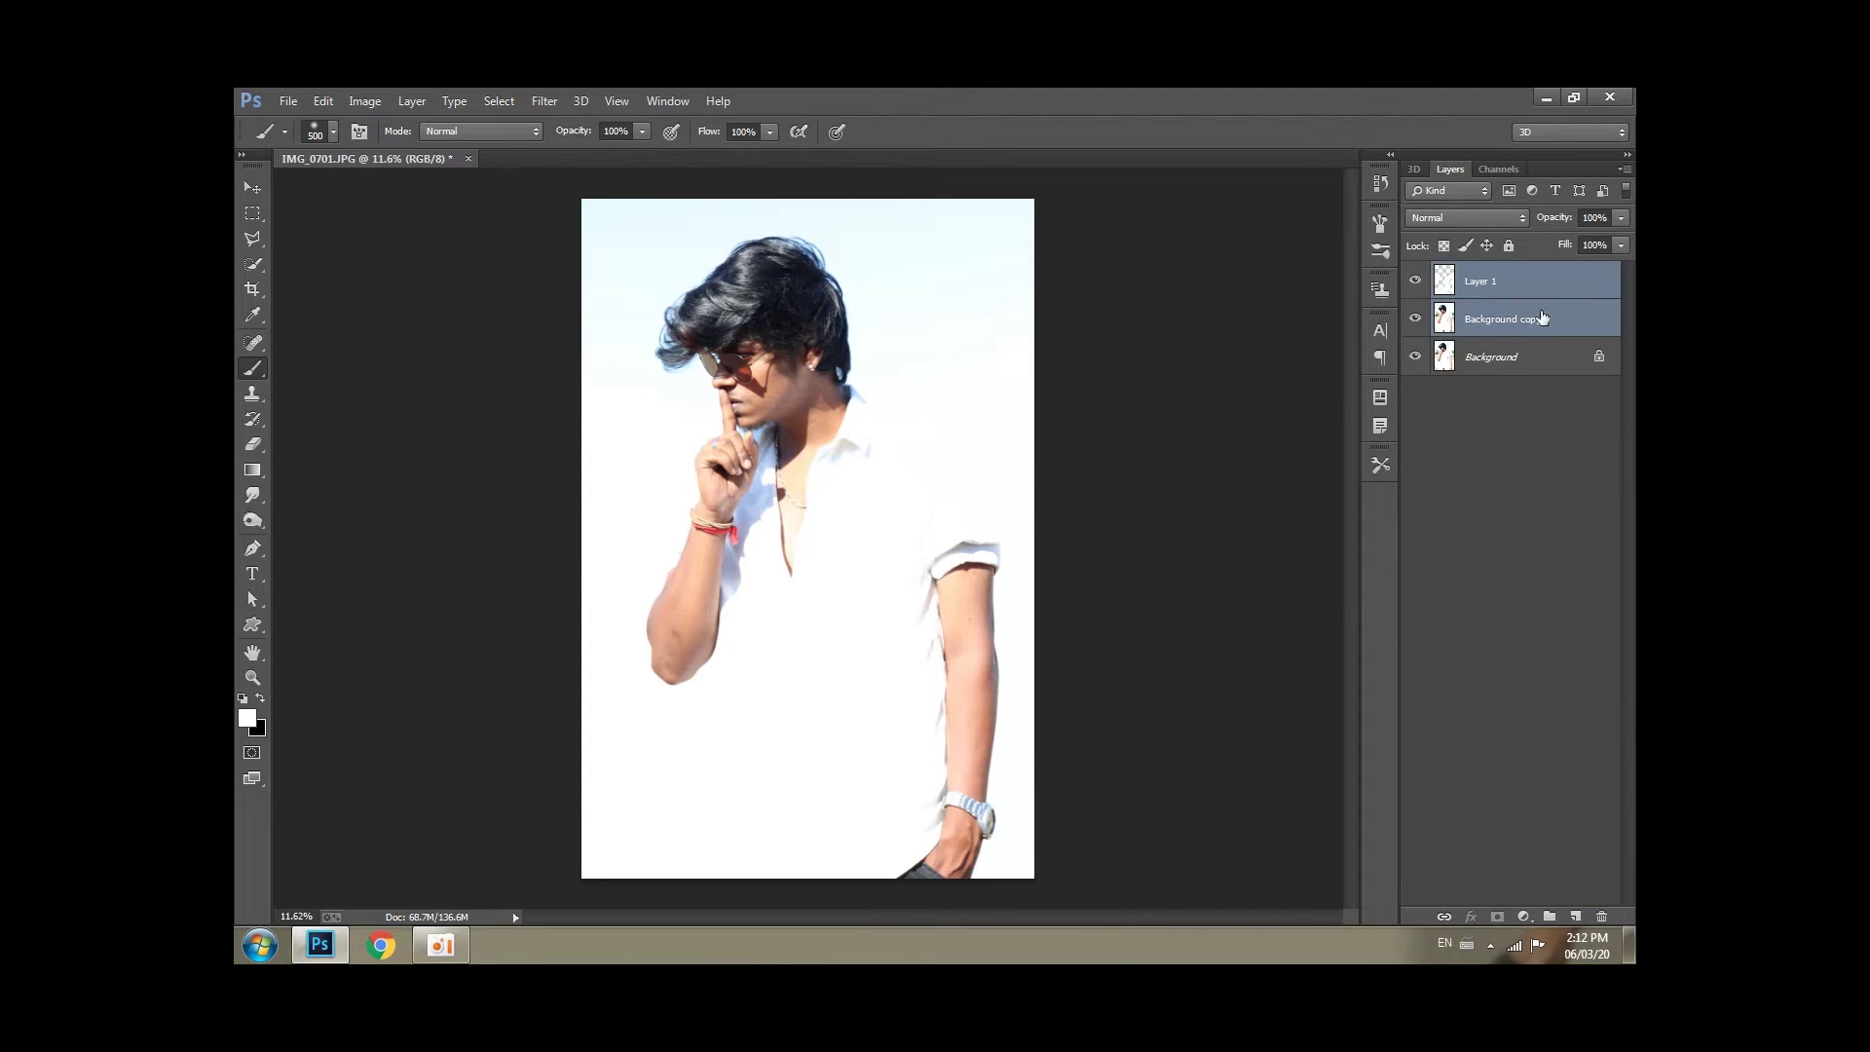
right_click(1537, 301)
left_click(1444, 623)
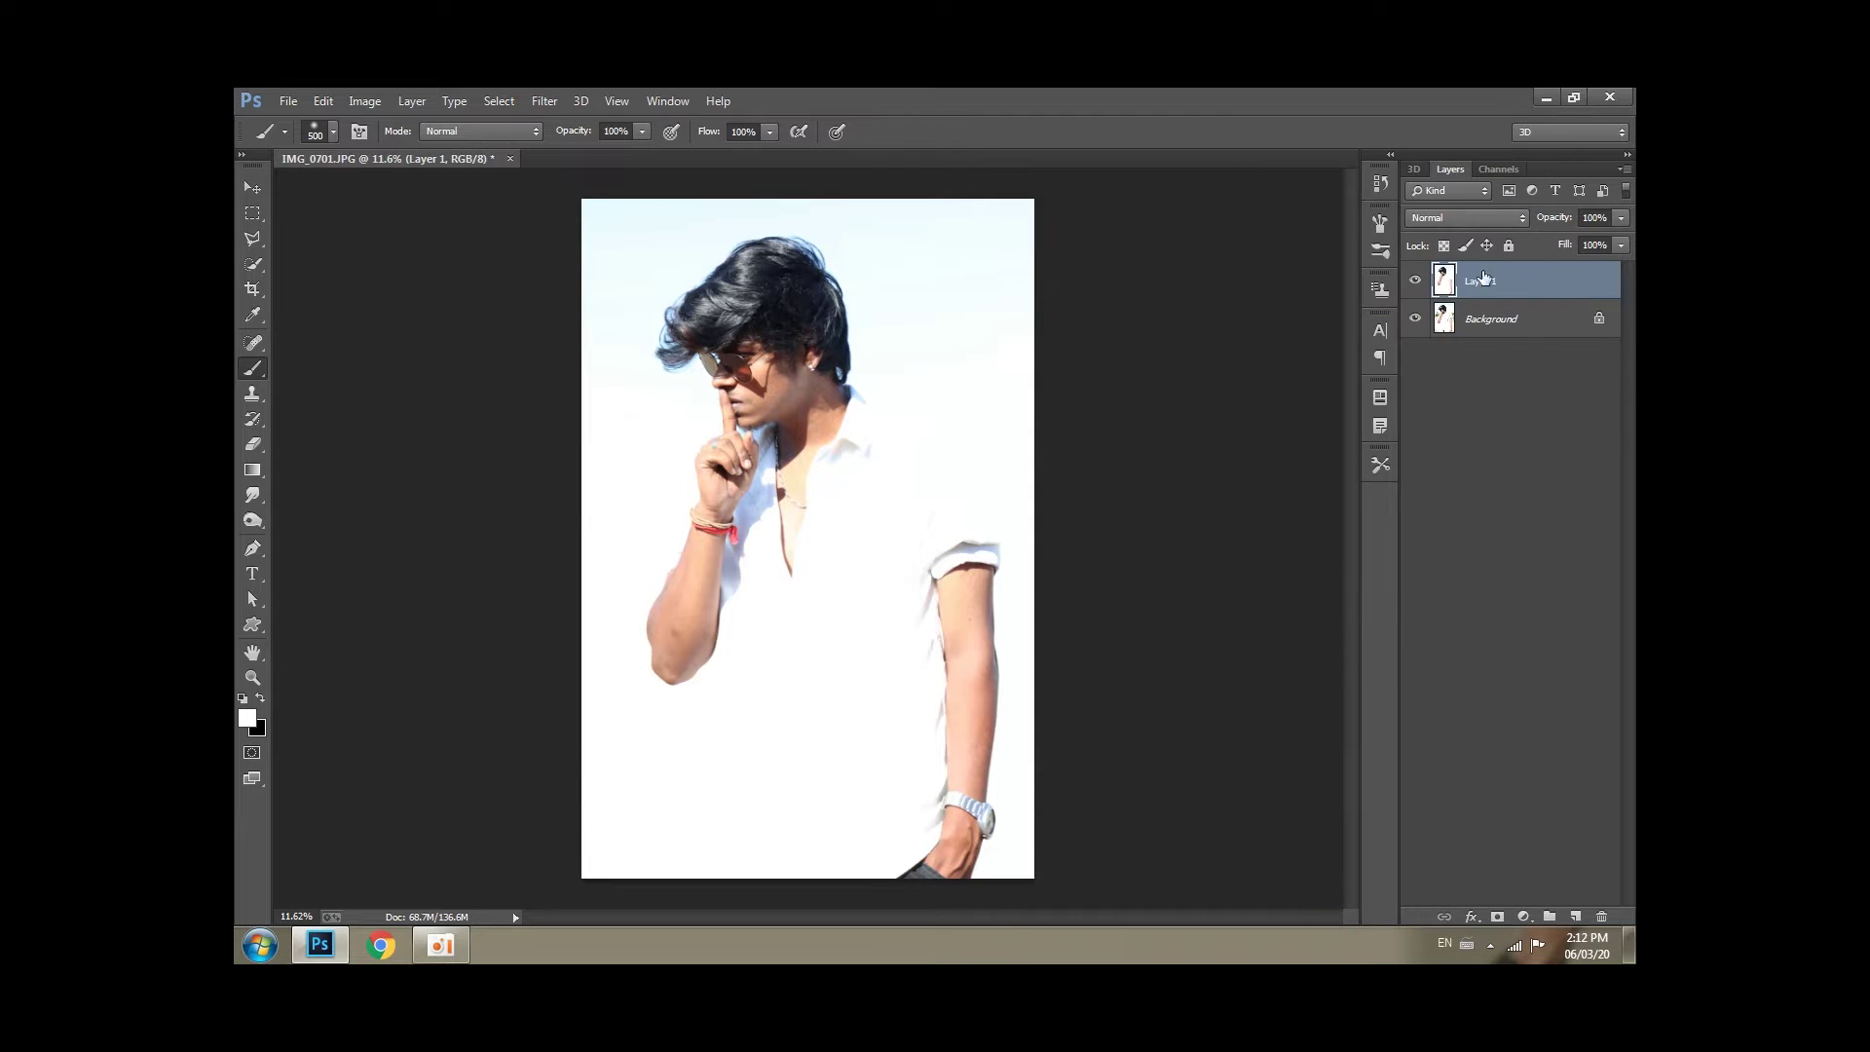
left_click(261, 188)
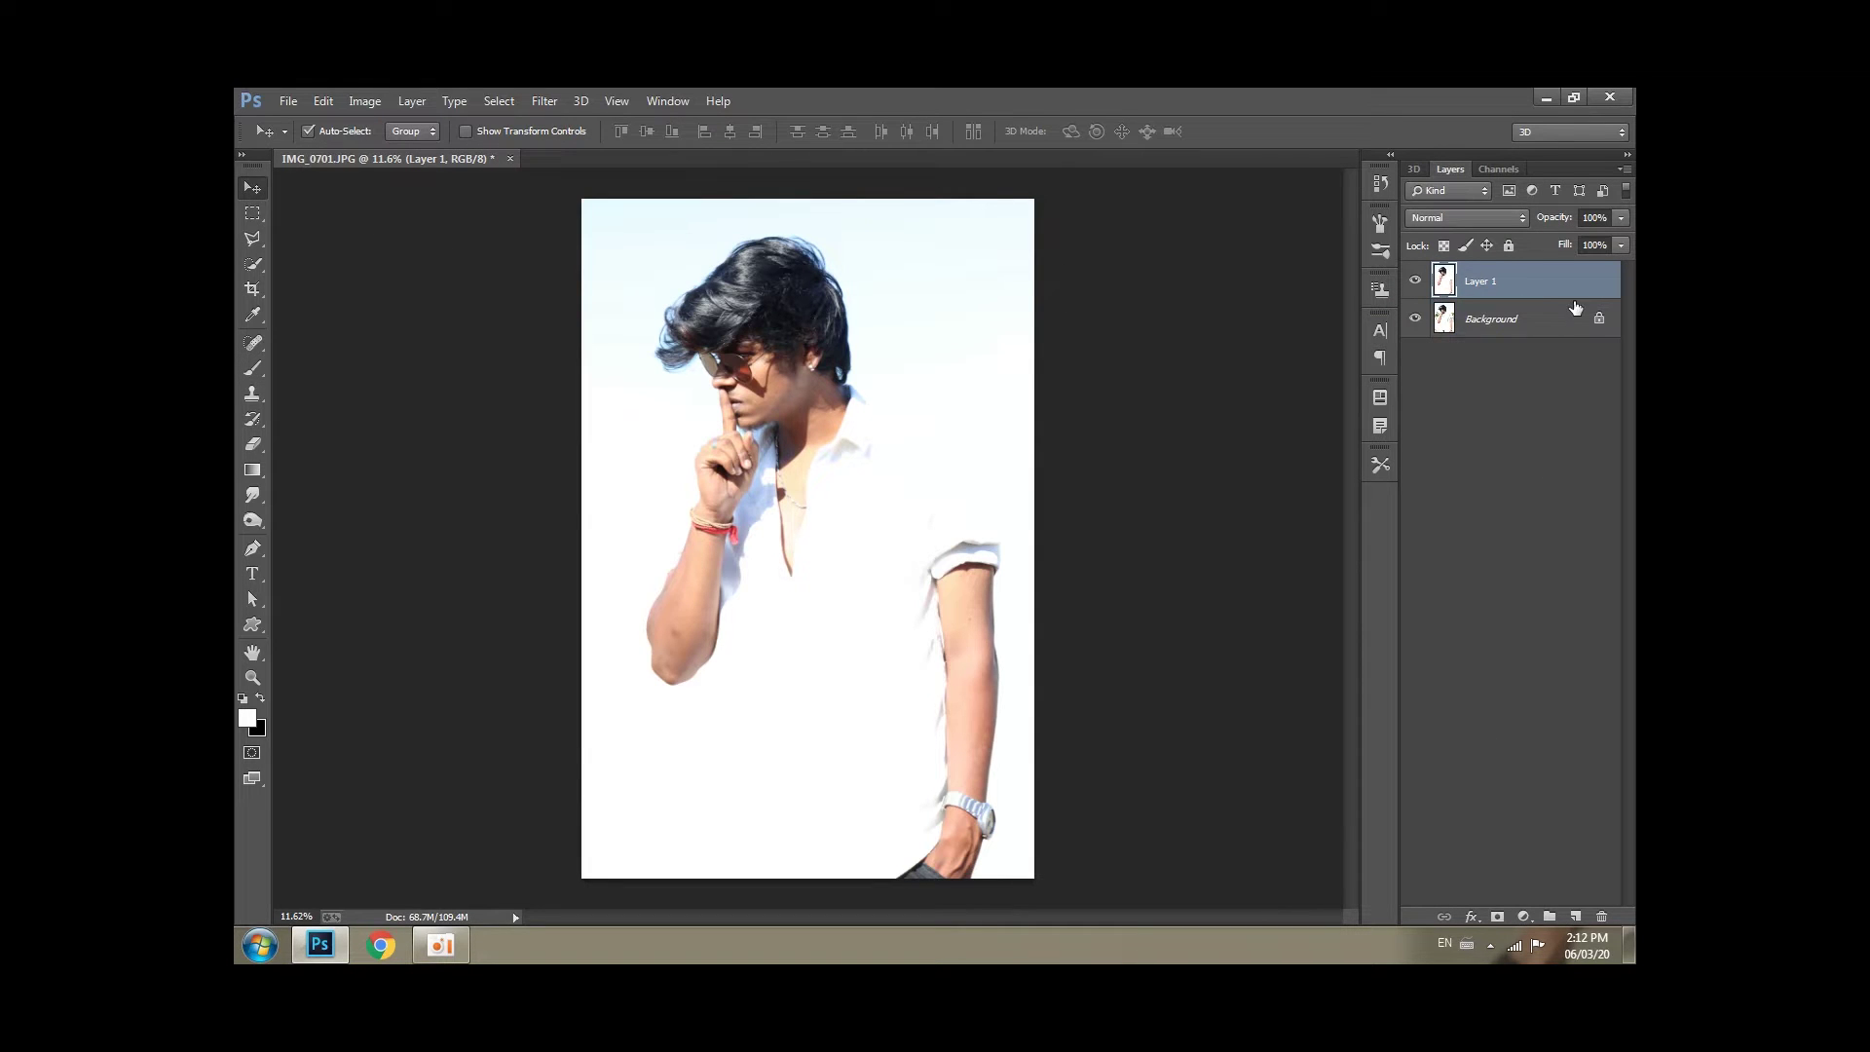
Open Filter > Camera Raw Filter and set Clarity to -9 in the Basic panel.
left_click(544, 101)
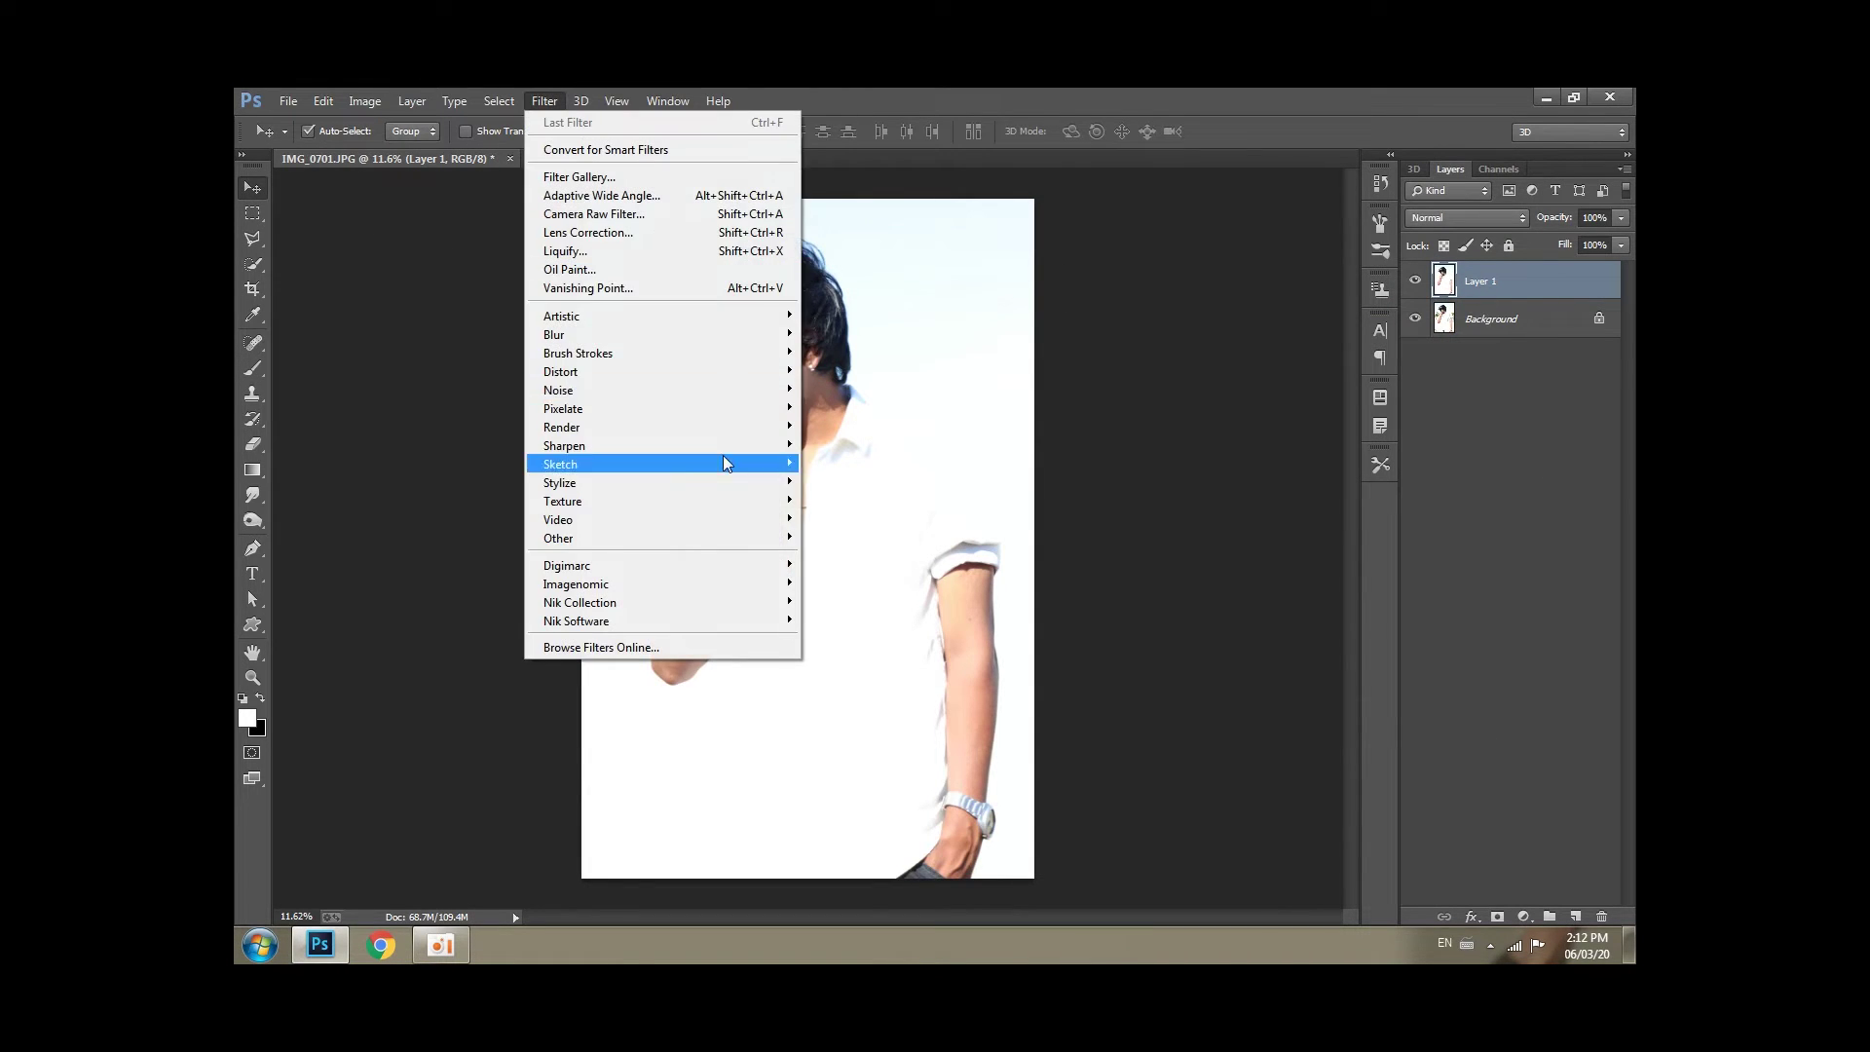
left_click(651, 213)
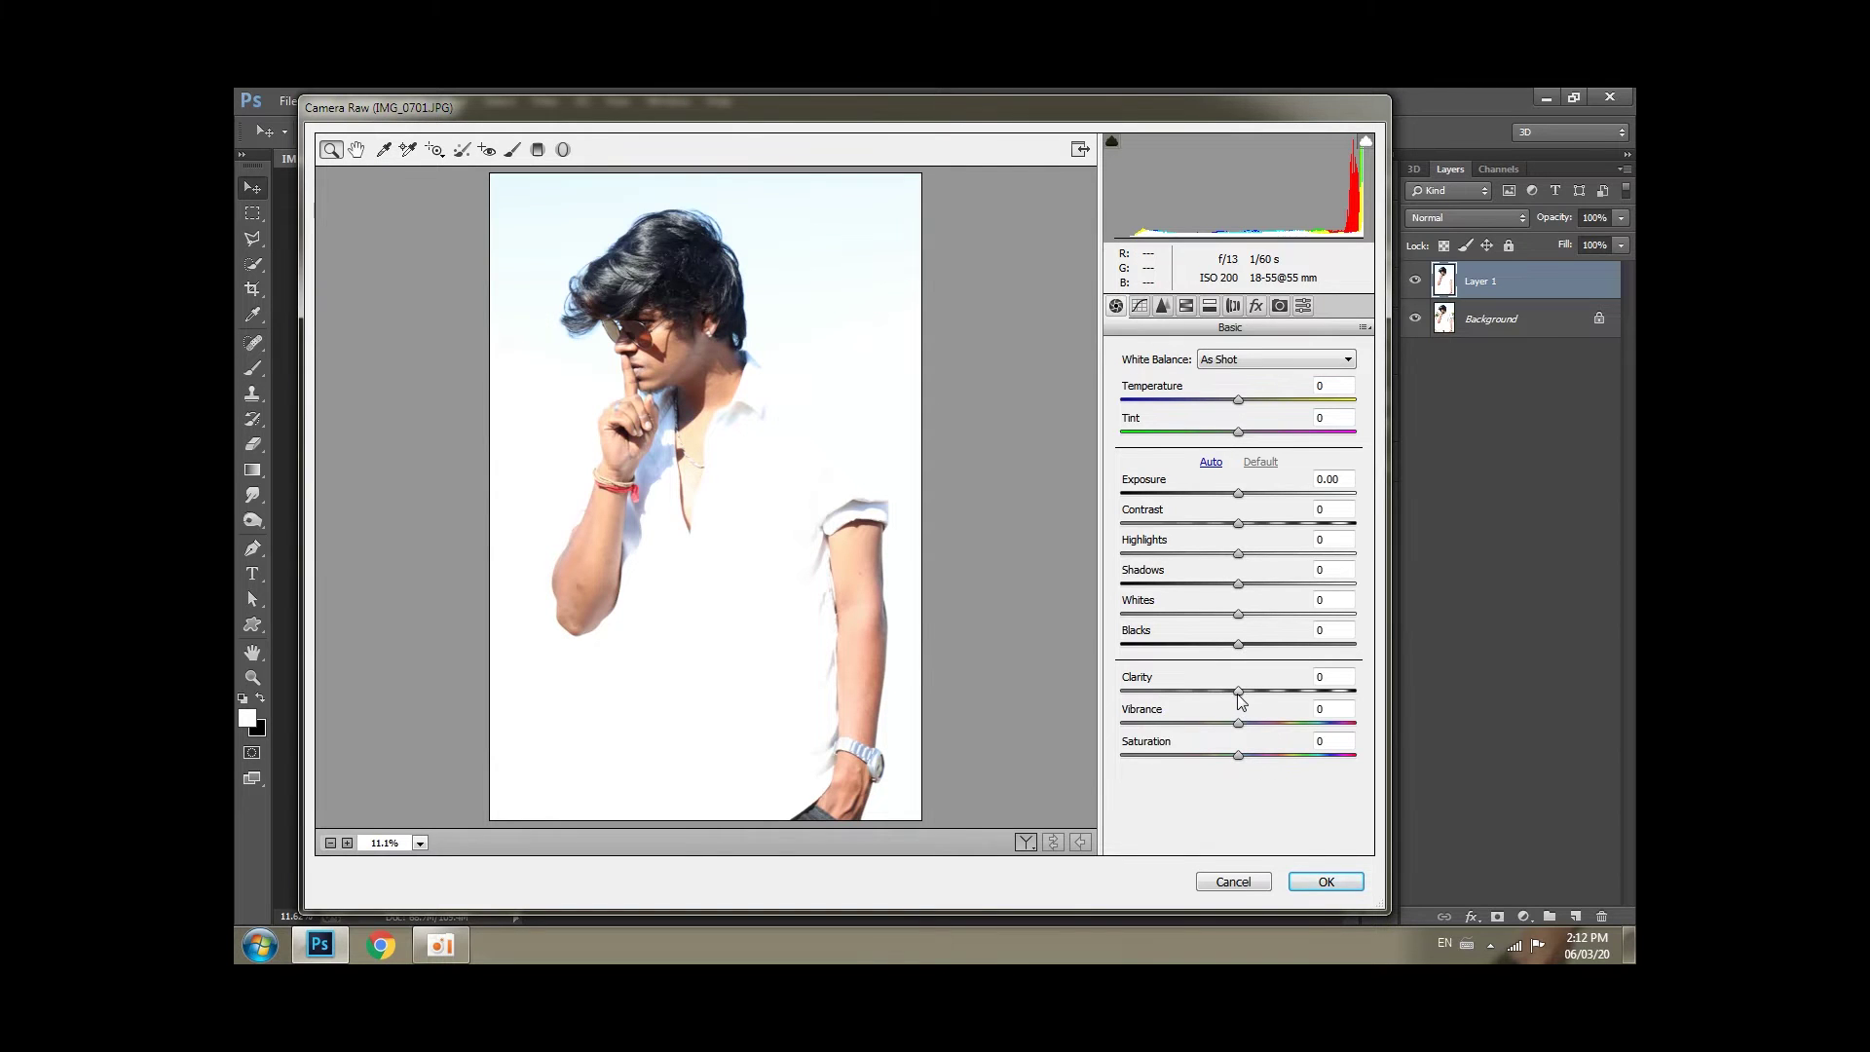
mouse_move(1239, 699)
left_mouse_down()
mouse_move(1314, 644)
mouse_move(1142, 613)
mouse_move(1306, 583)
mouse_move(1271, 601)
mouse_move(1194, 553)
left_mouse_up()
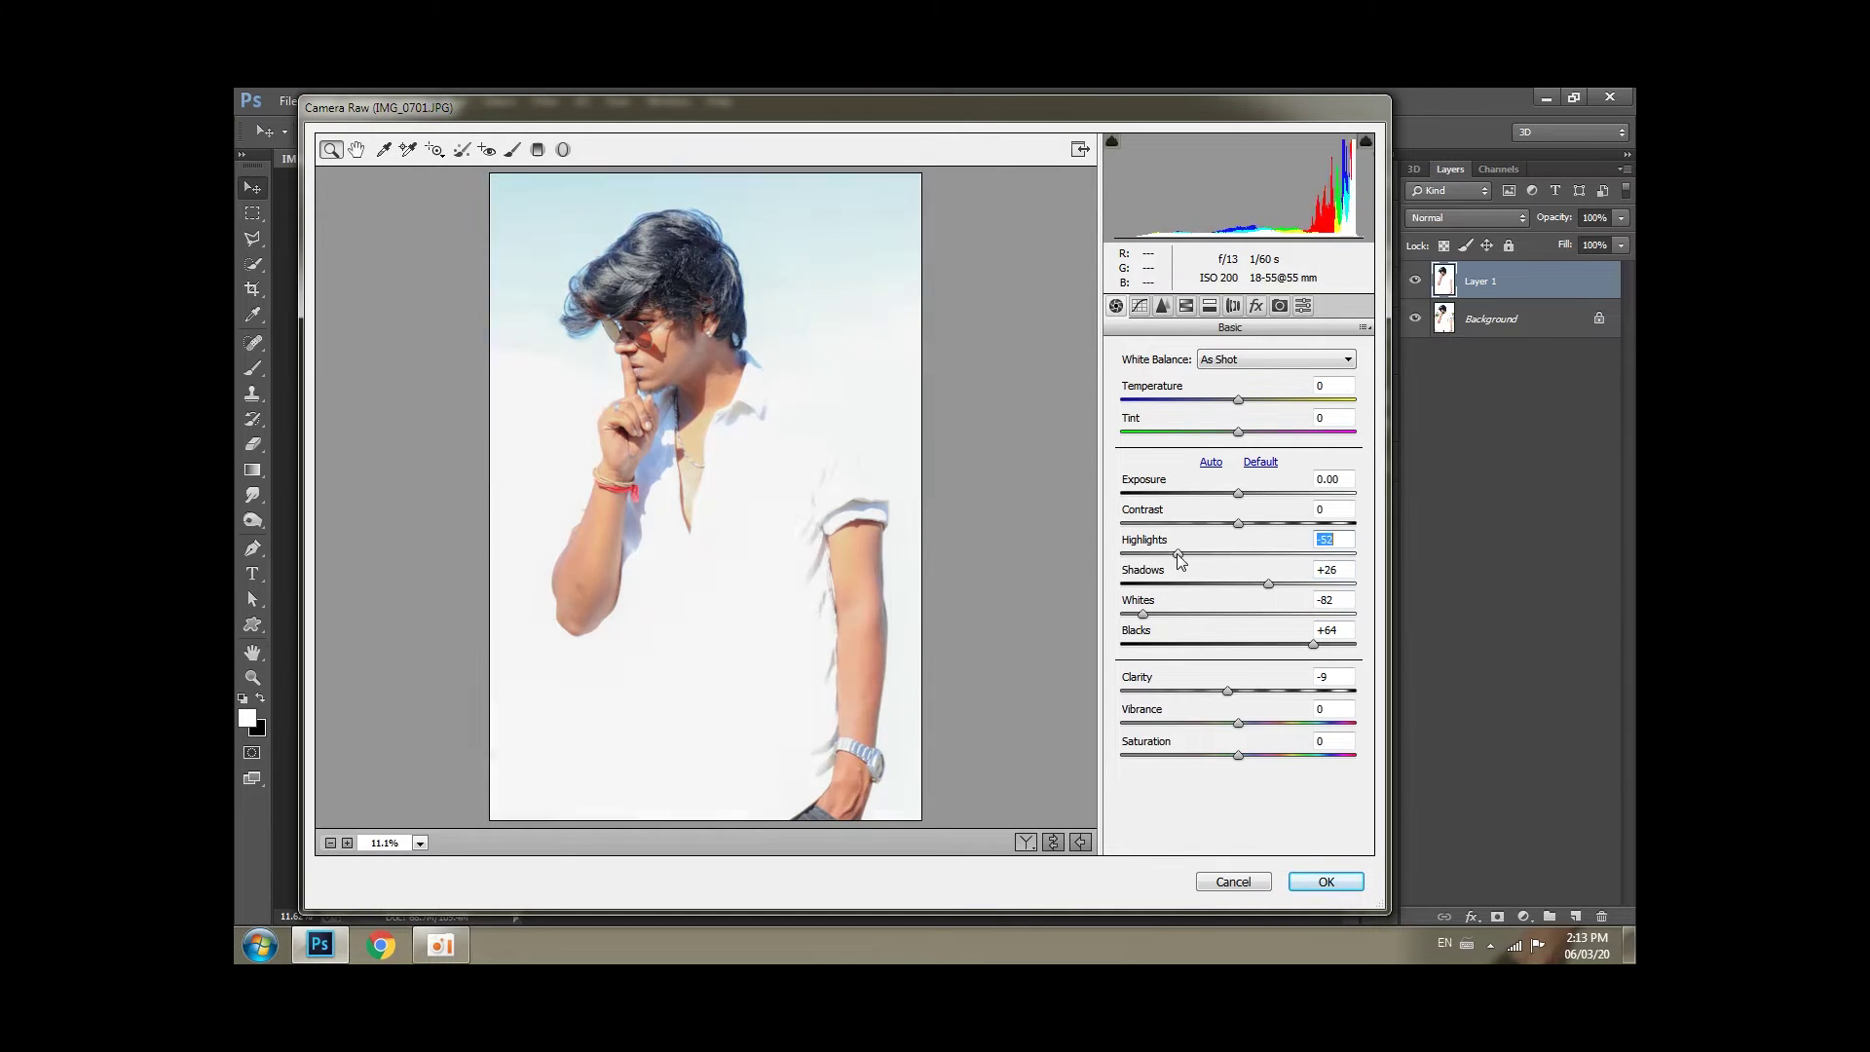
Set Sharpening Amount to 41 and desaturate Blues, Aquas, Purples, Greens, Magentas to -100, Yellows -33.
left_click(1163, 308)
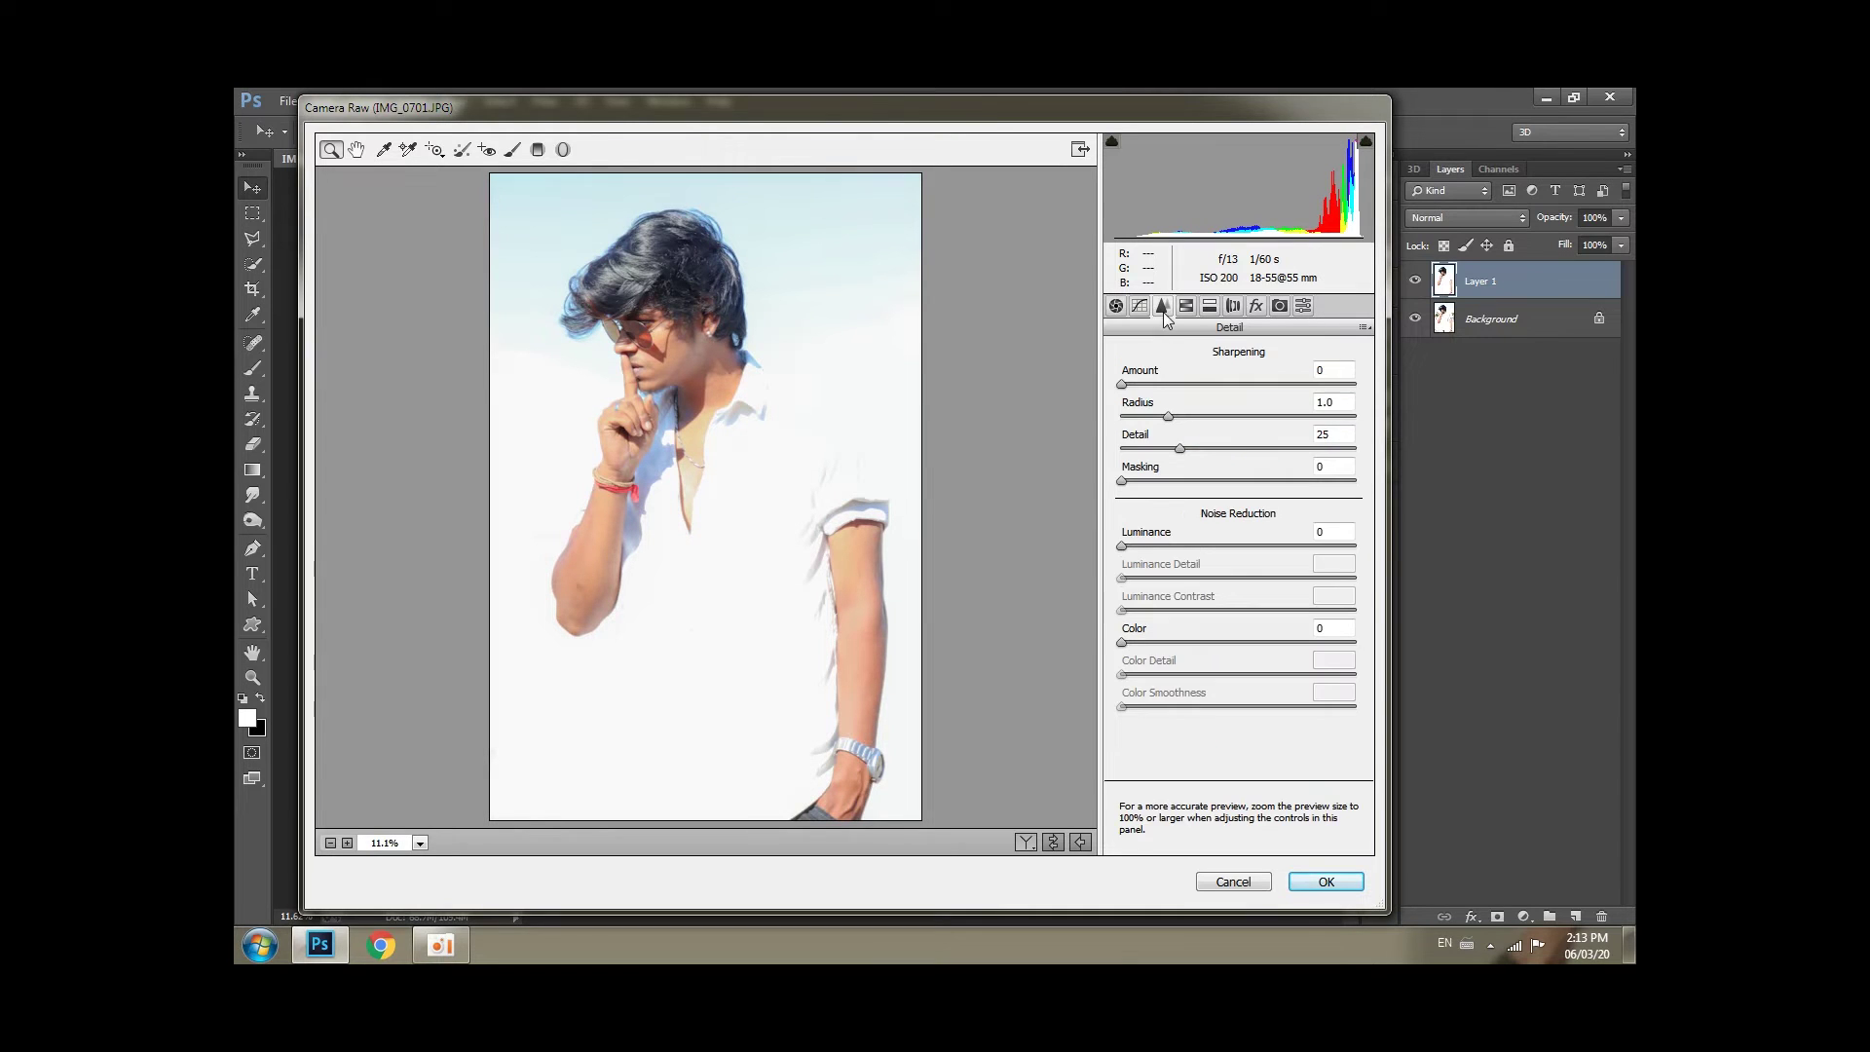
left_click_drag(1168, 383, 1185, 384)
left_click(1185, 306)
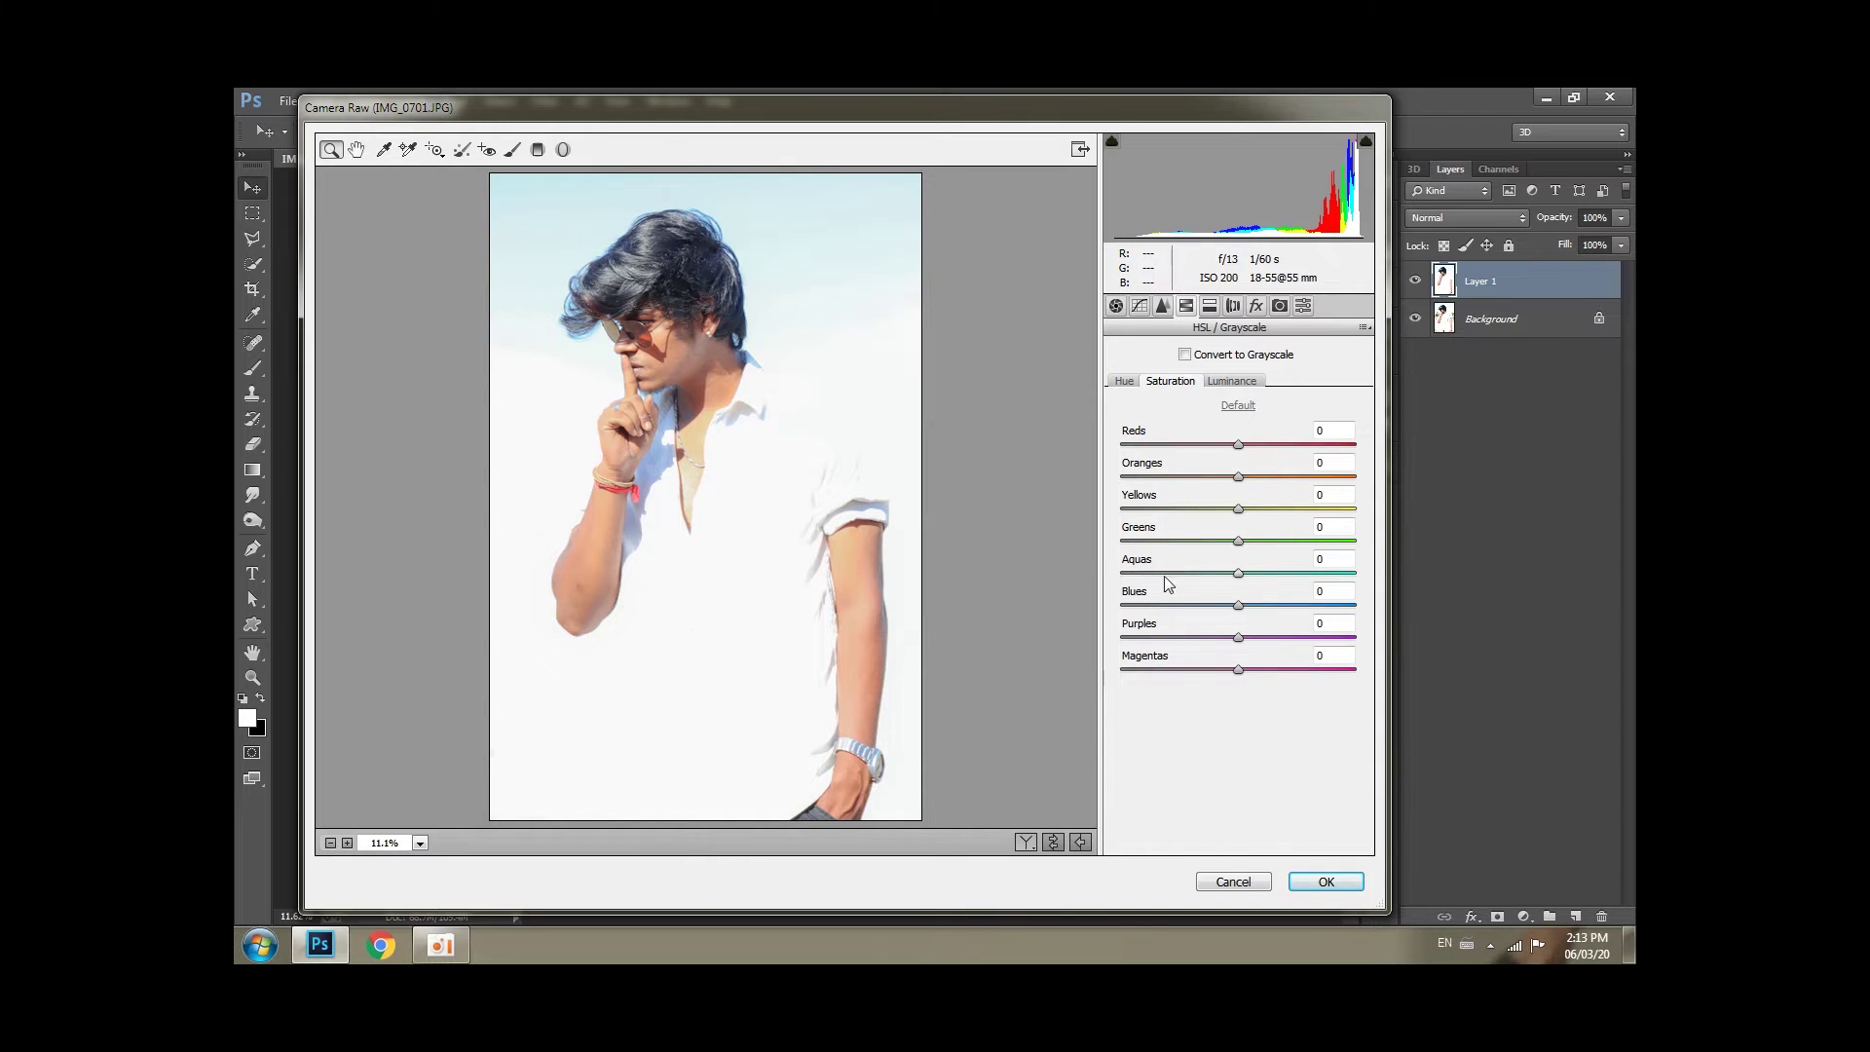
left_click_drag(1237, 605, 1094, 595)
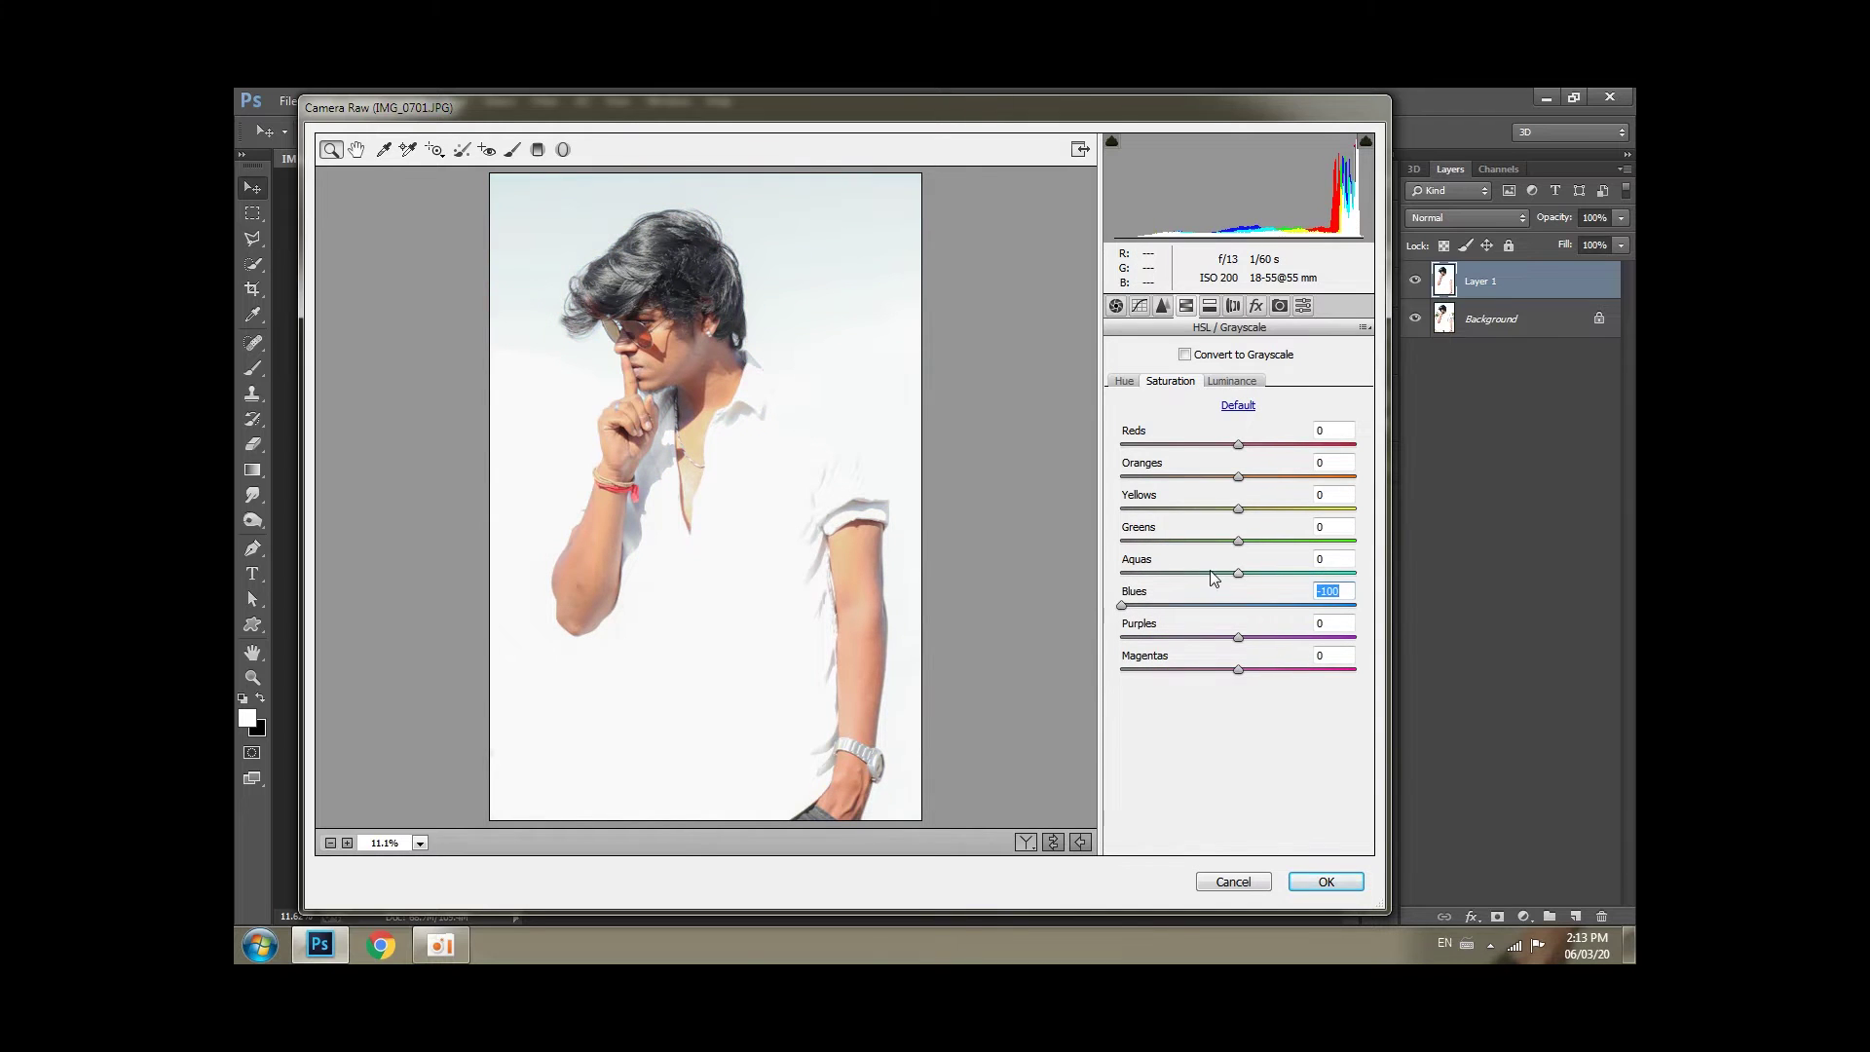
left_click_drag(1237, 572, 1061, 575)
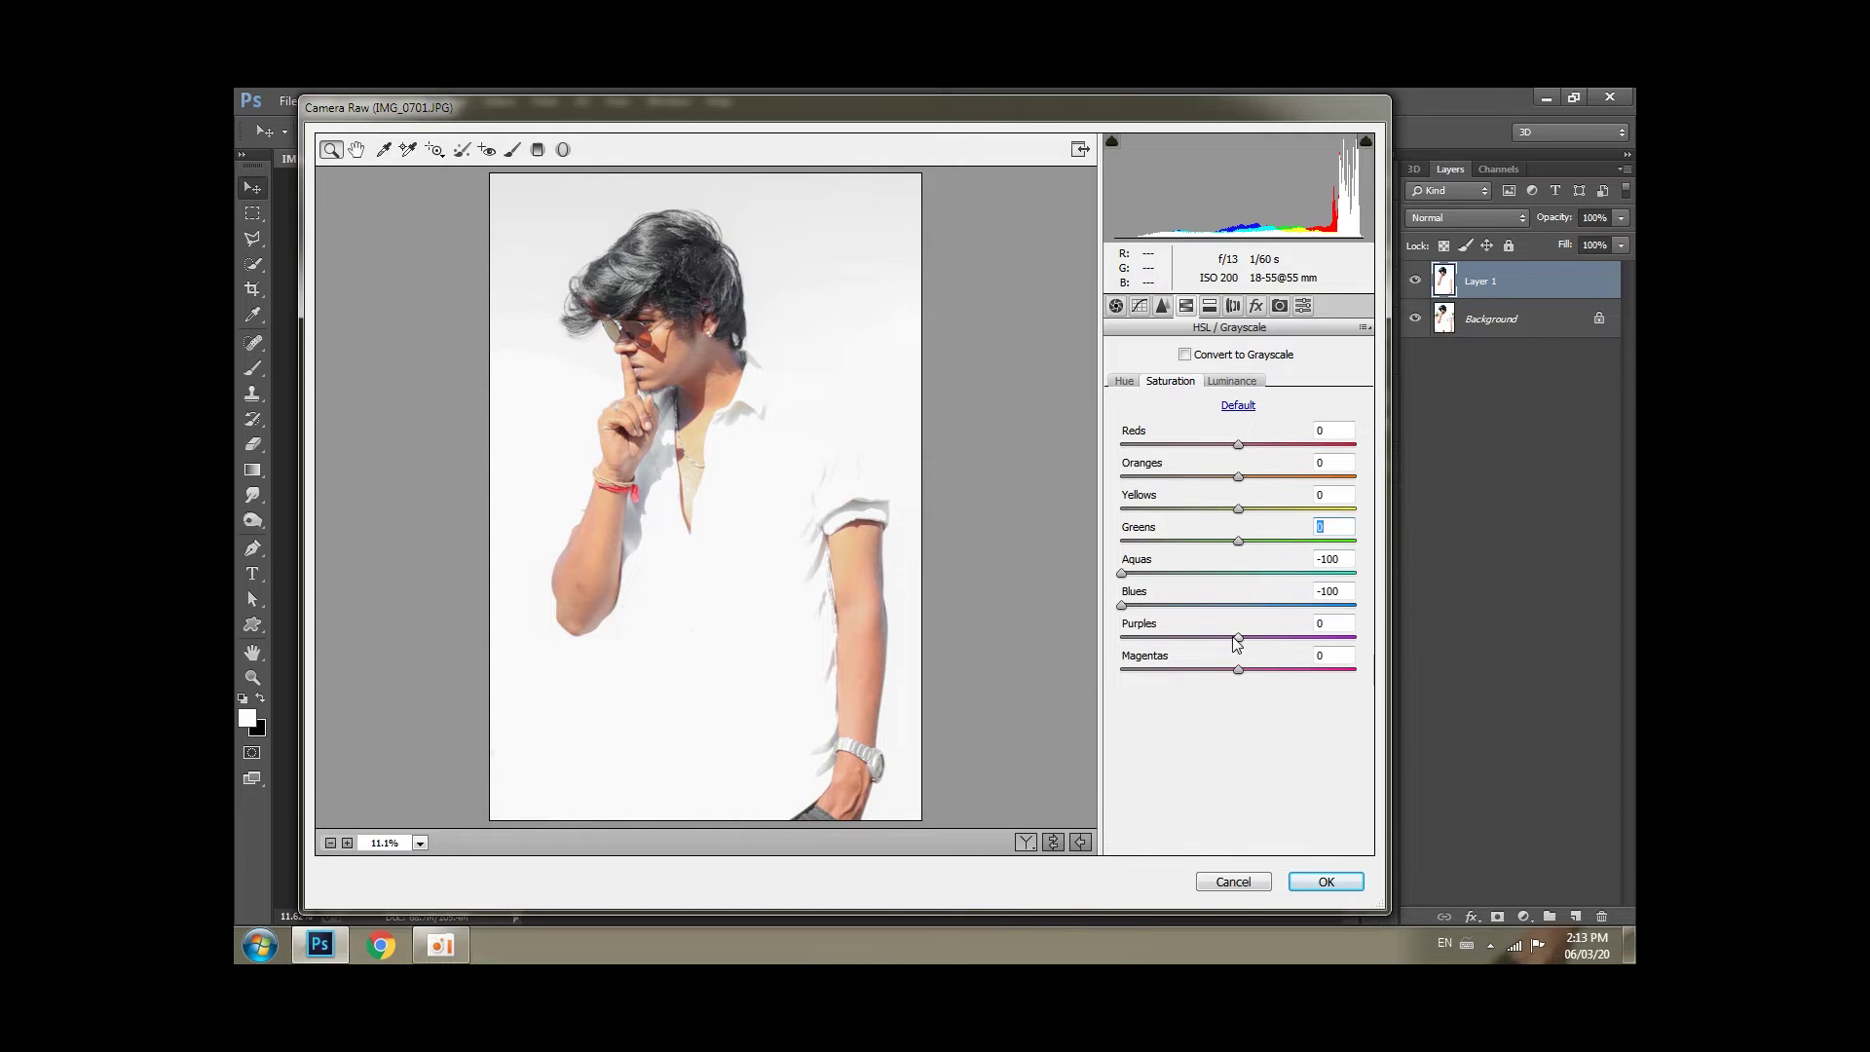
left_click_drag(1238, 638, 1071, 631)
left_click_drag(1238, 542, 1044, 551)
left_click_drag(1238, 670, 1077, 670)
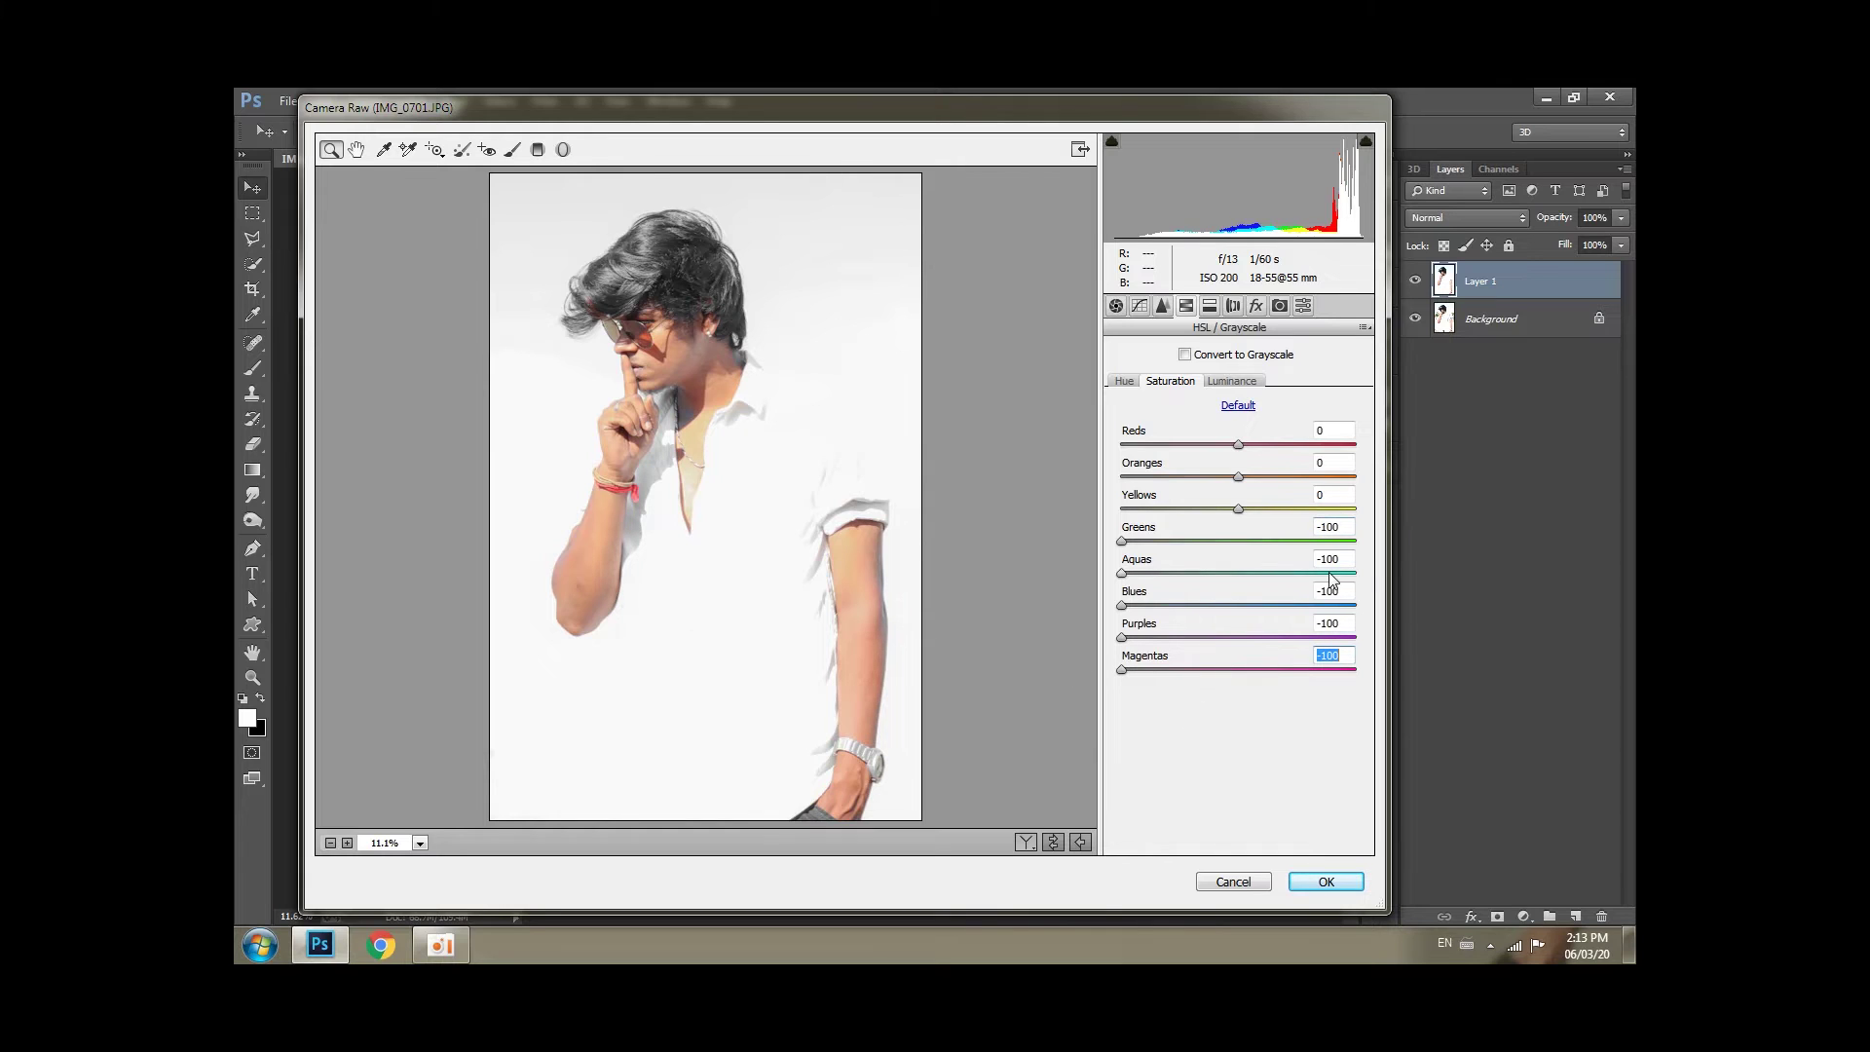
left_click_drag(1237, 508, 1202, 541)
Shift Yellows hue to -15, brighten Oranges luminance to +8, apply, and compare.
left_click(1125, 380)
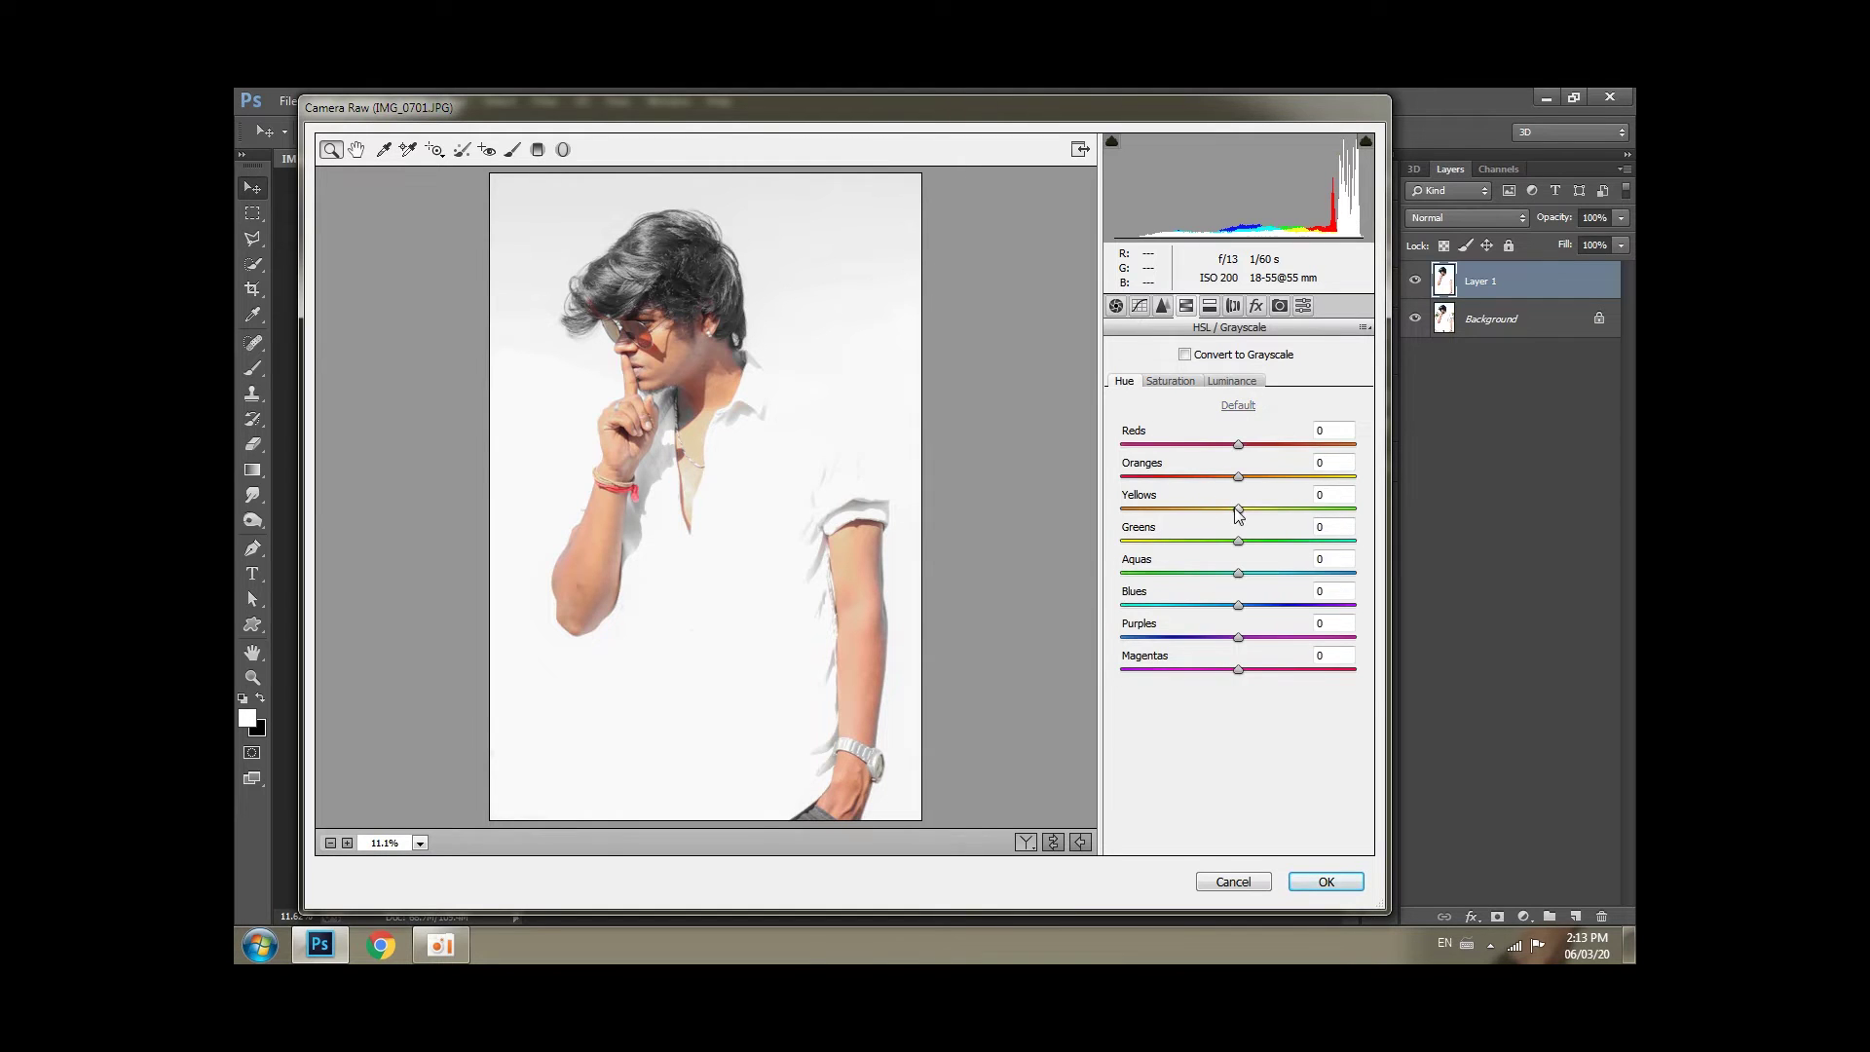
left_click_drag(1238, 509, 1220, 516)
left_click(1227, 381)
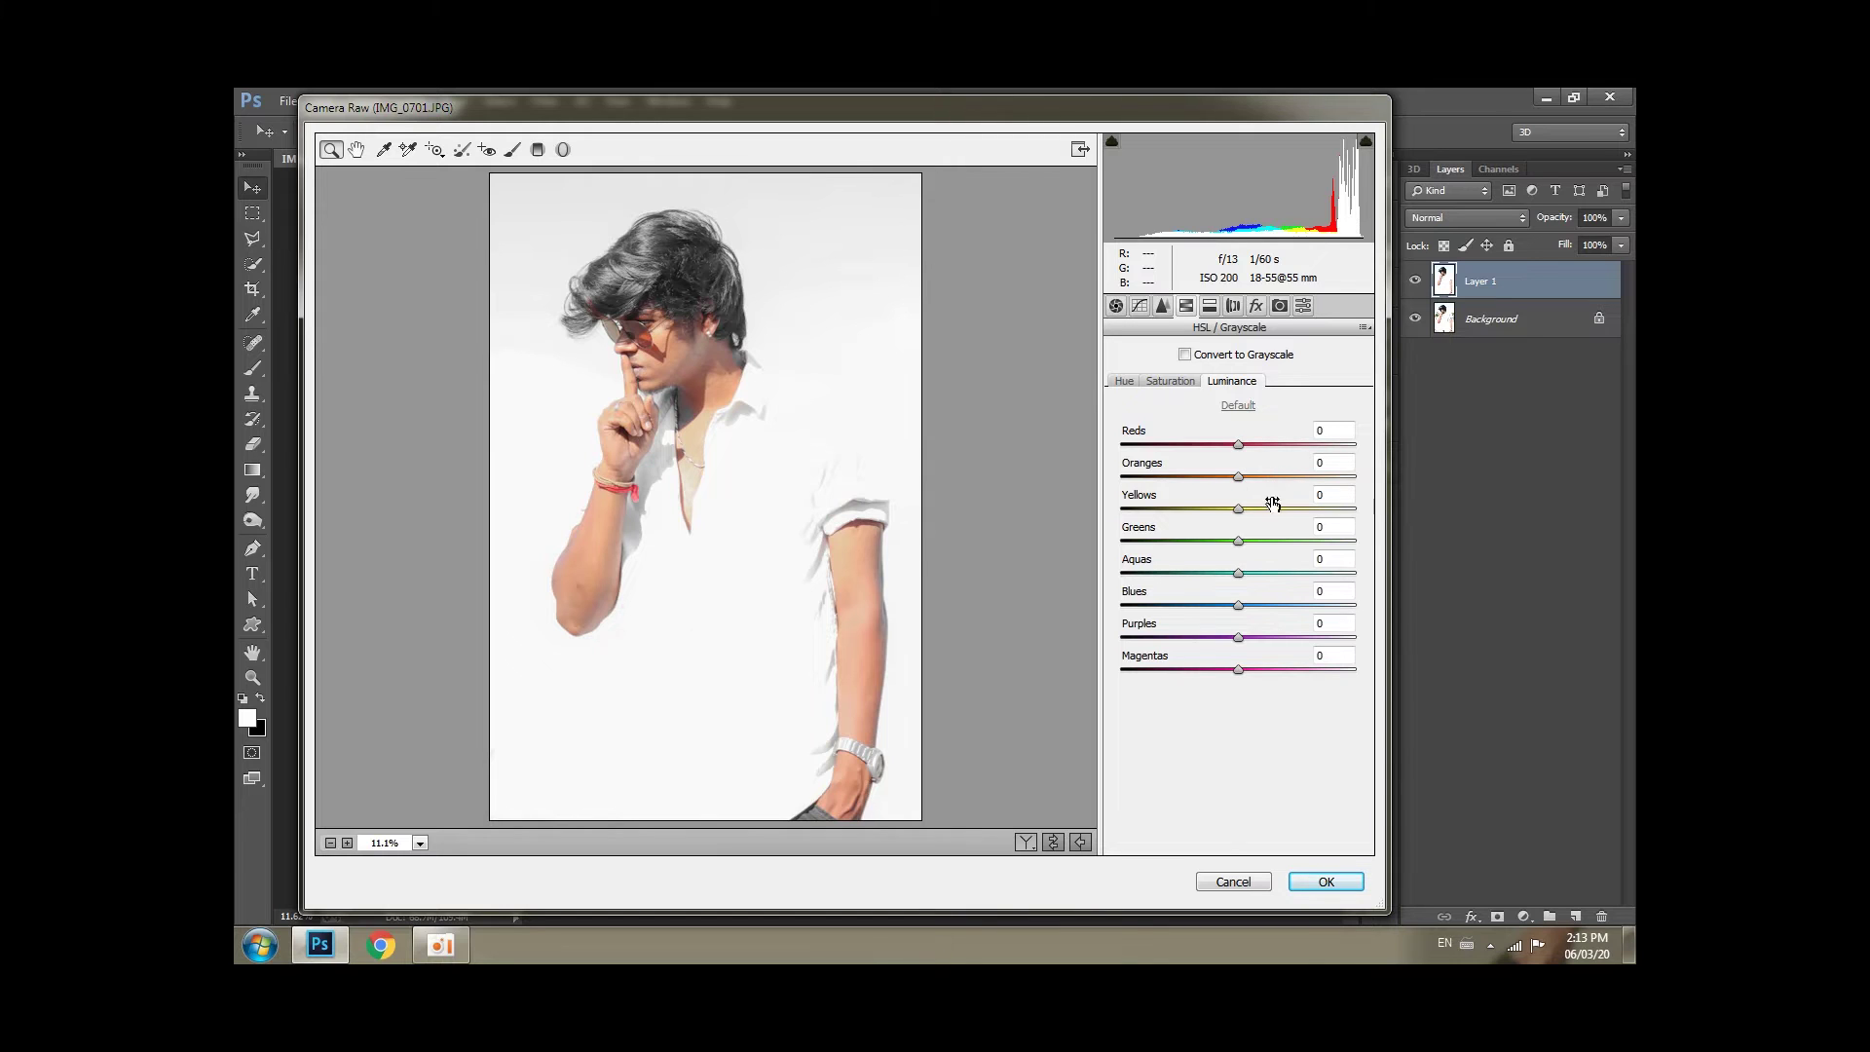
left_click_drag(1239, 476, 1247, 482)
left_click(1323, 882)
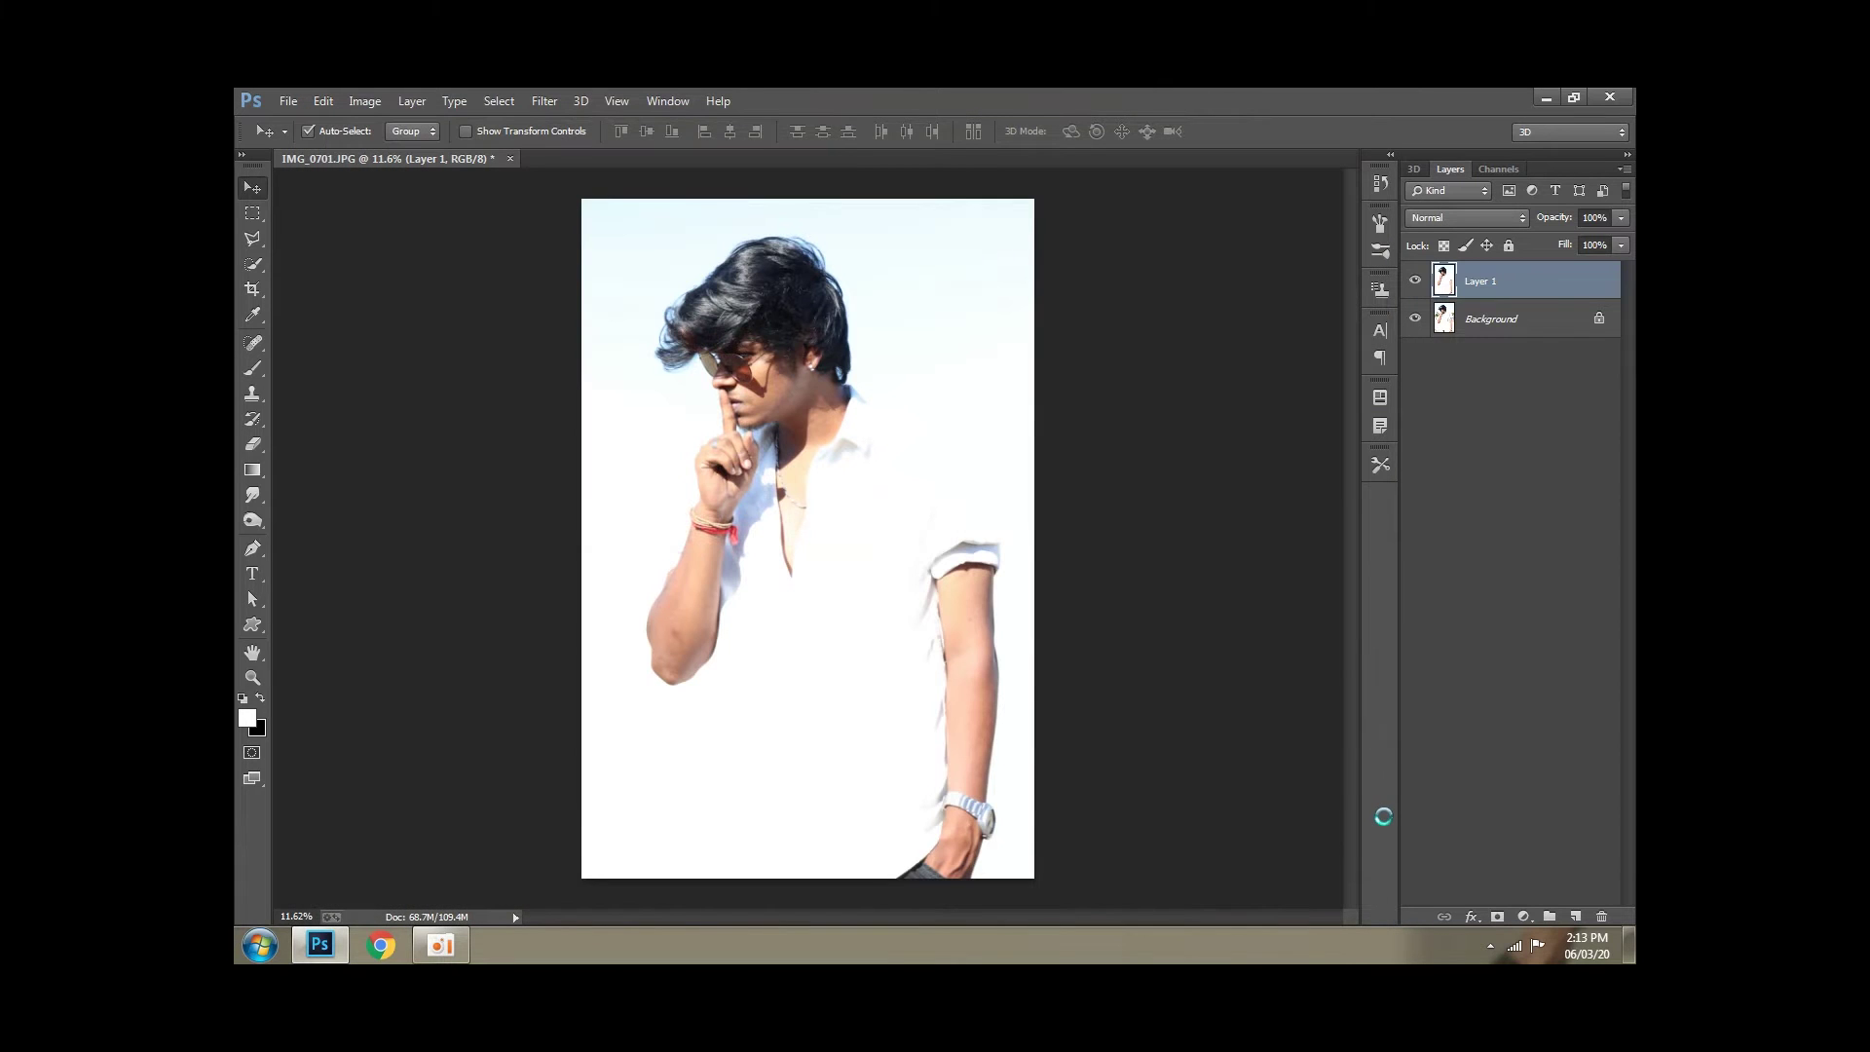
left_click(1416, 282)
left_click(1415, 281)
left_click(1416, 281)
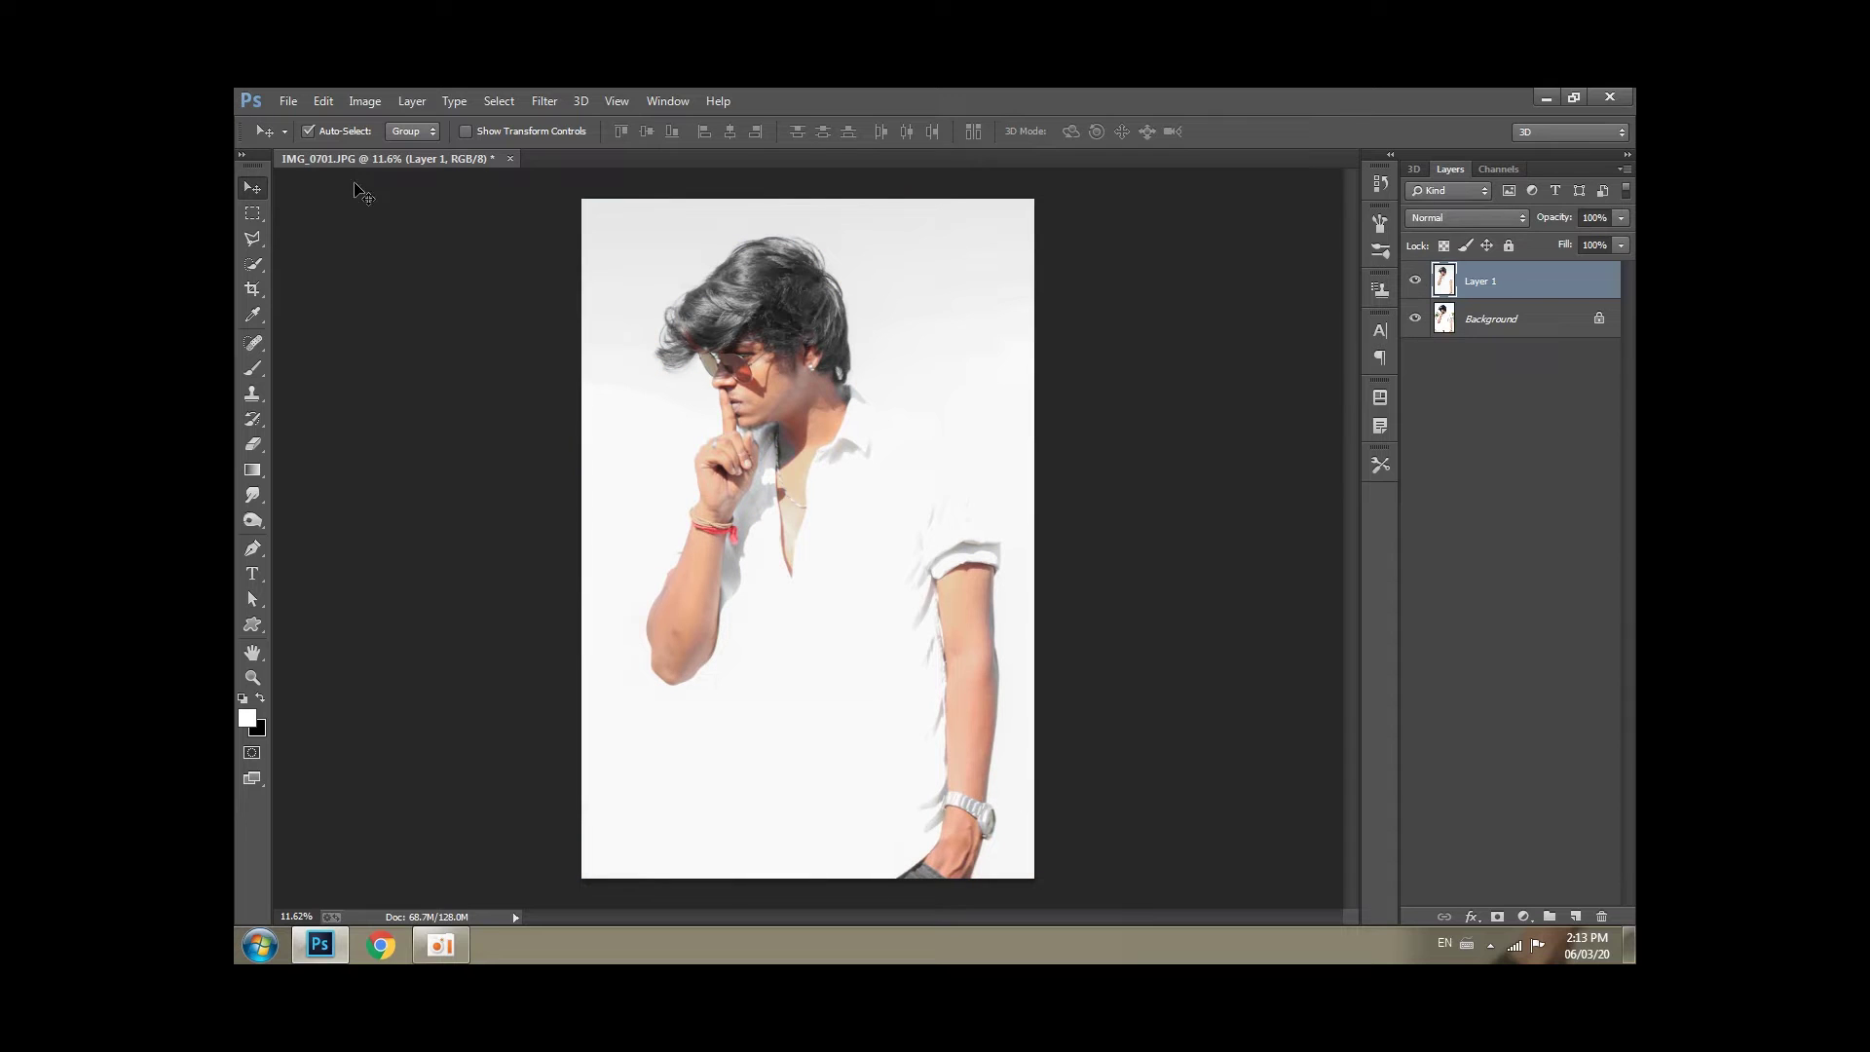
Apply an Exposure adjustment of about -0.10 to Layer 1, then zoom in on the face.
left_click(365, 101)
mouse_move(395, 150)
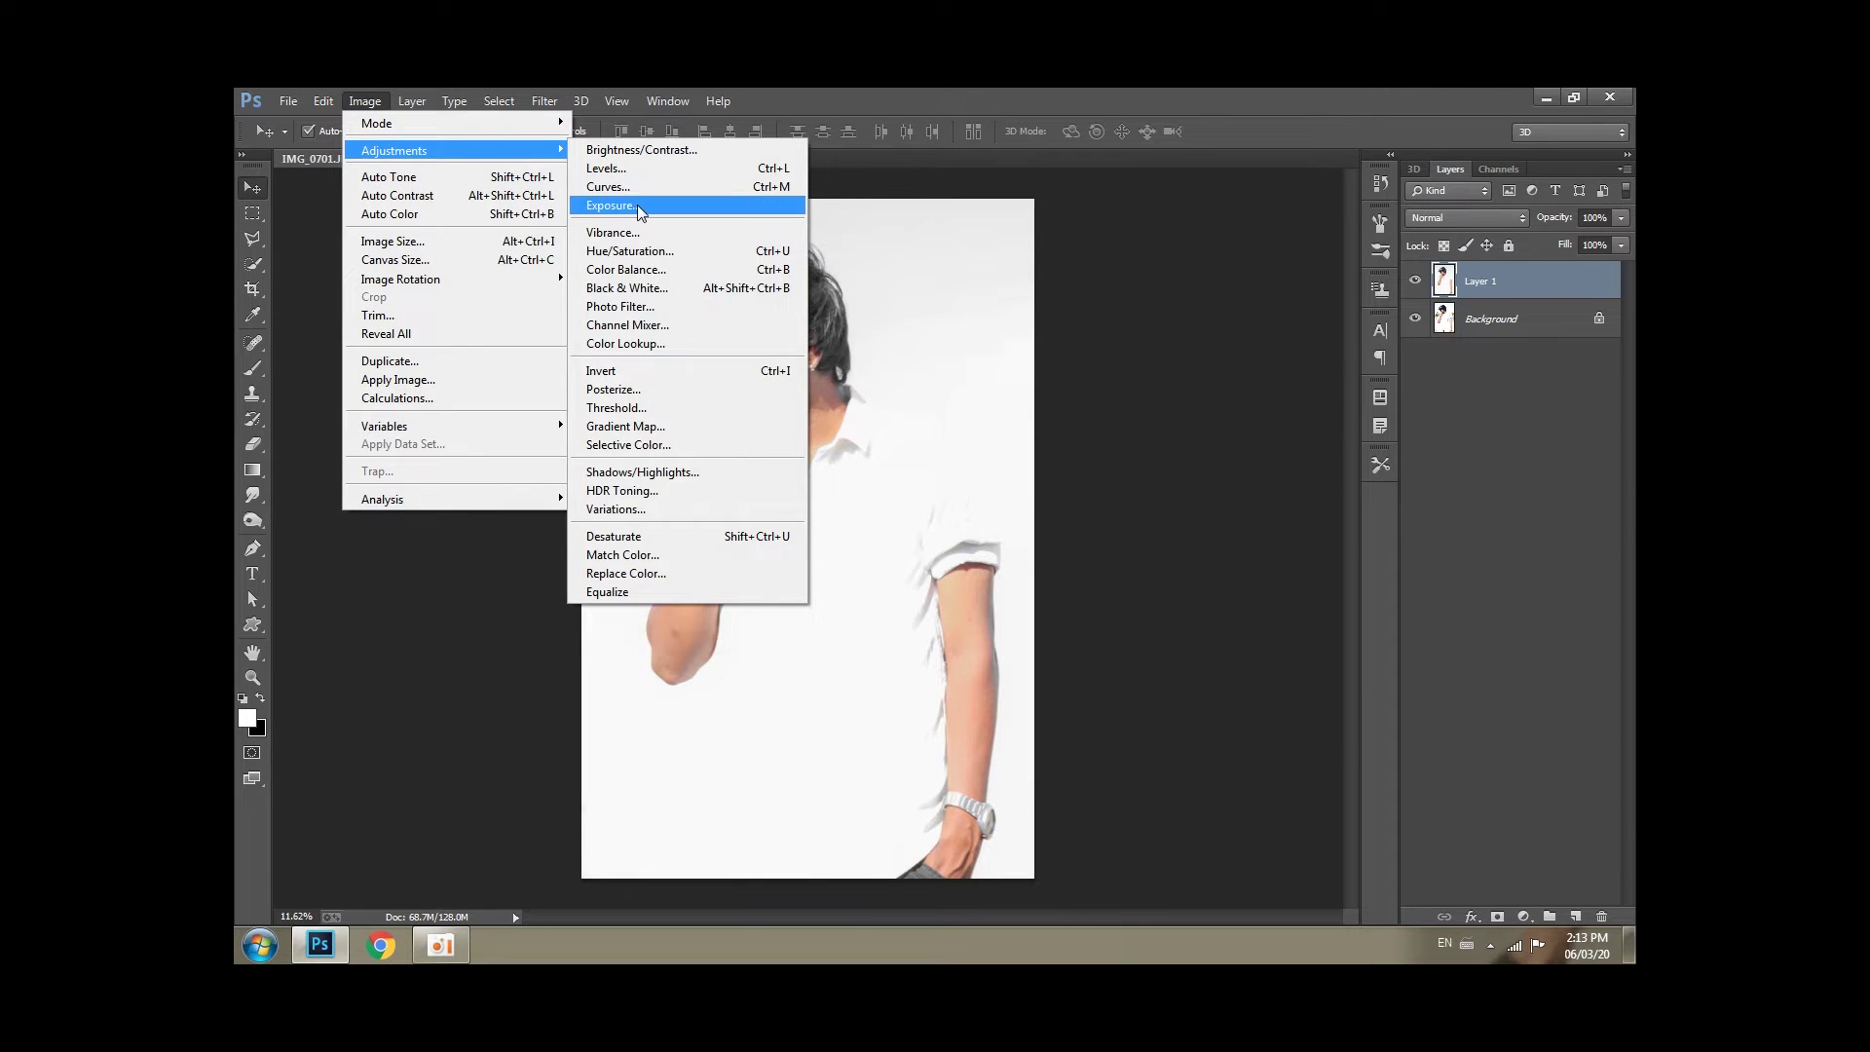
left_click(637, 204)
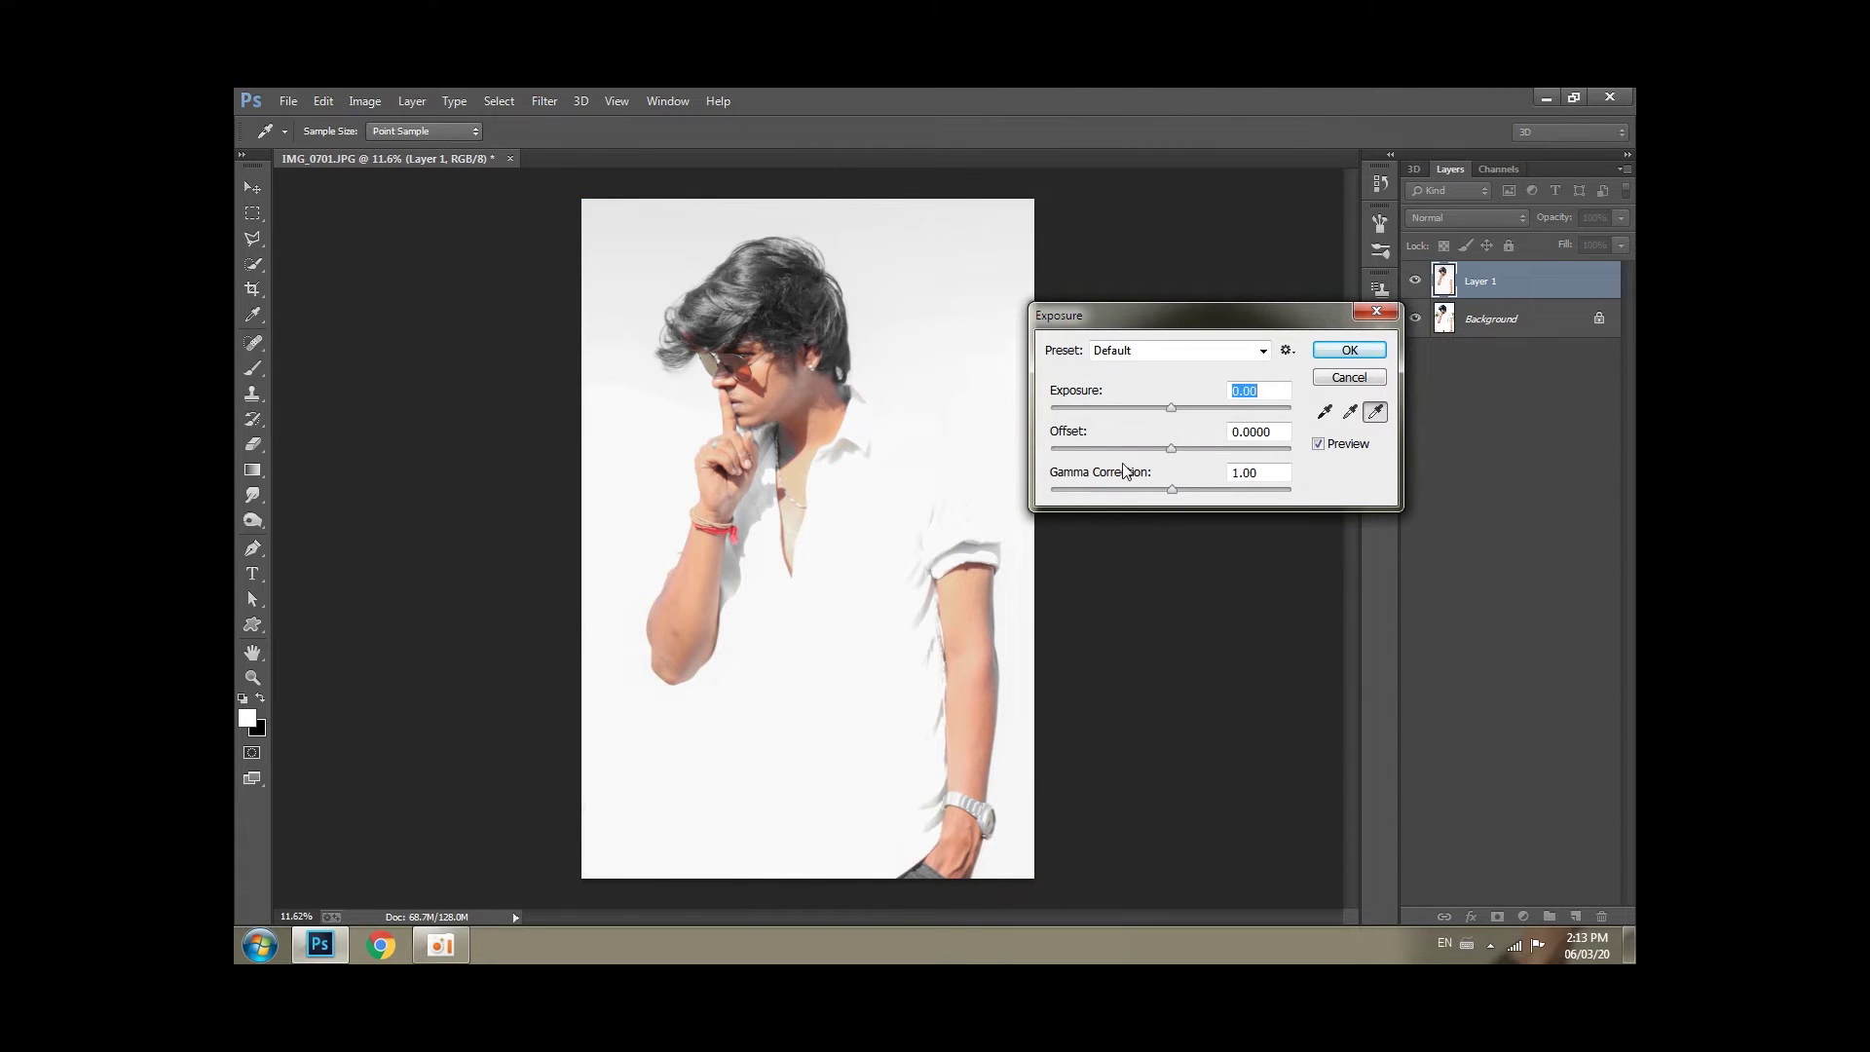
left_click_drag(1173, 409, 1167, 413)
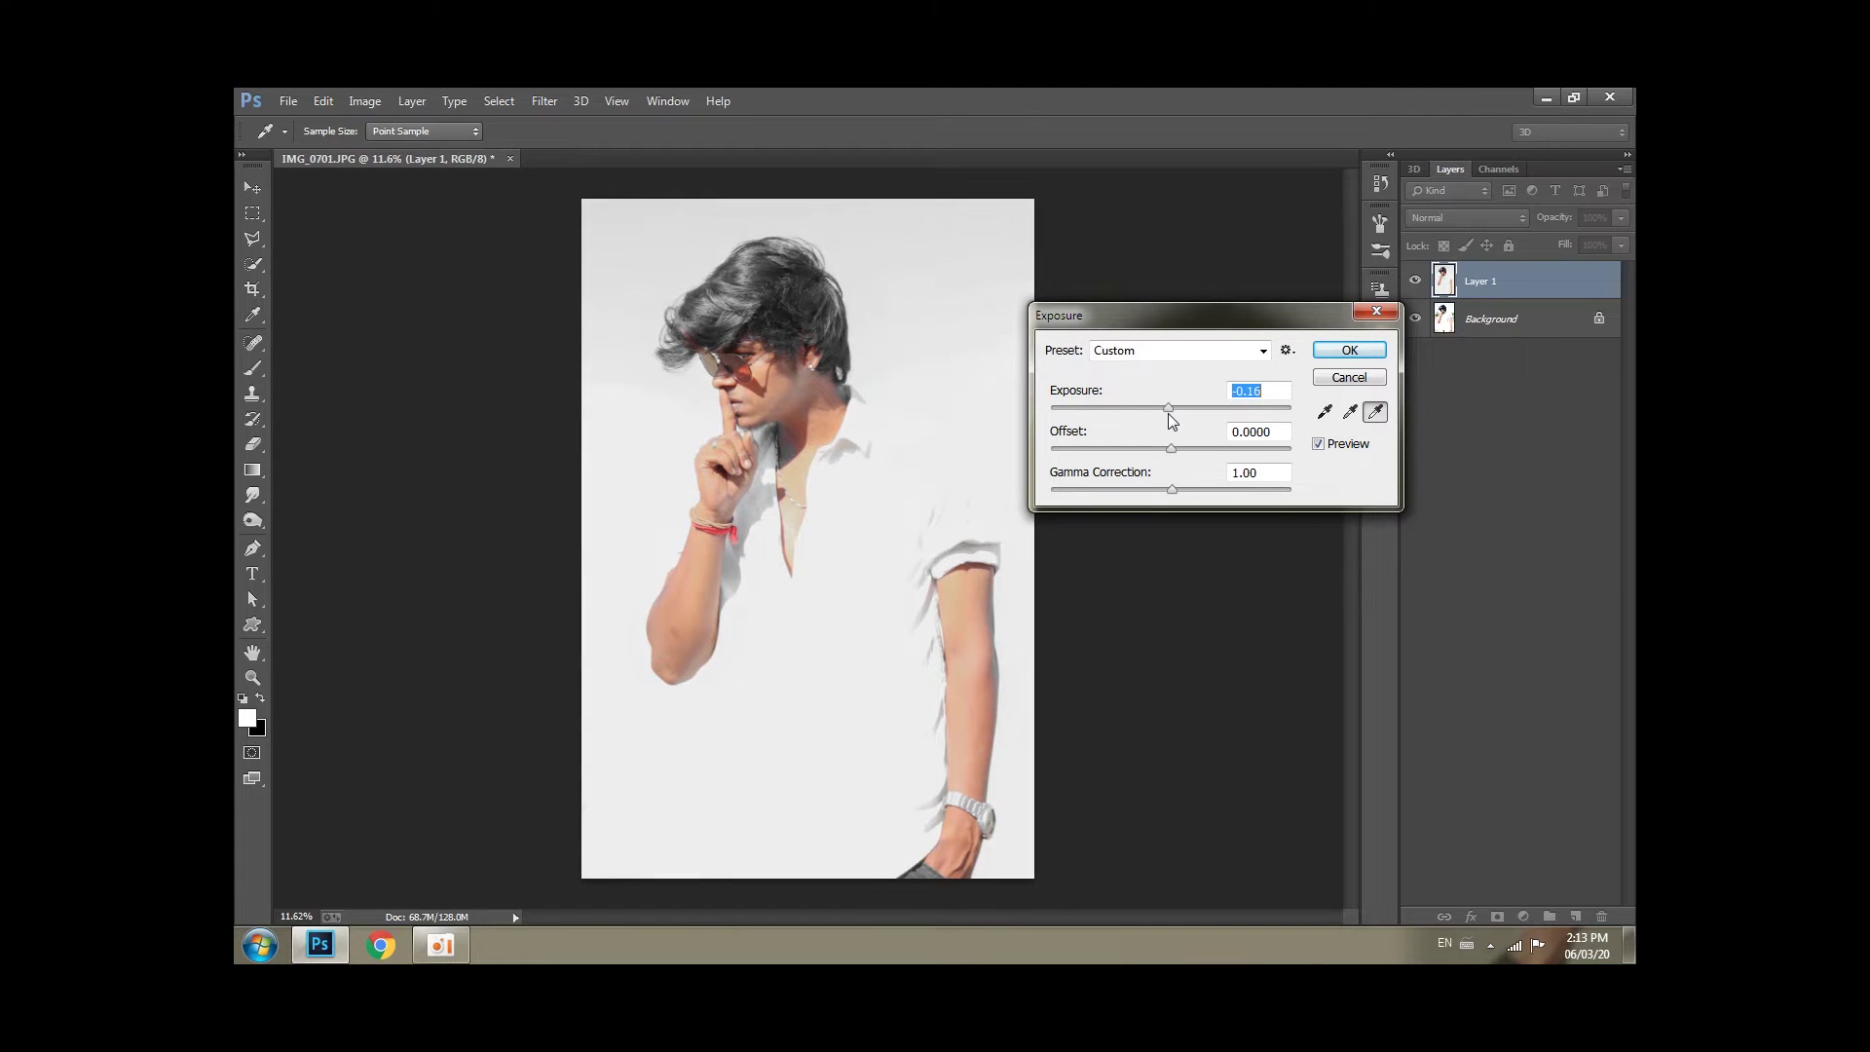
left_click(1349, 350)
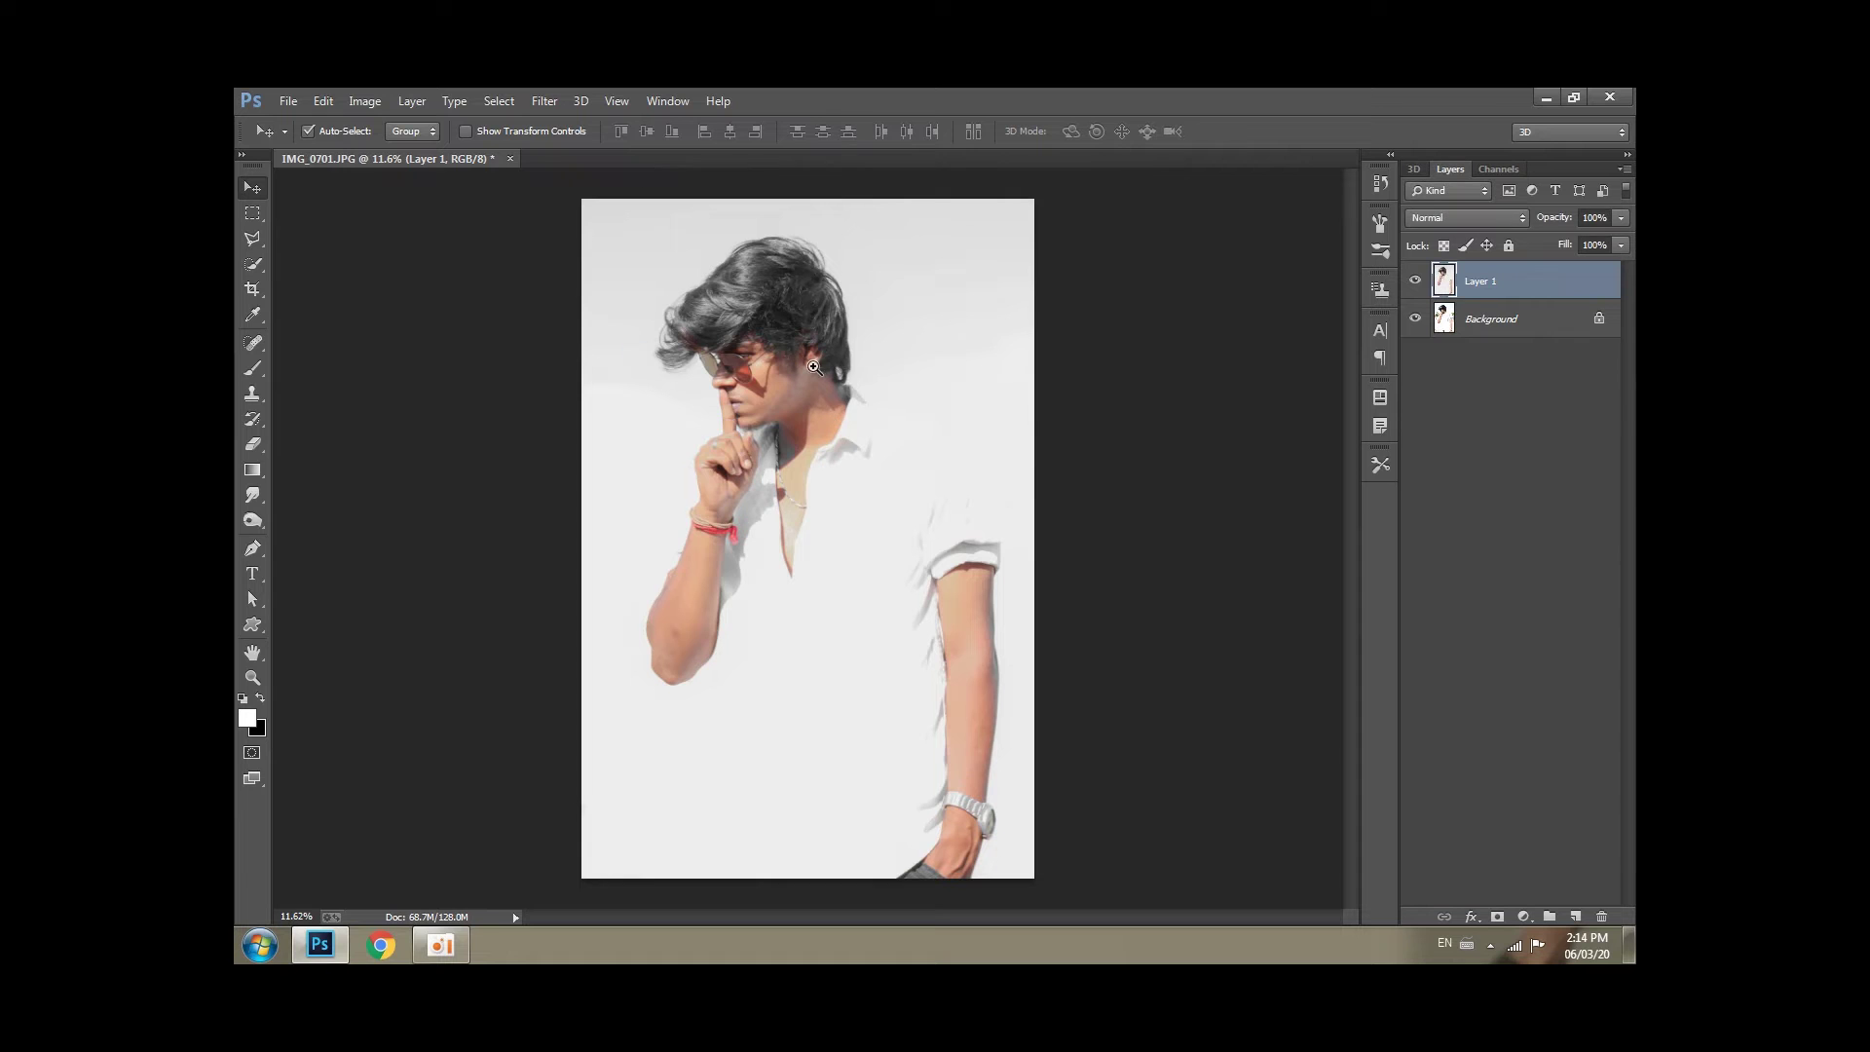
left_click(926, 538, "ctrl")
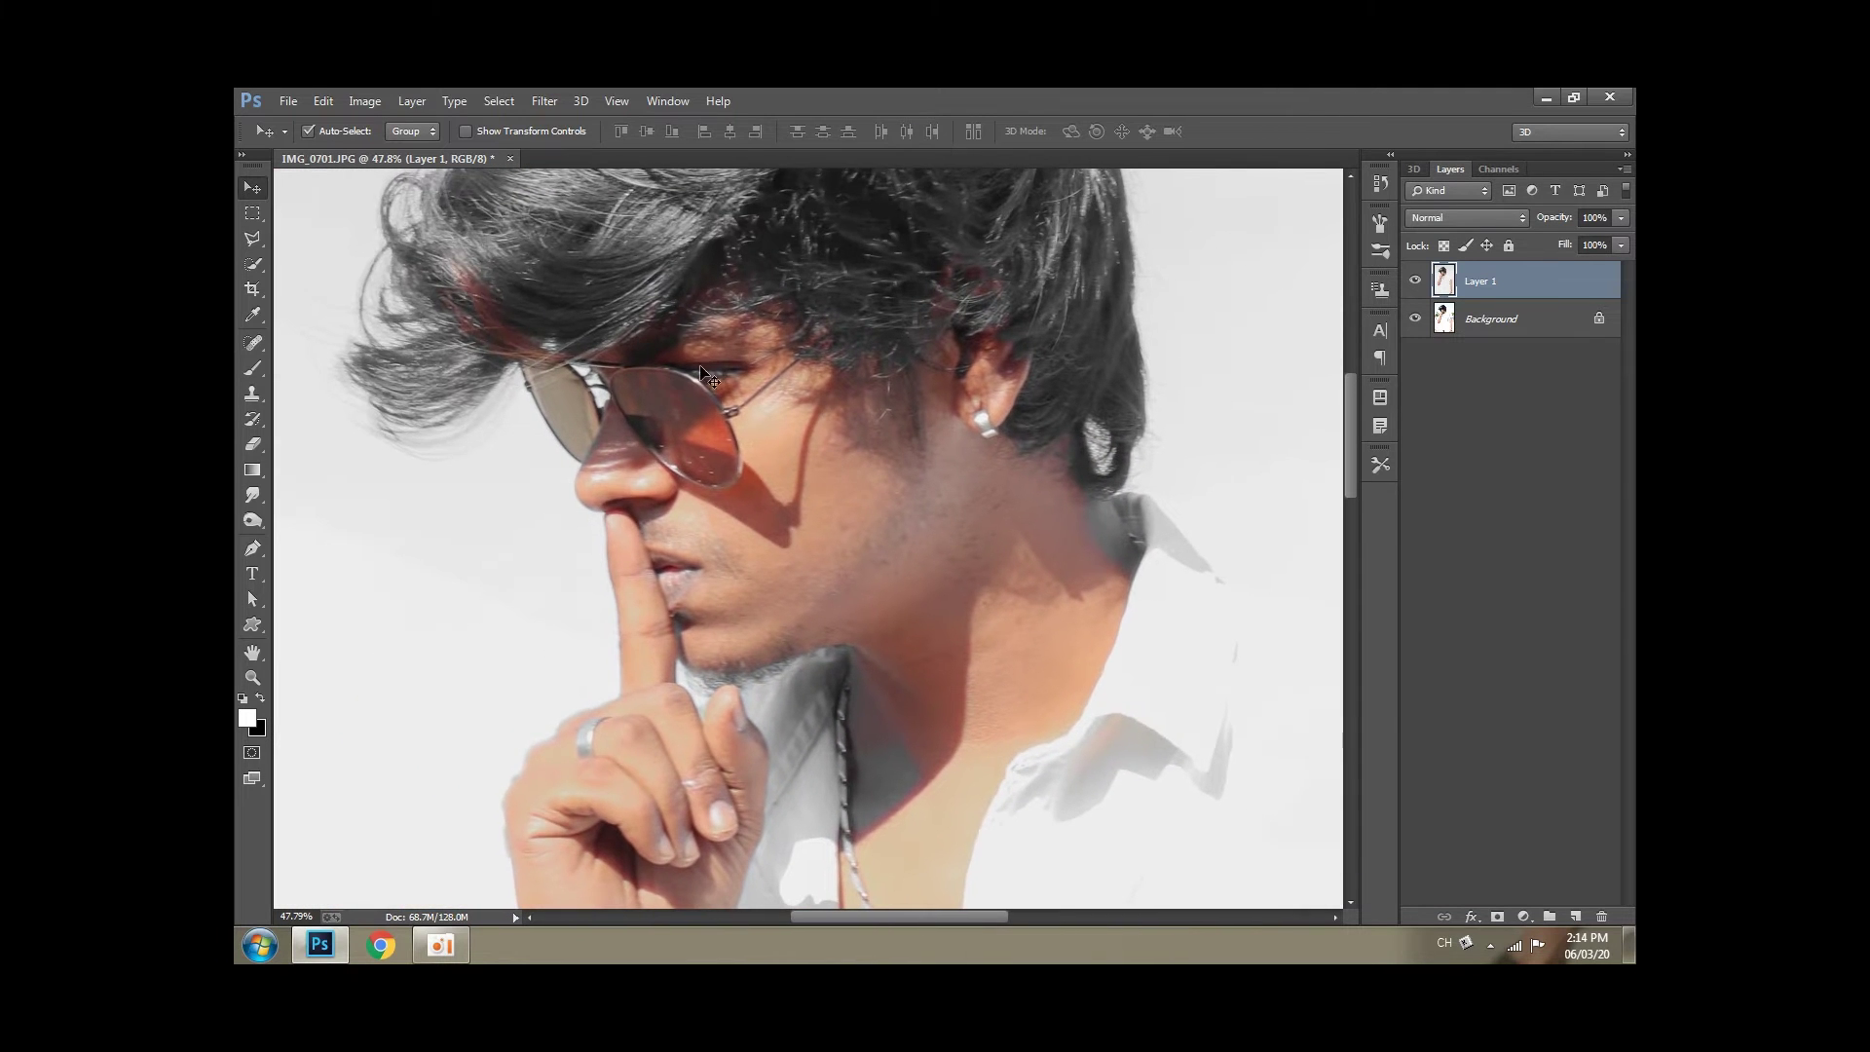
Zoom in on the sunglasses and add a new empty Layer 2 above Layer 1.
left_click_drag(645, 390, 779, 524)
scroll(780, 524, "down", 4)
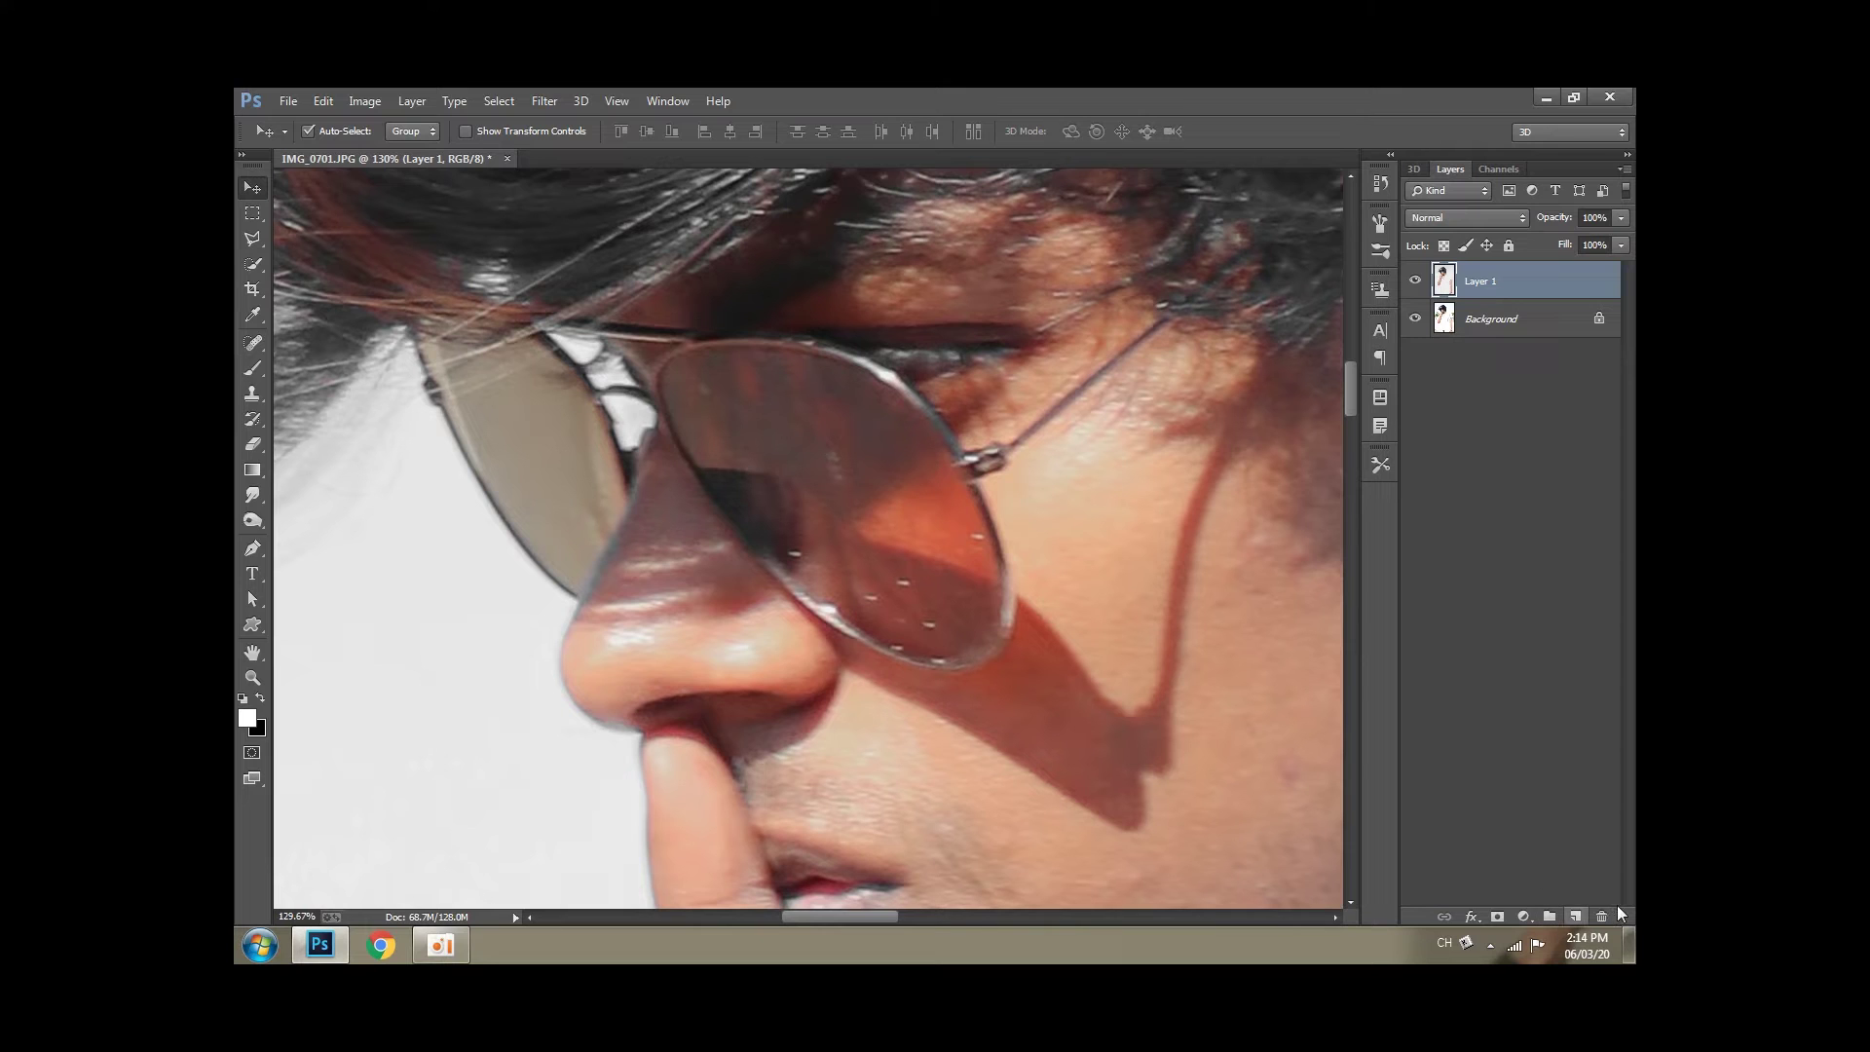
left_click(1578, 917)
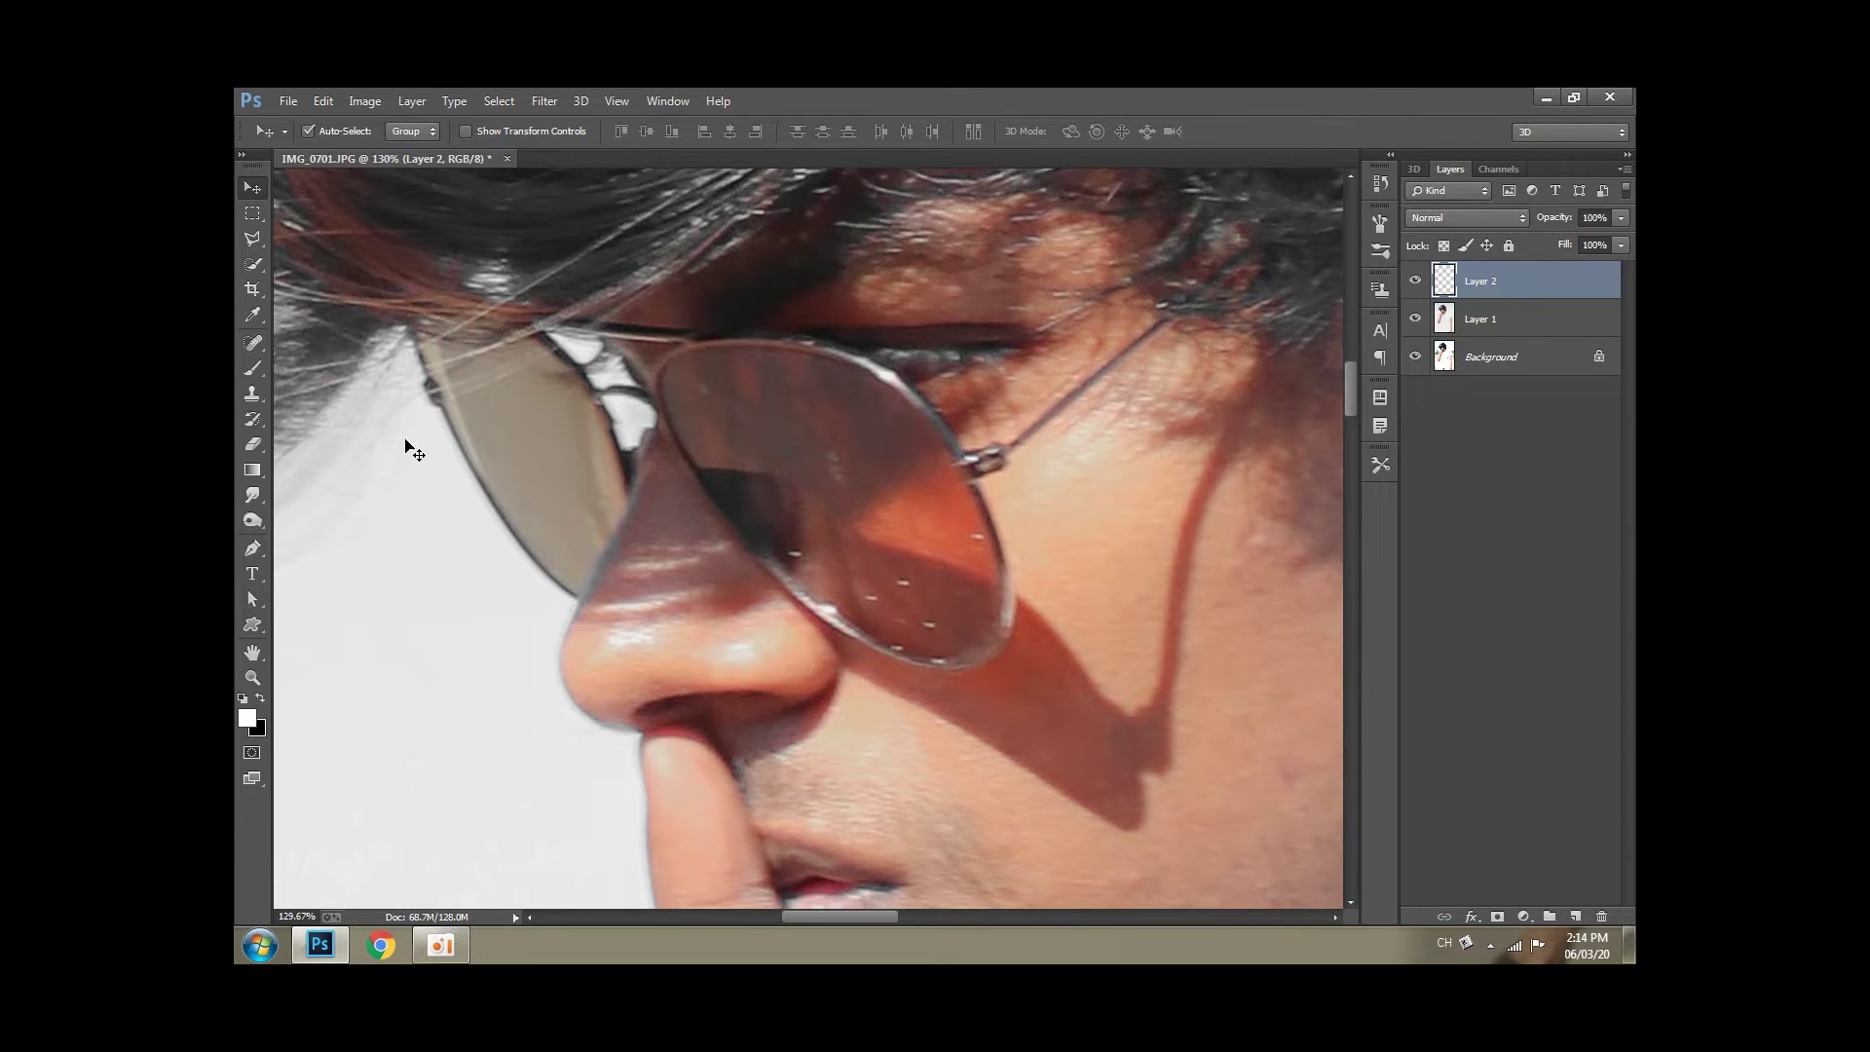
right_click(255, 373)
left_click(248, 717)
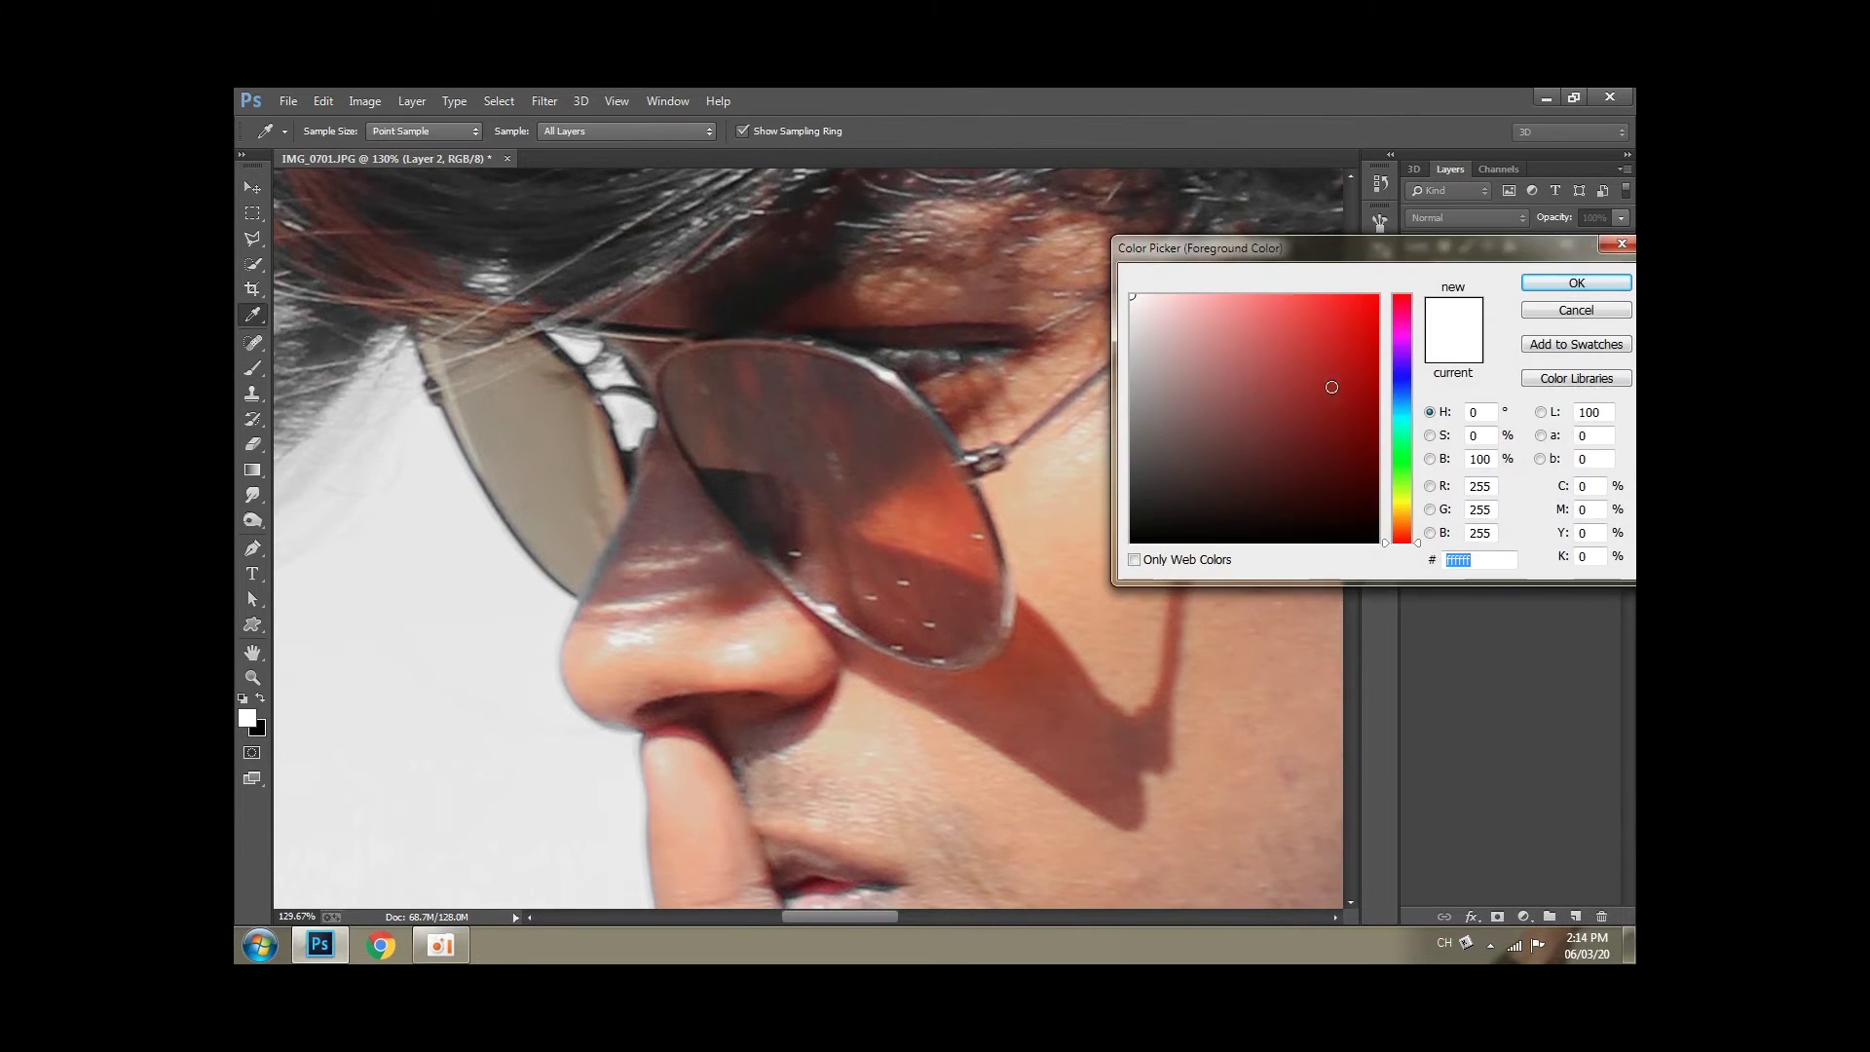
Pick a light cyan foreground colour and set Layer 2's blend mode to Color.
left_click(1402, 431)
left_click(1262, 294)
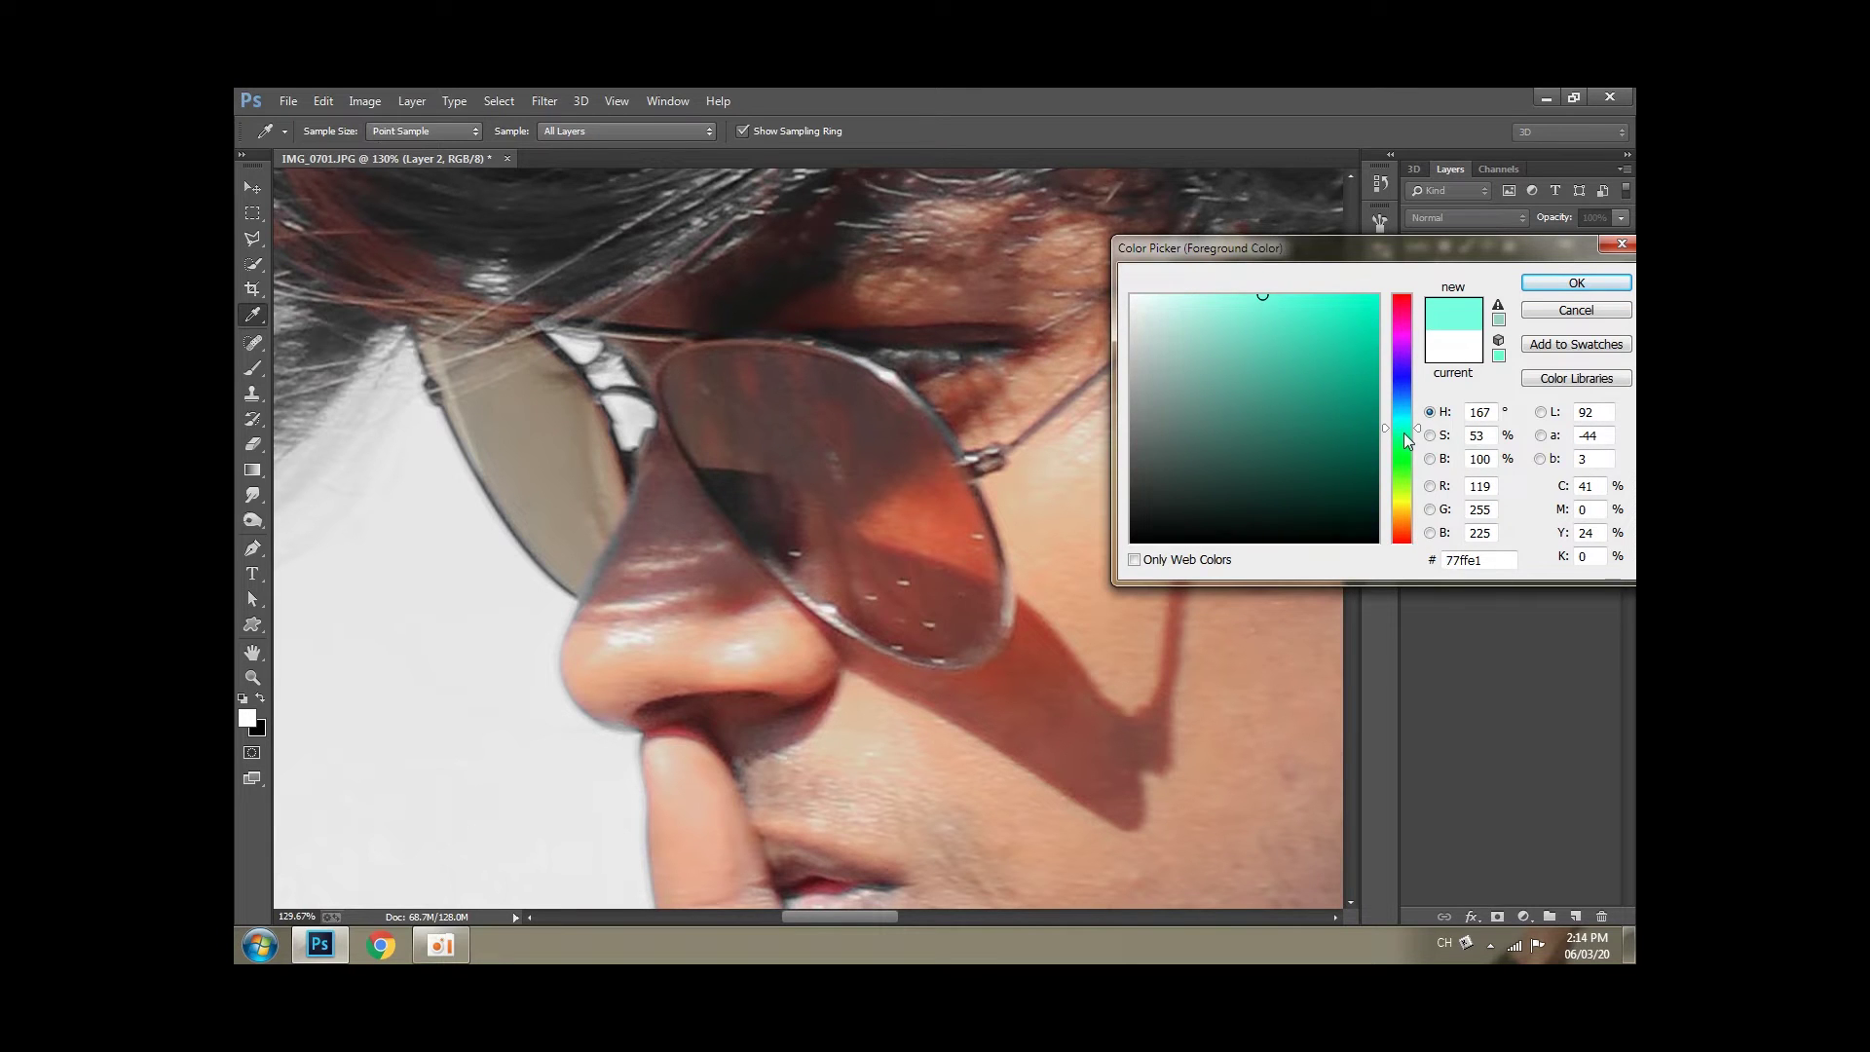
left_click_drag(1404, 432, 1404, 421)
left_click(1527, 284)
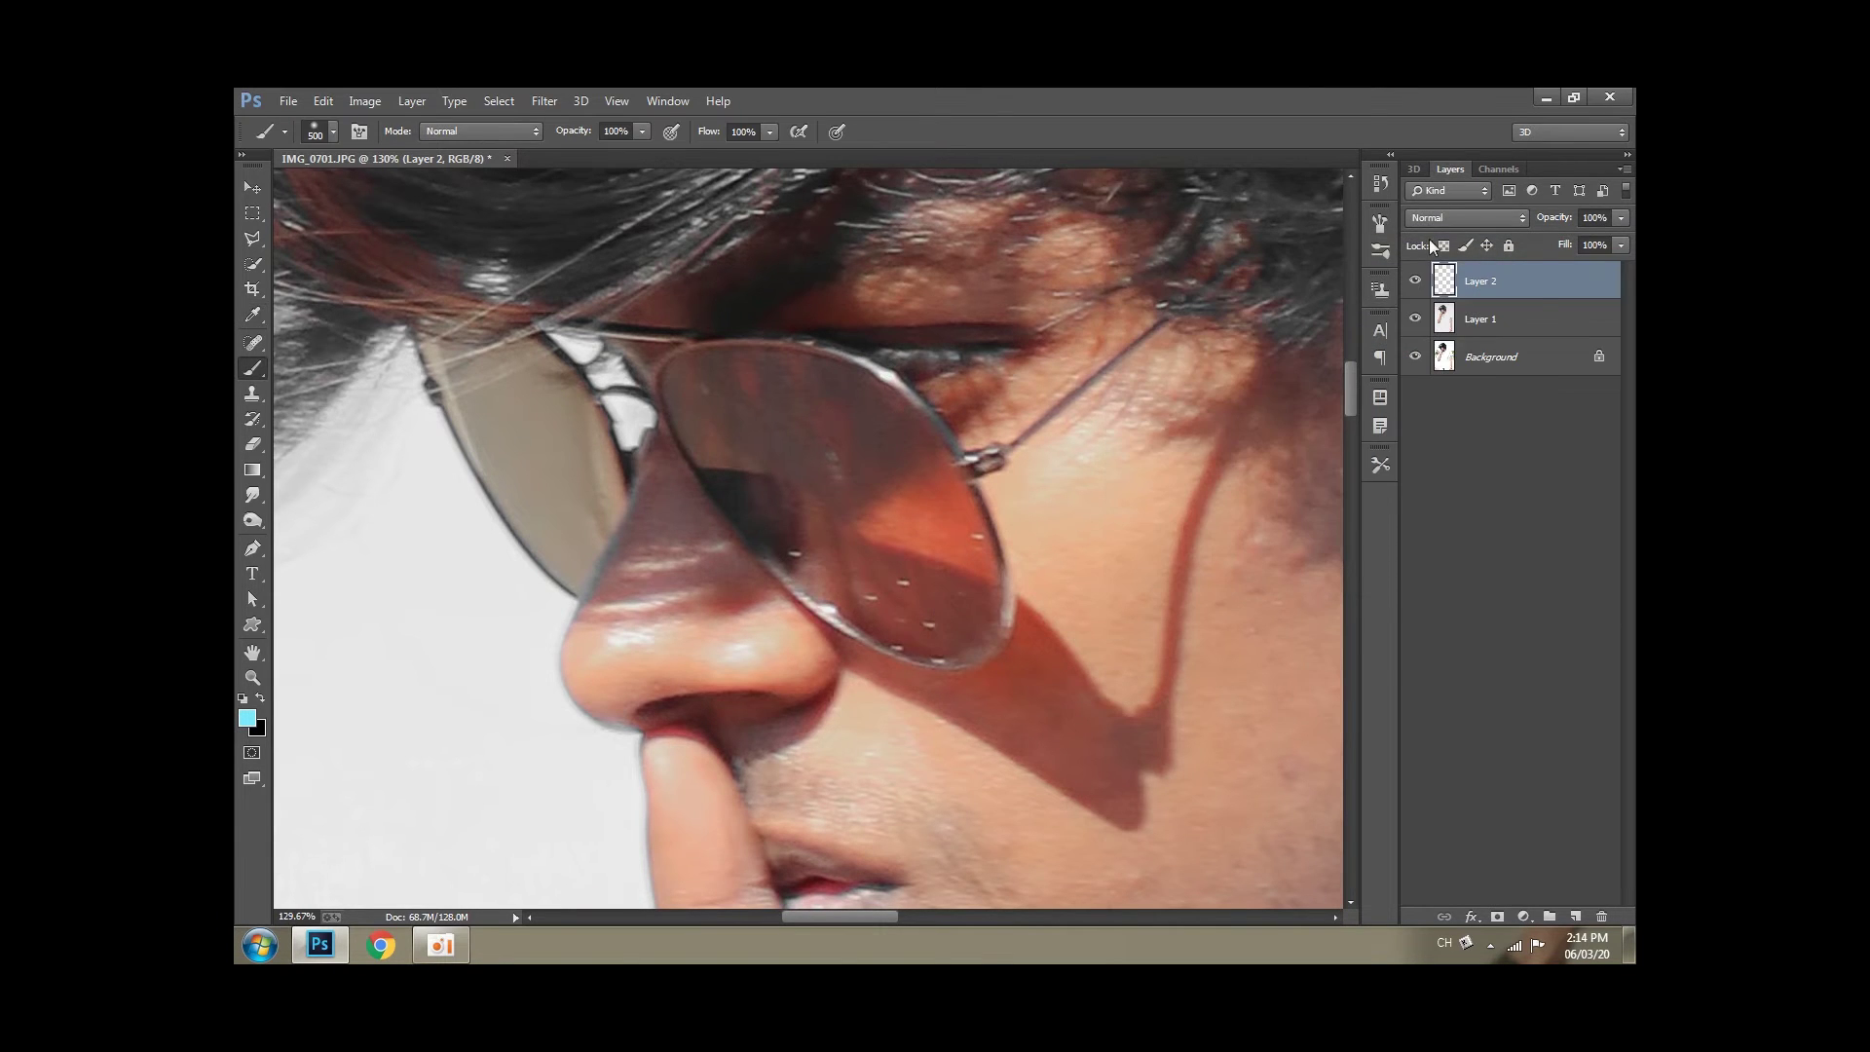
left_click(1463, 217)
left_click(1519, 715)
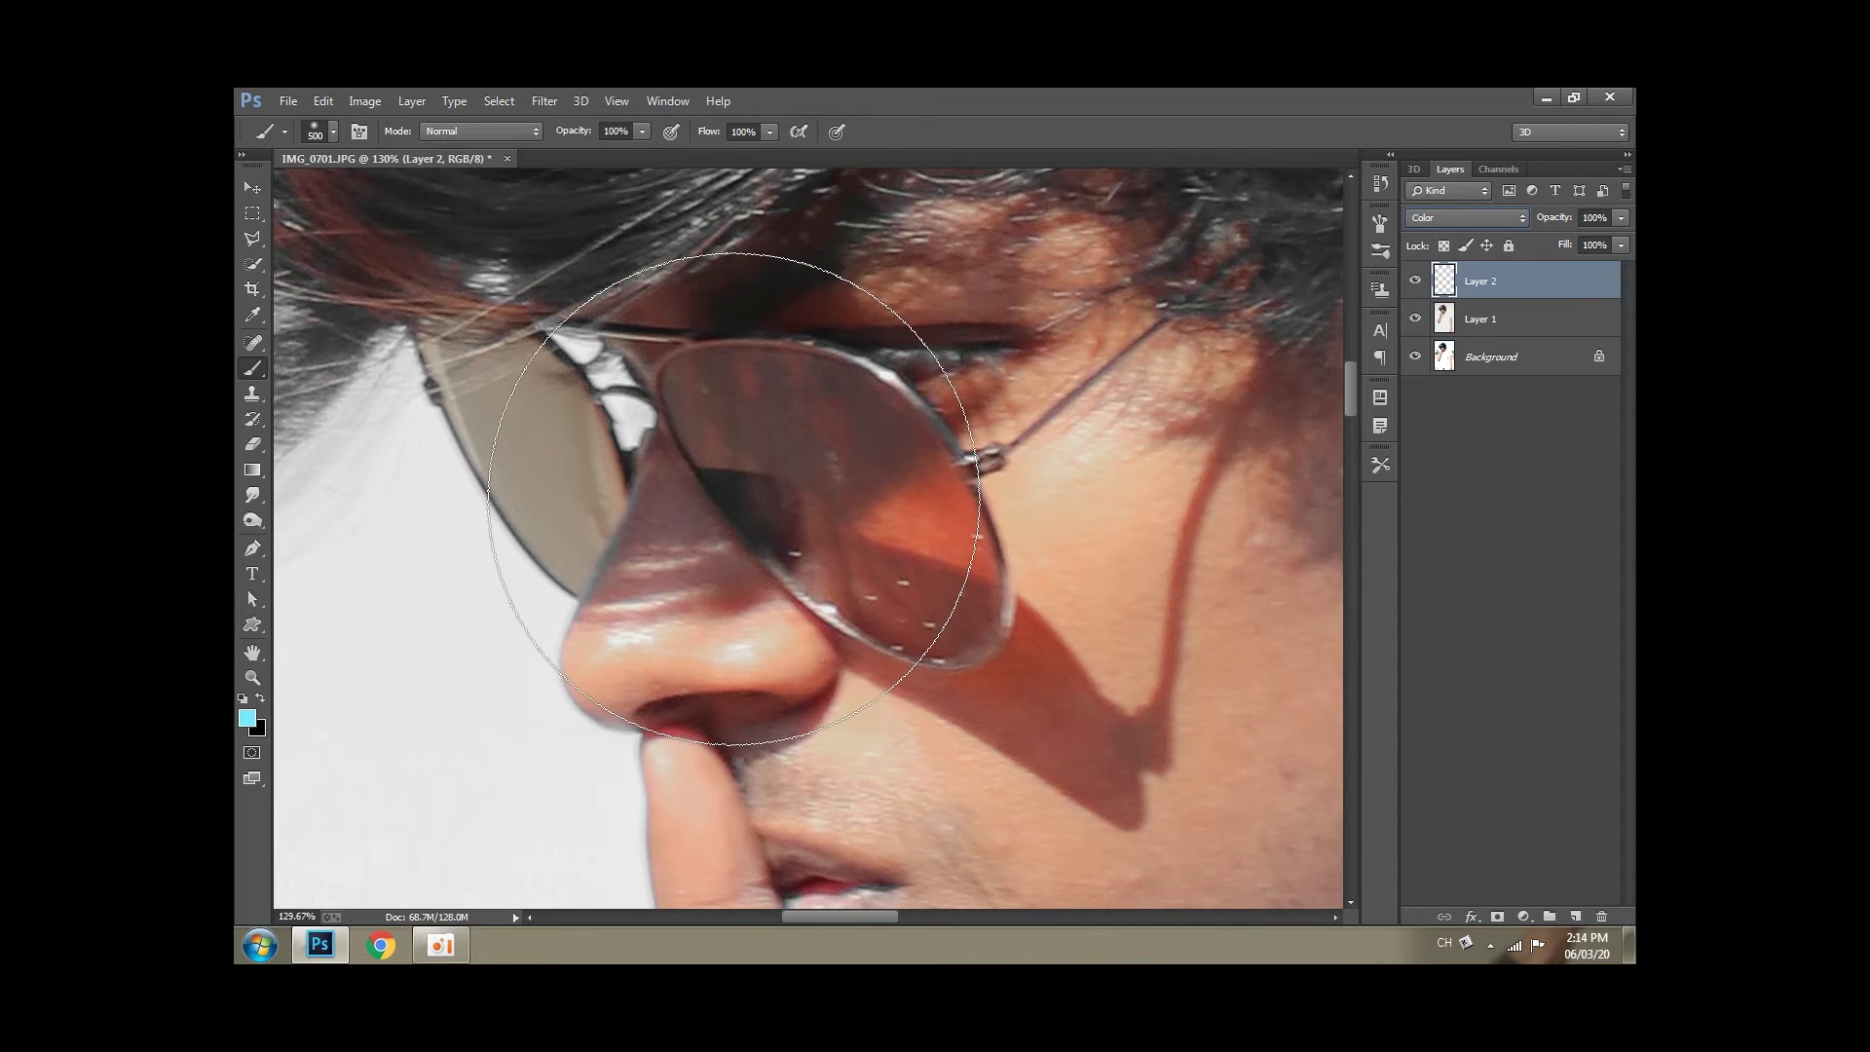
Paint cyan over both sunglass lenses with a 70 px soft brush, adjusting its size.
right_click(782, 499)
left_click_drag(956, 545, 921, 545)
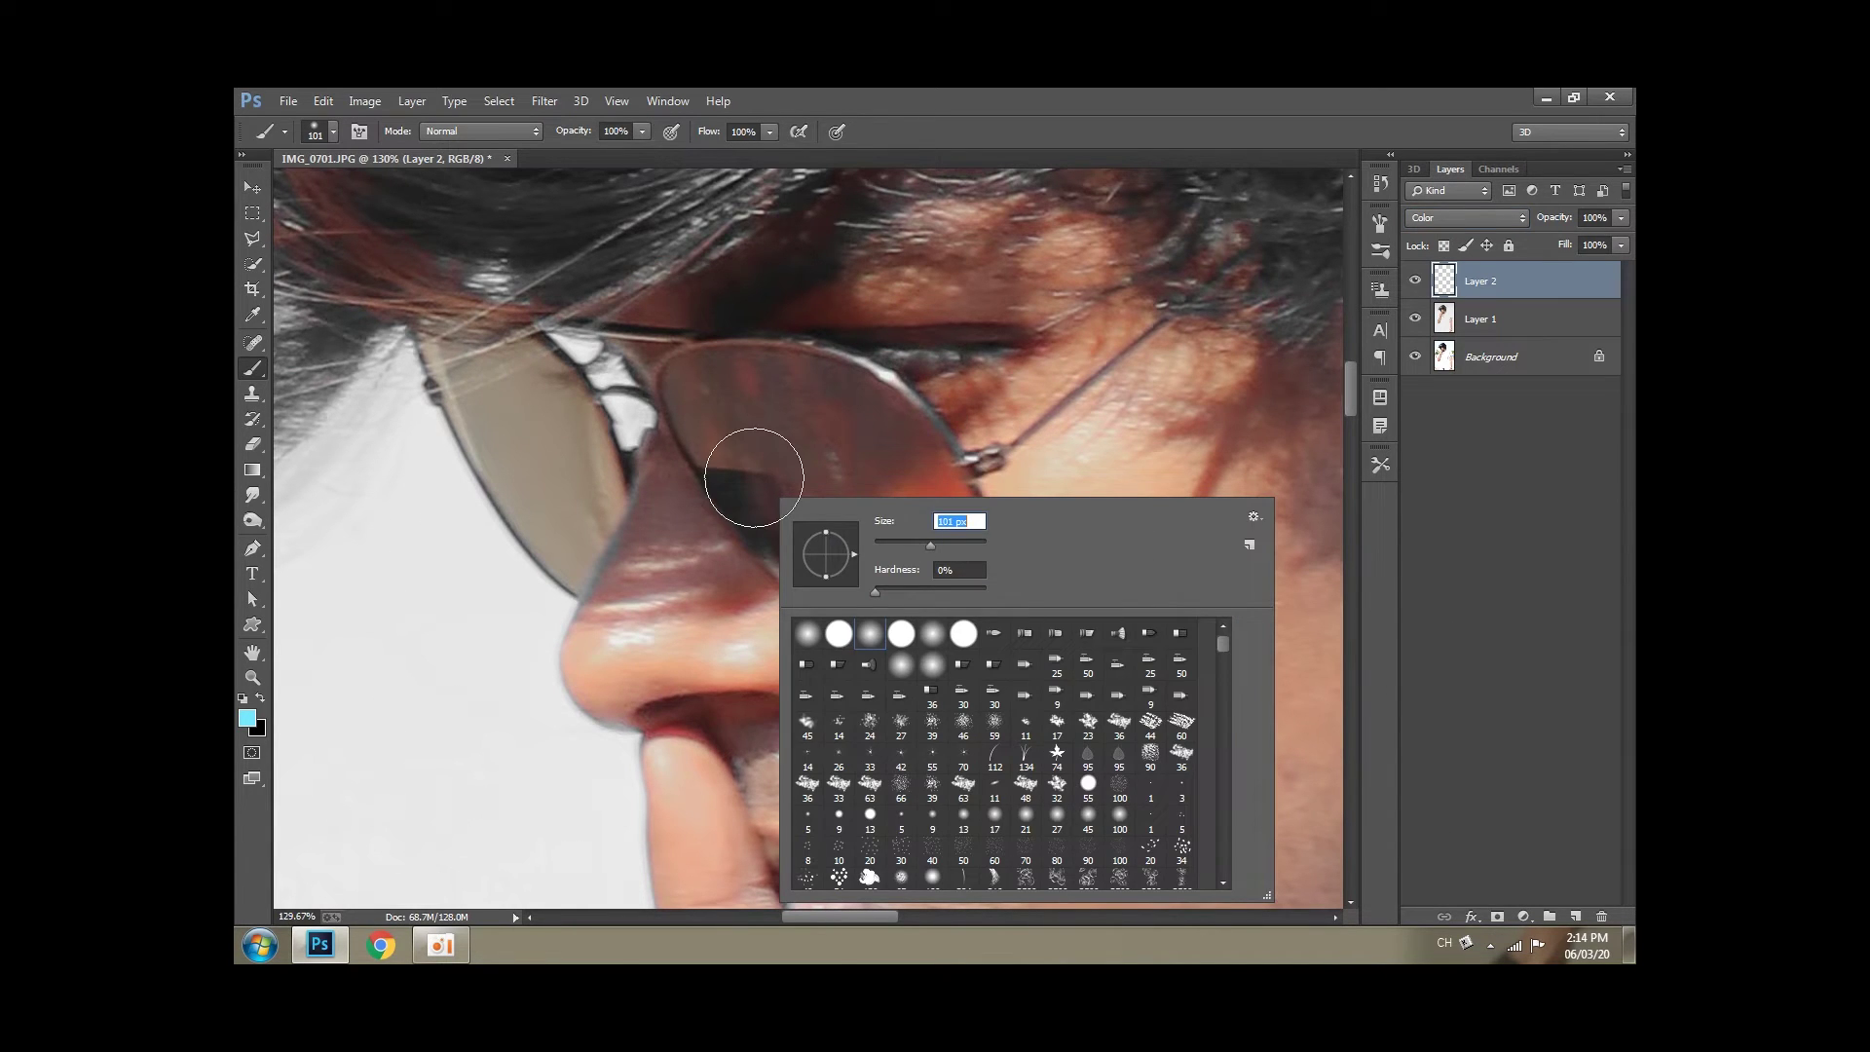
mouse_move(764, 426)
left_mouse_down()
mouse_move(781, 458)
mouse_move(745, 476)
mouse_move(698, 399)
left_mouse_up()
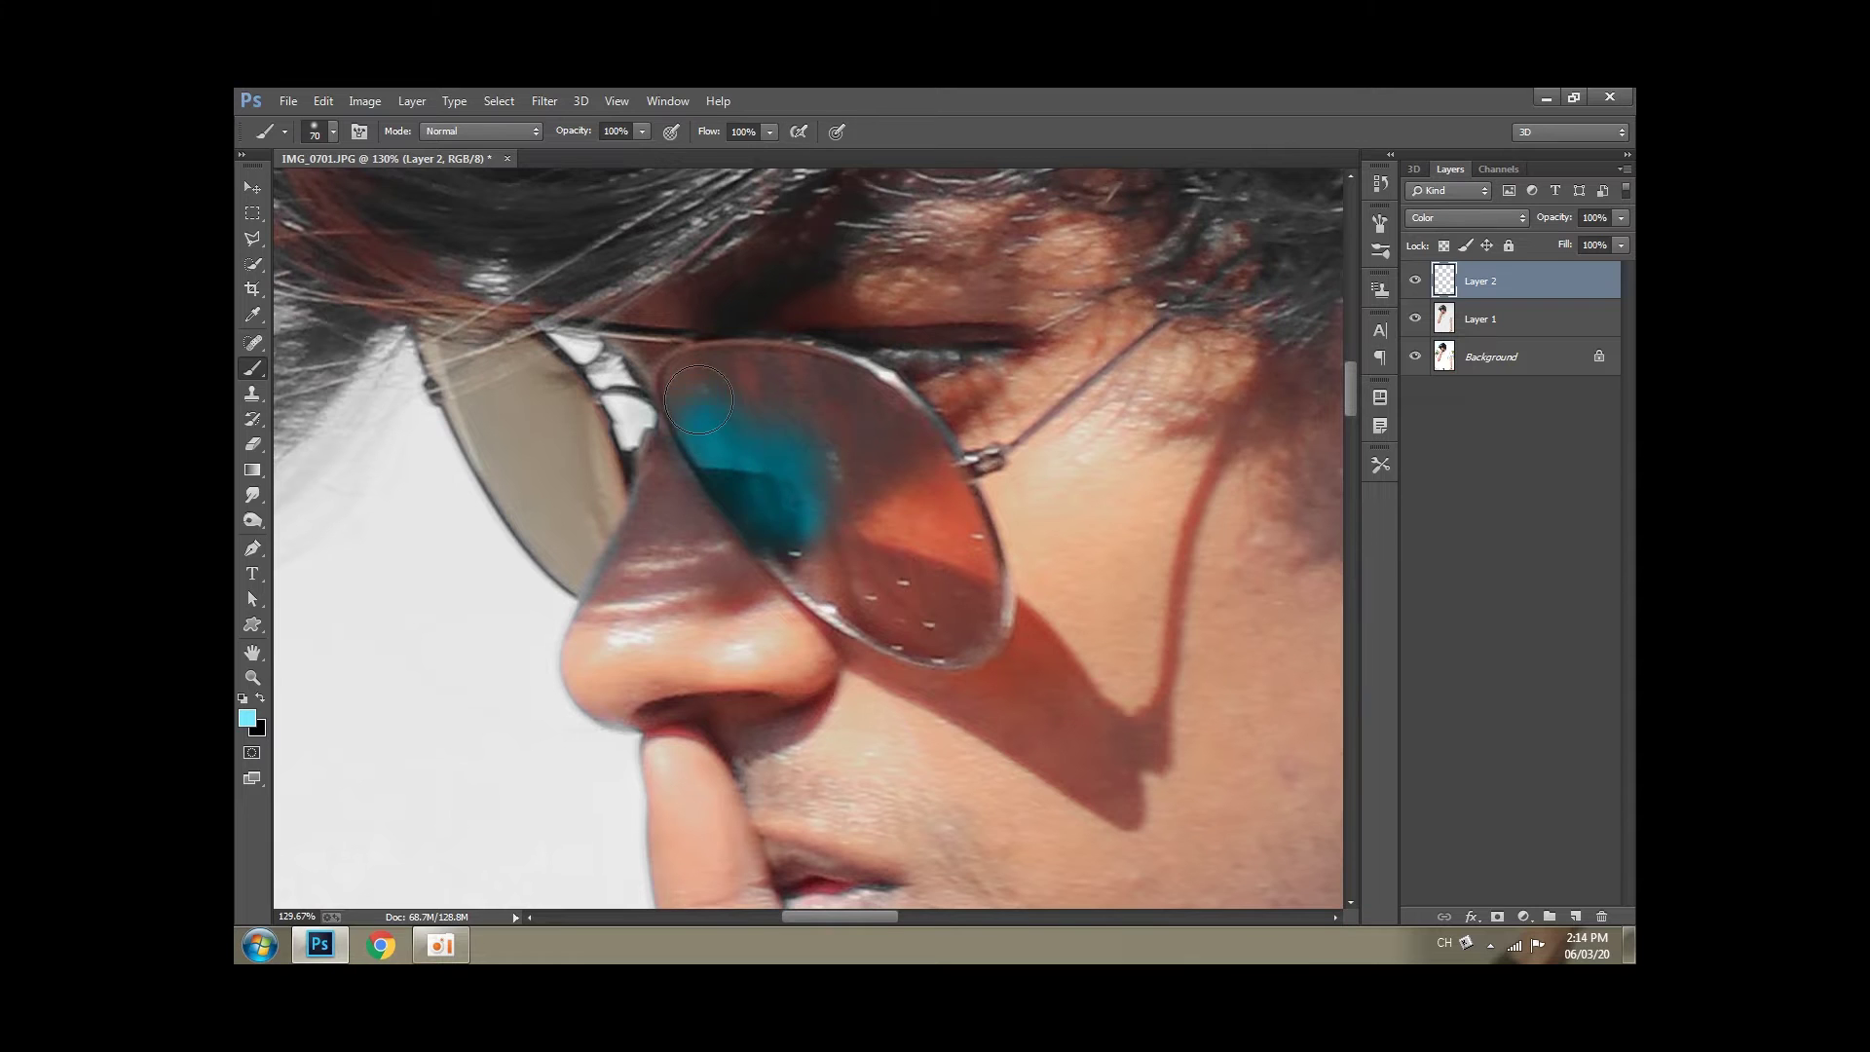
left_click_drag(894, 417, 966, 573)
key("]")
left_click_drag(864, 522, 1207, 587)
key("bracketleft")
key("bracketleft")
mouse_move(833, 555)
left_mouse_down()
mouse_move(764, 419)
mouse_move(837, 428)
mouse_move(877, 477)
mouse_move(906, 565)
mouse_move(870, 643)
mouse_move(755, 409)
mouse_move(871, 546)
mouse_move(882, 630)
left_mouse_up()
key("bracketleft")
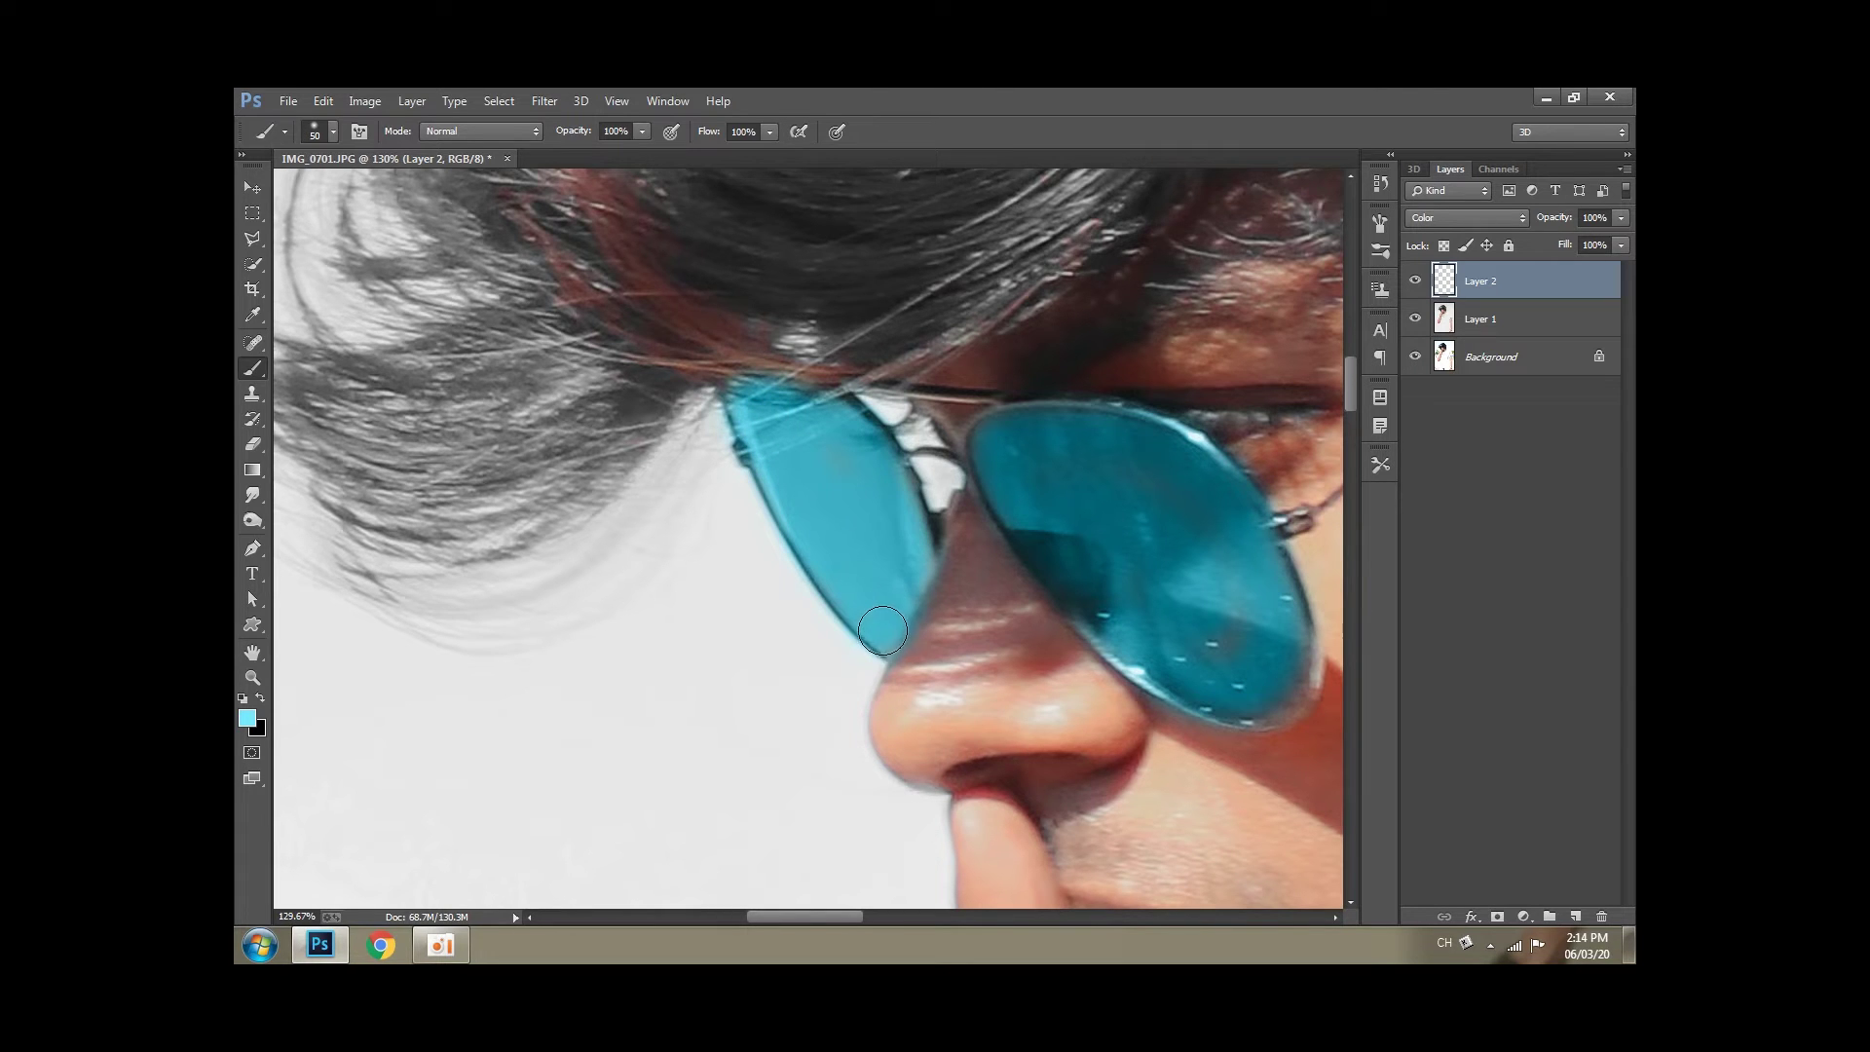
key("bracketleft")
scroll(961, 457, "down", 3)
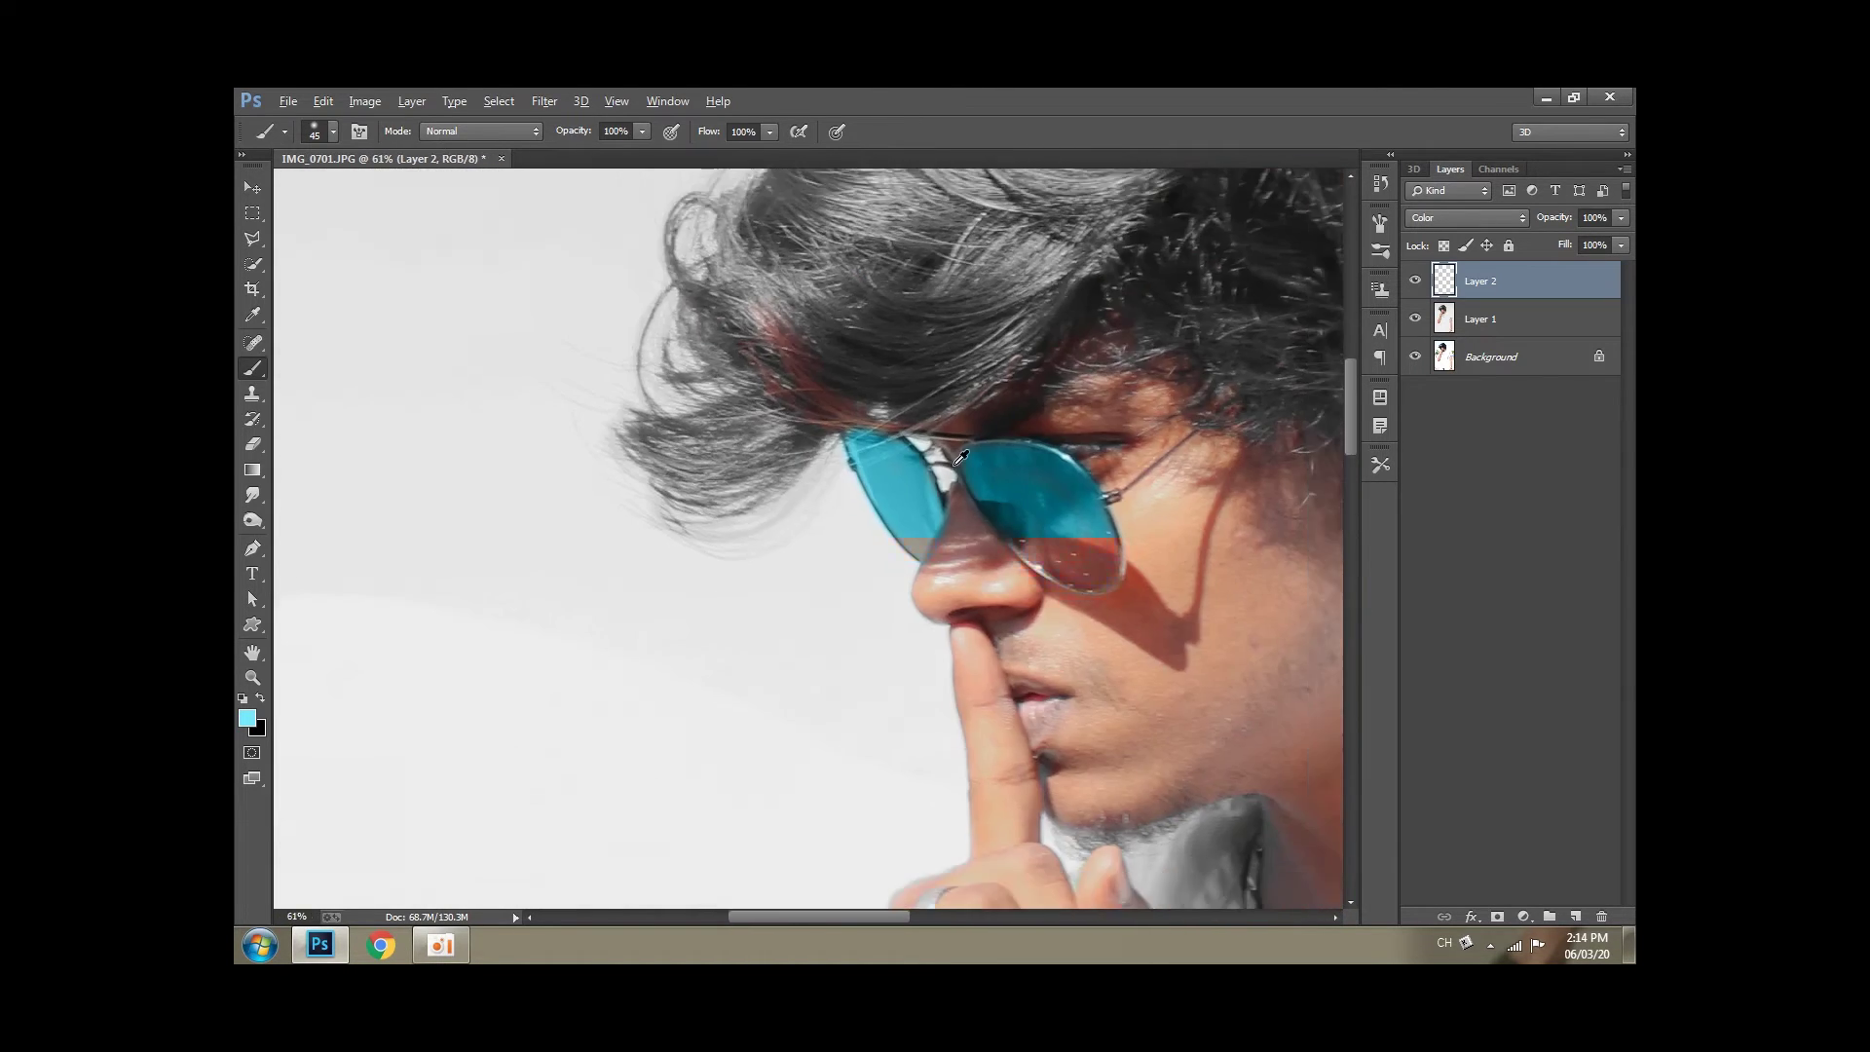
scroll(962, 458, "down", 3)
scroll(969, 453, "down", 3)
scroll(979, 448, "down", 2)
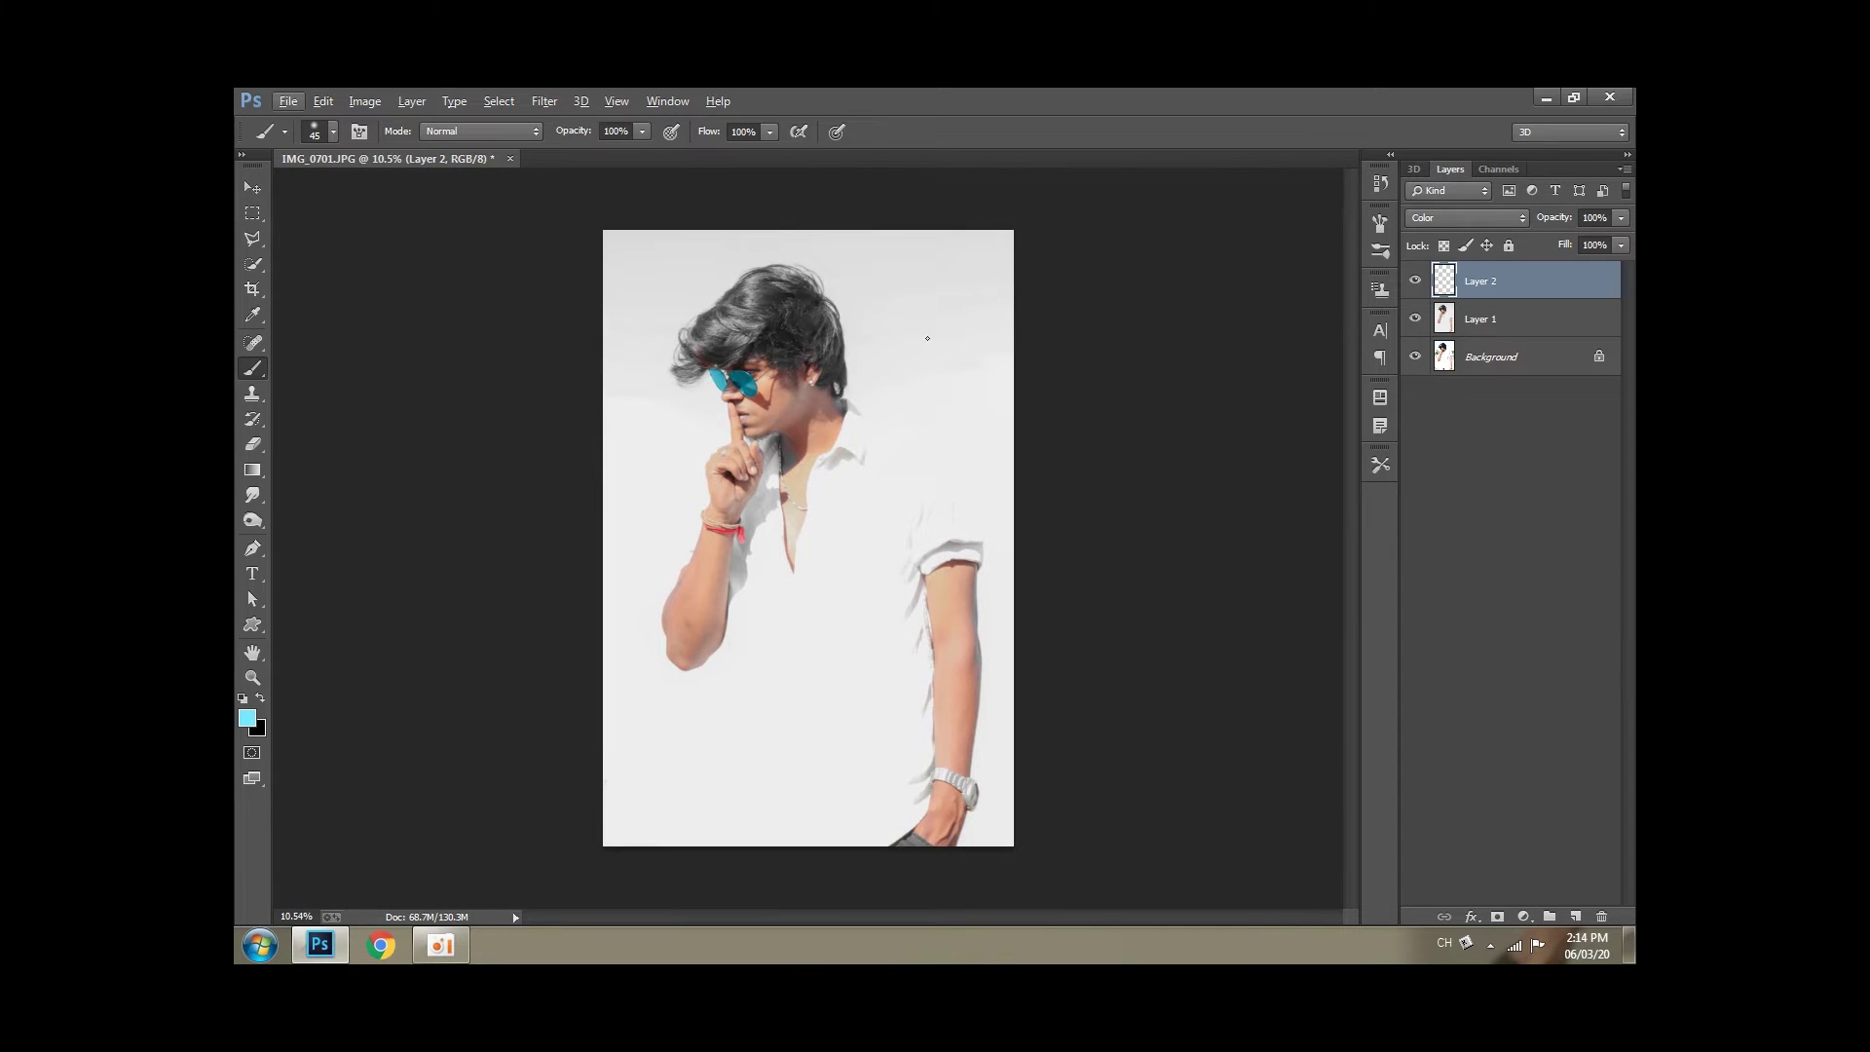
Merge Layer 1 and Layer 2 into a single Layer 2.
left_click(1499, 329, "shift")
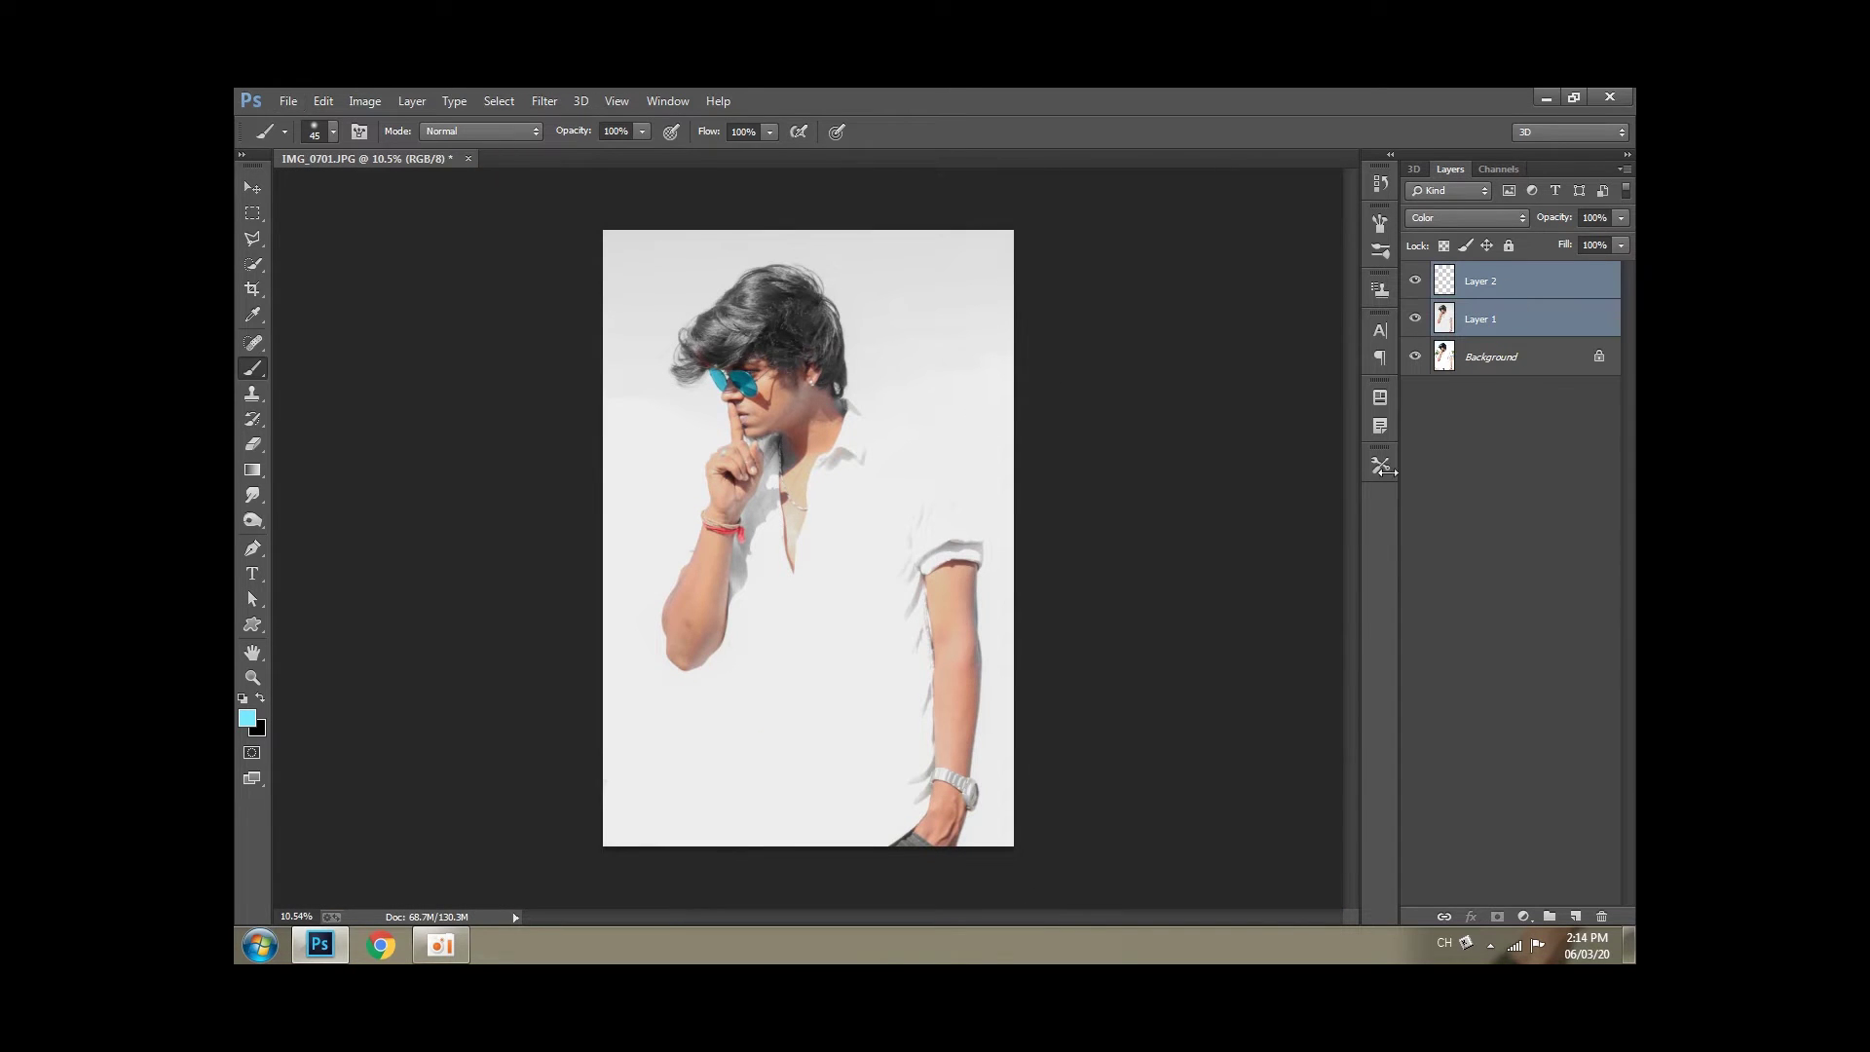
right_click(1500, 324)
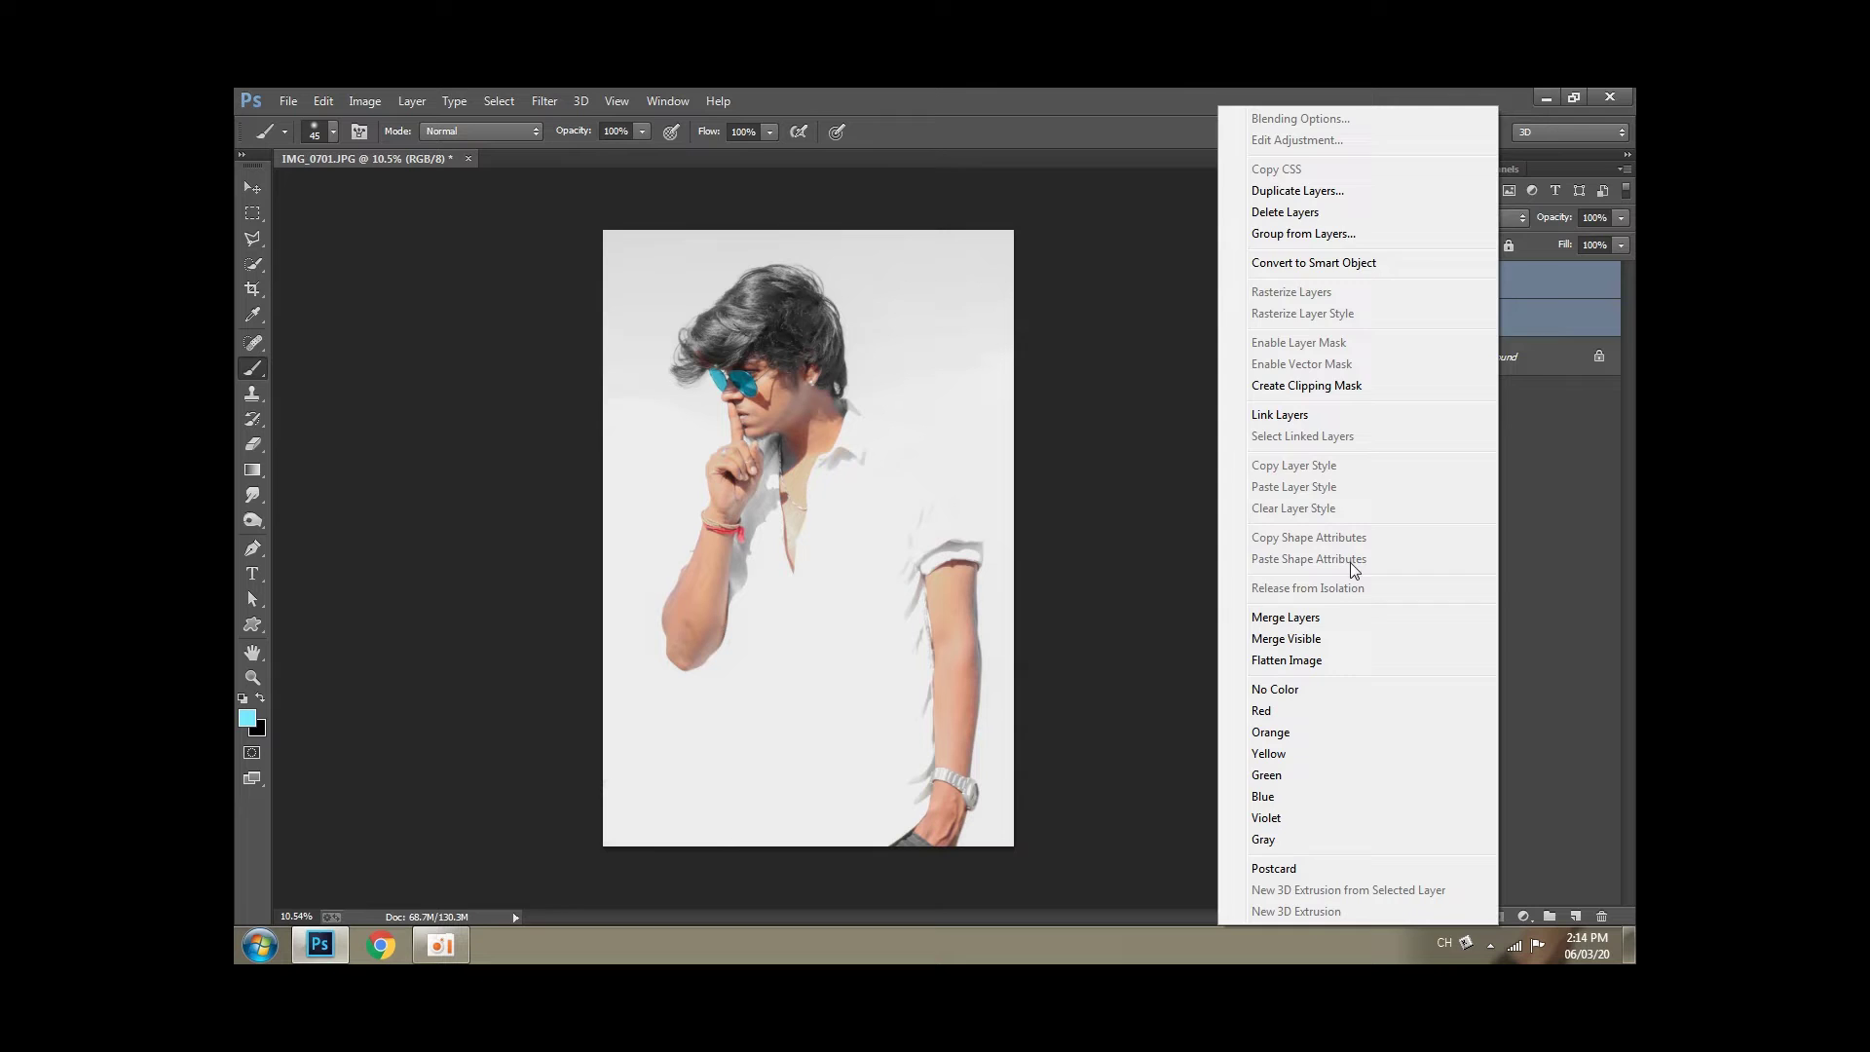
left_click(1348, 616)
left_click(1415, 282)
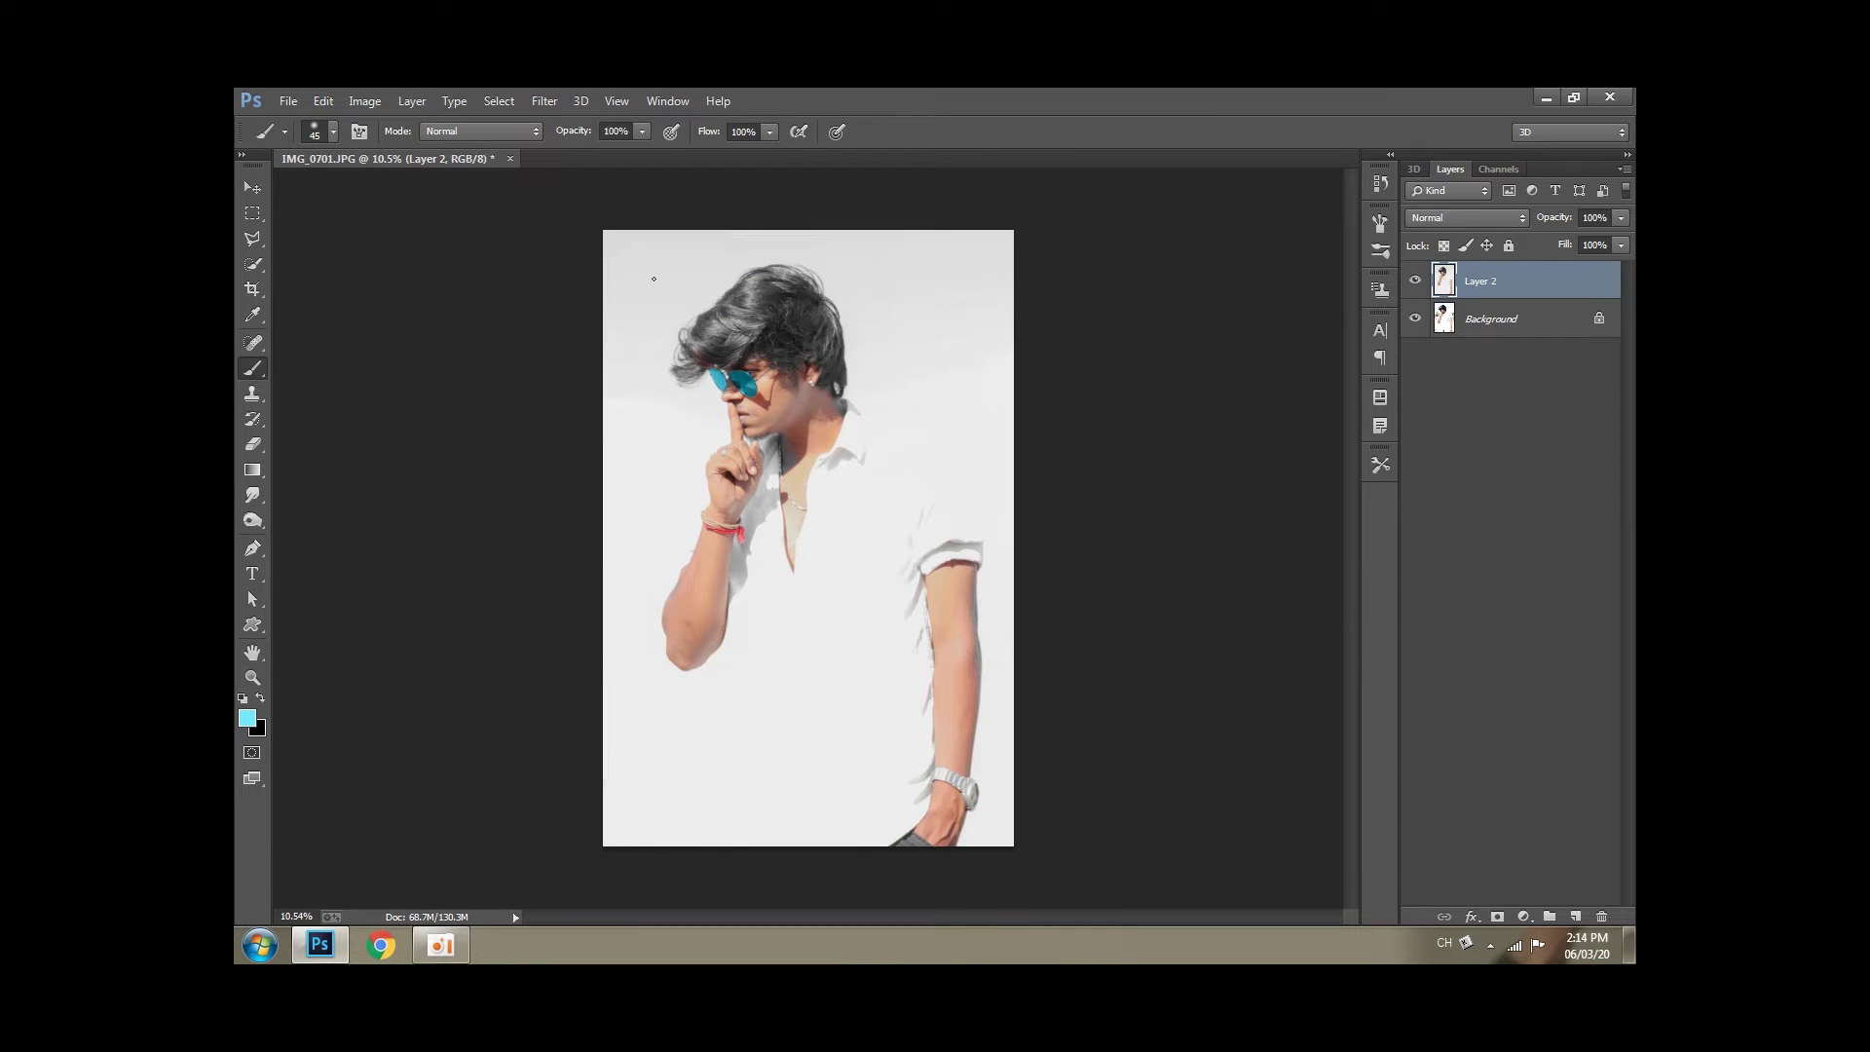
Switch to the Move tool and toggle Layer 2's visibility to compare before and after.
left_click(252, 187)
scroll(769, 390, "up", 5)
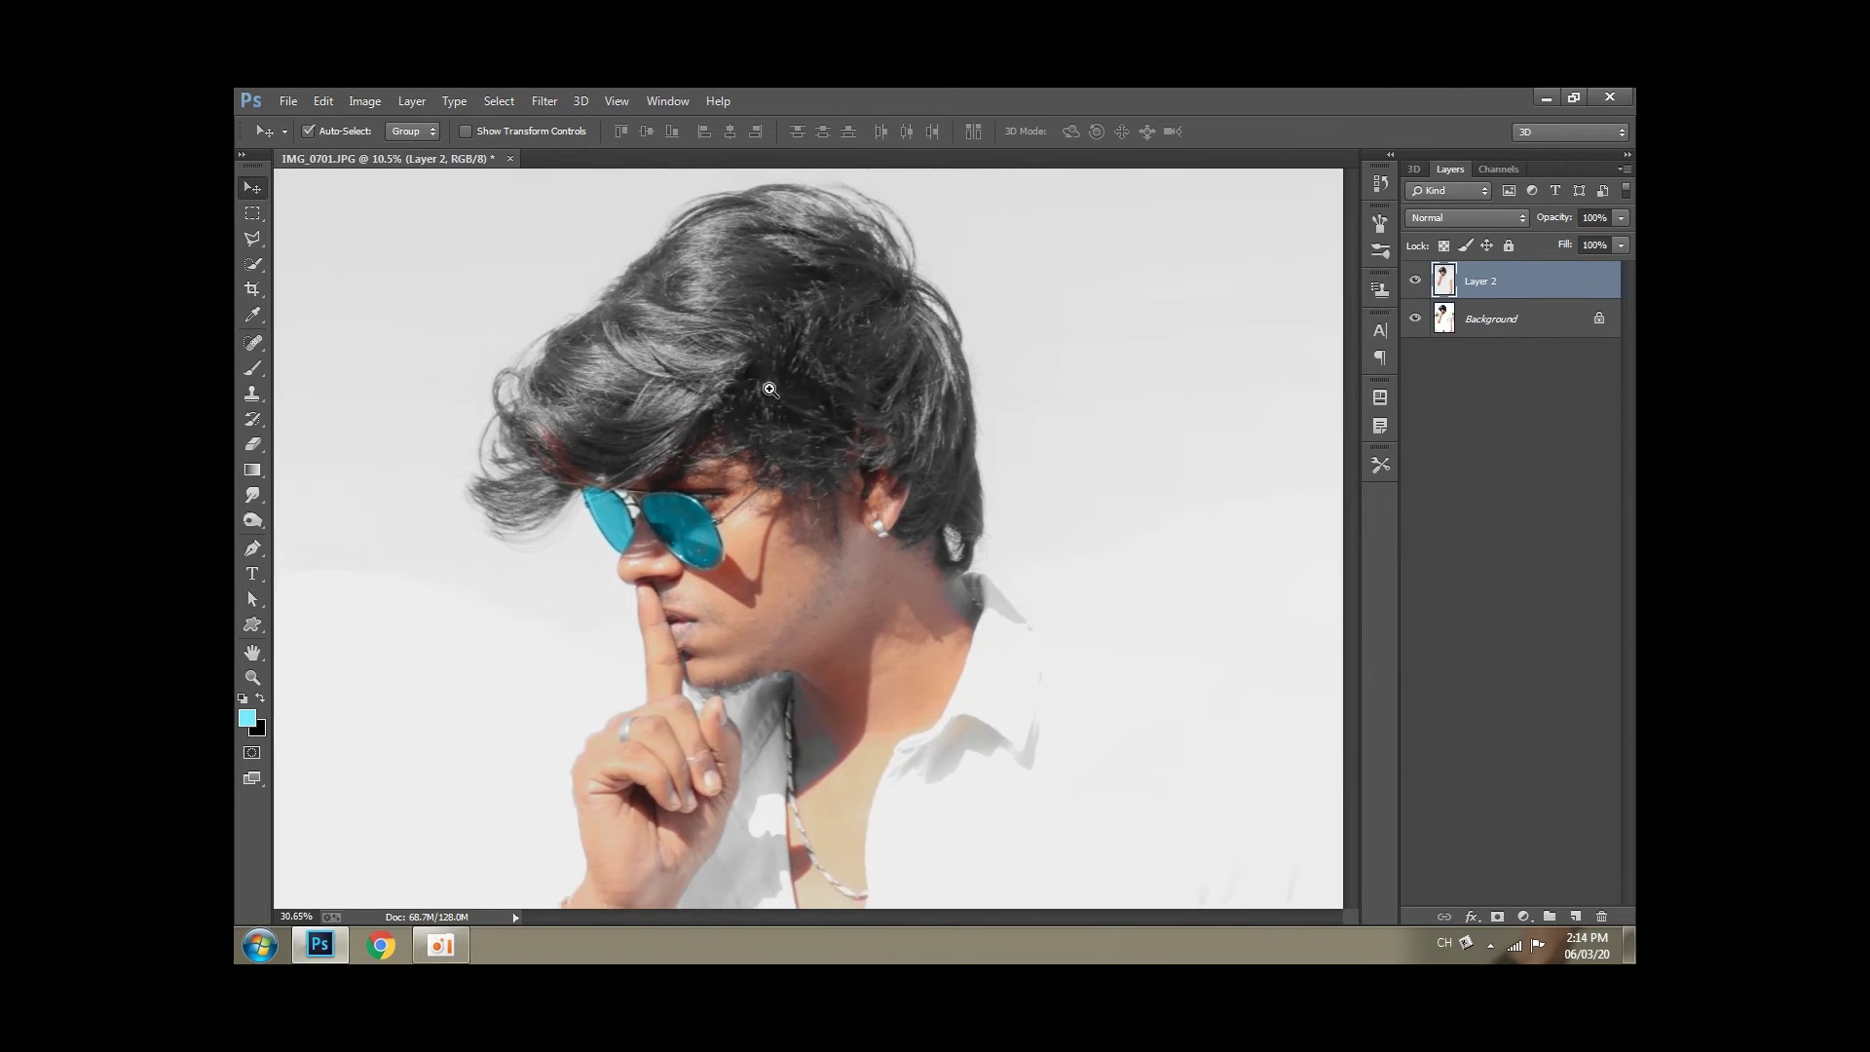
scroll(769, 389, "up", 2)
scroll(770, 389, "up", 2)
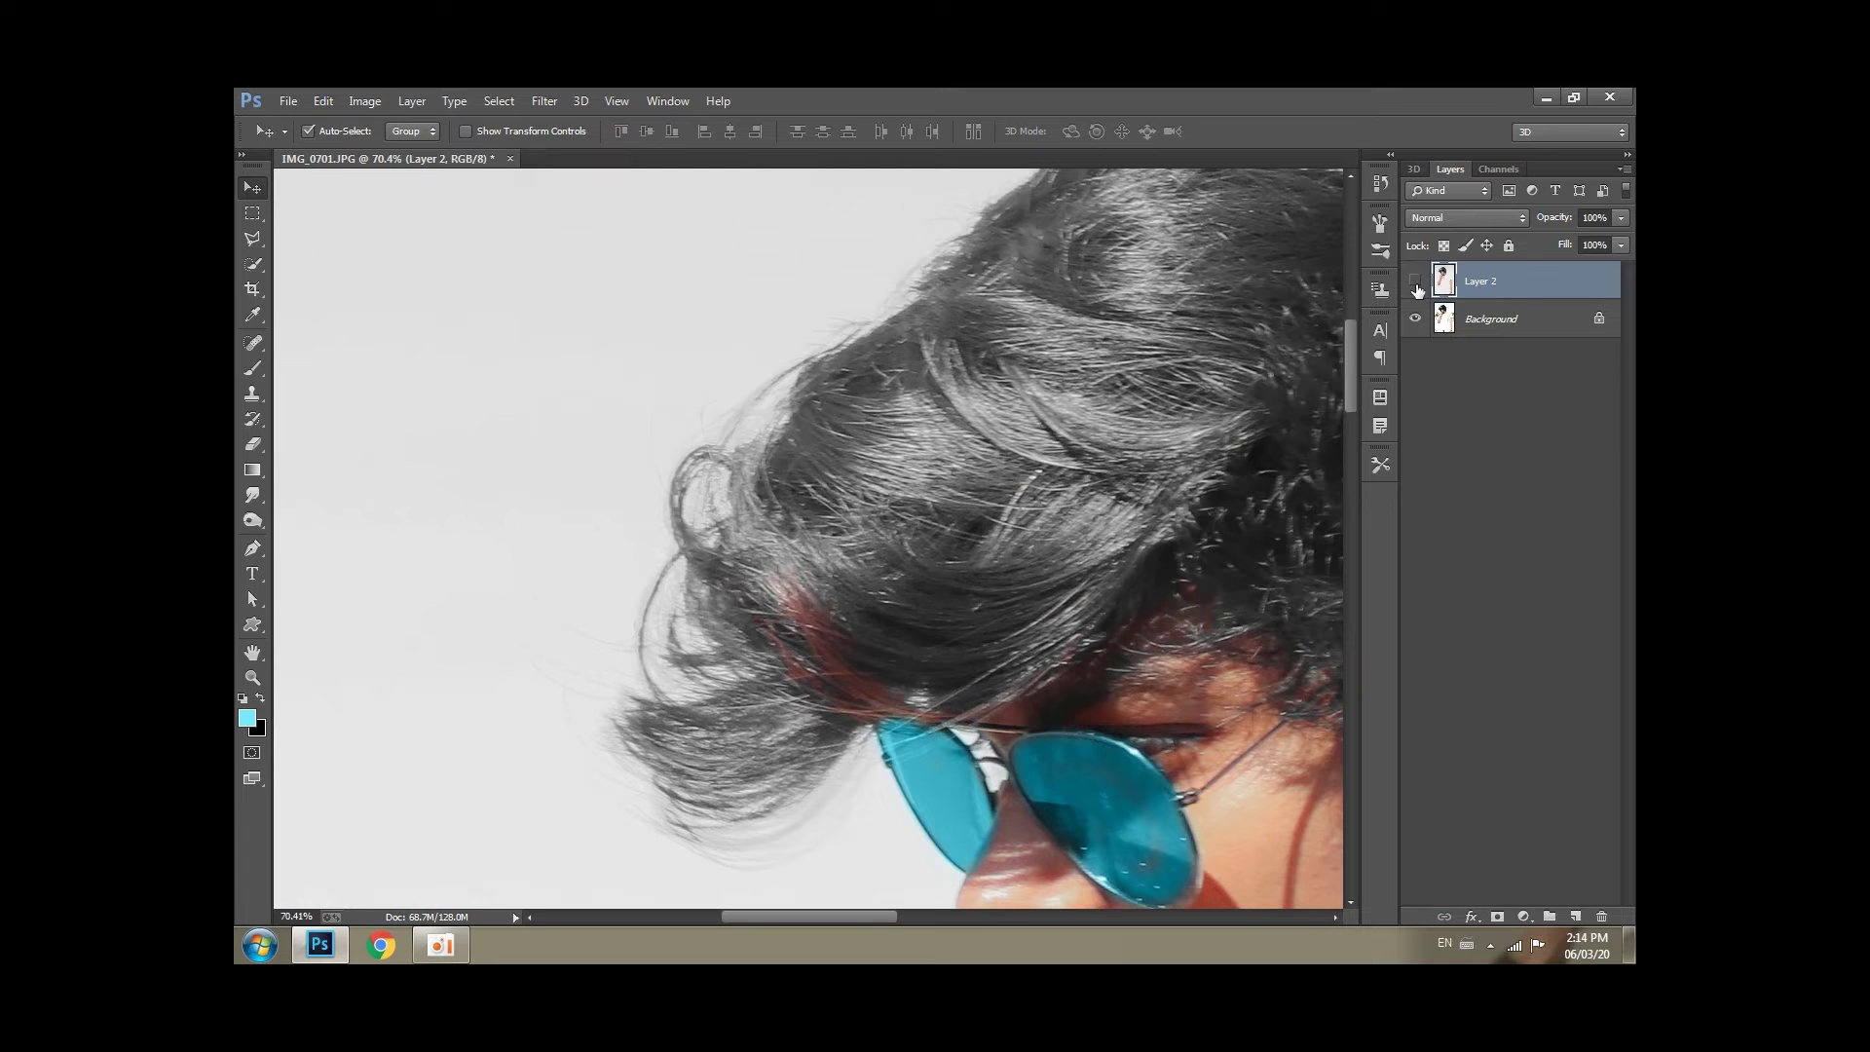
left_click(1415, 282)
scroll(1113, 411, "down", 4)
scroll(1101, 430, "down", 2)
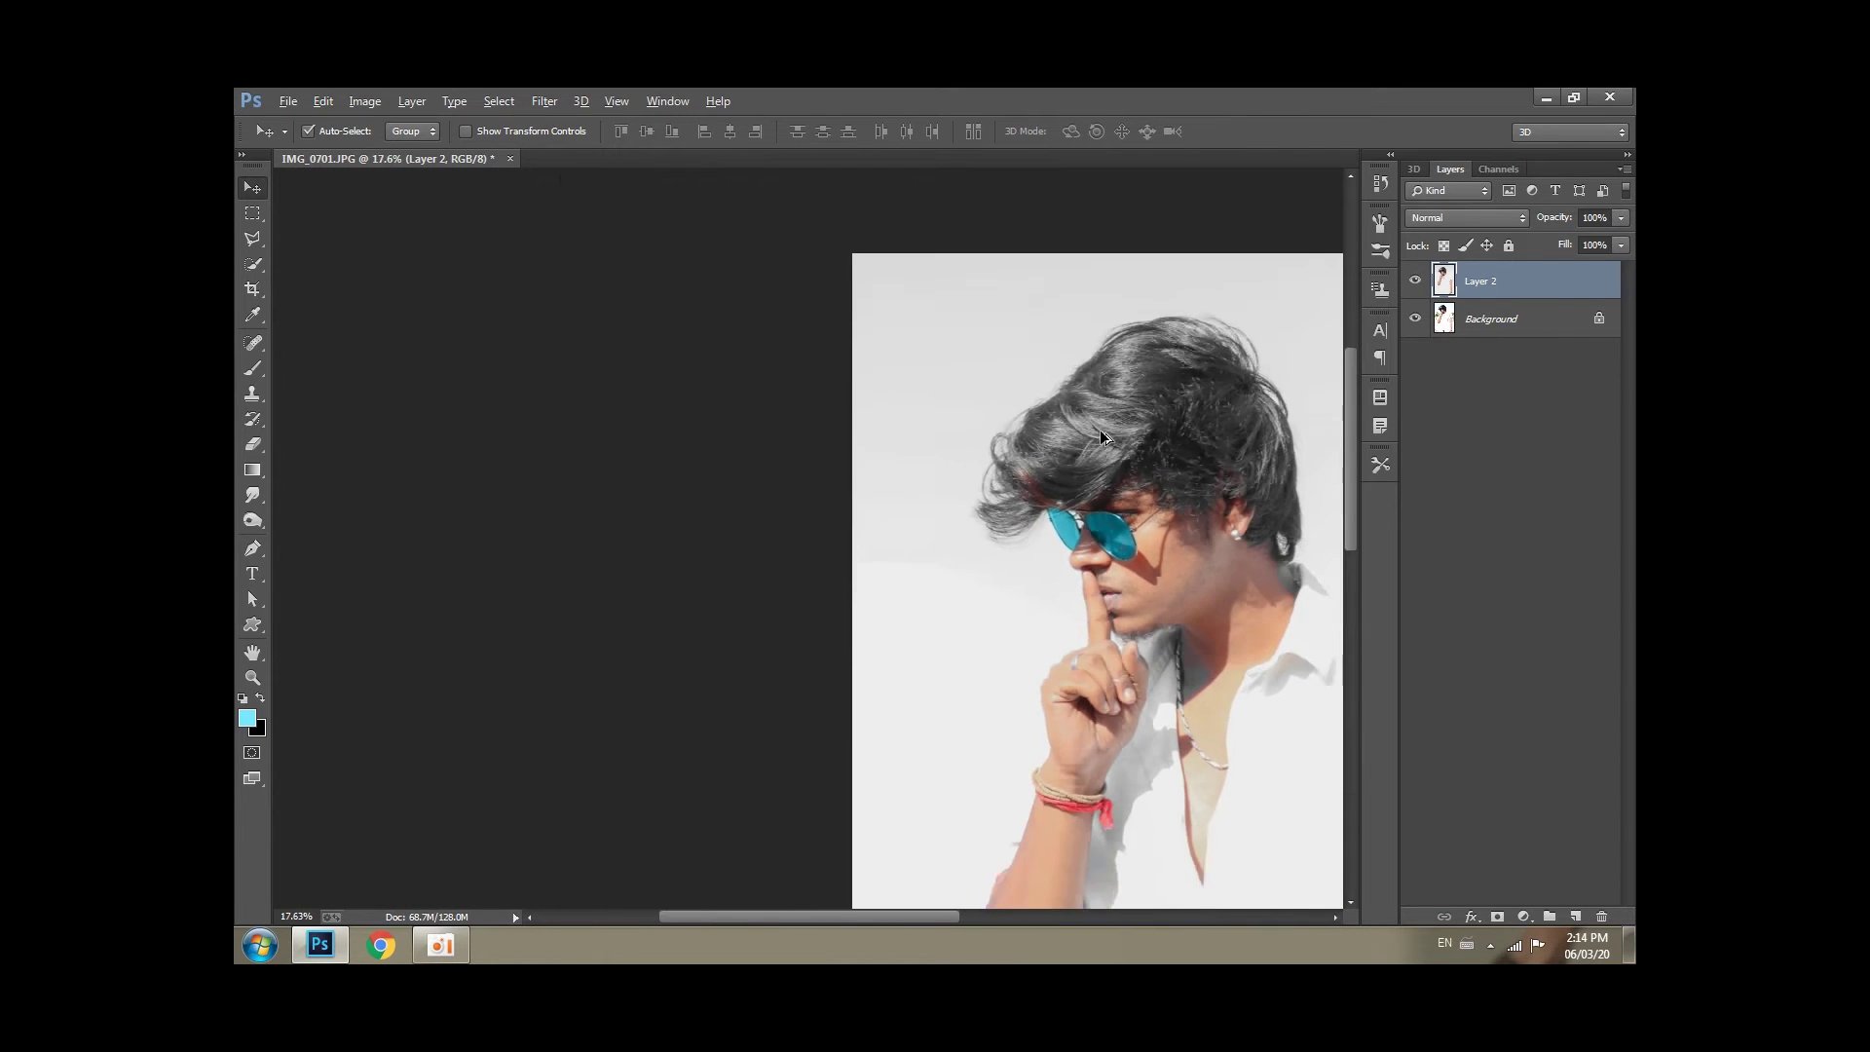
scroll(1100, 430, "down", 2)
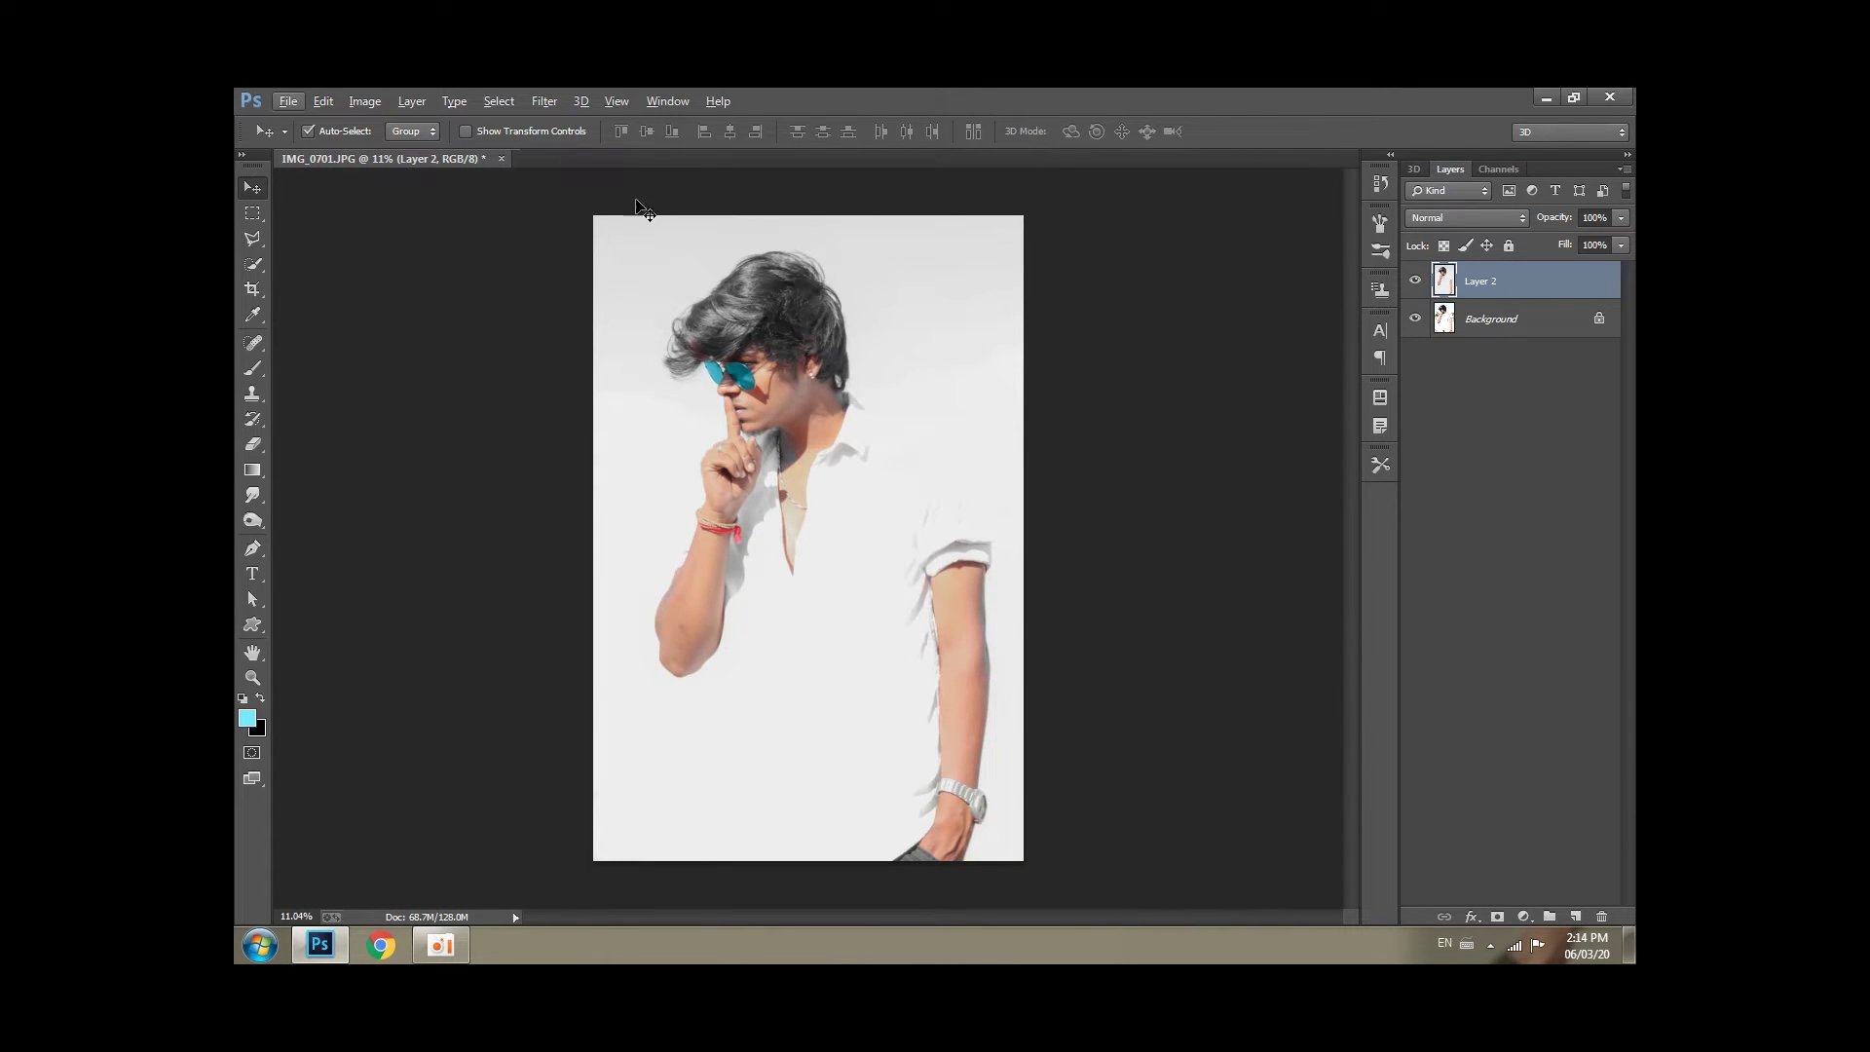
Duplicate Layer 2 and raise Clarity to +10 in the Camera Raw Filter.
left_click_drag(1480, 283, 1585, 917)
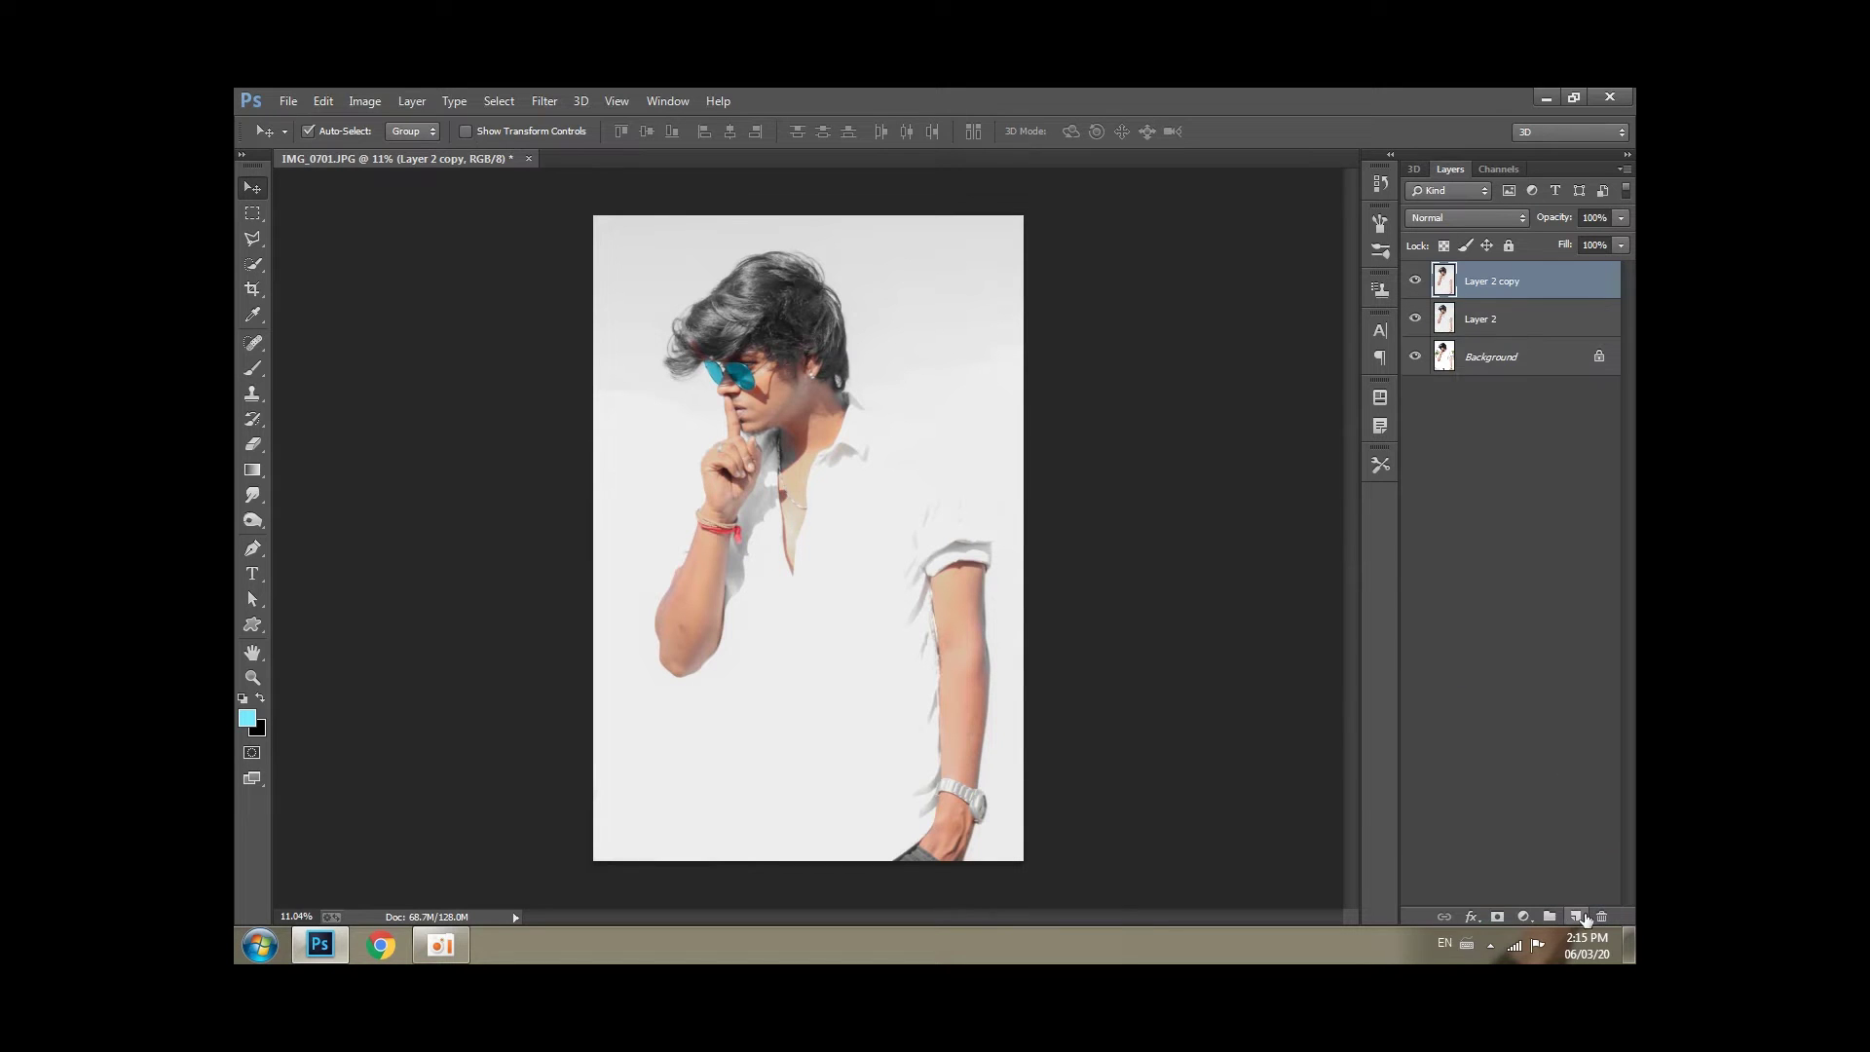
left_click(546, 100)
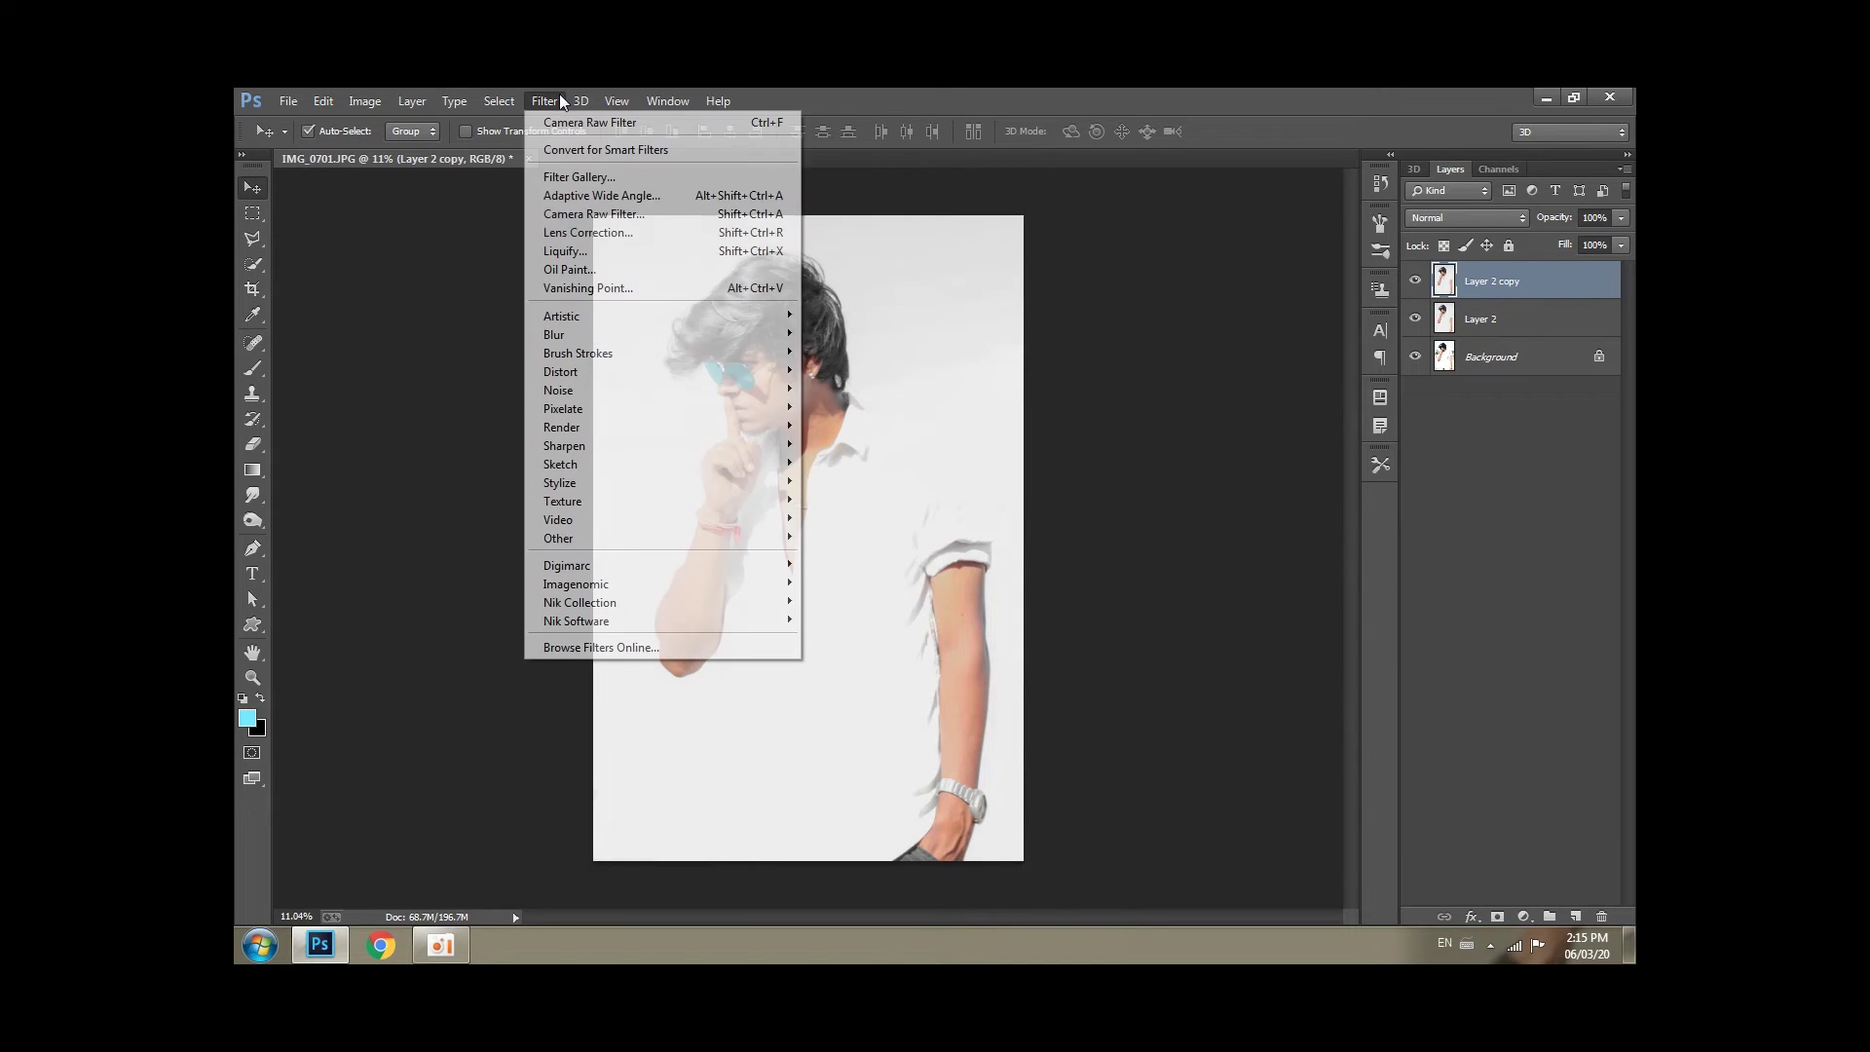
left_click(600, 213)
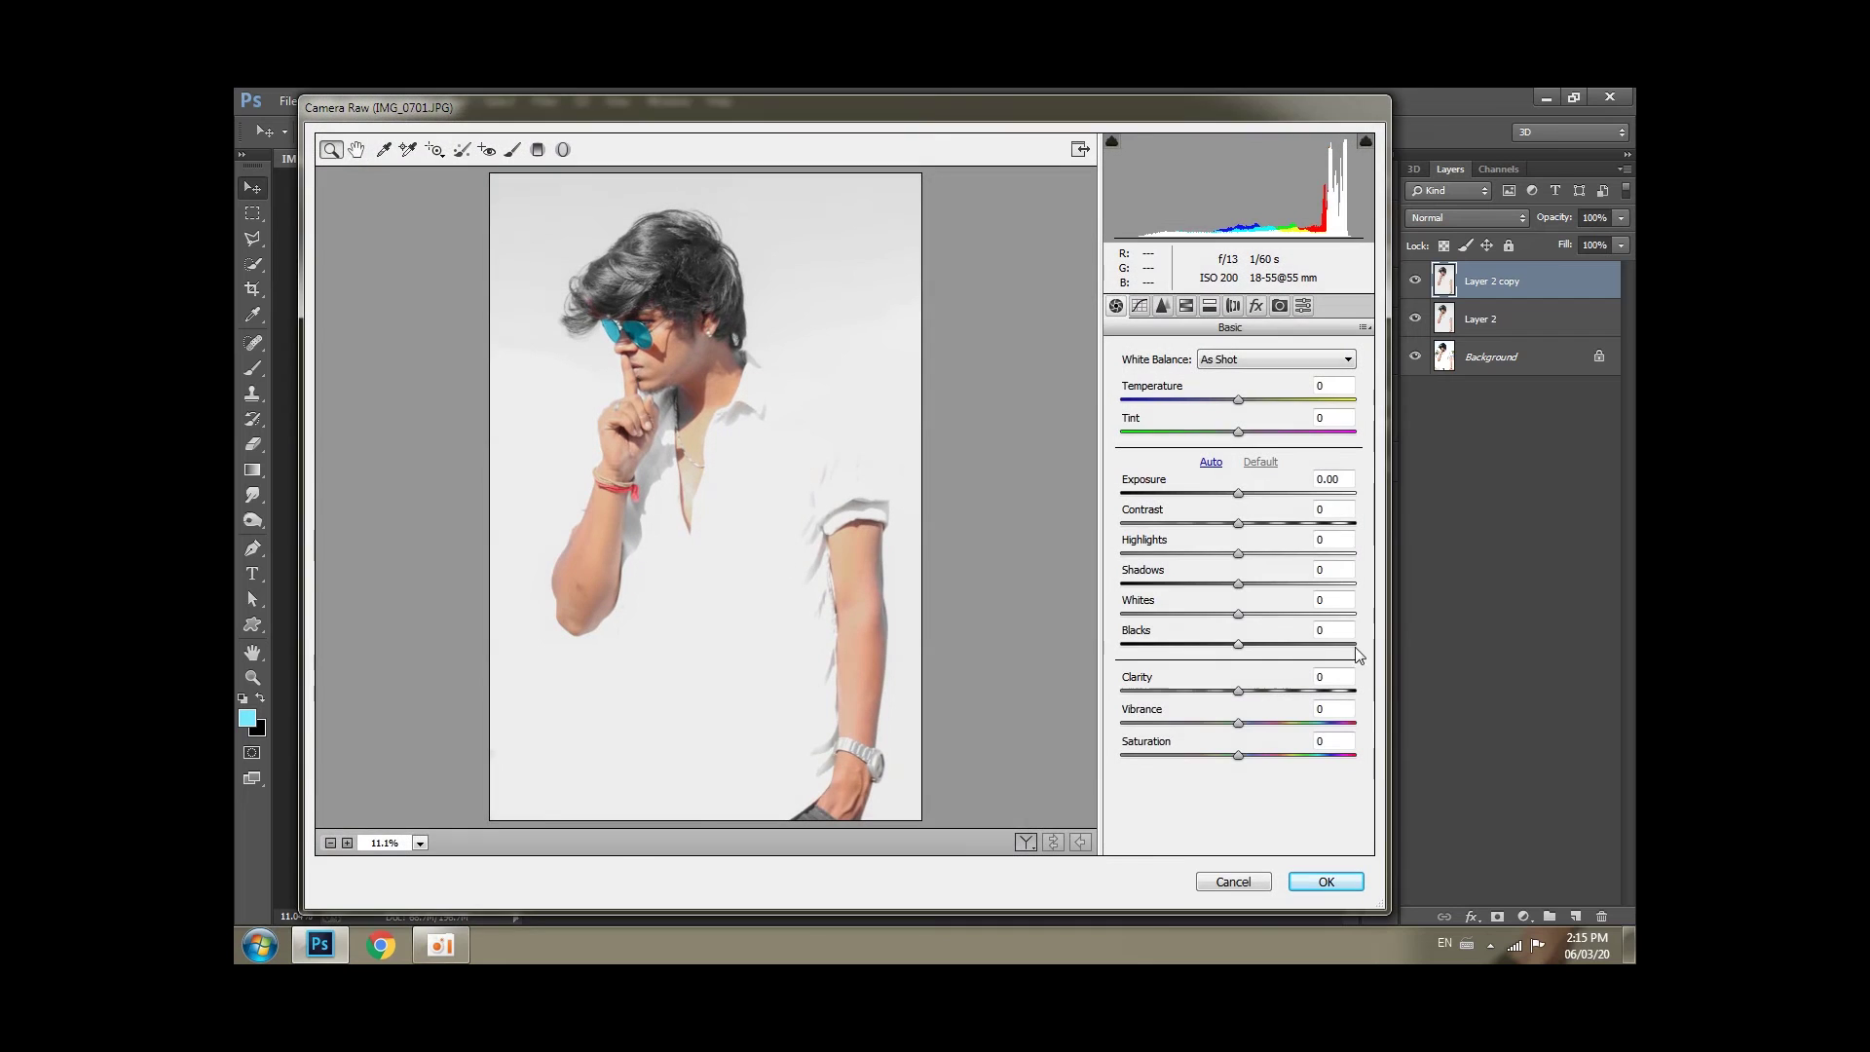
mouse_move(1237, 690)
left_mouse_down()
mouse_move(1227, 647)
mouse_move(1279, 622)
mouse_move(1192, 554)
left_mouse_up()
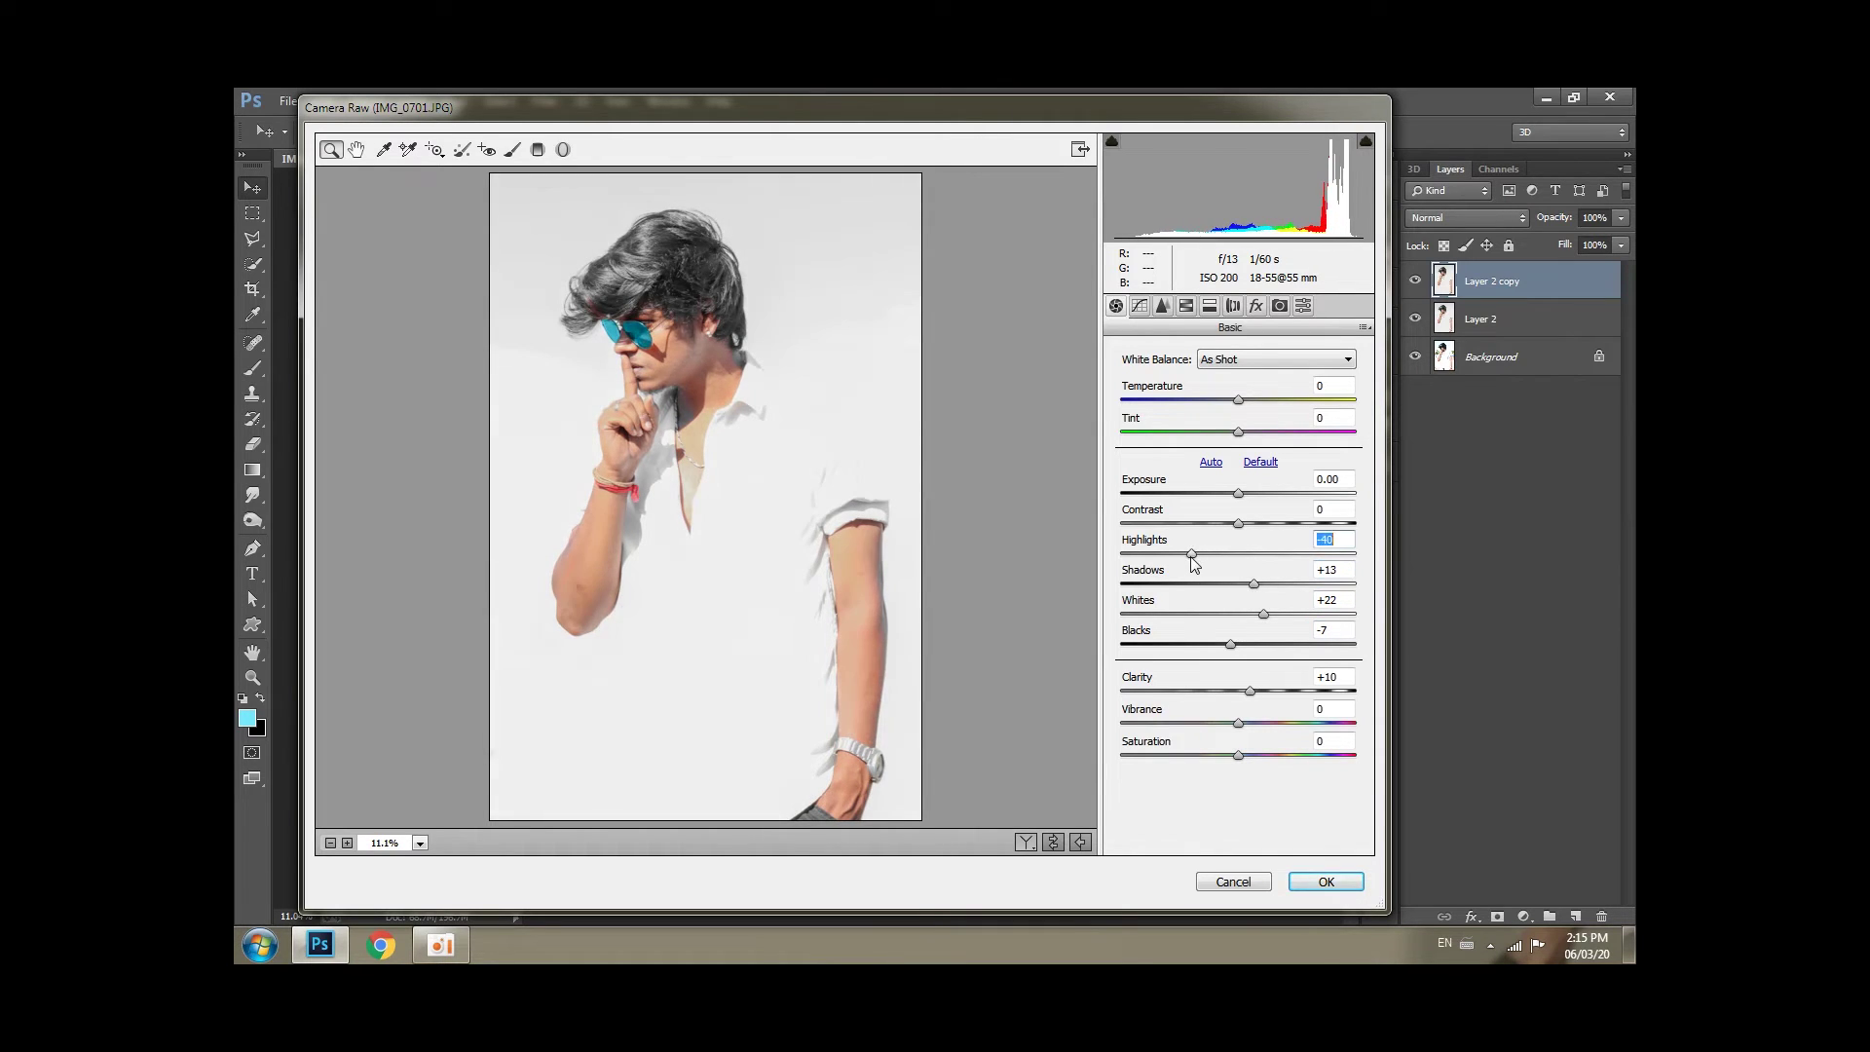
Set sharpening to 58, add slight noise reduction, Oranges luminance +15, lower Whites, and apply.
left_click(1164, 308)
left_click_drag(1160, 384, 1210, 384)
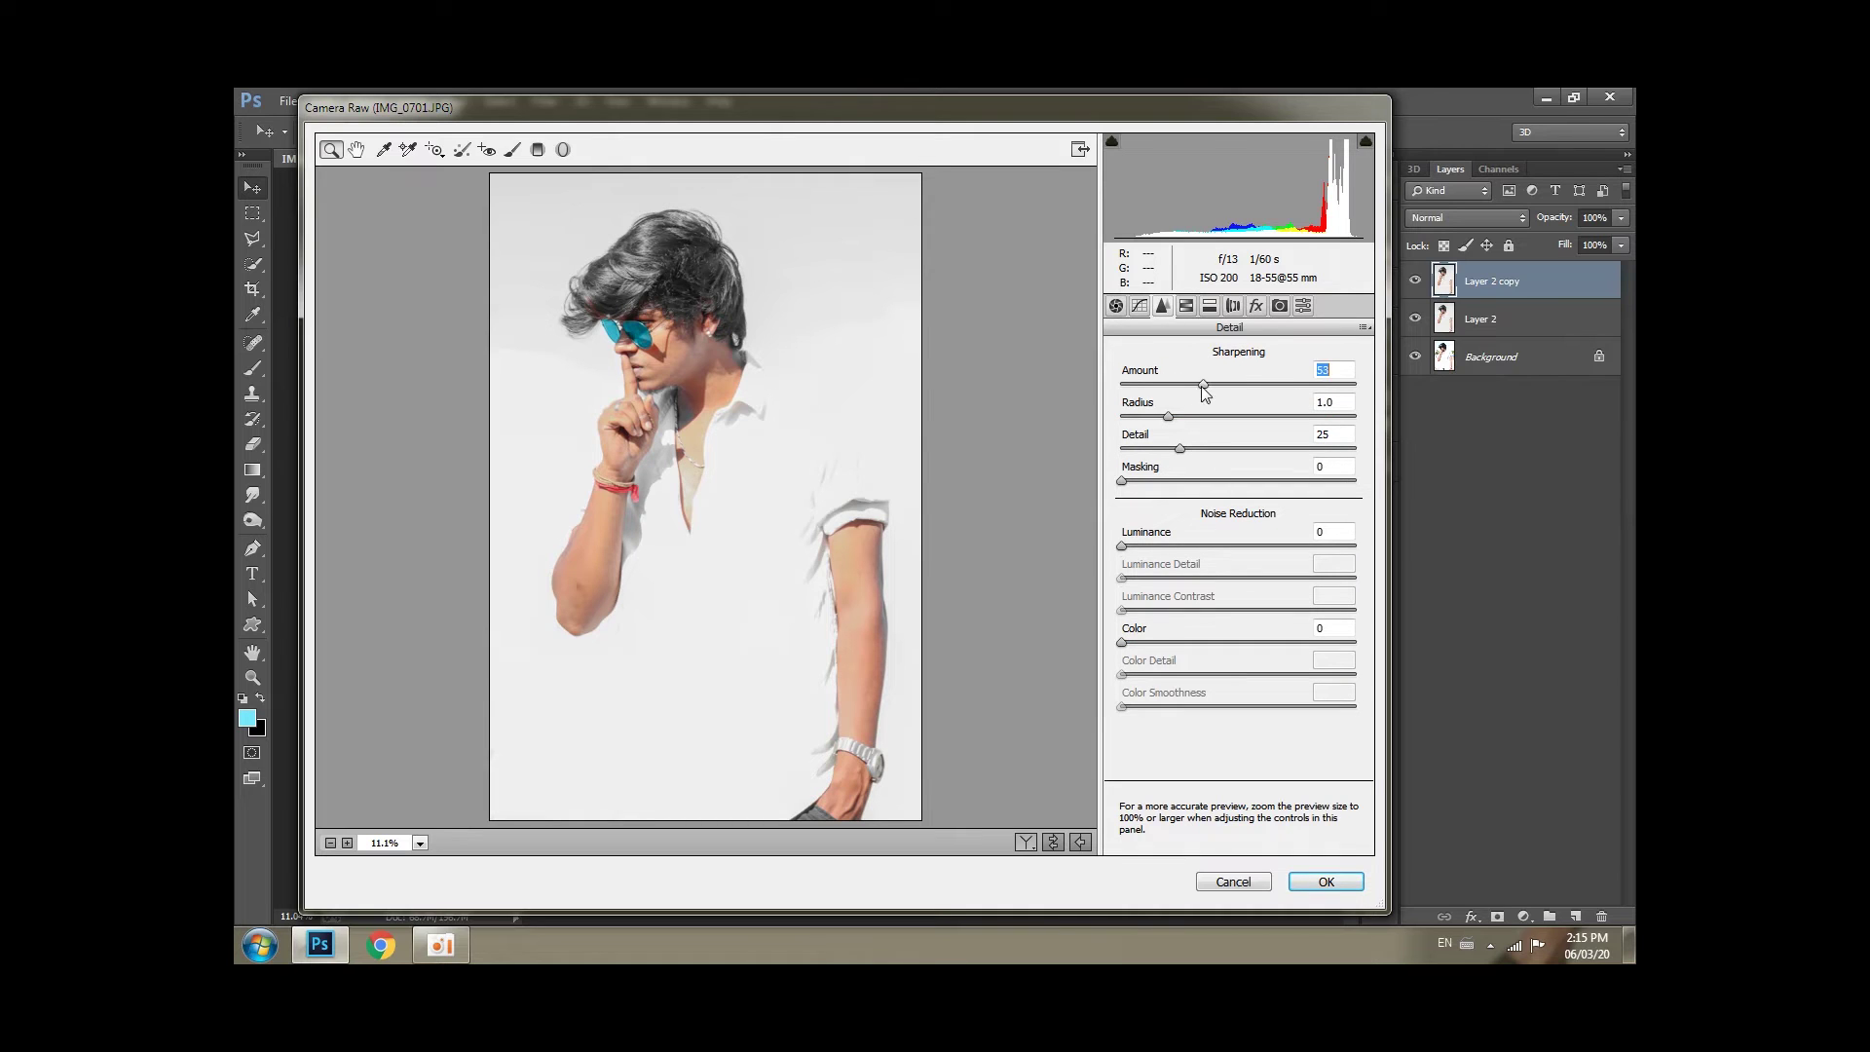
left_click_drag(1121, 546, 1134, 545)
left_click(1187, 308)
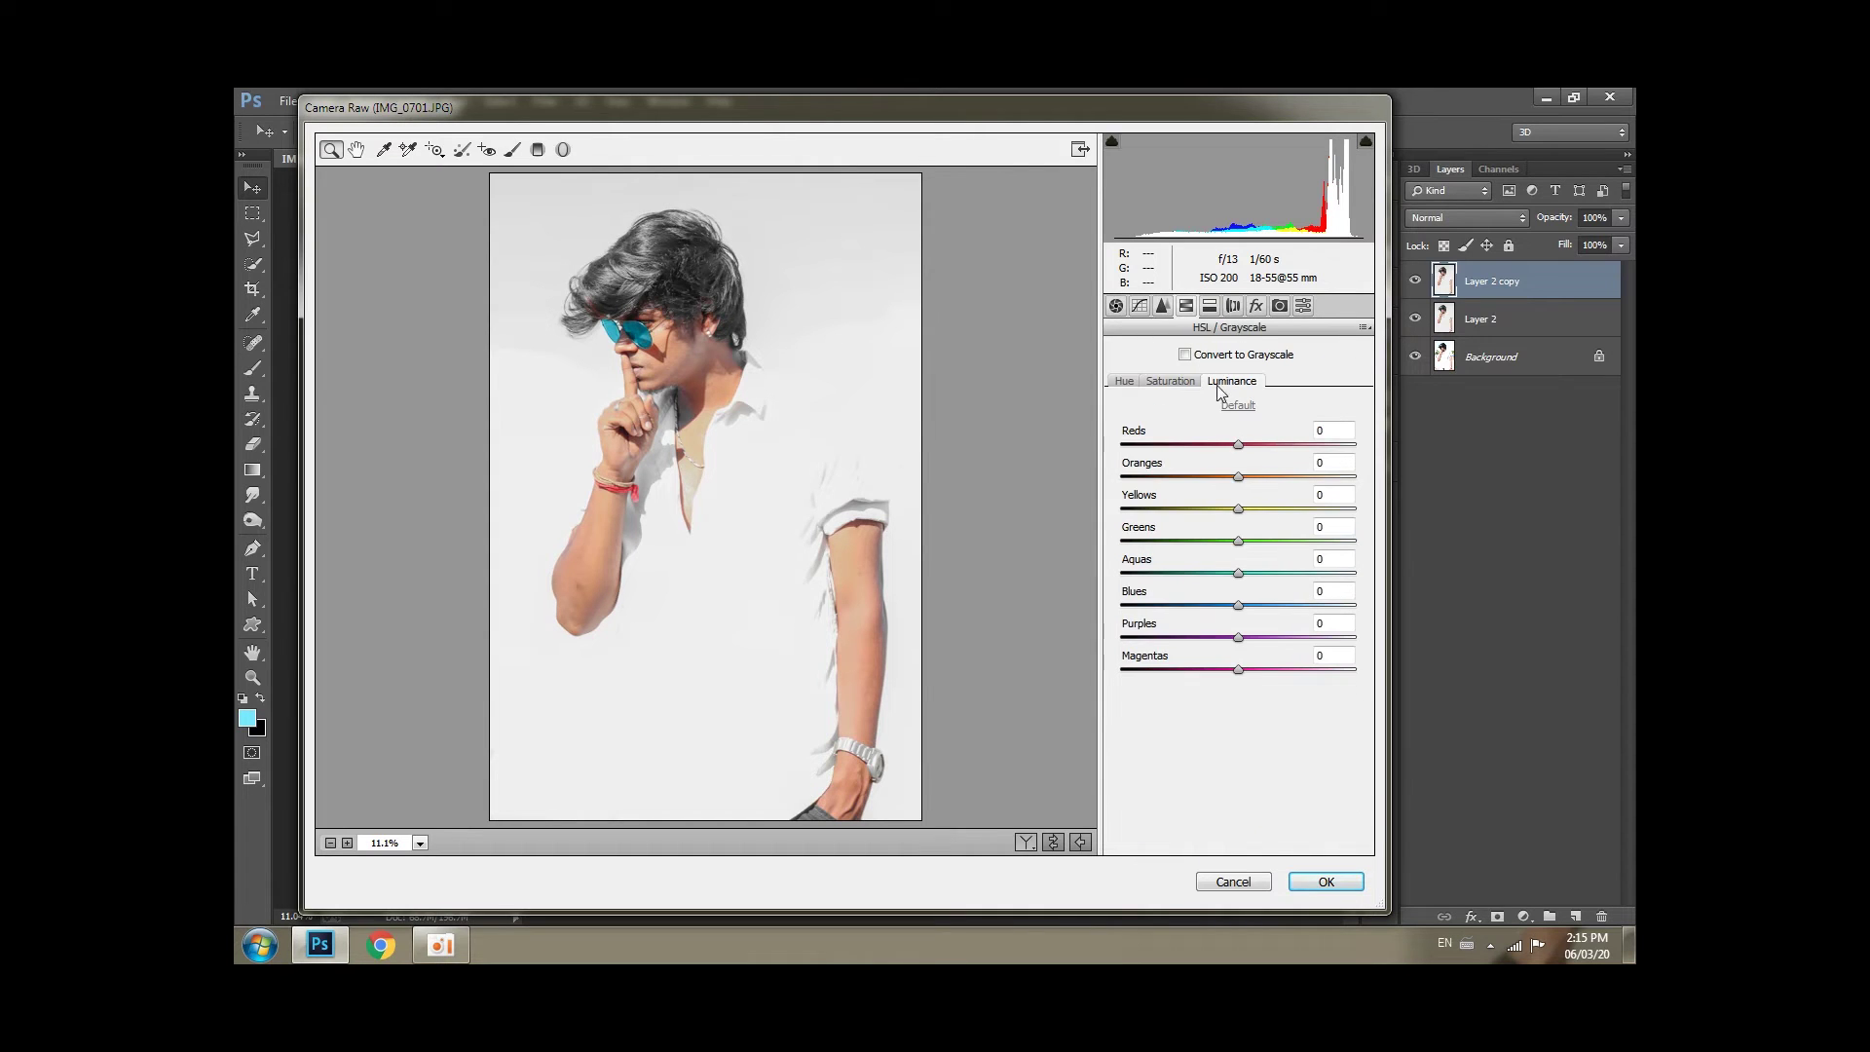
left_click_drag(1241, 477, 1257, 476)
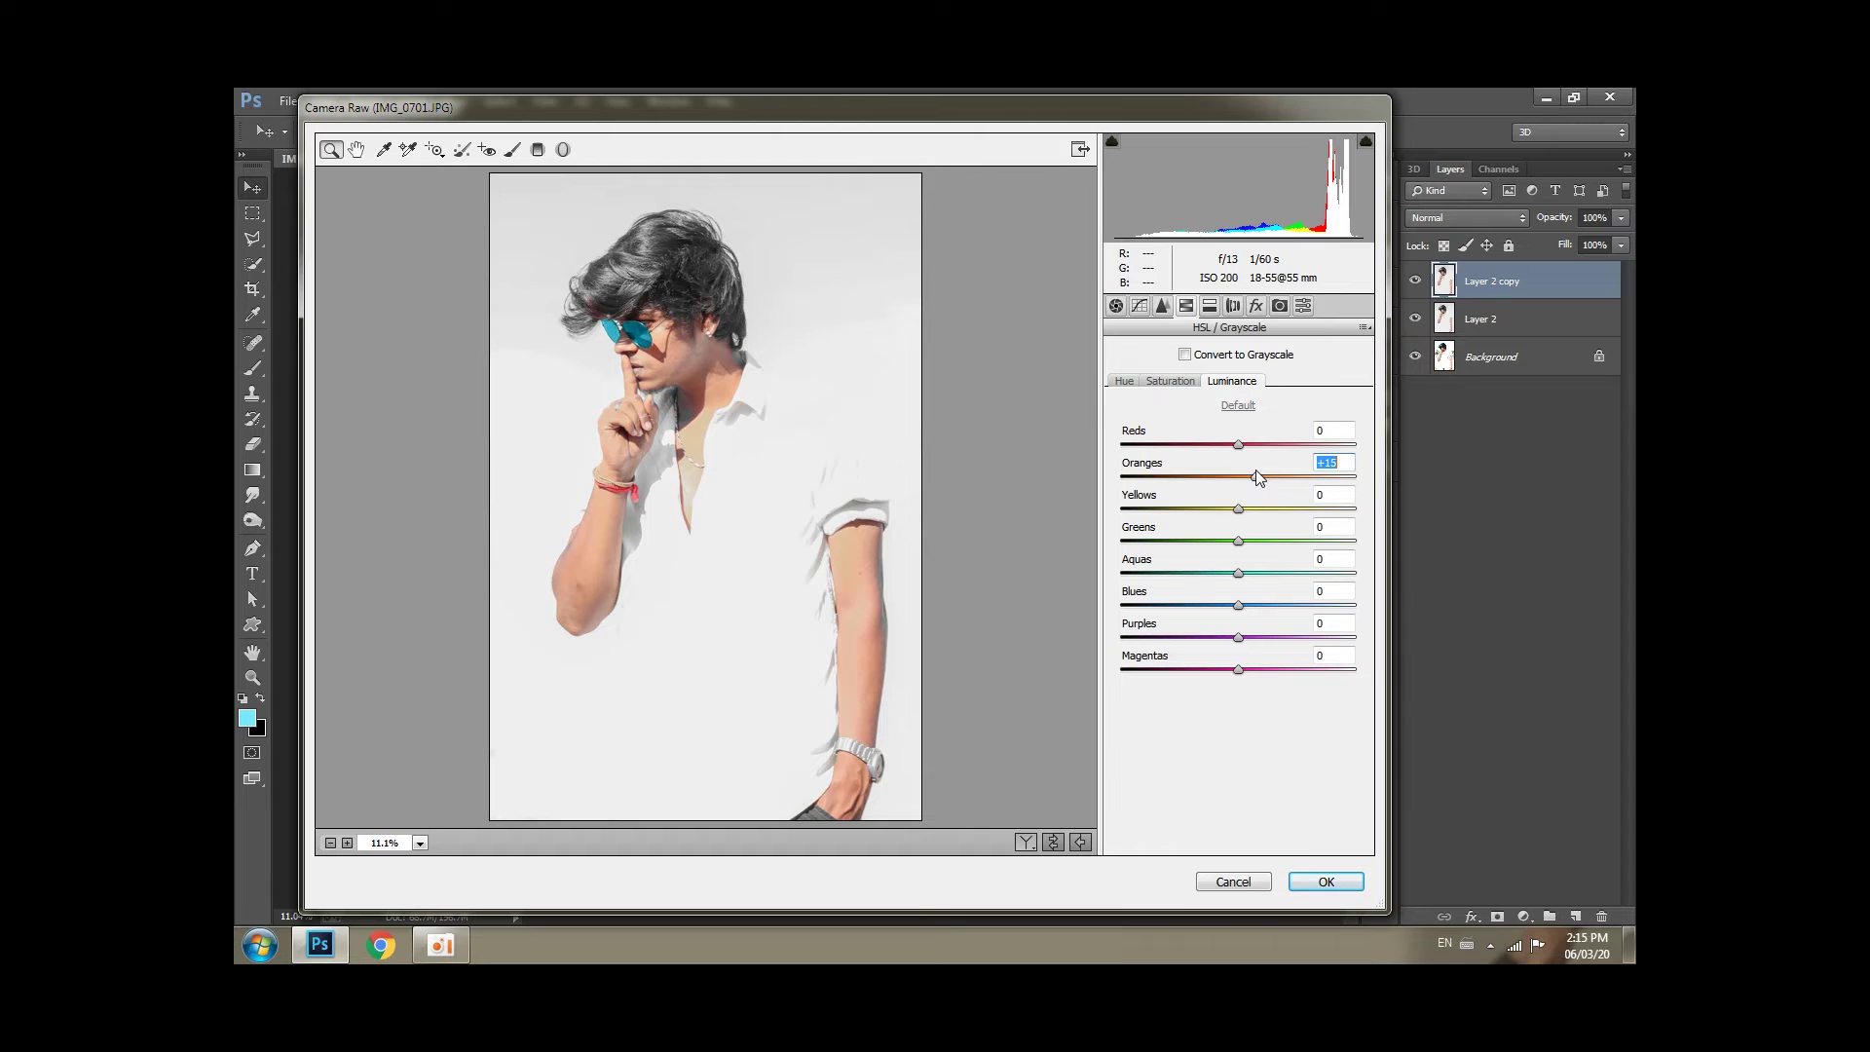
left_click(1116, 306)
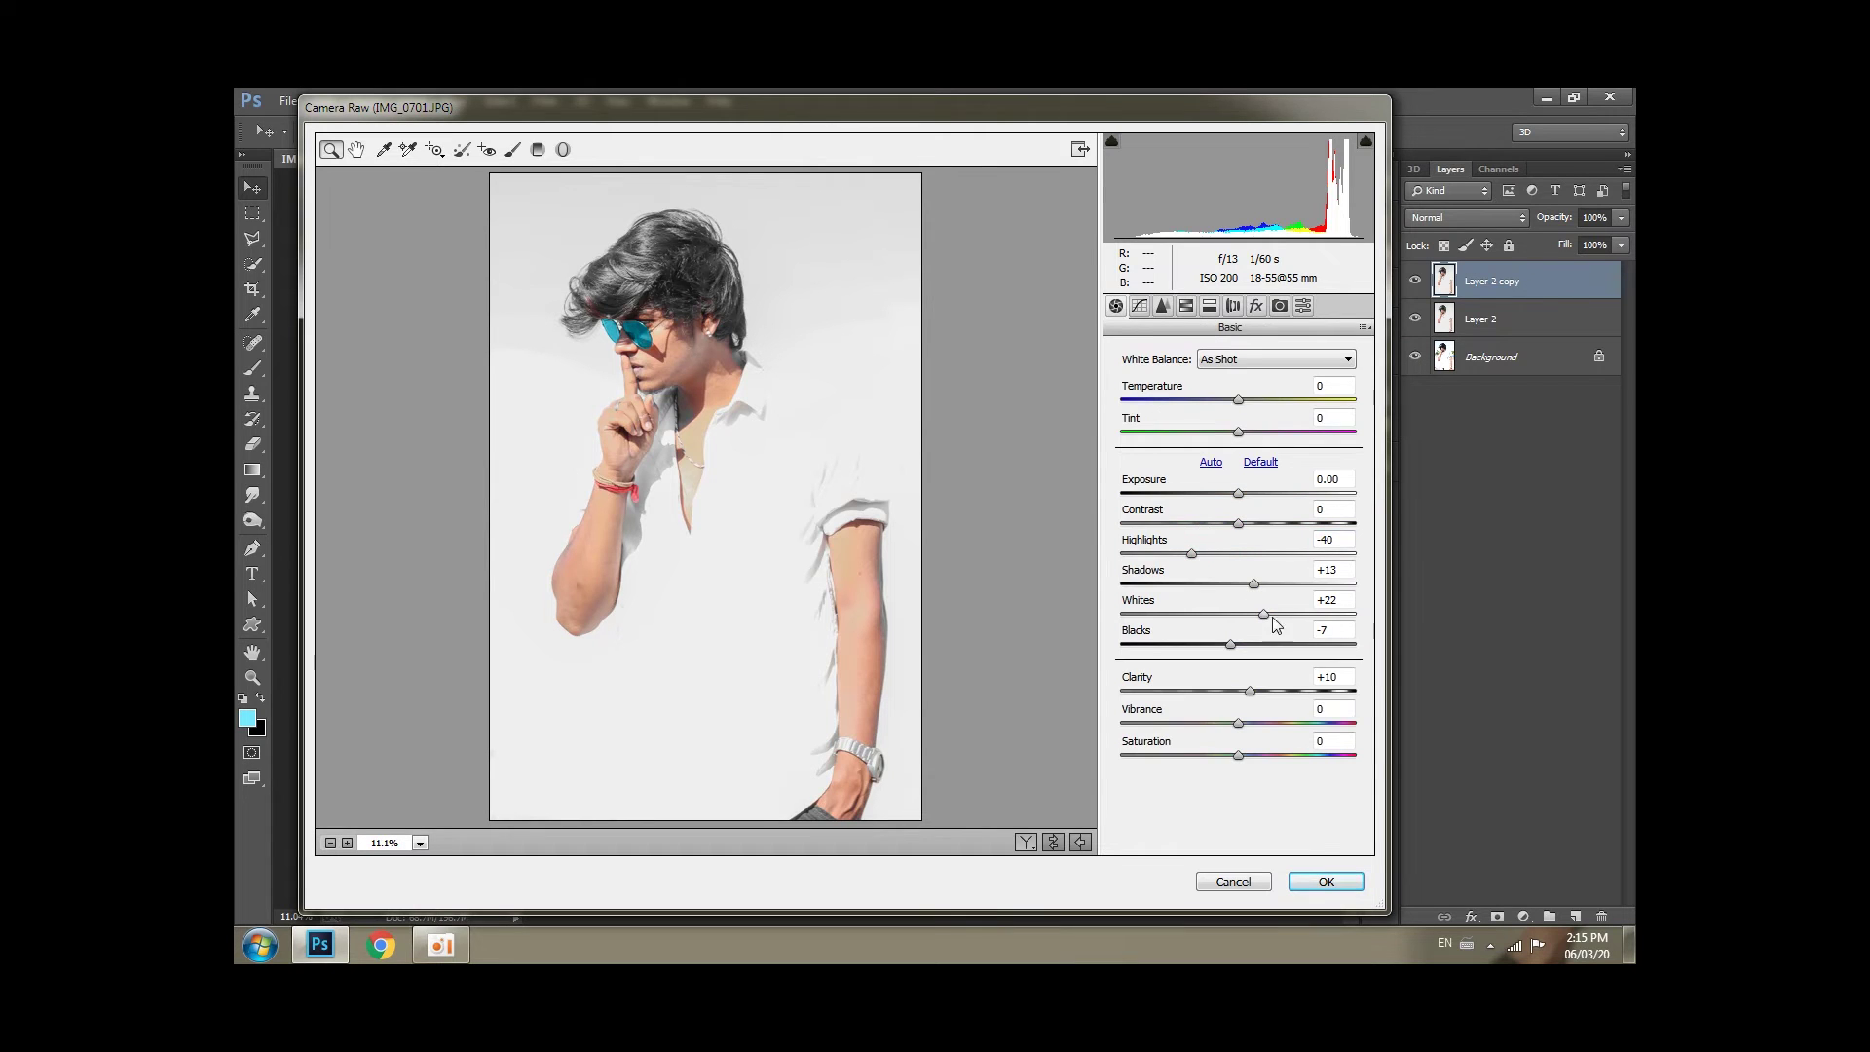
mouse_move(1252, 613)
left_mouse_down()
mouse_move(1126, 624)
mouse_move(1167, 634)
left_mouse_up()
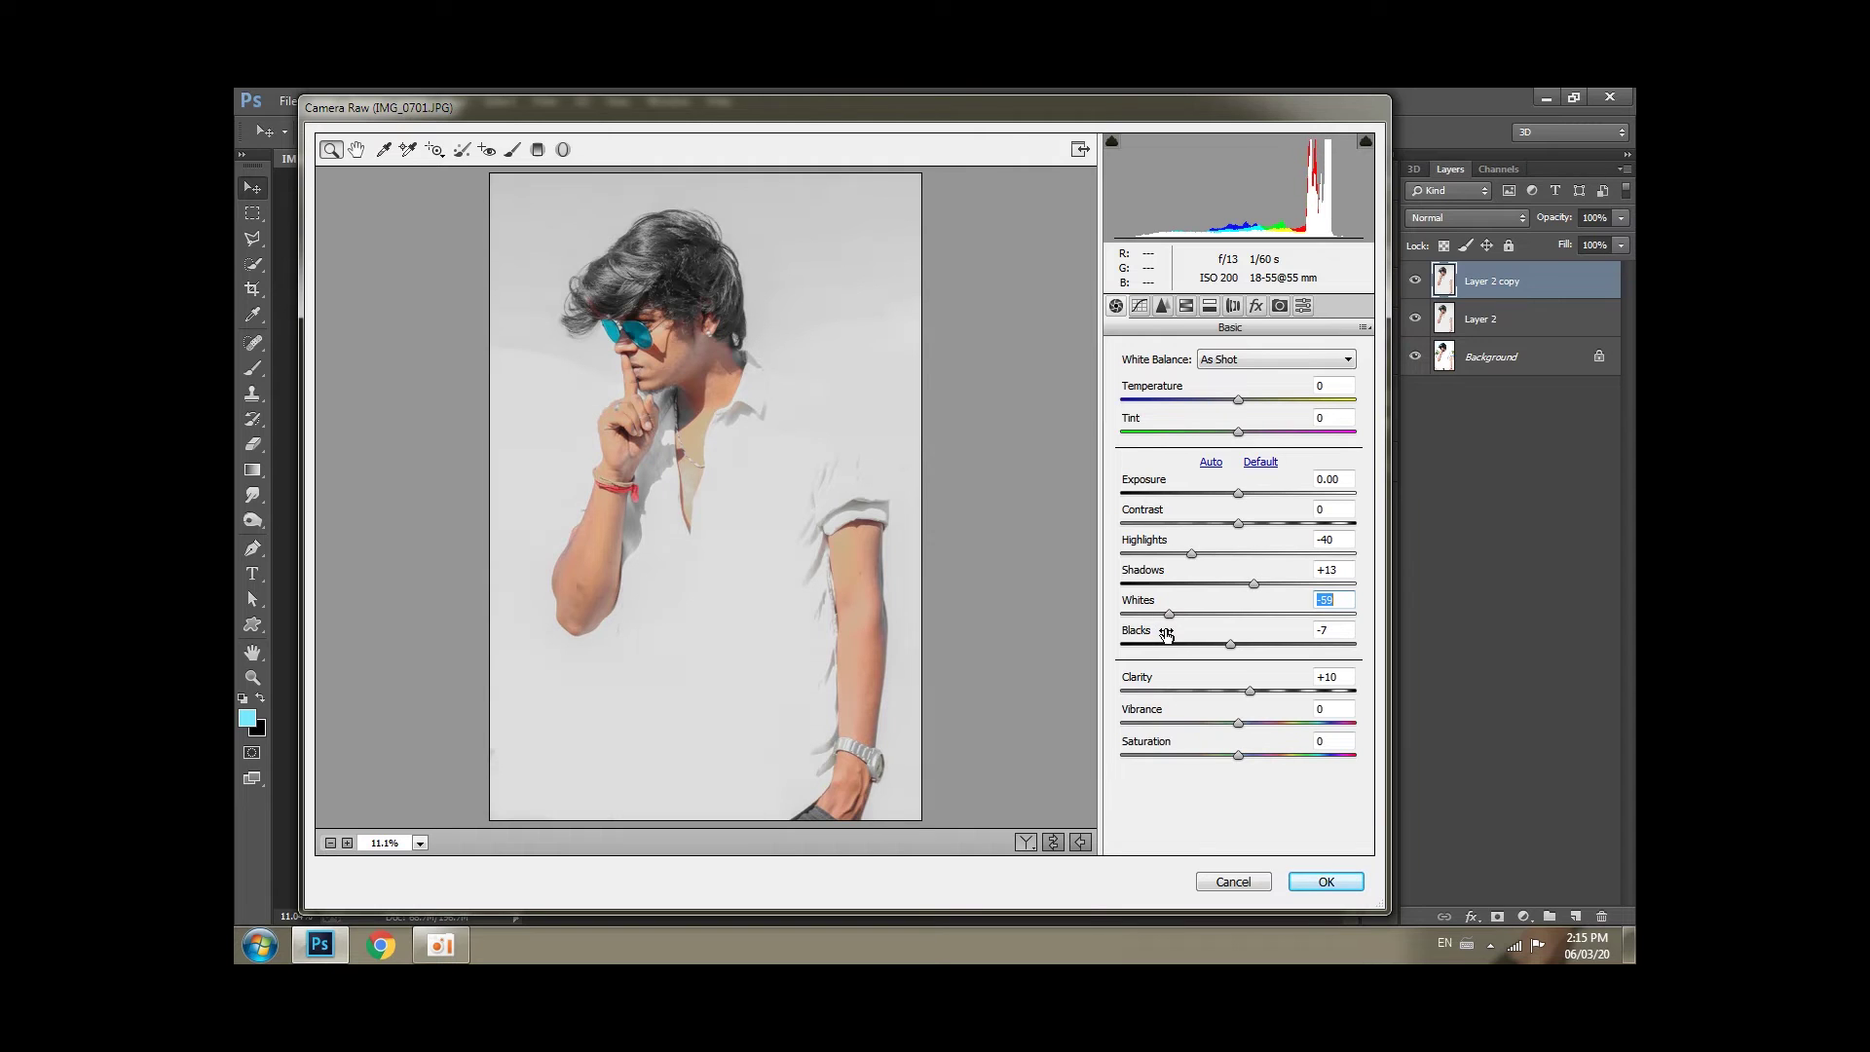
left_click(1310, 882)
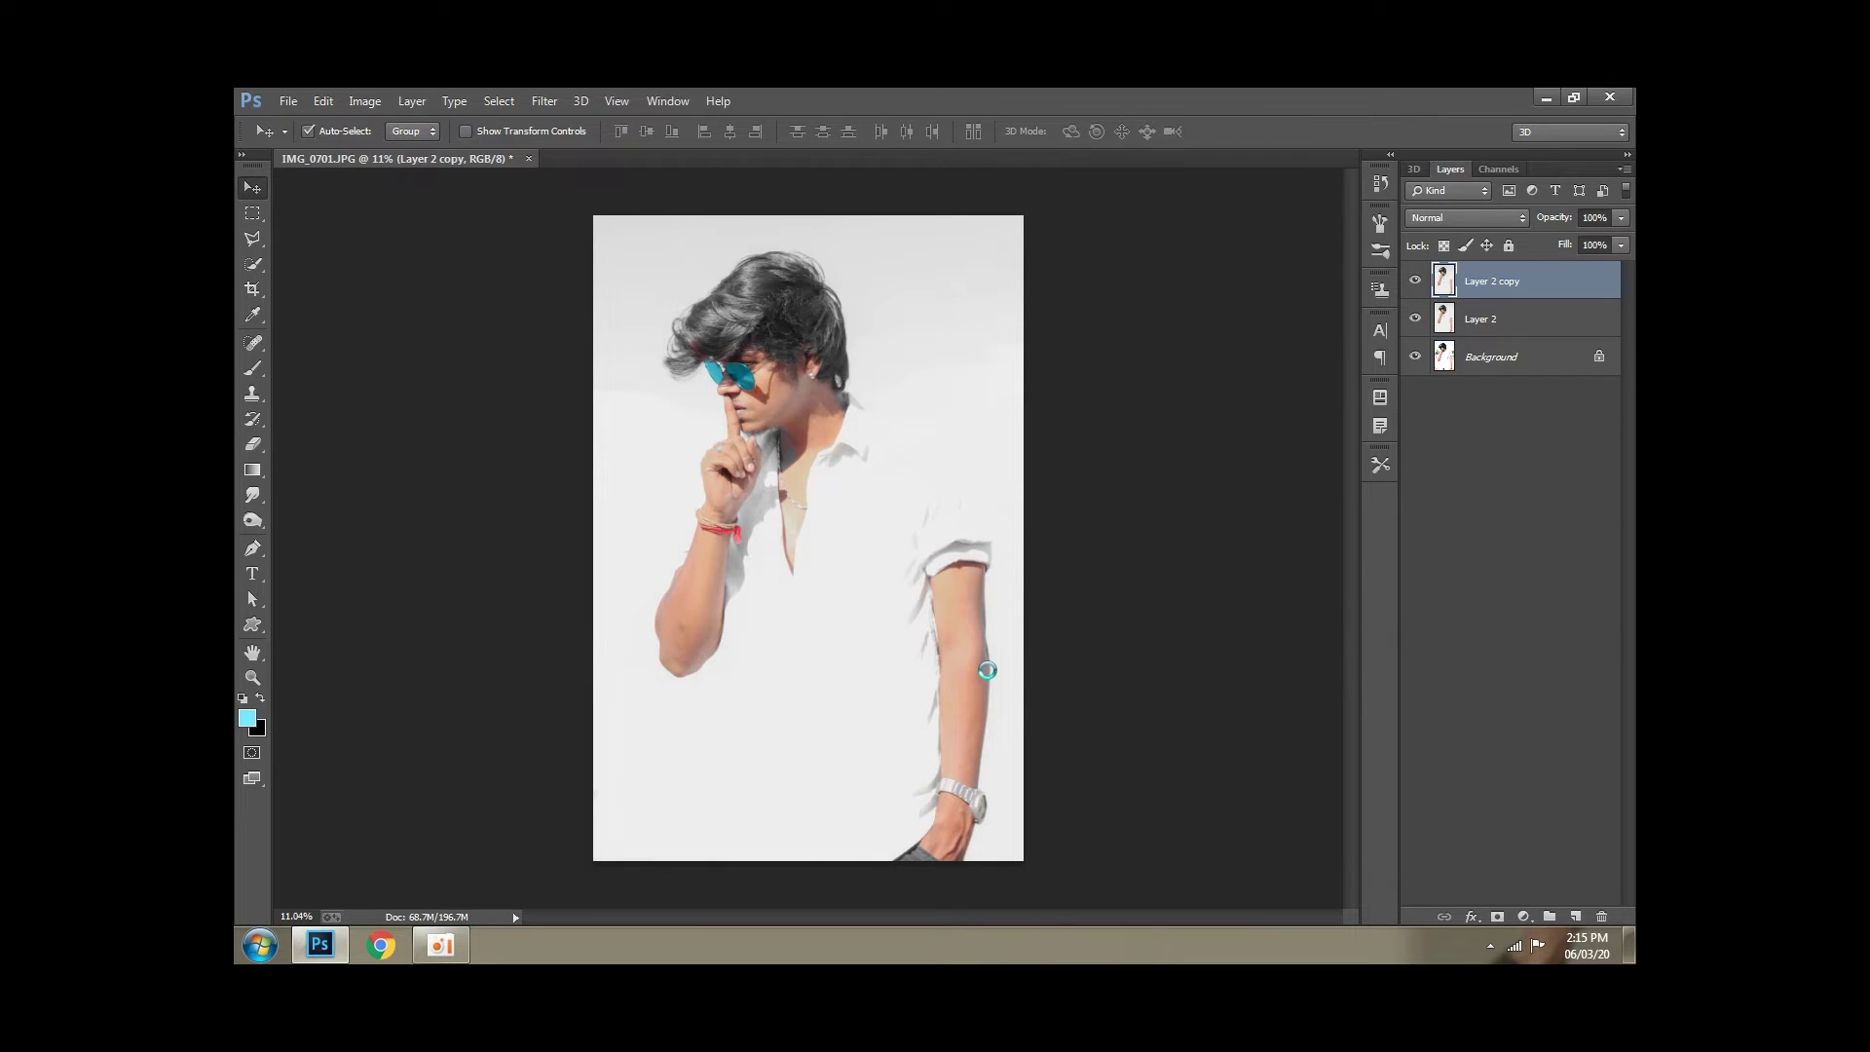
Set up a 700 px brush at 57% flow with near-white sampled from the backdrop.
scroll(974, 653, "up", 5)
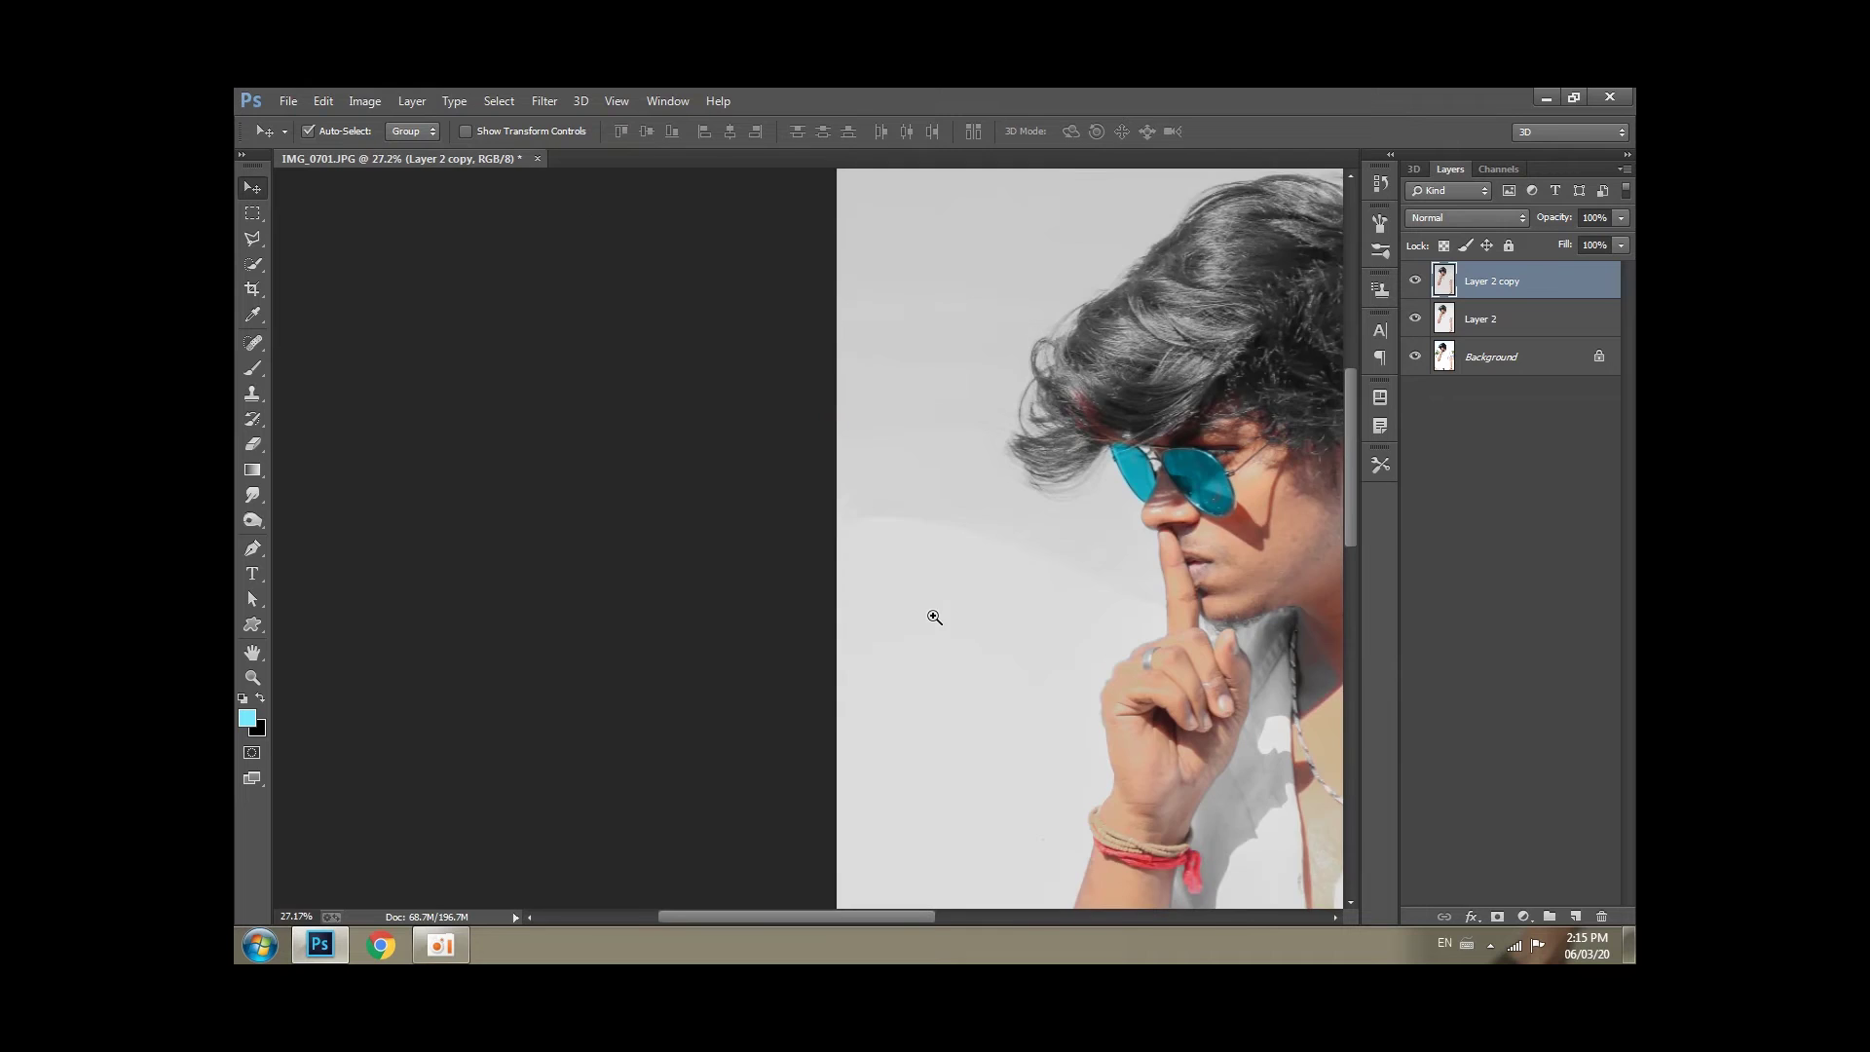
scroll(916, 604, "up", 1)
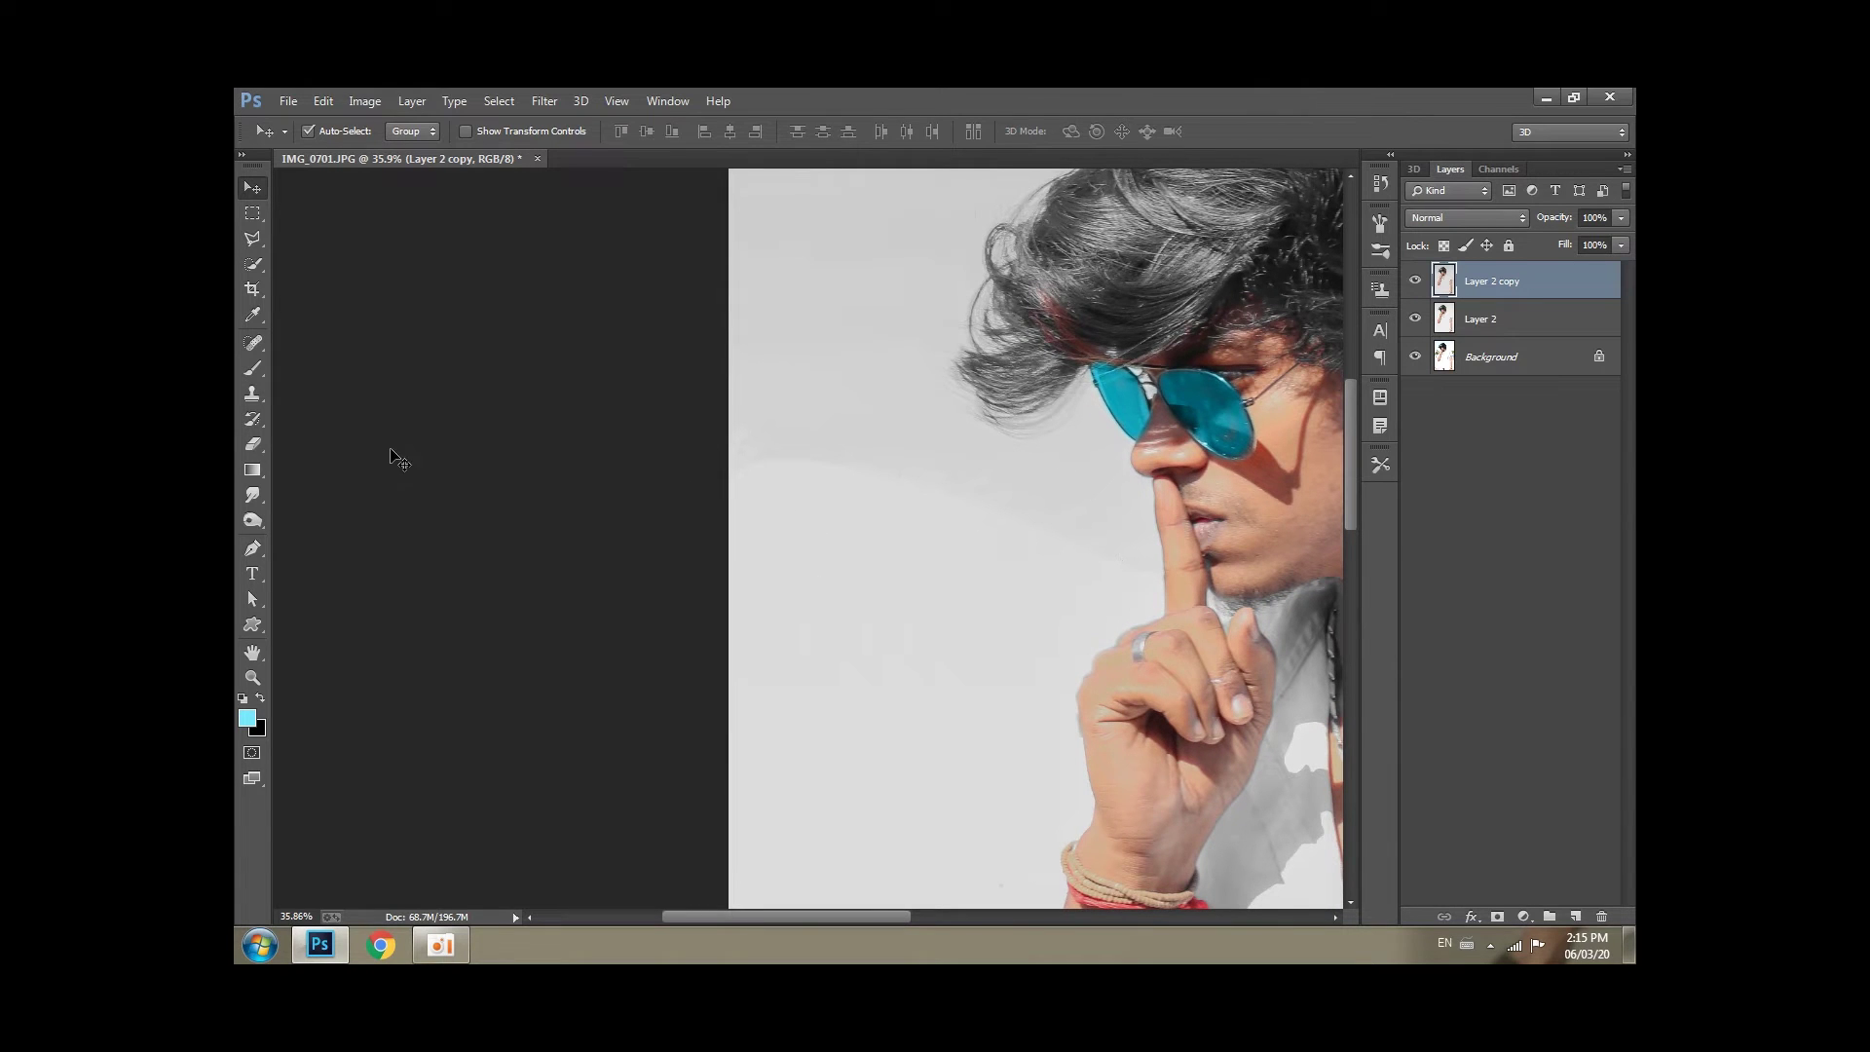
left_click(252, 368)
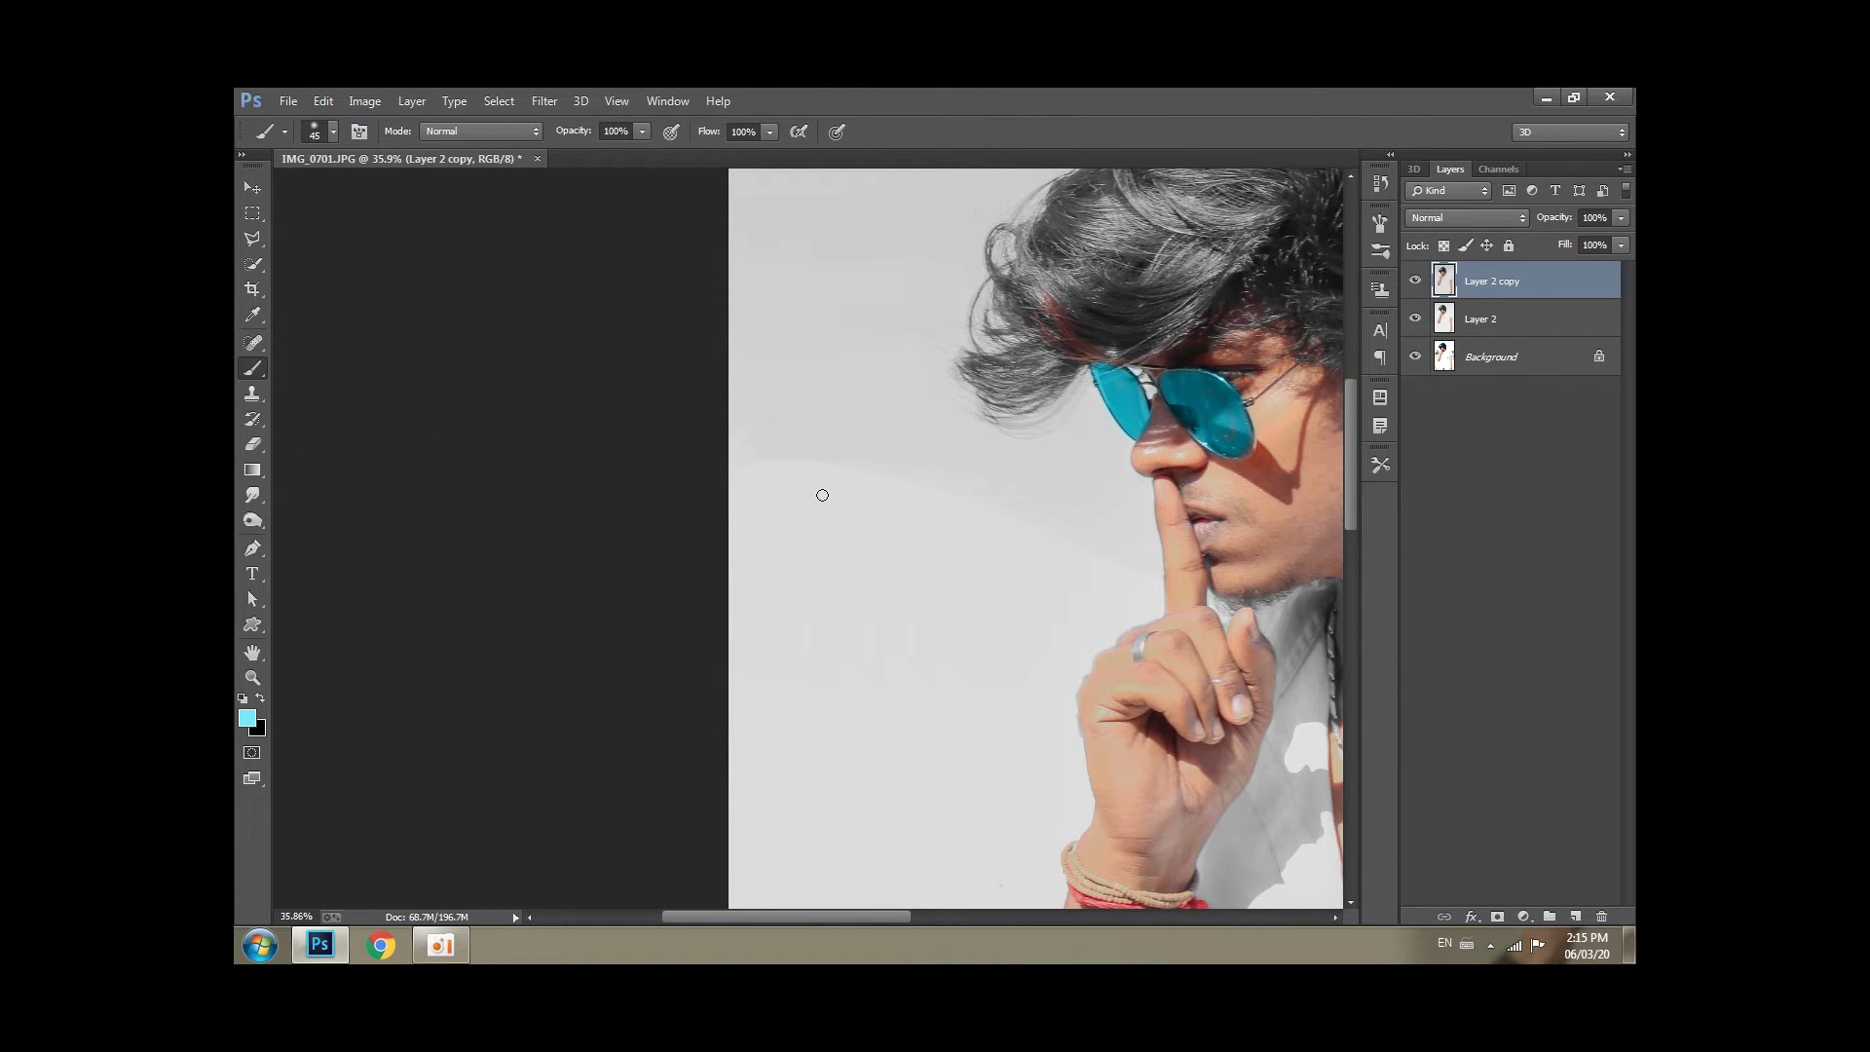
key("bracketright")
key("bracketright")
key("bracketright")
left_click_drag(708, 130, 667, 131)
left_click(812, 549, "alt")
Paint the backdrop toward white around the face and across the photo, enlarging the brush.
mouse_move(874, 571)
left_mouse_down()
mouse_move(839, 458)
mouse_move(756, 459)
mouse_move(847, 458)
mouse_move(947, 501)
mouse_move(839, 518)
left_mouse_up()
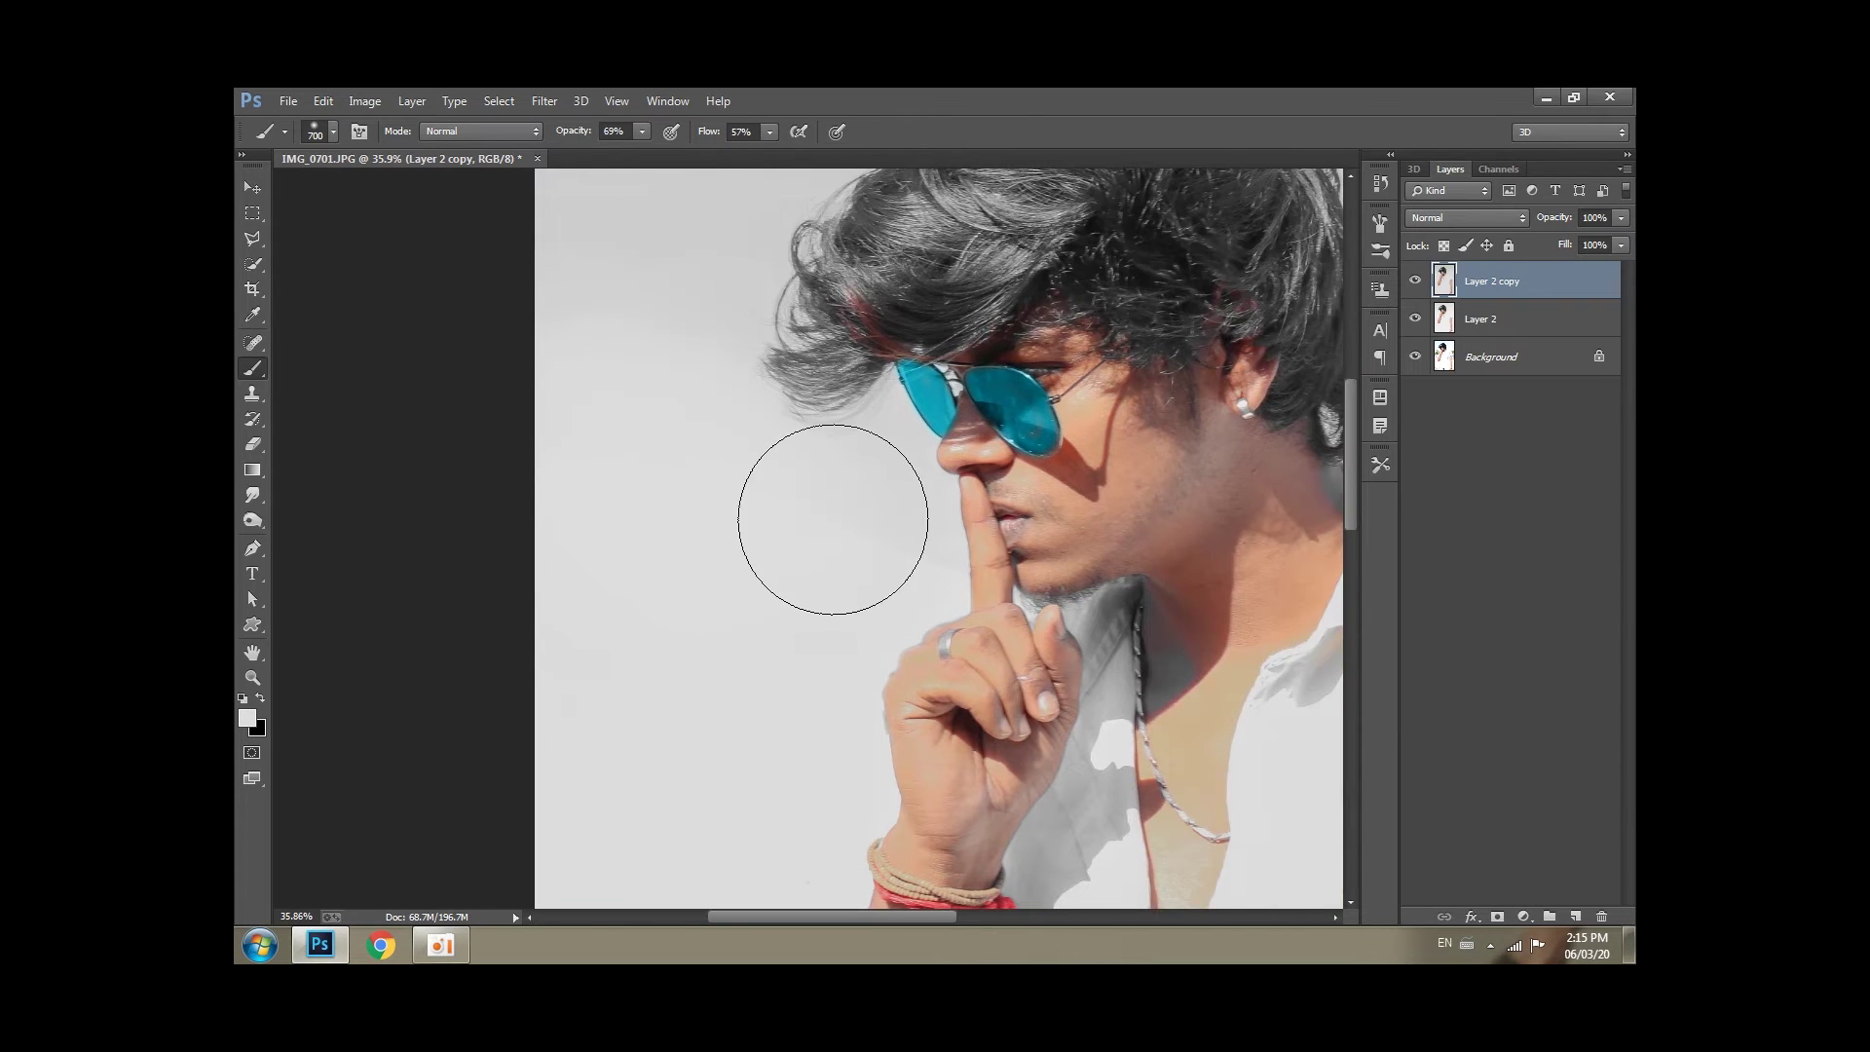
key("bracketleft")
key("bracketleft")
key("bracketleft")
key("bracketleft")
key("bracketleft")
key("bracketright")
key("bracketright")
key("bracketright")
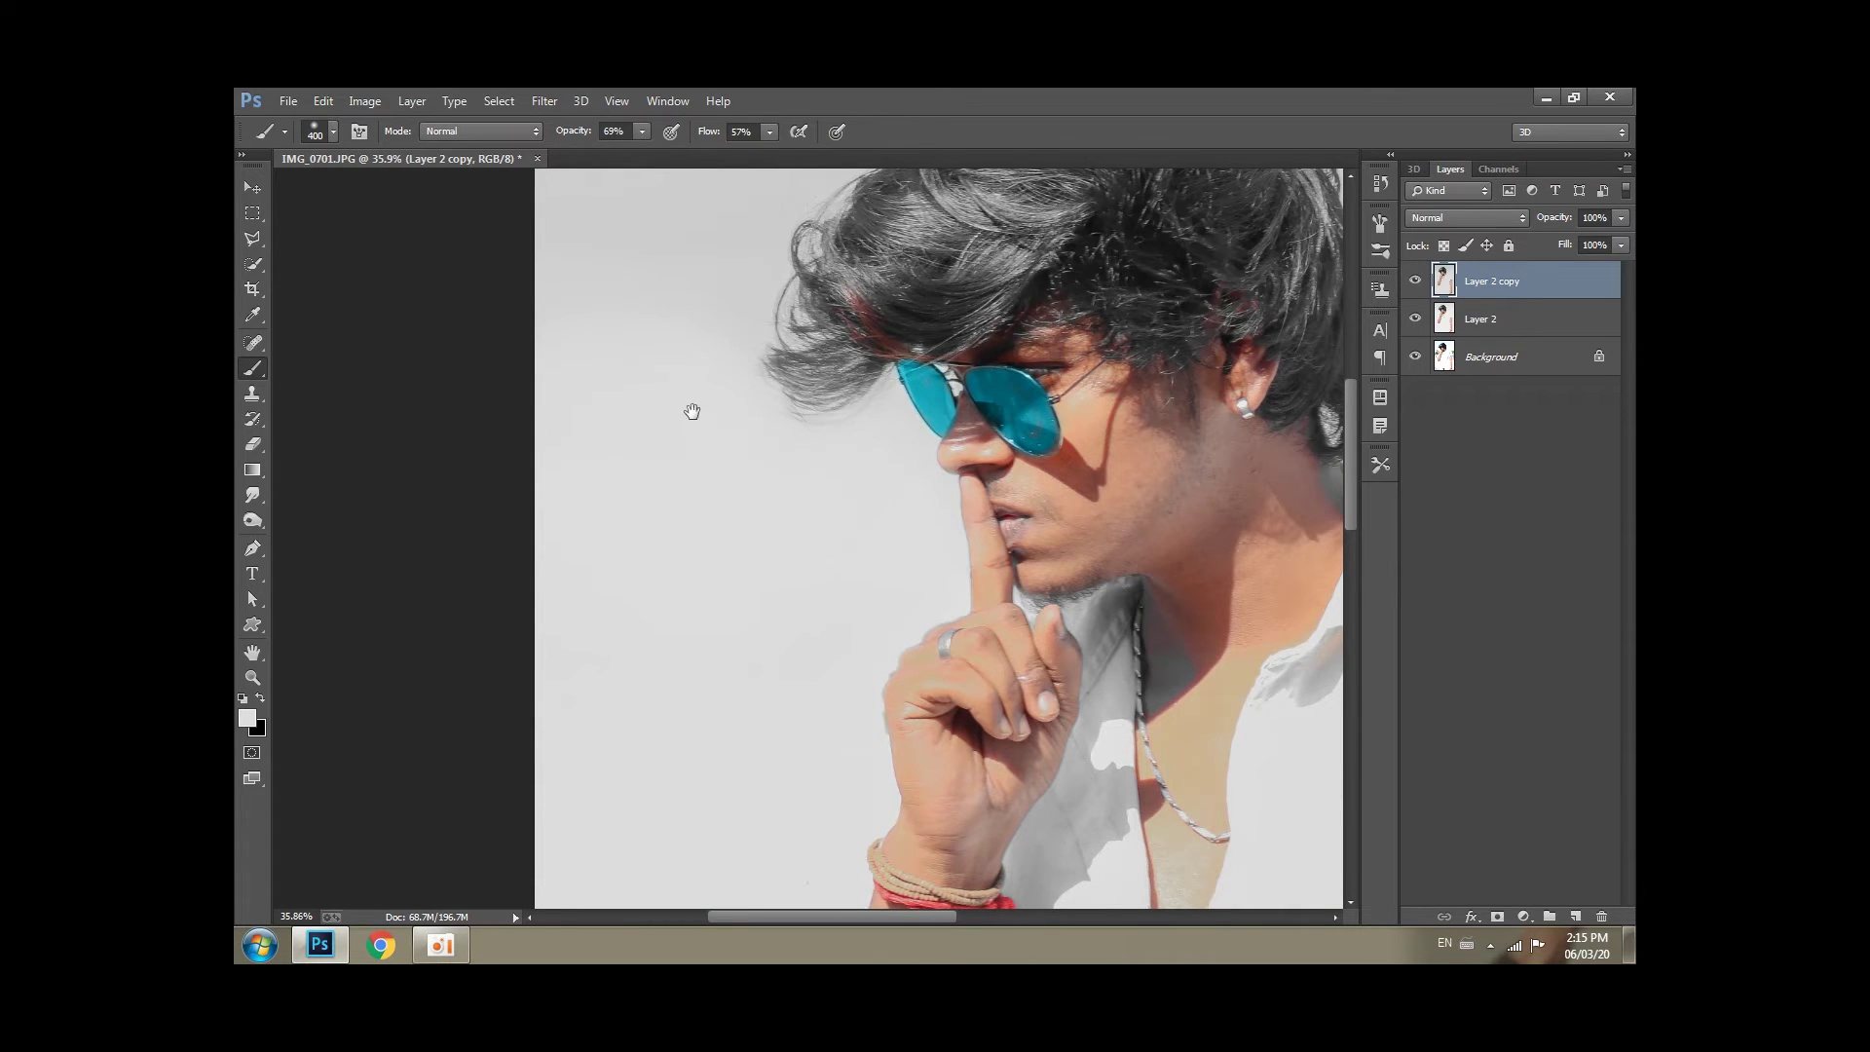
left_click_drag(691, 411, 719, 516)
key("bracketright")
key("bracketright")
key("bracketright")
mouse_move(668, 179)
left_mouse_down()
mouse_move(632, 388)
mouse_move(673, 453)
left_mouse_up()
scroll(668, 375, "down", 3)
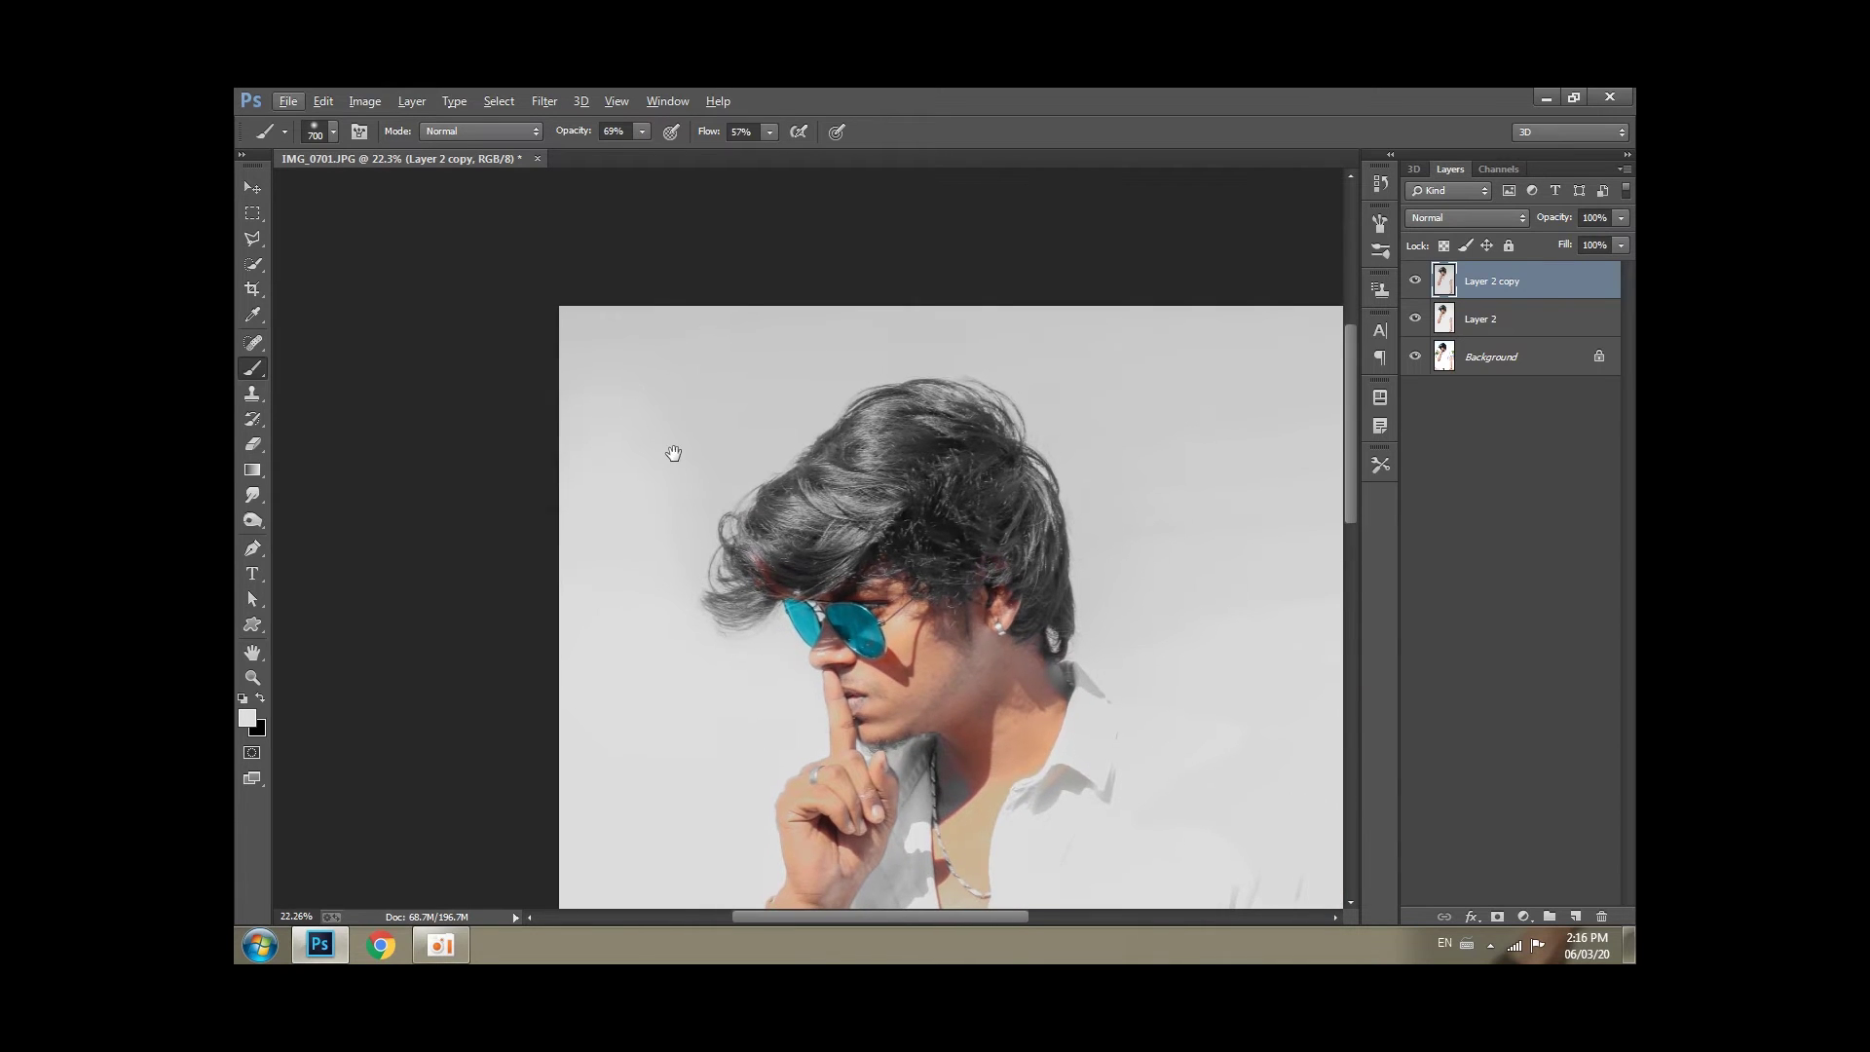
key("bracketright")
key("bracketright")
key("bracketright")
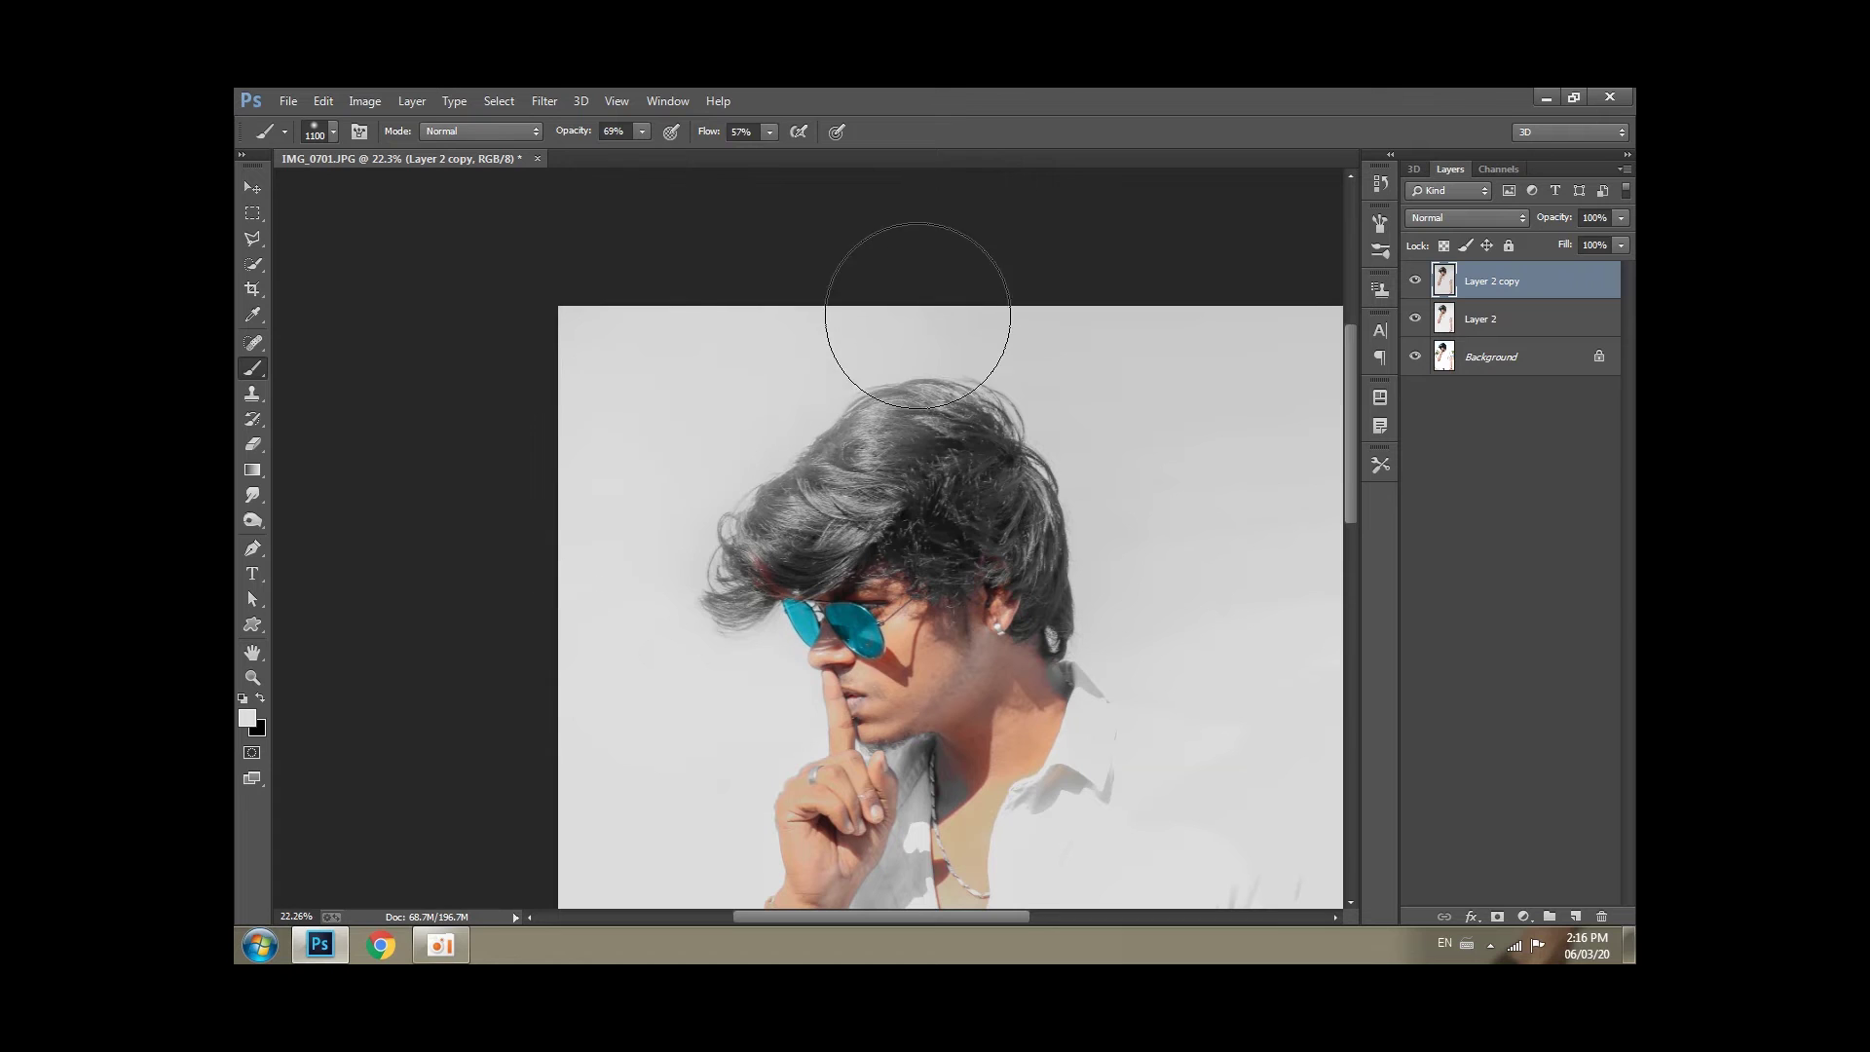
left_click_drag(1202, 530, 878, 373)
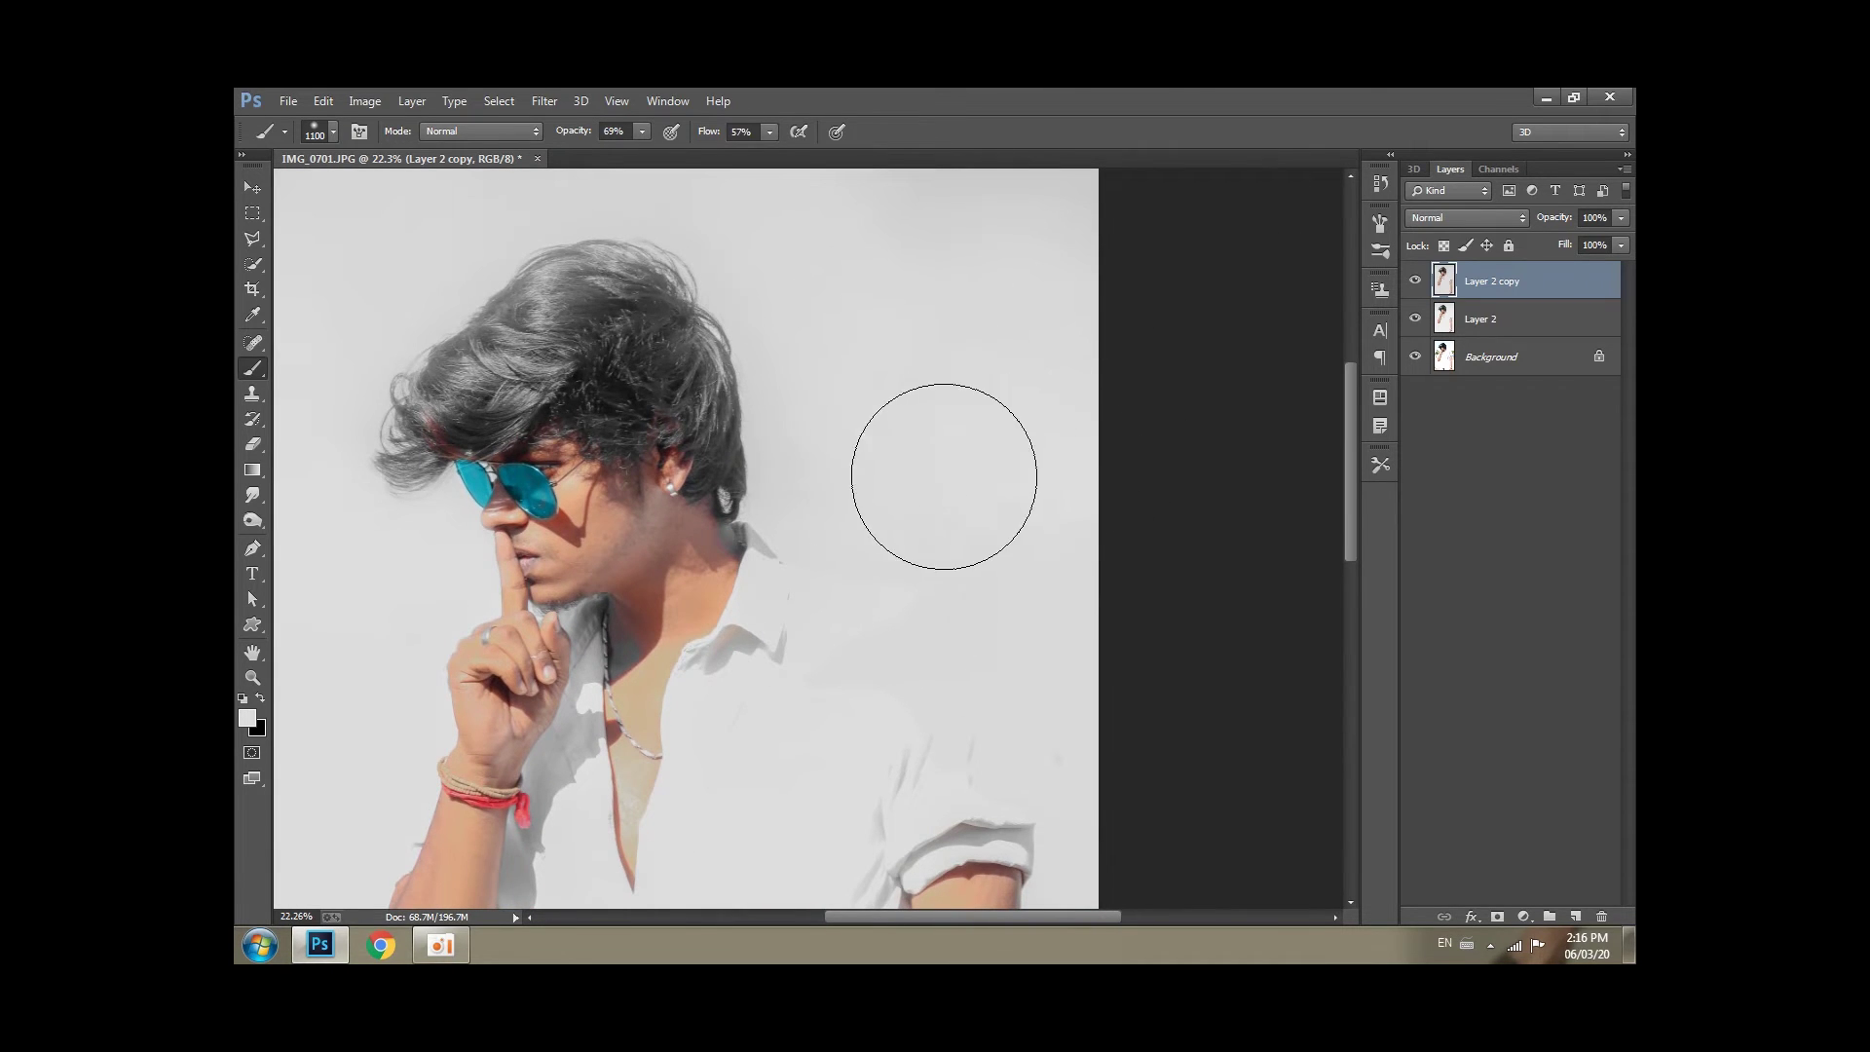
left_click_drag(1010, 459, 1018, 735)
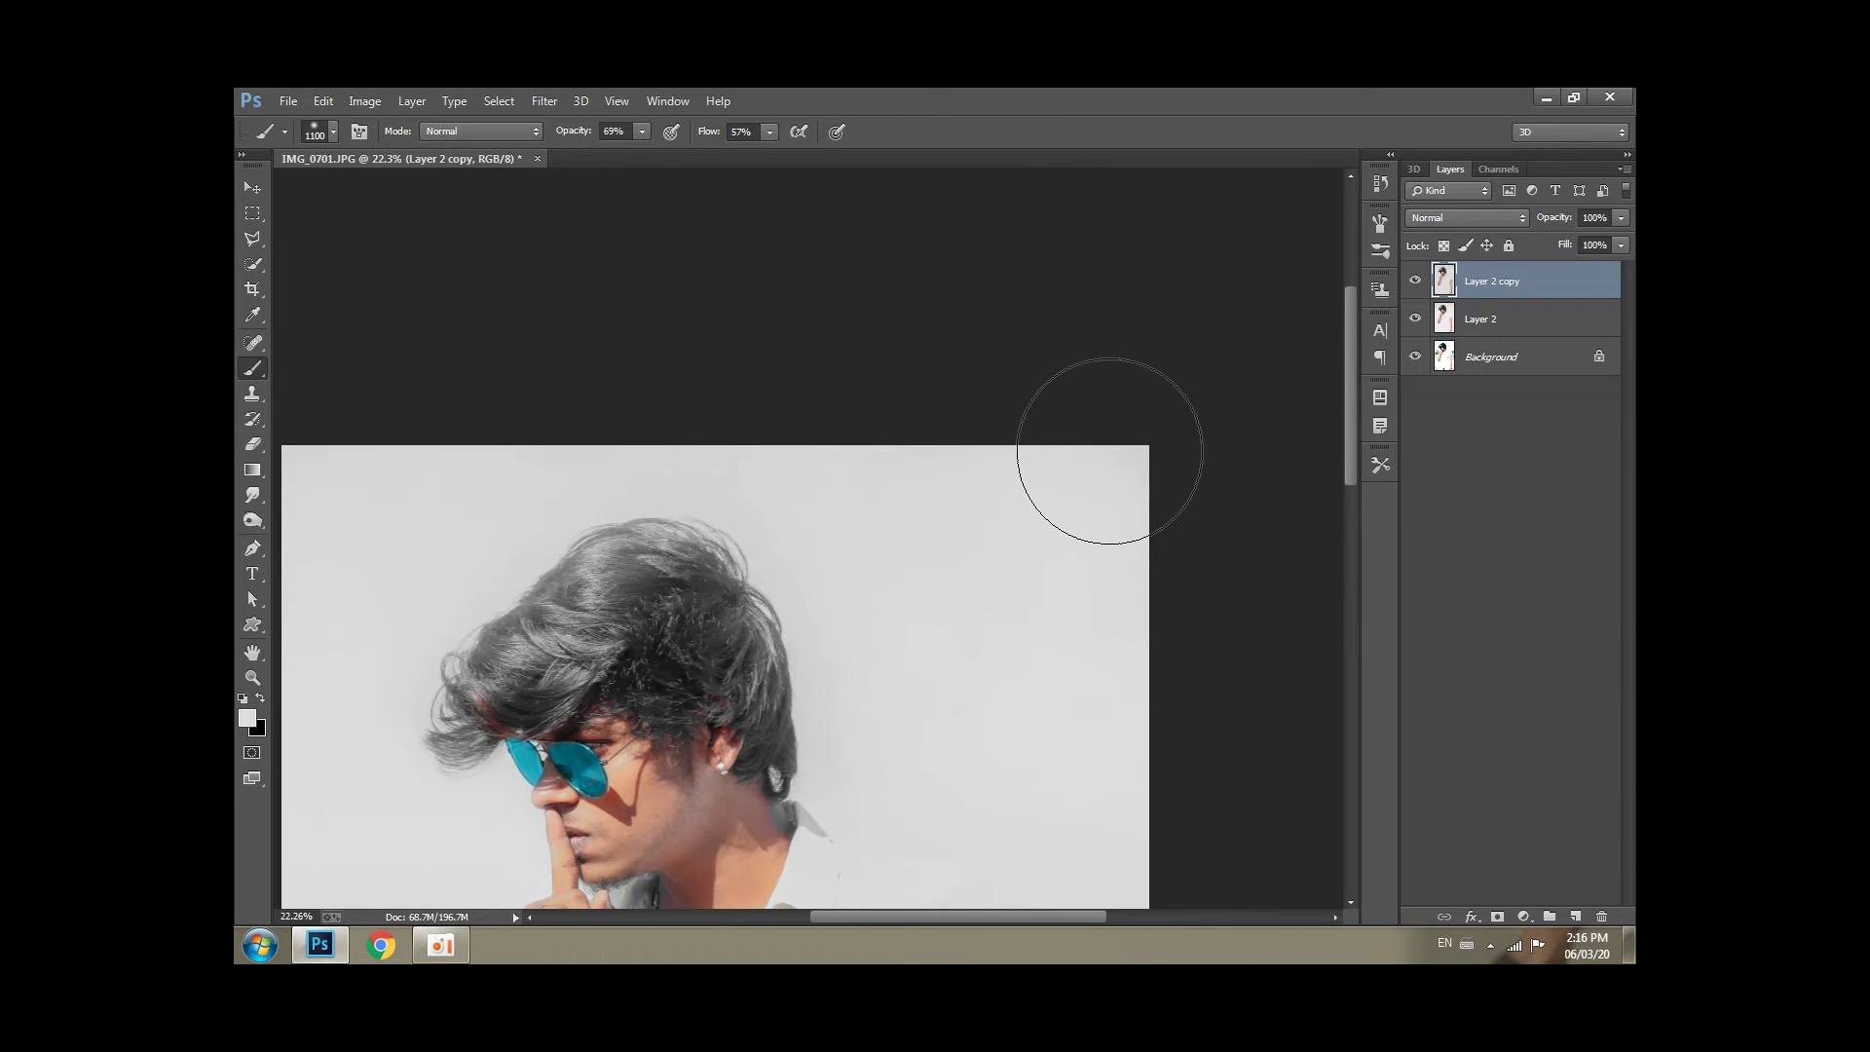
scroll(918, 682, "down", 1, "alt")
scroll(925, 650, "down", 2, "alt")
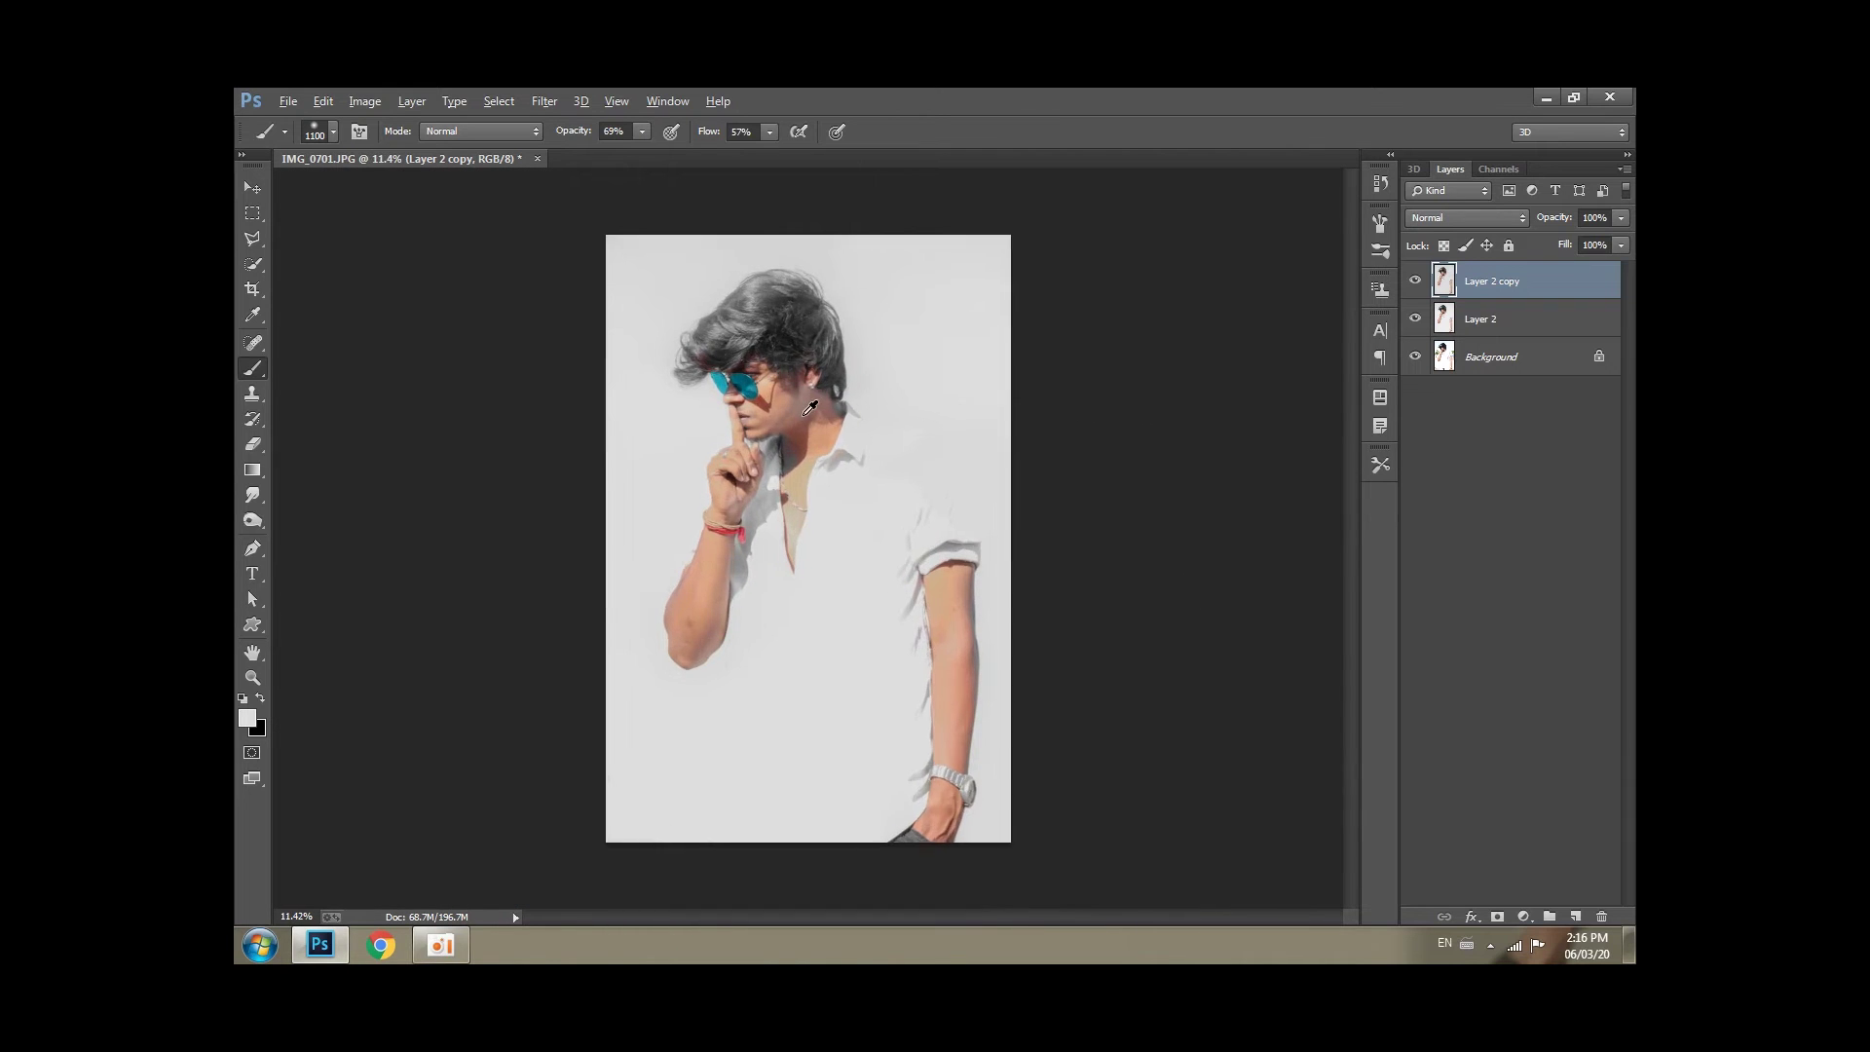
scroll(837, 468, "up", 2, "alt")
scroll(890, 535, "up", 1, "alt")
scroll(919, 535, "up", 1, "alt")
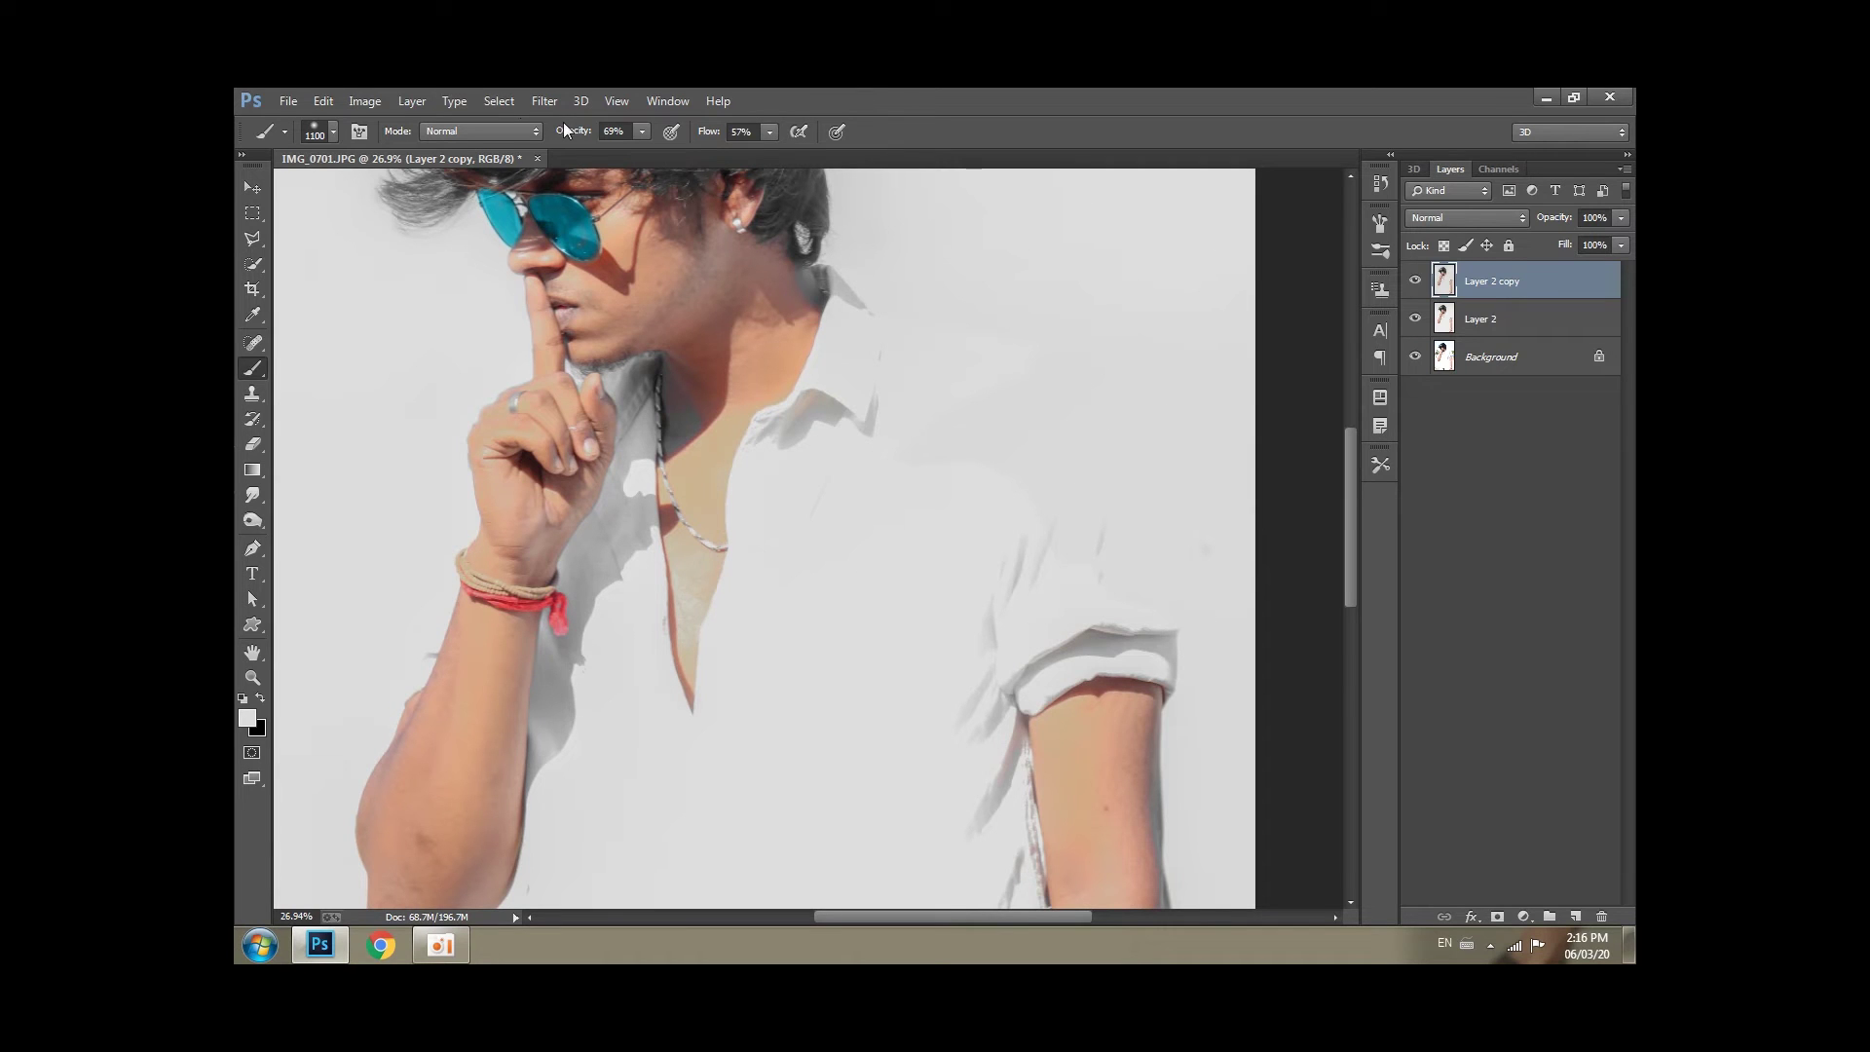
At 100% flow, paint out shirt shadows near the collar, sleeve and beside the watch.
left_click_drag(716, 137, 760, 137)
key("bracketleft")
key("bracketleft")
key("bracketleft")
mouse_move(1019, 308)
left_mouse_down()
mouse_move(942, 657)
mouse_move(873, 668)
mouse_move(896, 419)
left_mouse_up()
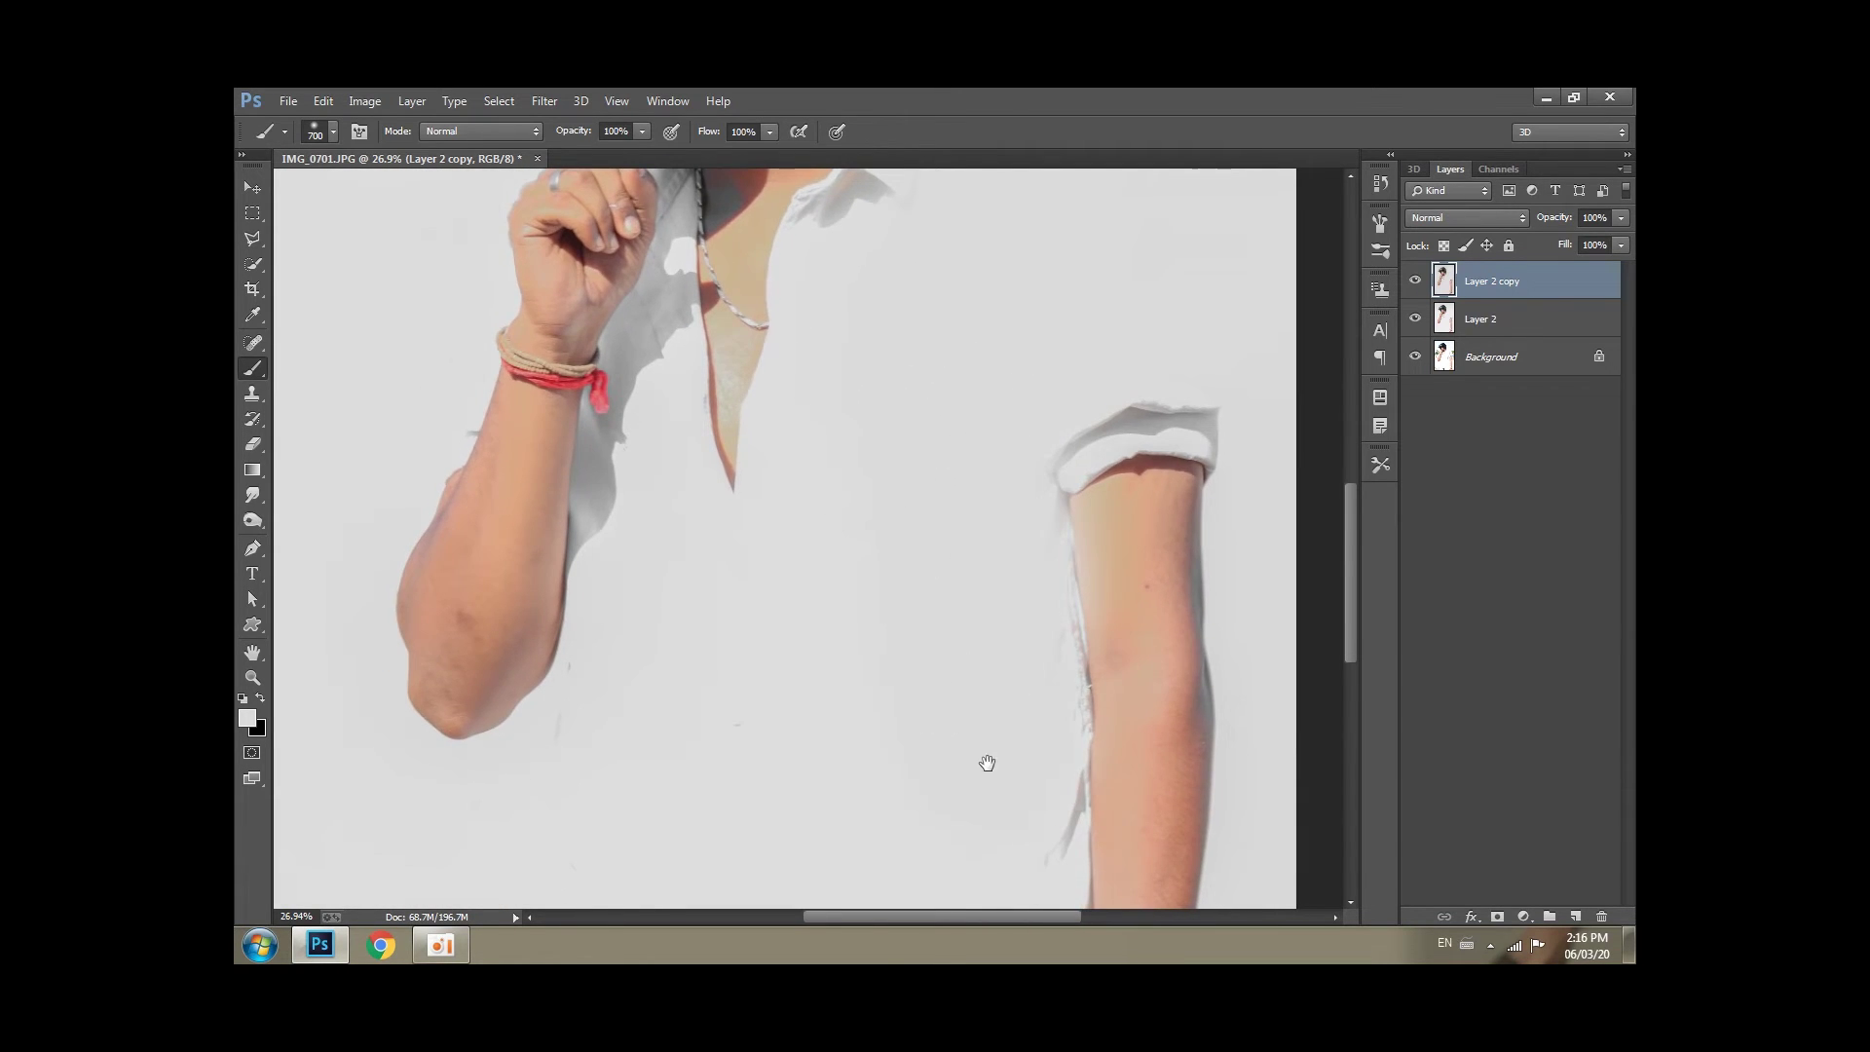
left_click_drag(985, 759, 989, 397)
key("bracketleft")
key("bracketleft")
left_click_drag(998, 529, 993, 681)
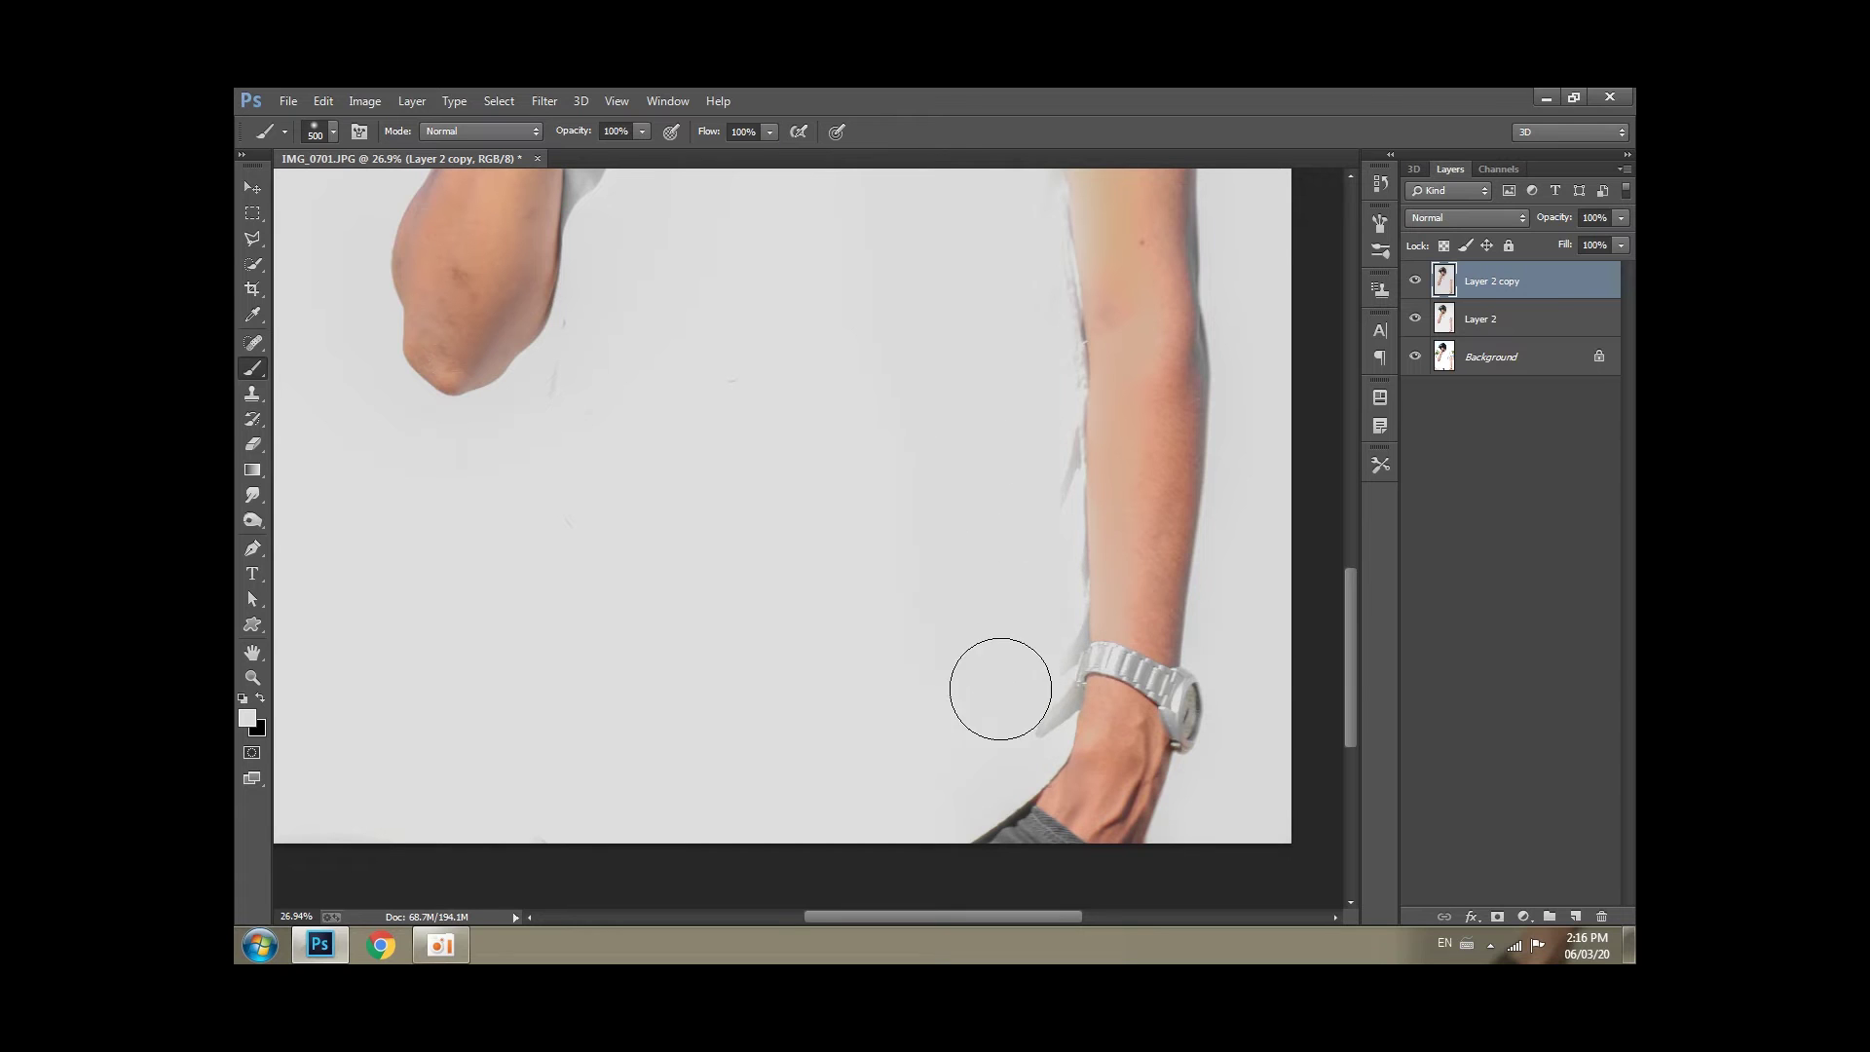
Whiten the grey area below the hand and toggle Layer 2 copy to compare.
key("bracketright")
key("bracketright")
left_click_drag(930, 826, 1110, 843)
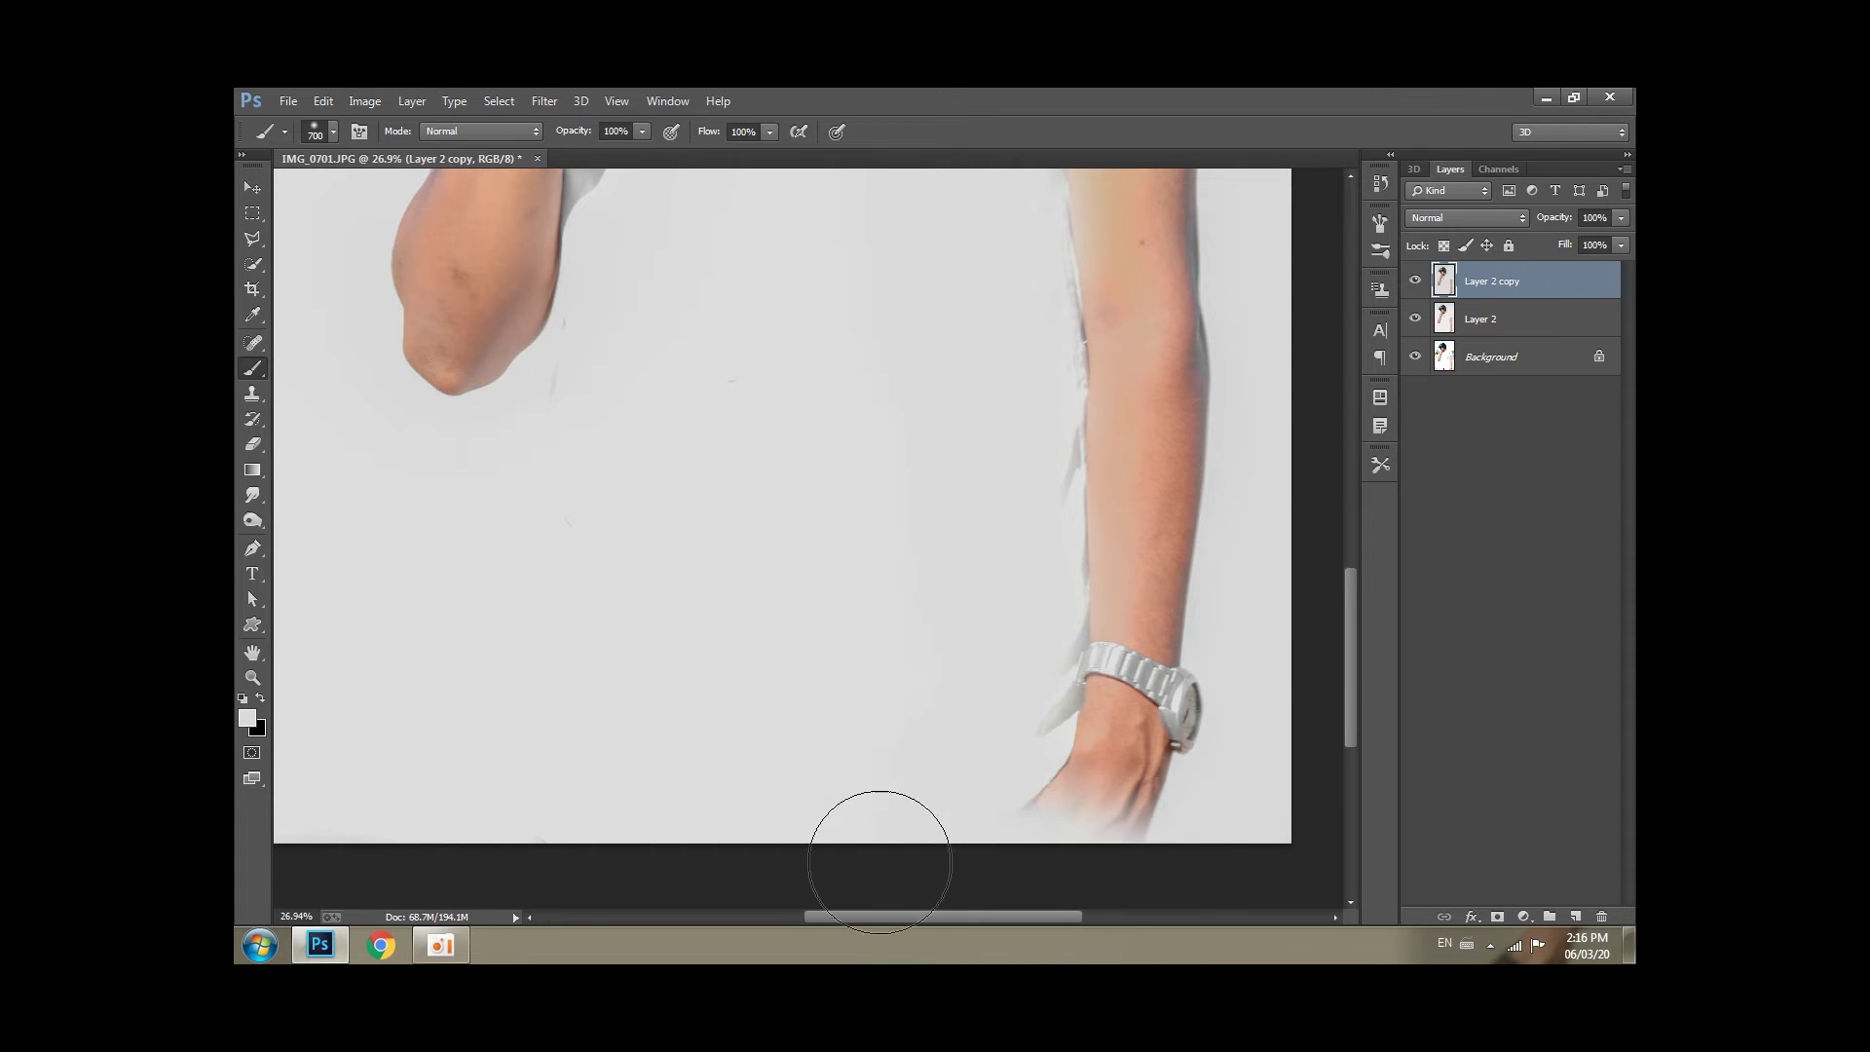
scroll(694, 874, "down", 5)
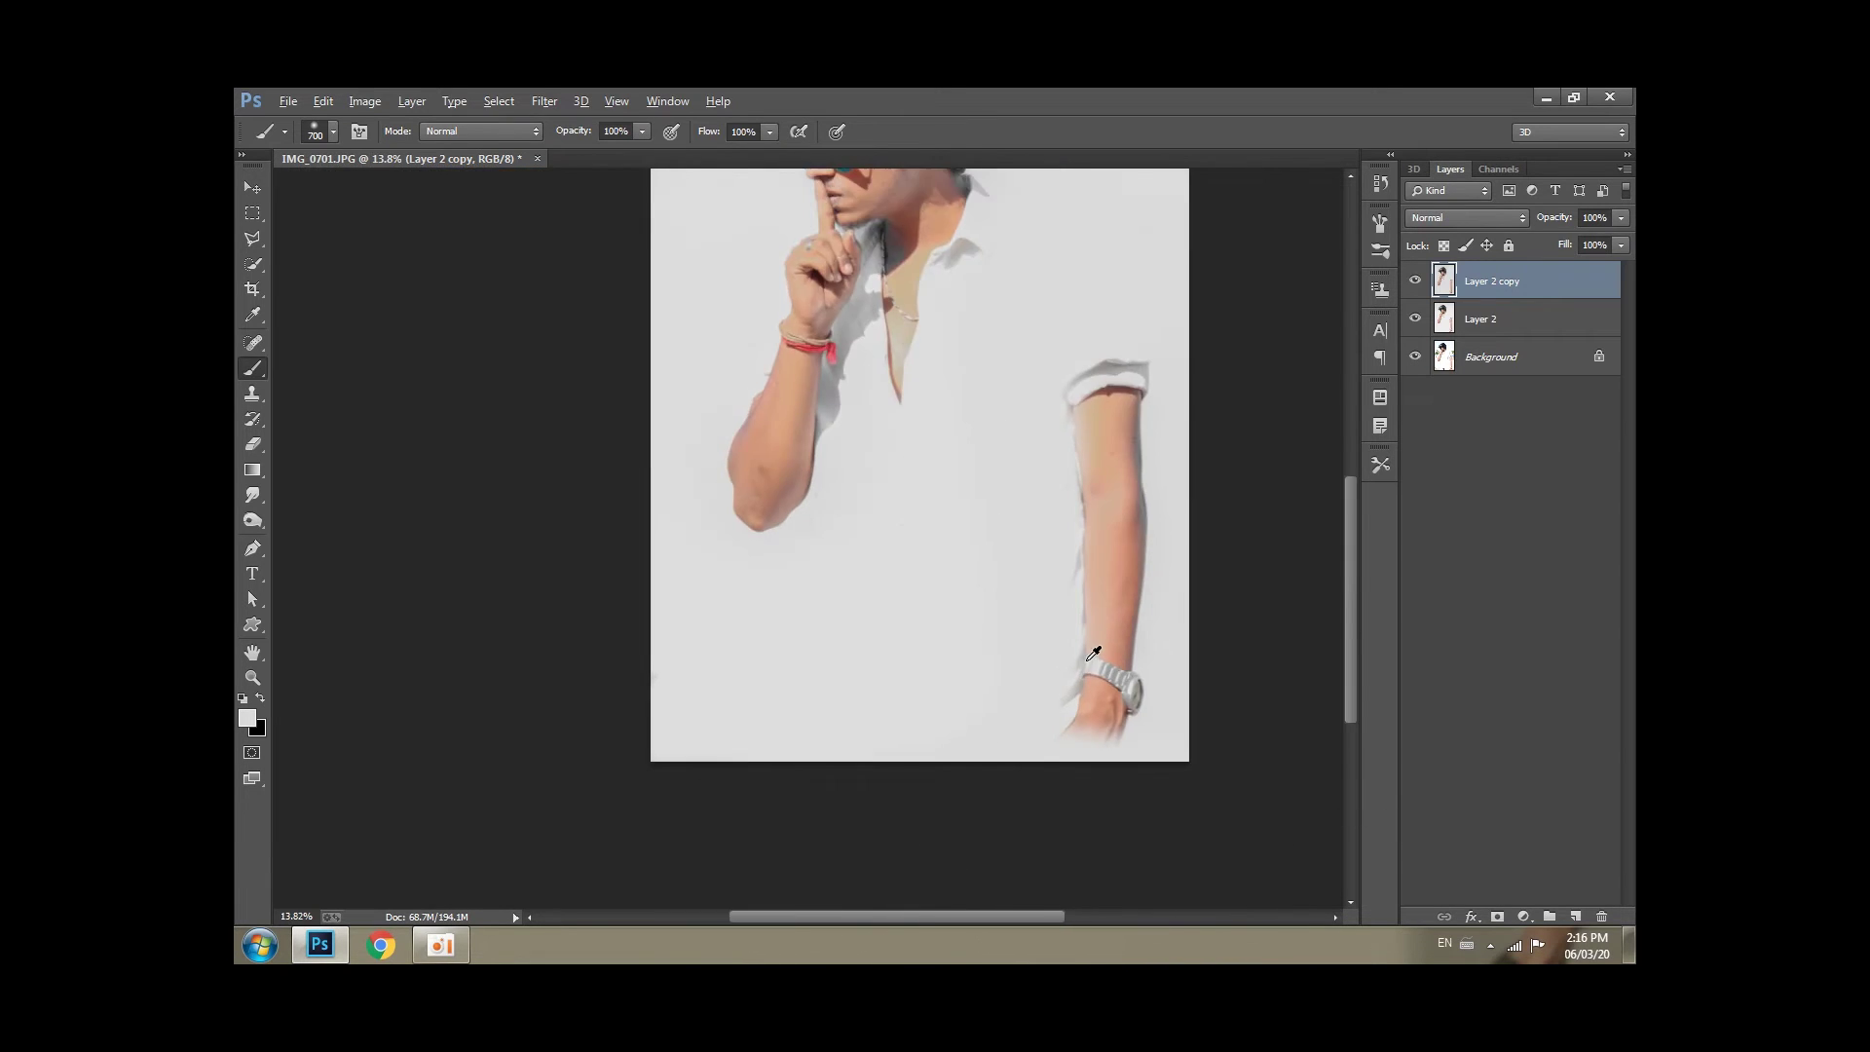
scroll(1049, 663, "up", 2)
scroll(1014, 572, "up", 2)
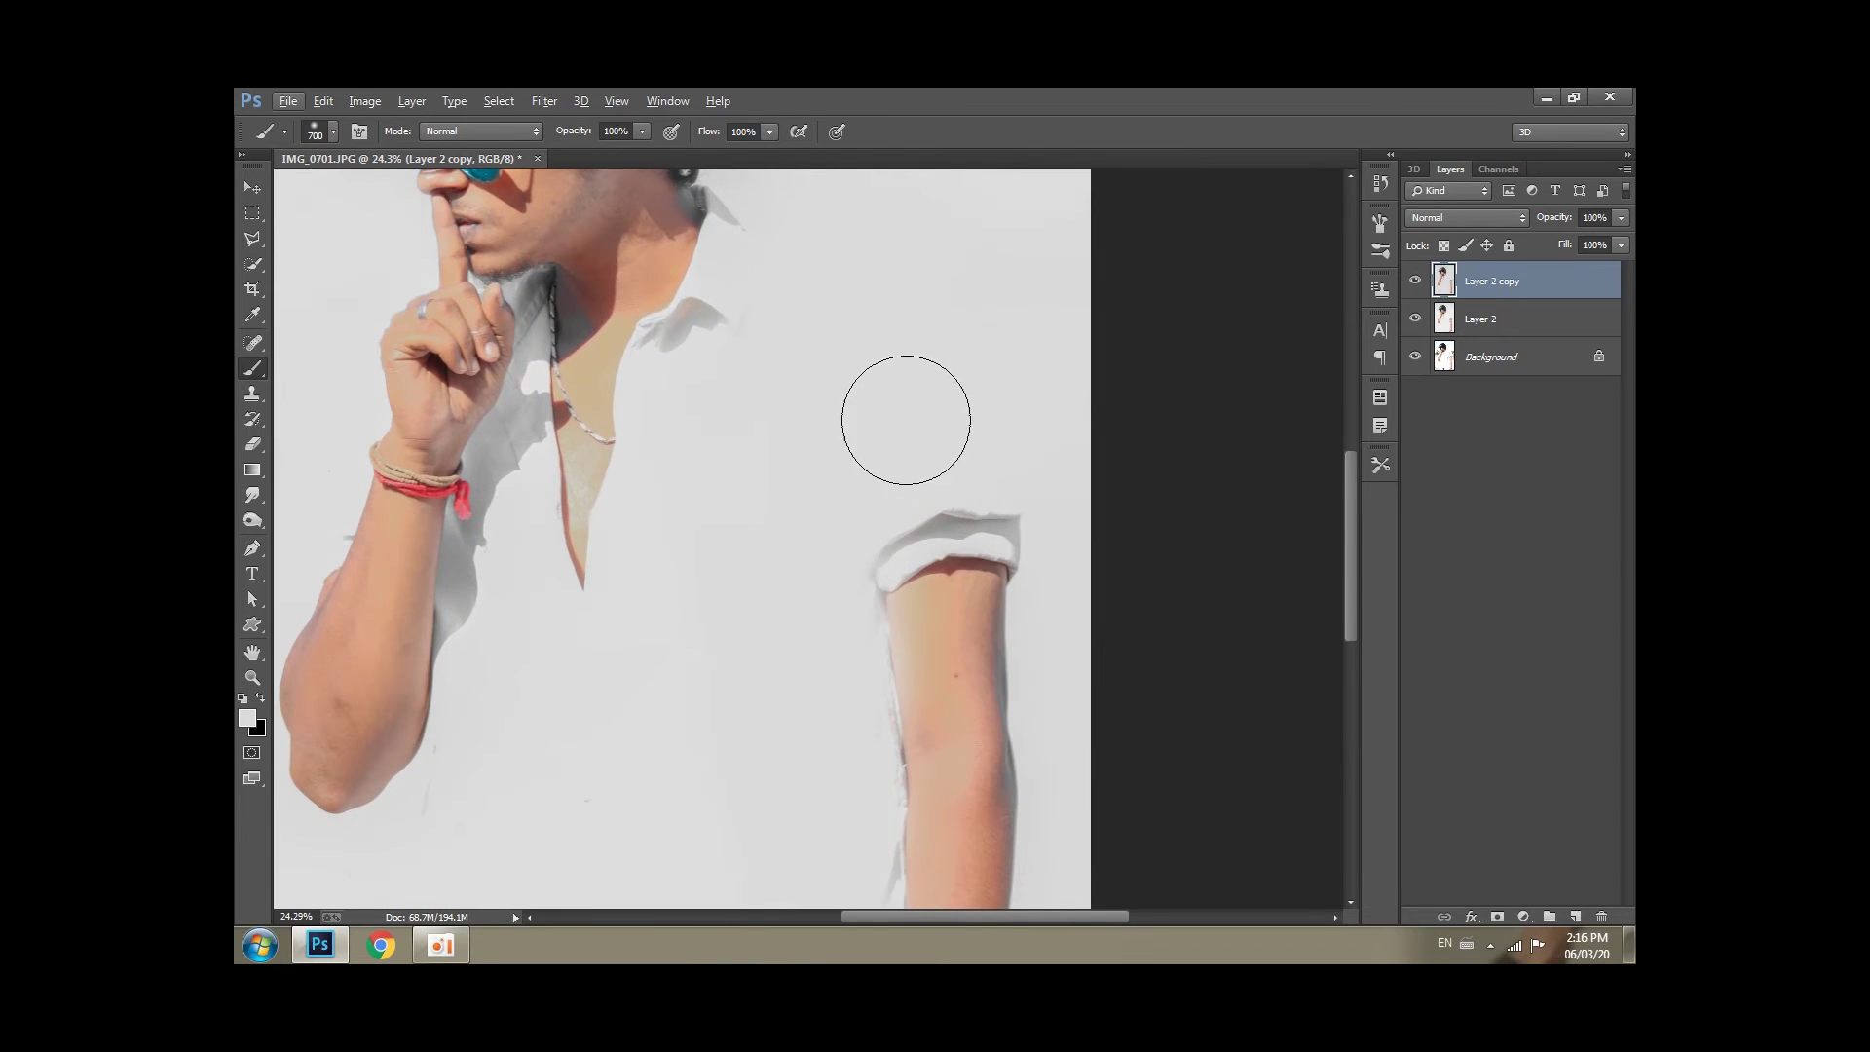
scroll(981, 420, "down", 3)
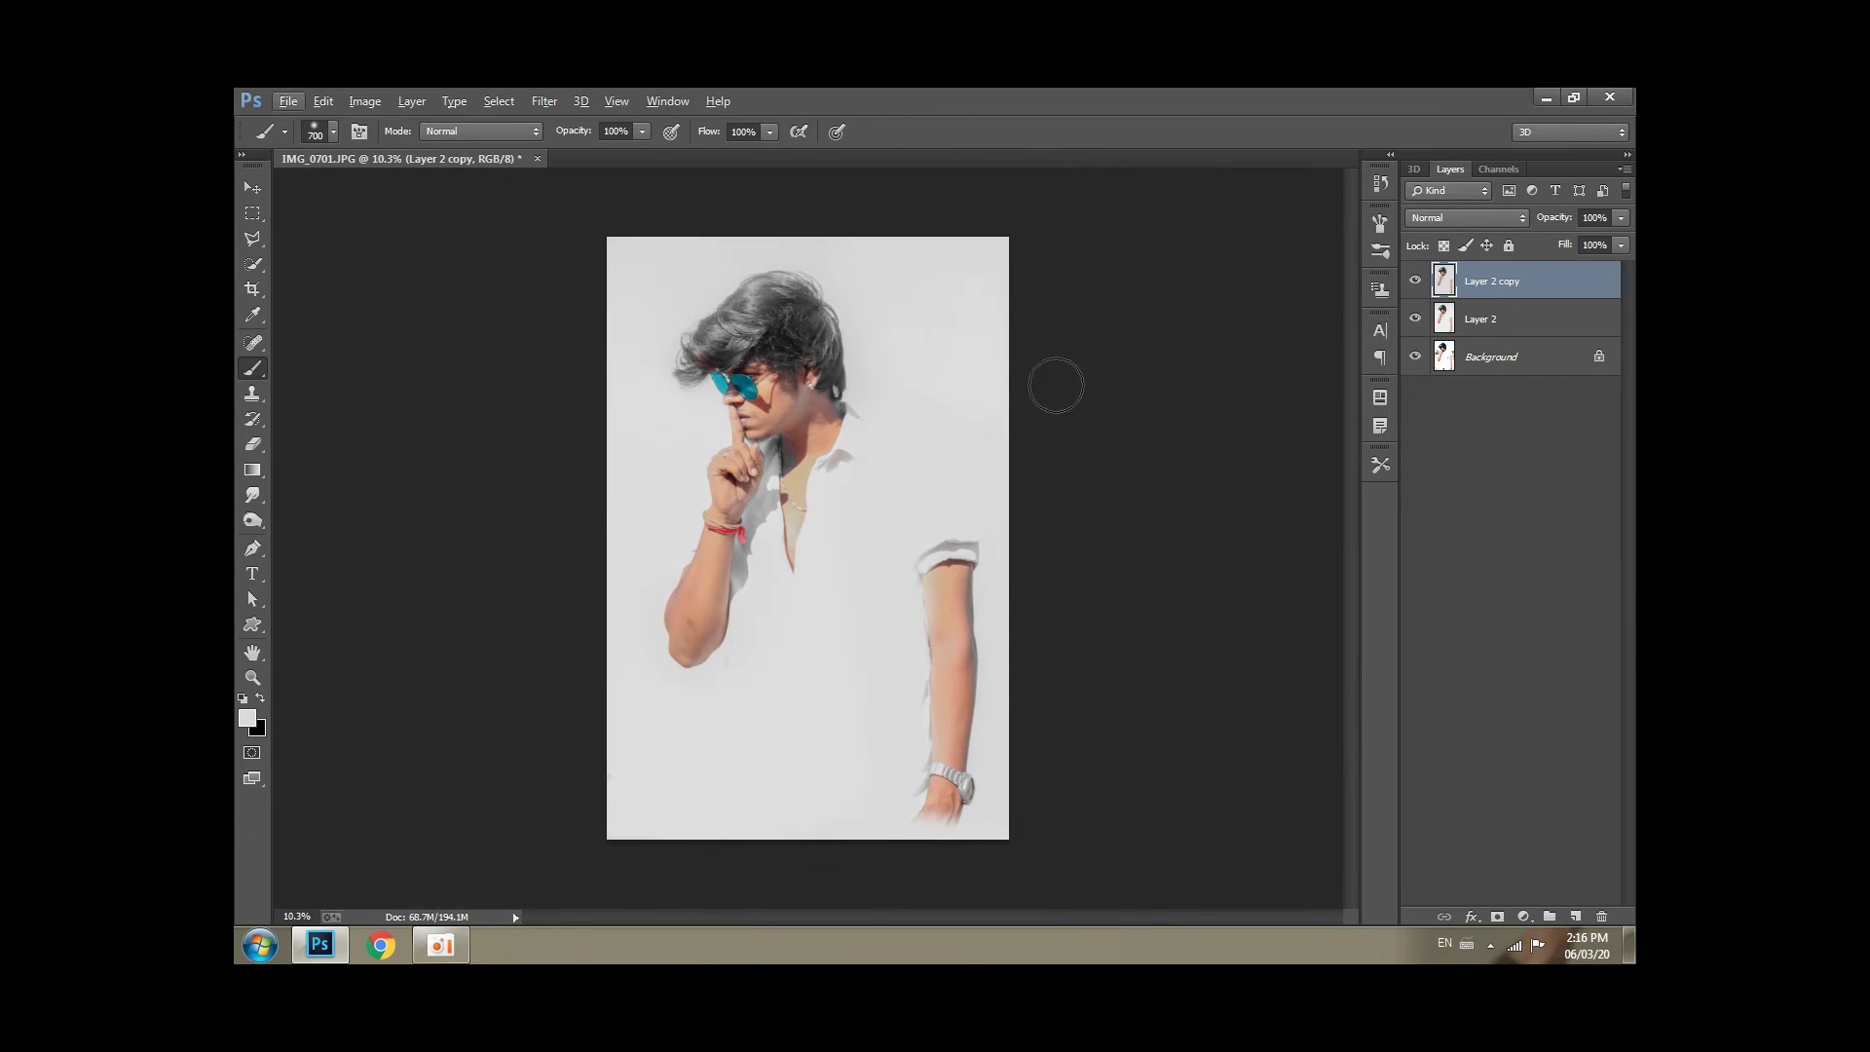
left_click(1416, 284)
Merge Layer 2 into Layer 2 copy and duplicate the result as Layer 2 copy 2.
left_click(1495, 308, "ctrl")
right_click(1495, 307)
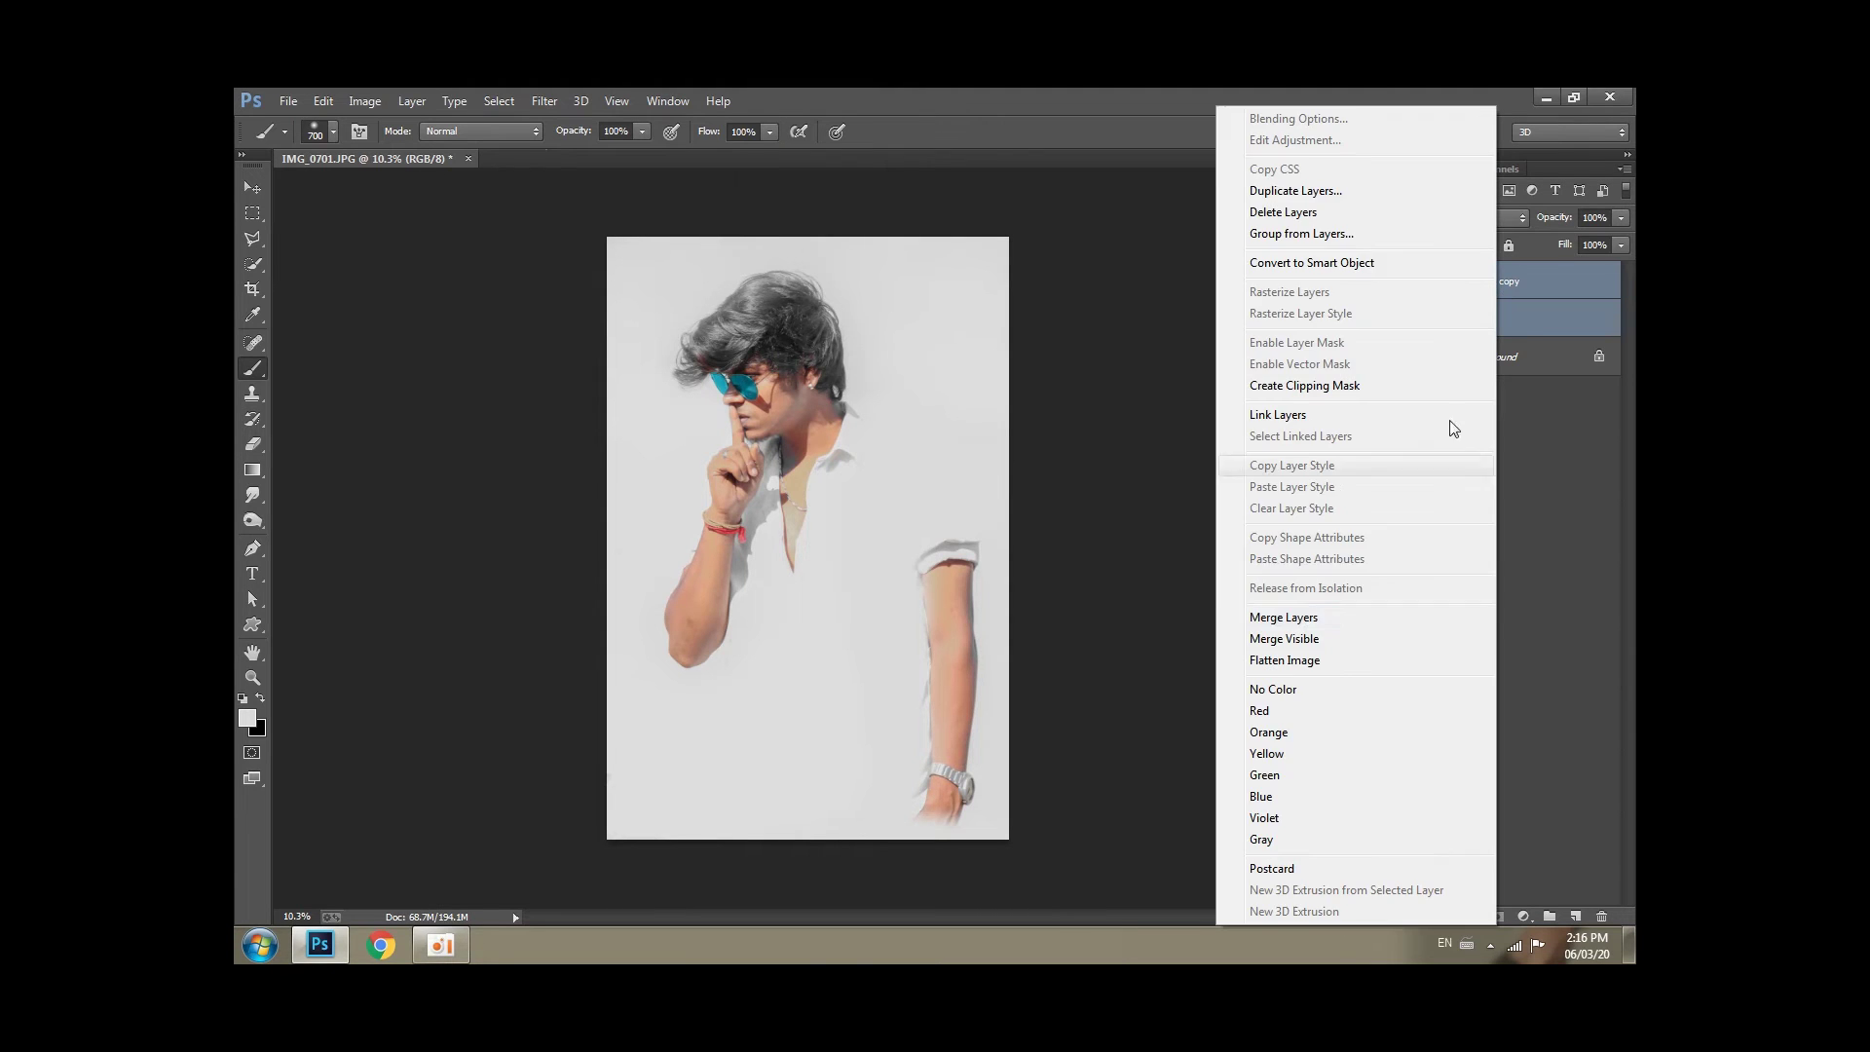
left_click(1303, 617)
mouse_move(1587, 307)
left_mouse_down()
mouse_move(1546, 904)
mouse_move(1574, 916)
left_mouse_up()
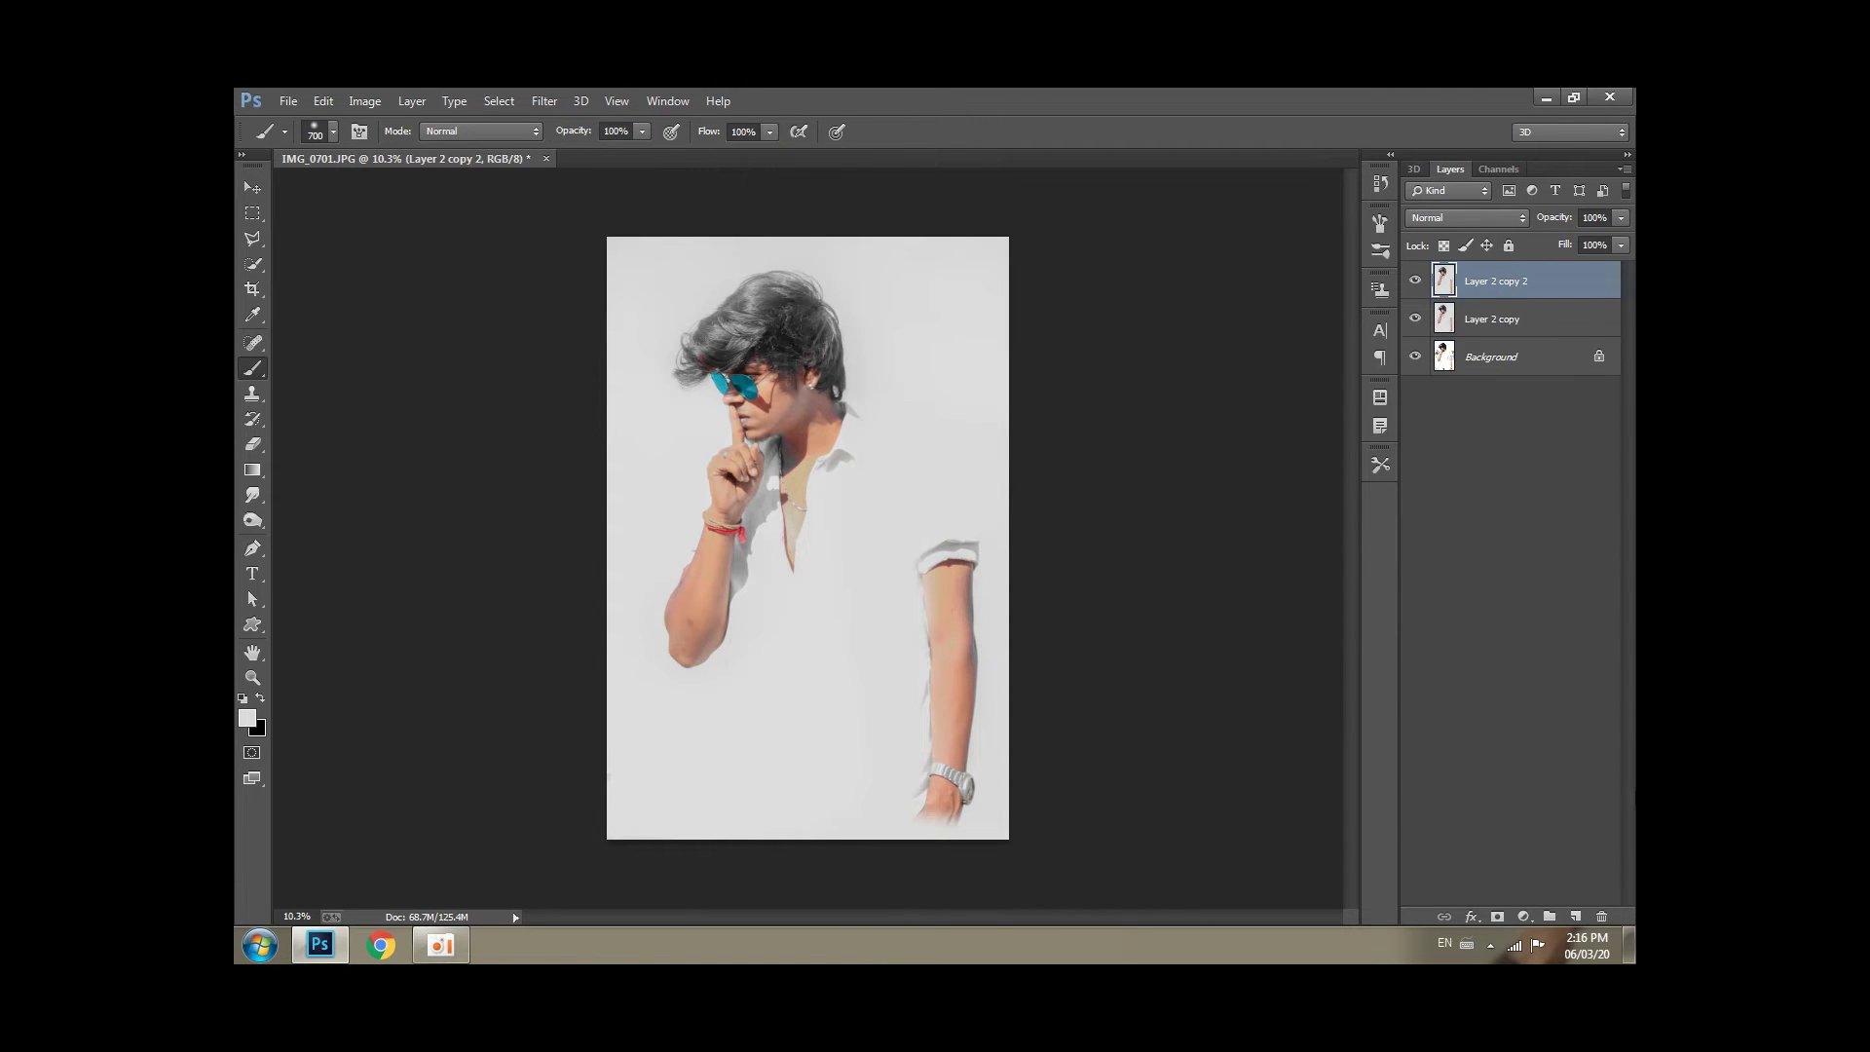
scroll(655, 368, "up", 5)
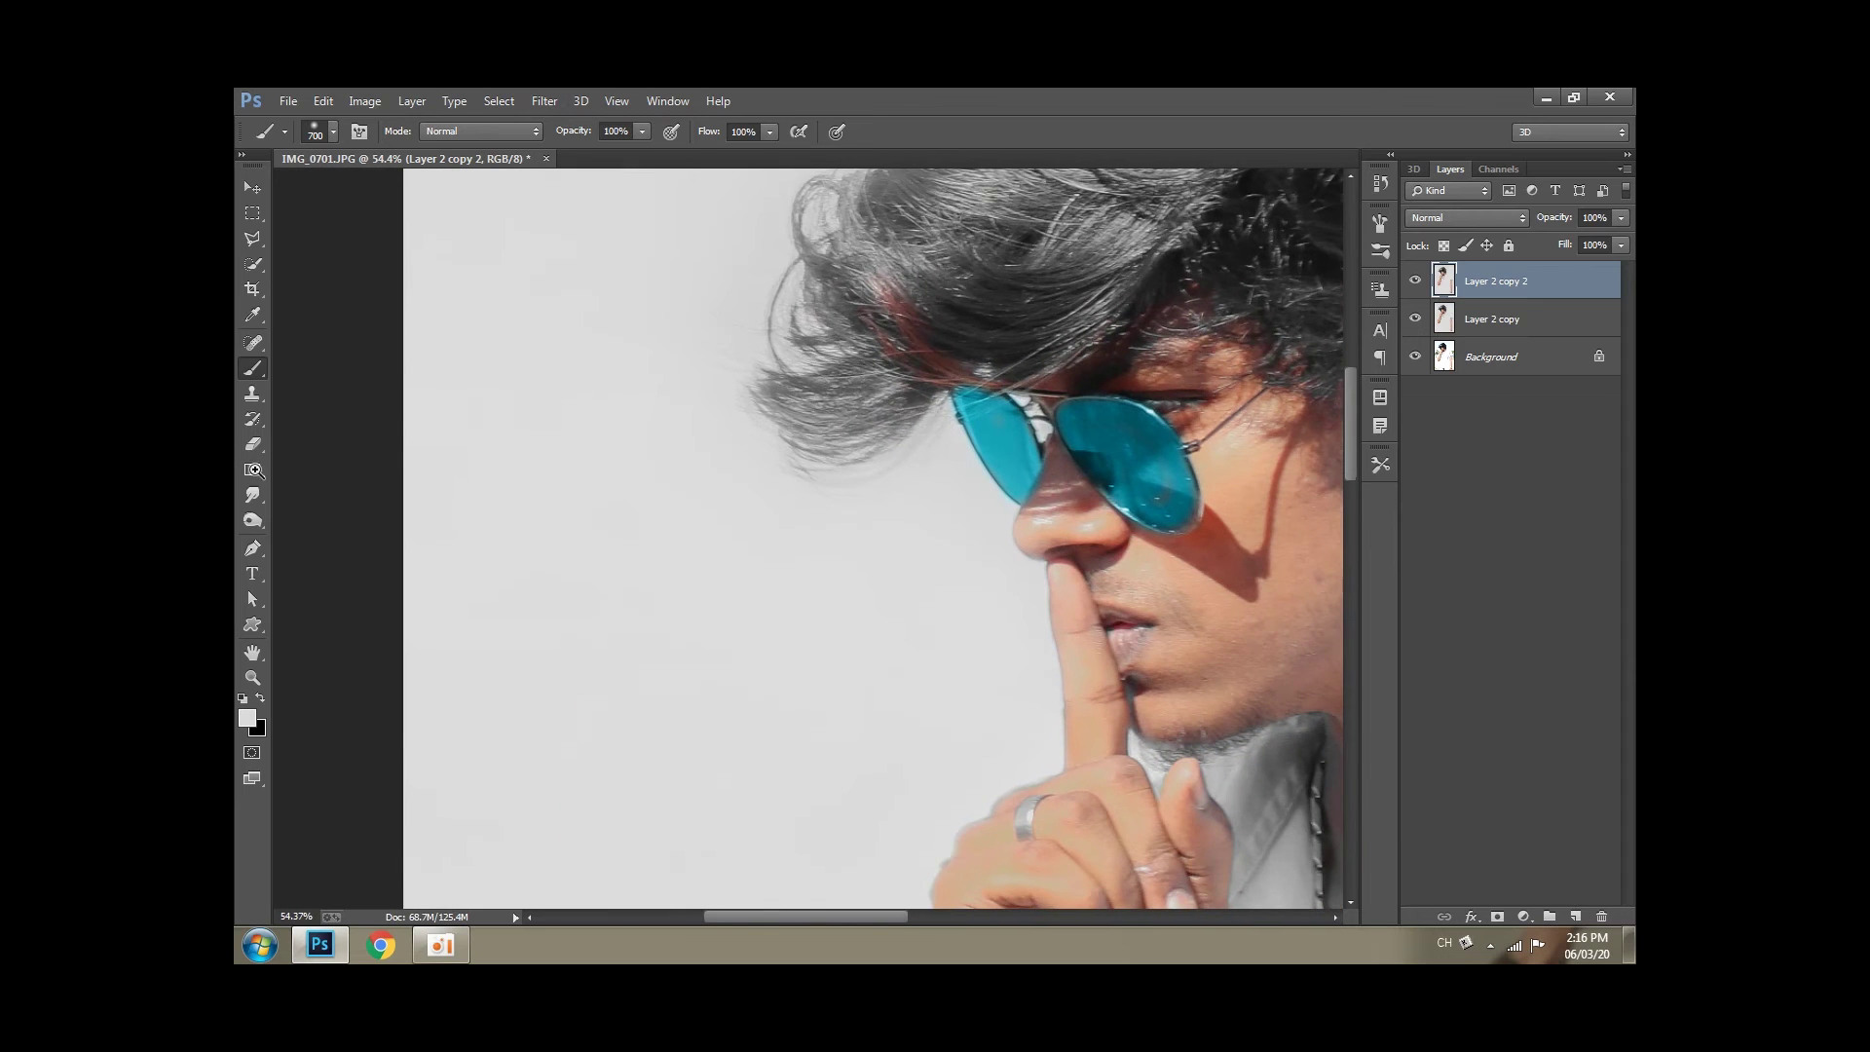
Lighten the hair above the glasses and across the top of the head with the Dodge Tool.
left_click(254, 499)
left_click(255, 521)
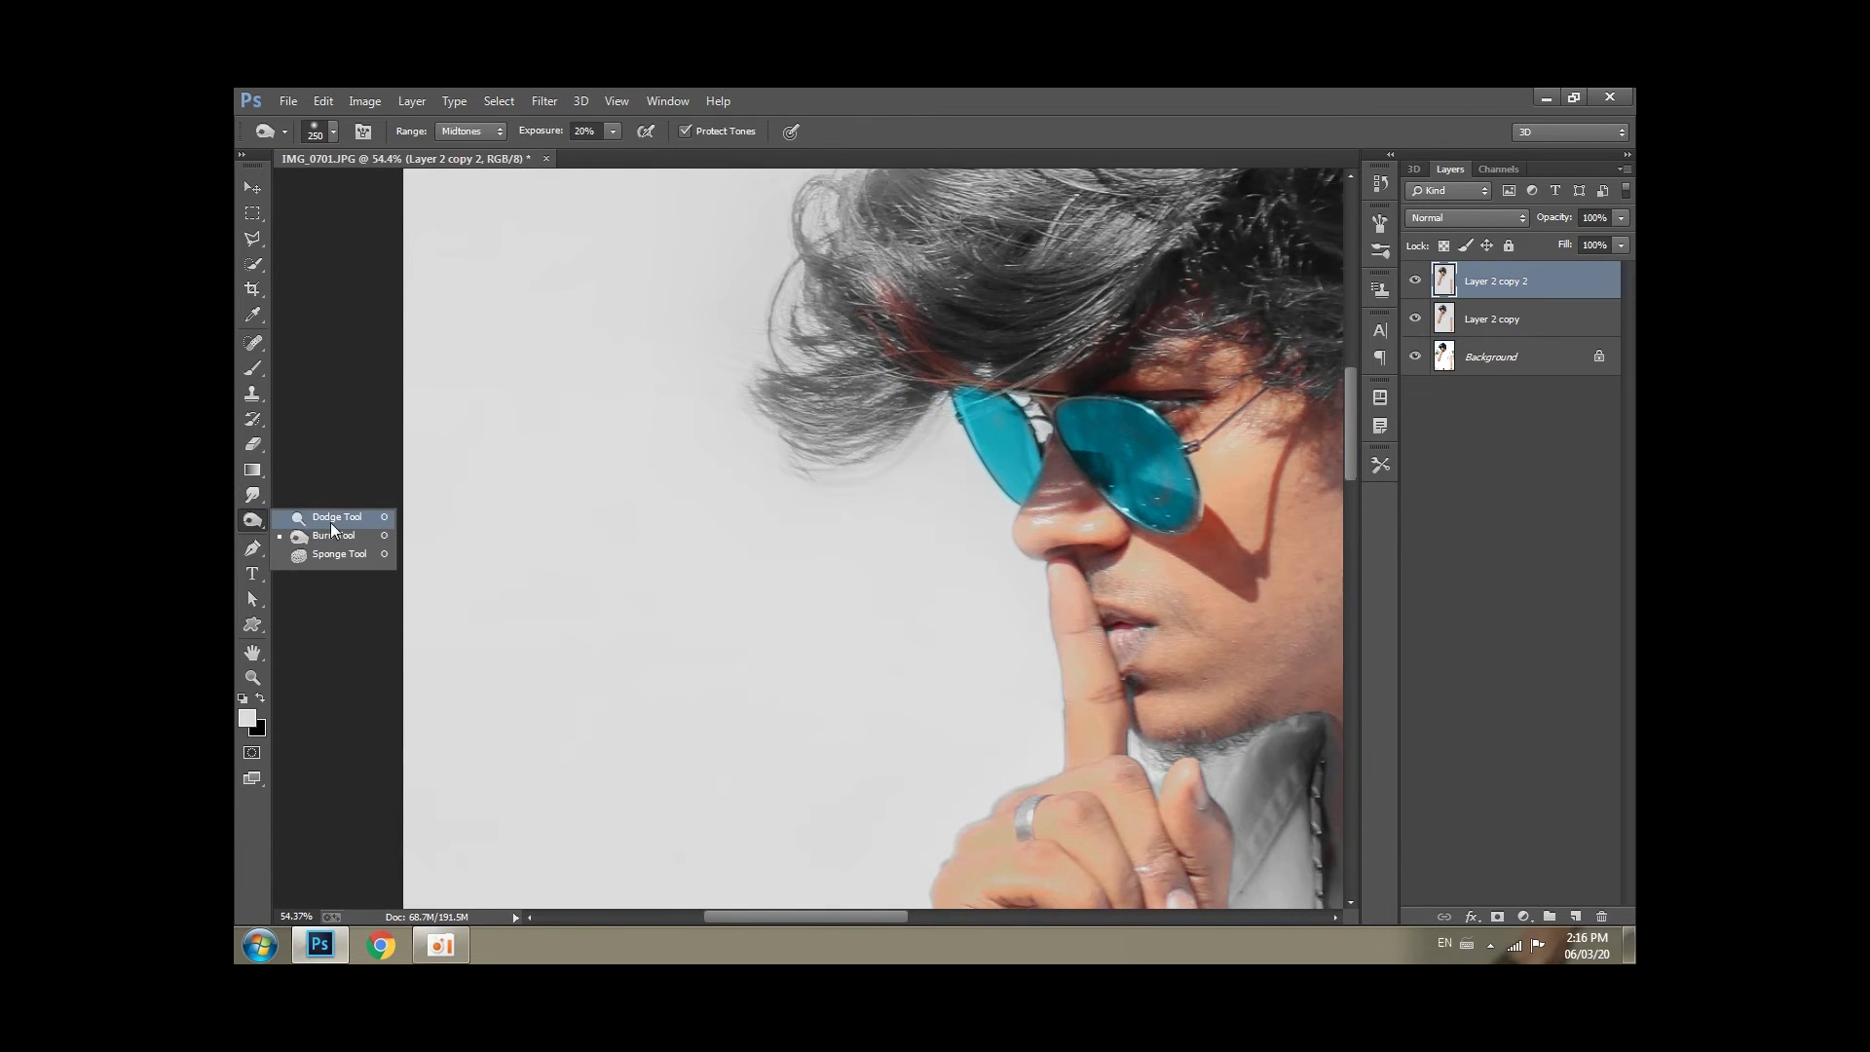
left_click(331, 532)
left_click_drag(1084, 361, 779, 611)
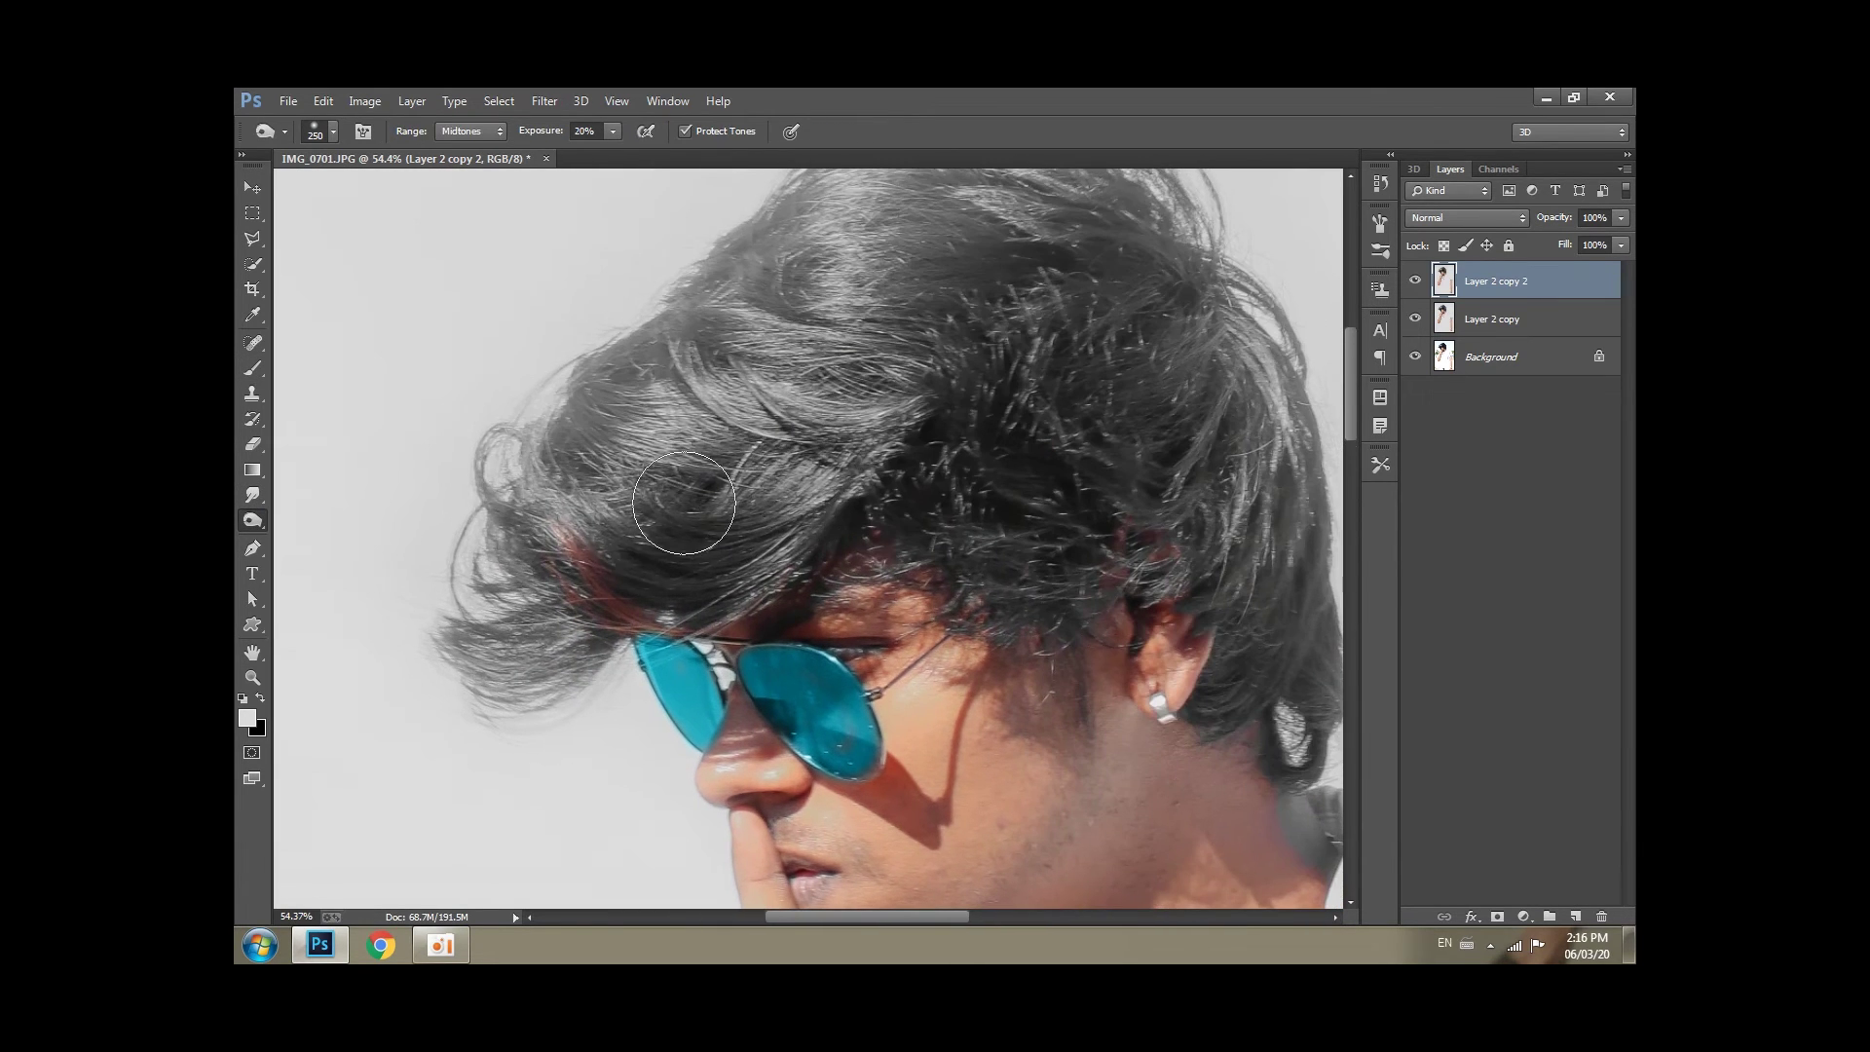
left_click_drag(506, 542, 526, 646)
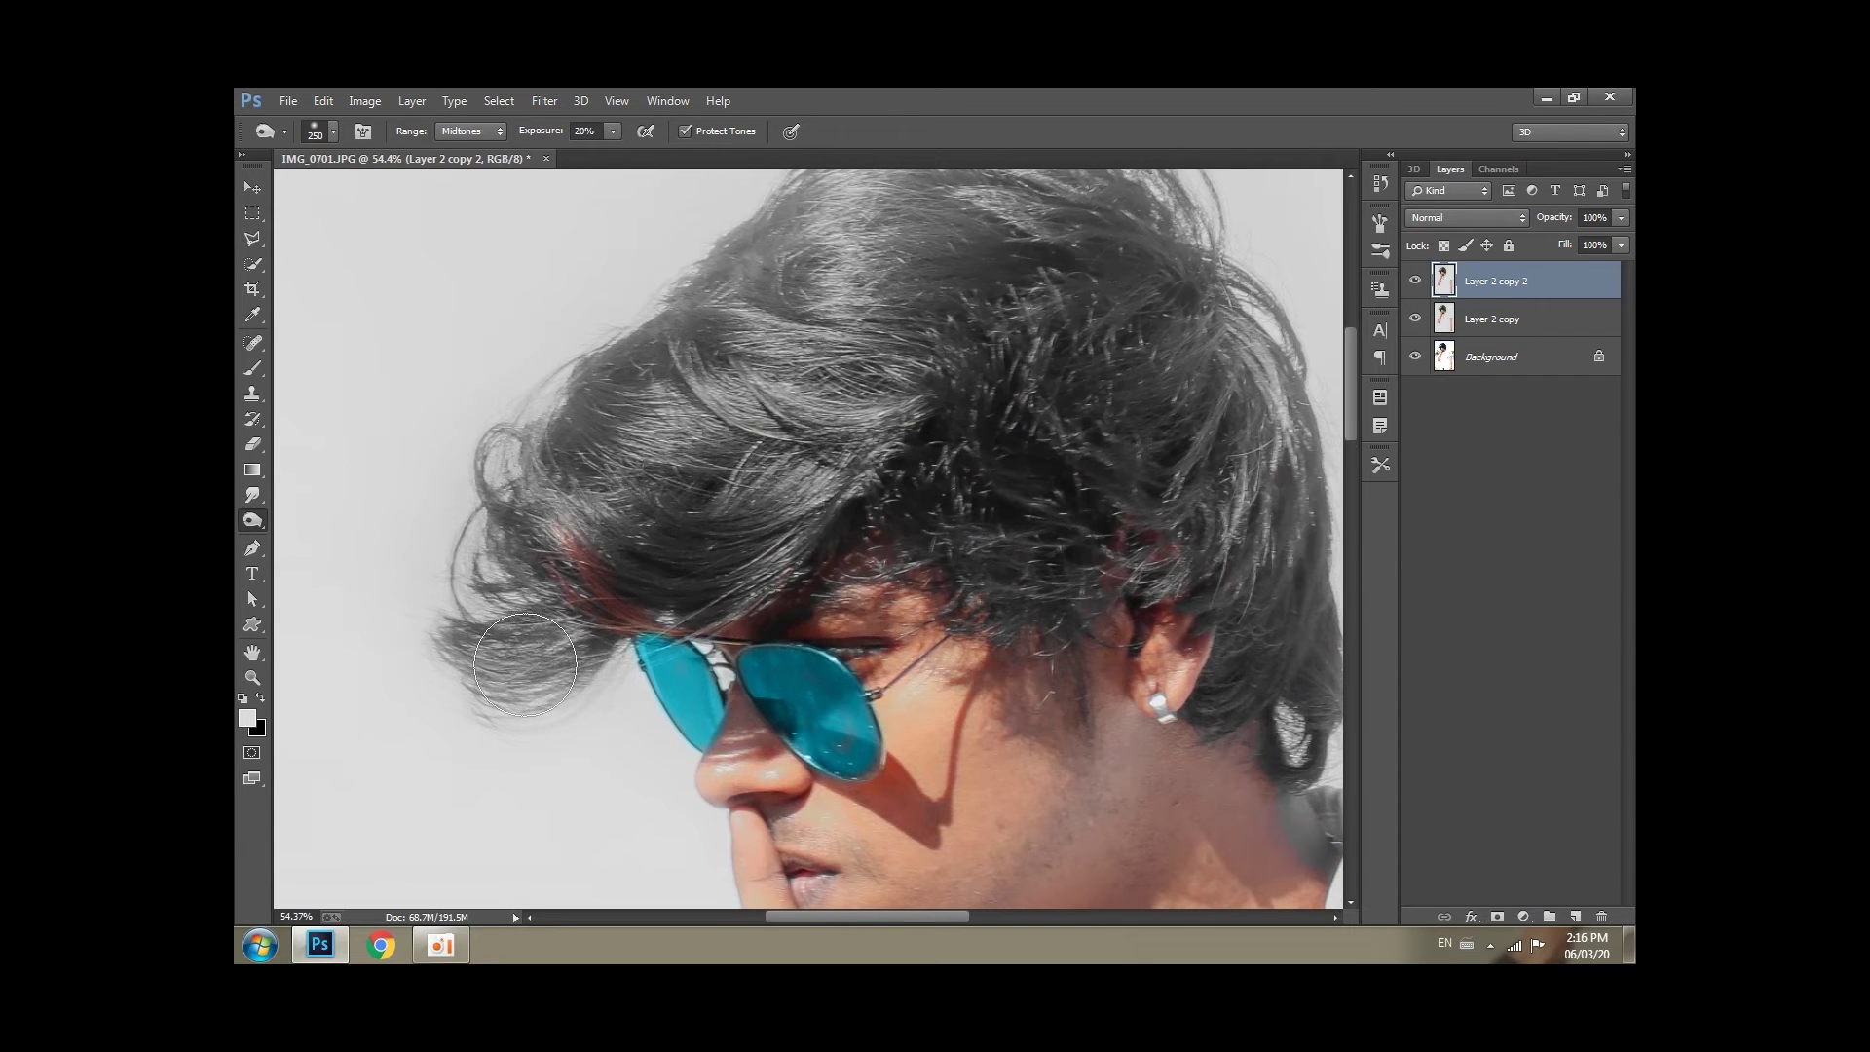
mouse_move(676, 322)
left_mouse_down()
mouse_move(1286, 745)
mouse_move(491, 619)
left_mouse_up()
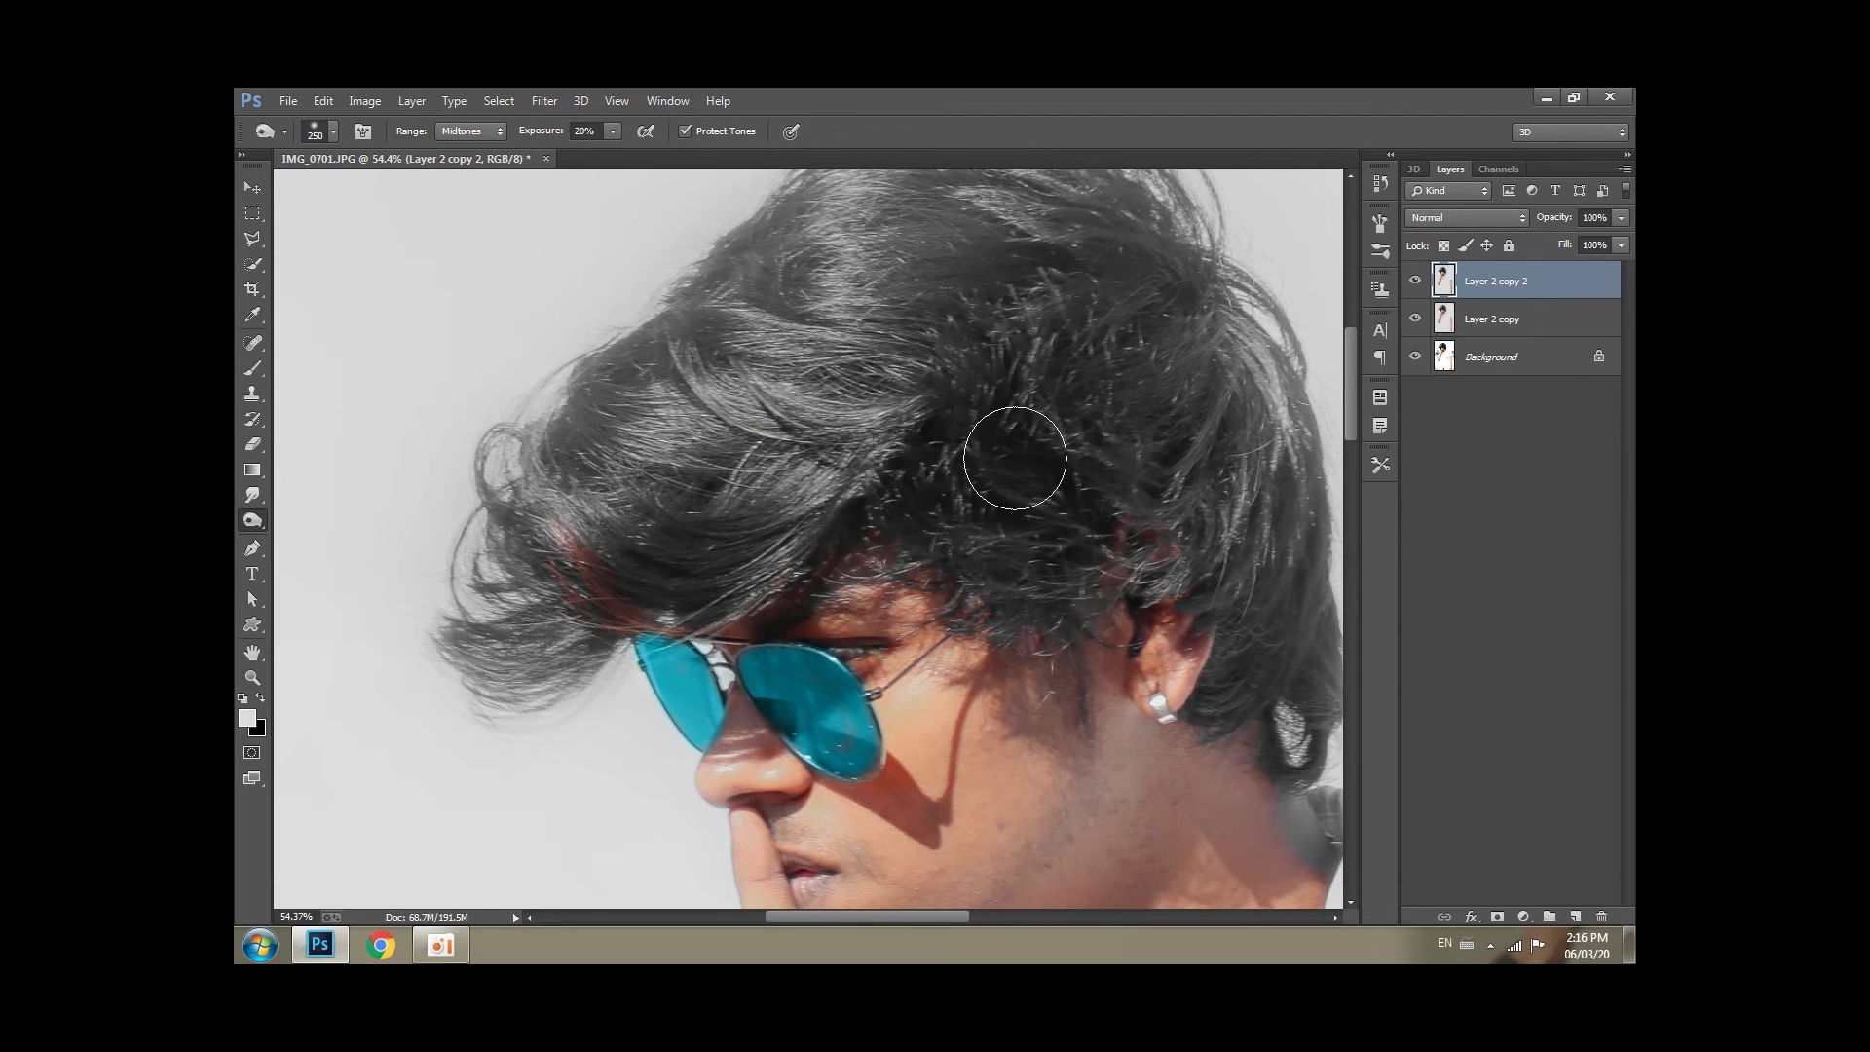
scroll(1010, 459, "down", 3)
scroll(1043, 529, "down", 2)
scroll(672, 607, "up", 3)
key("bracketleft")
key("bracketleft")
key("bracketleft")
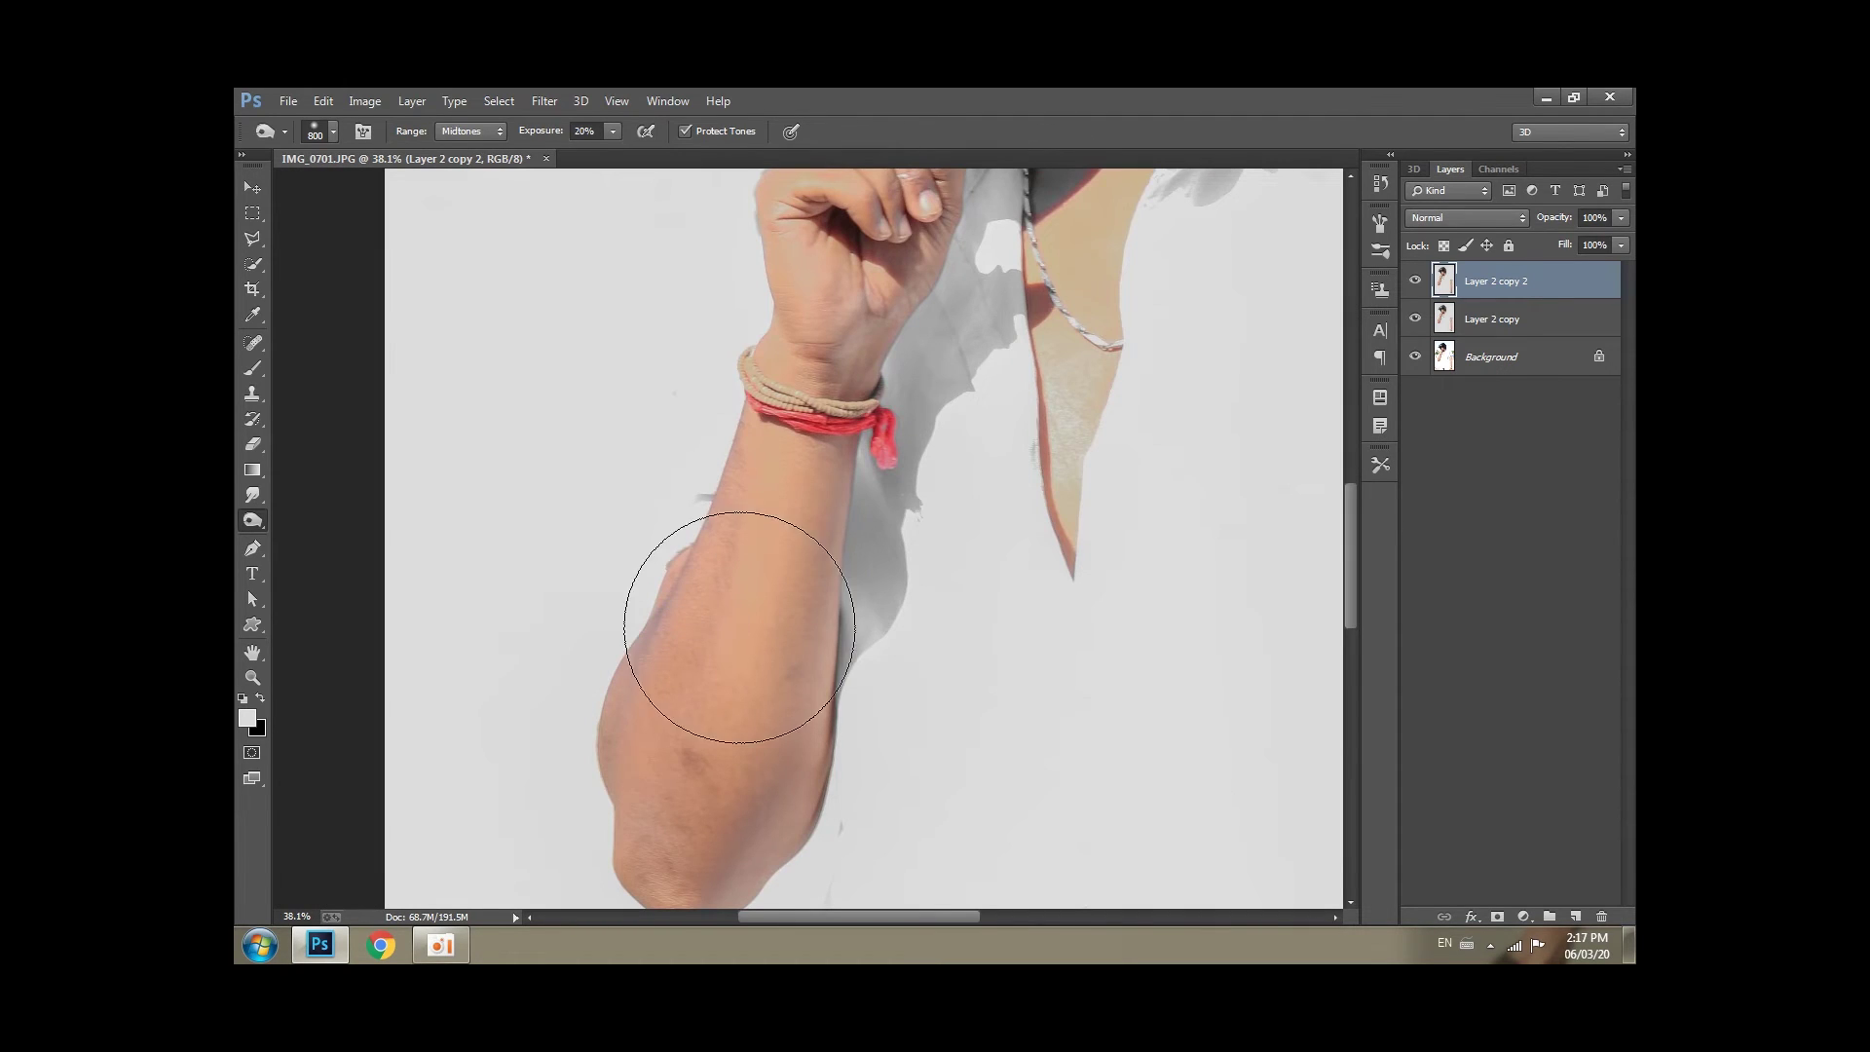
key("bracketleft")
key("bracketleft")
key("bracketleft")
key("bracketleft")
key("bracketleft")
key("bracketleft")
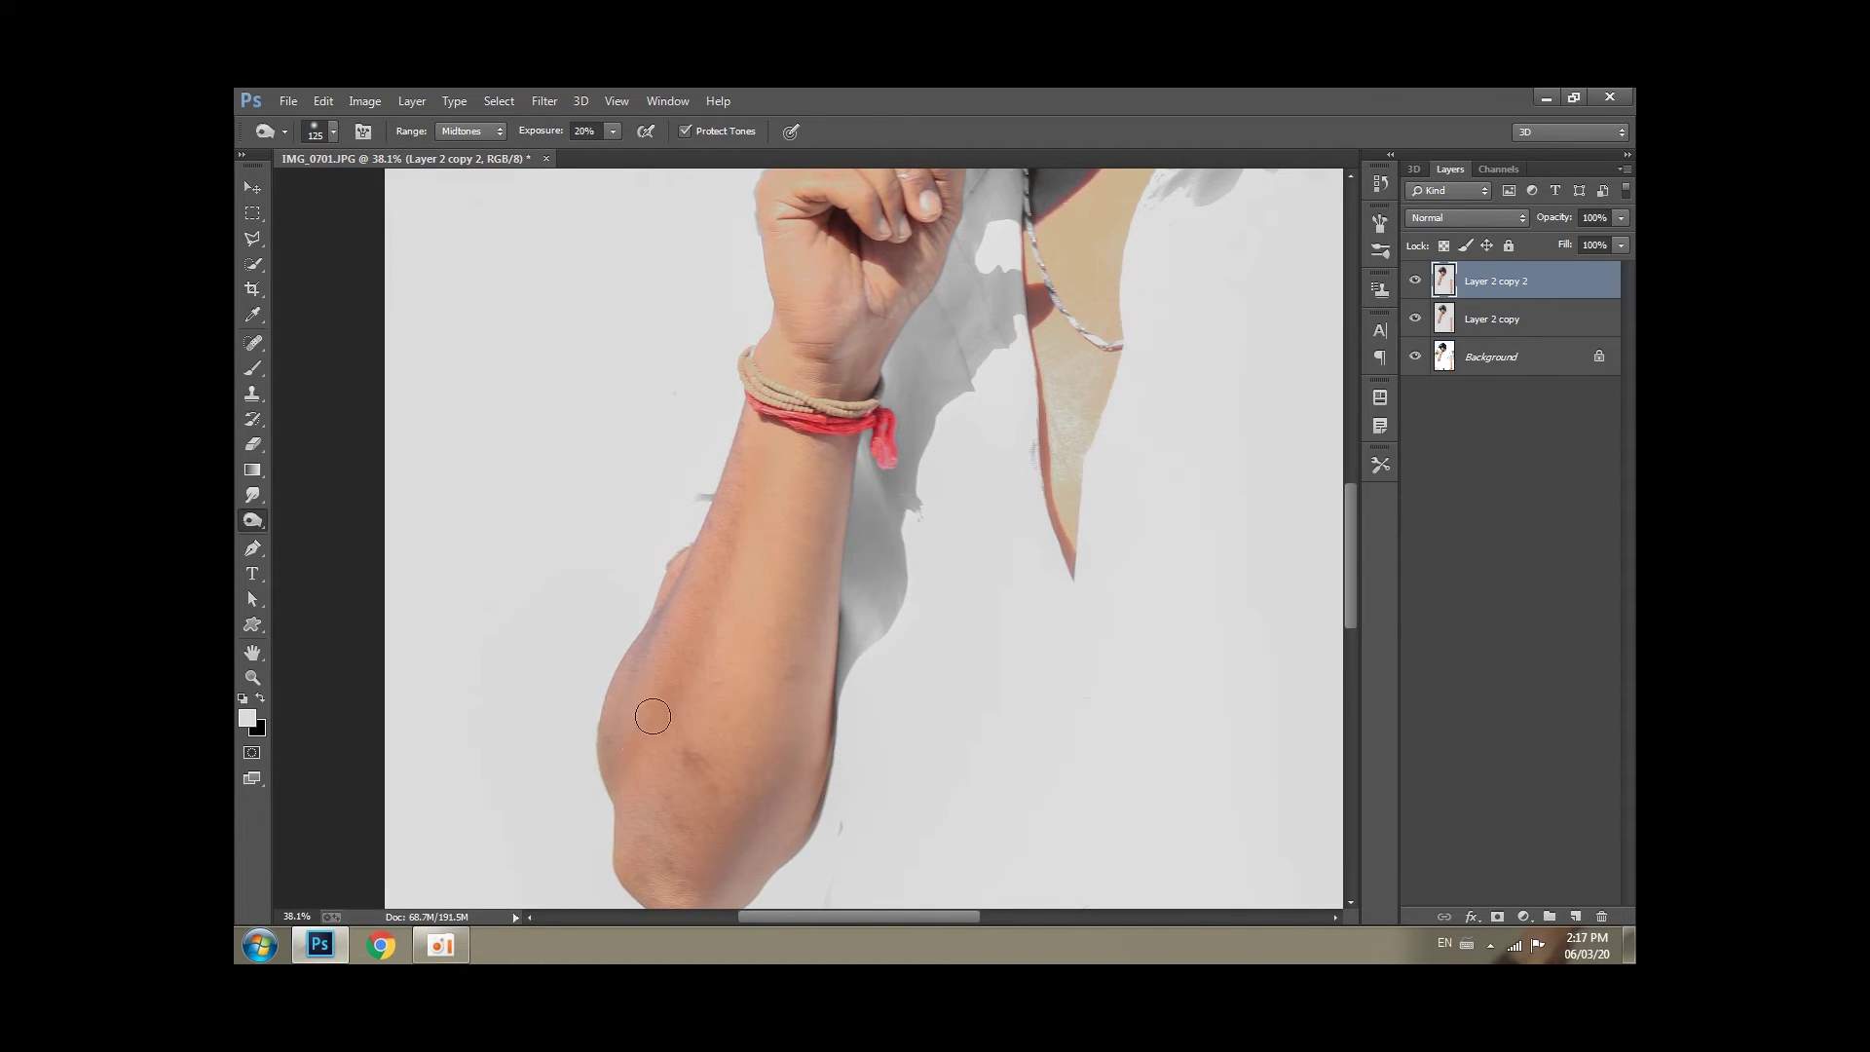
Remove the blemish on the upper arm with the Spot Healing Brush, then reframe the face.
right_click(255, 342)
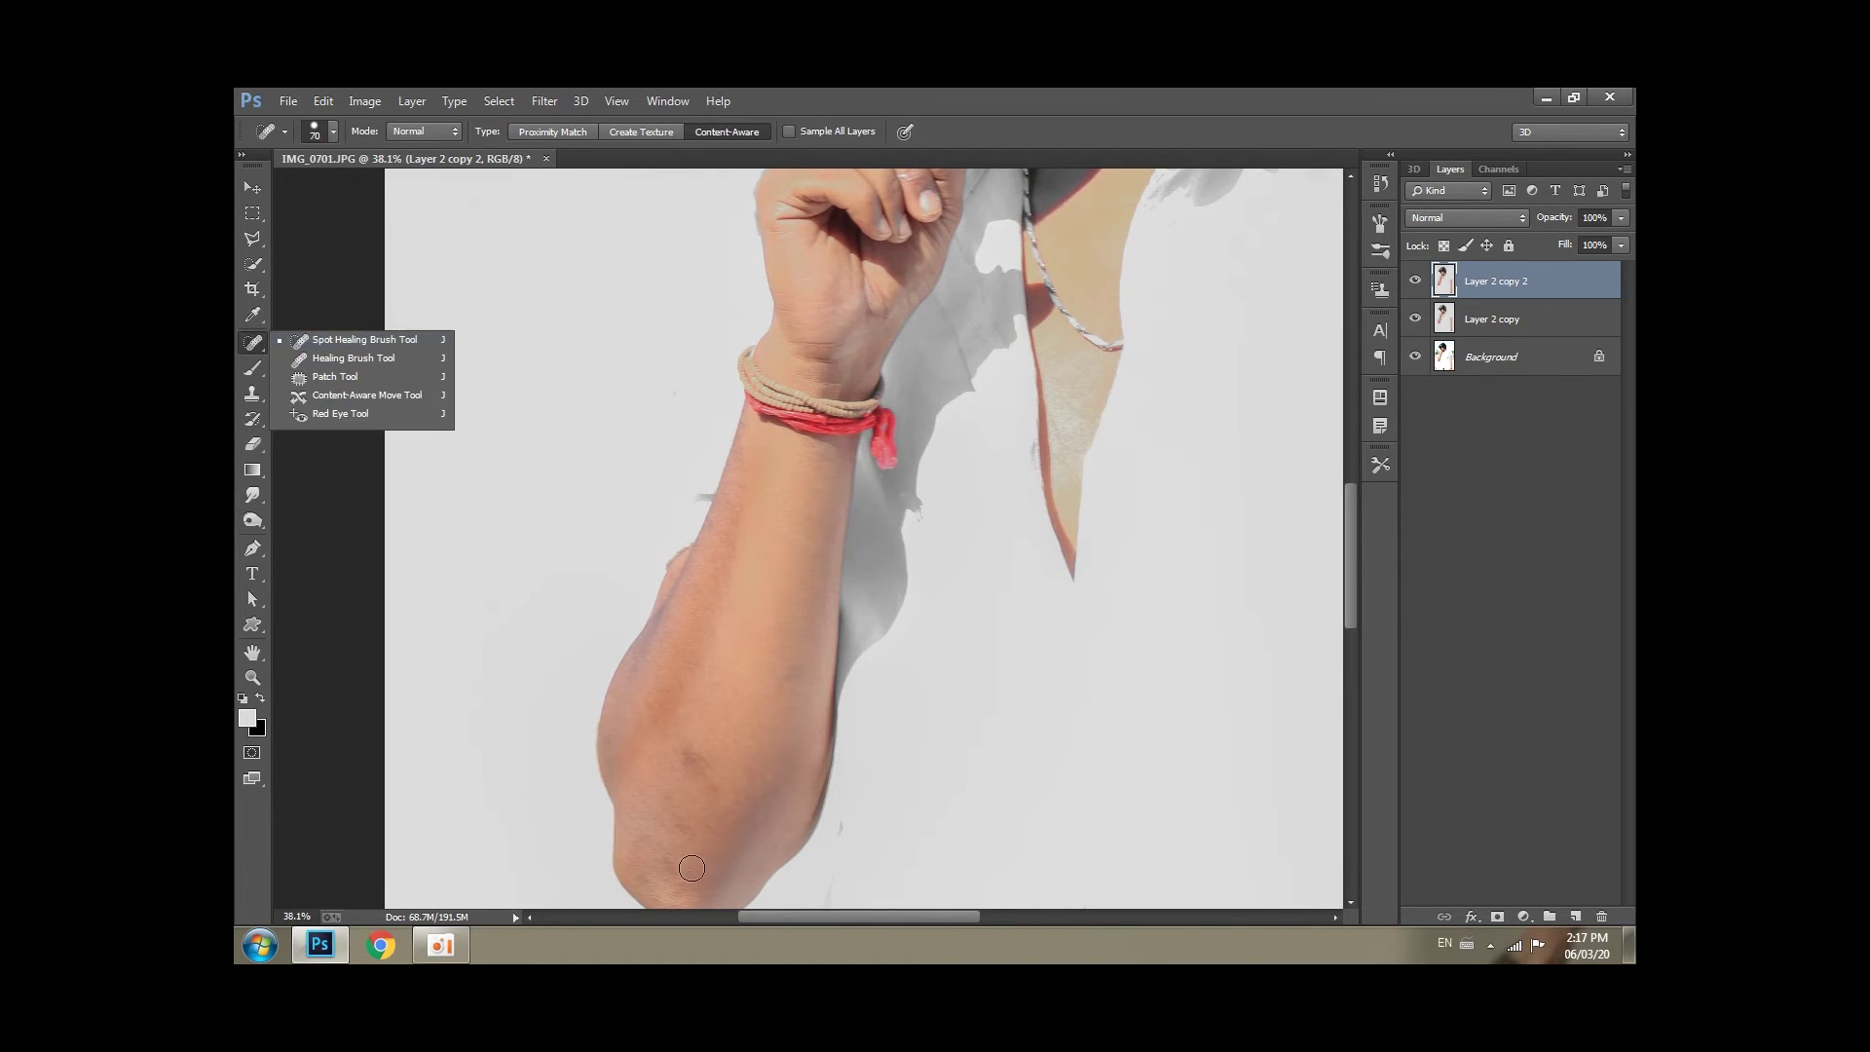
left_click(390, 342)
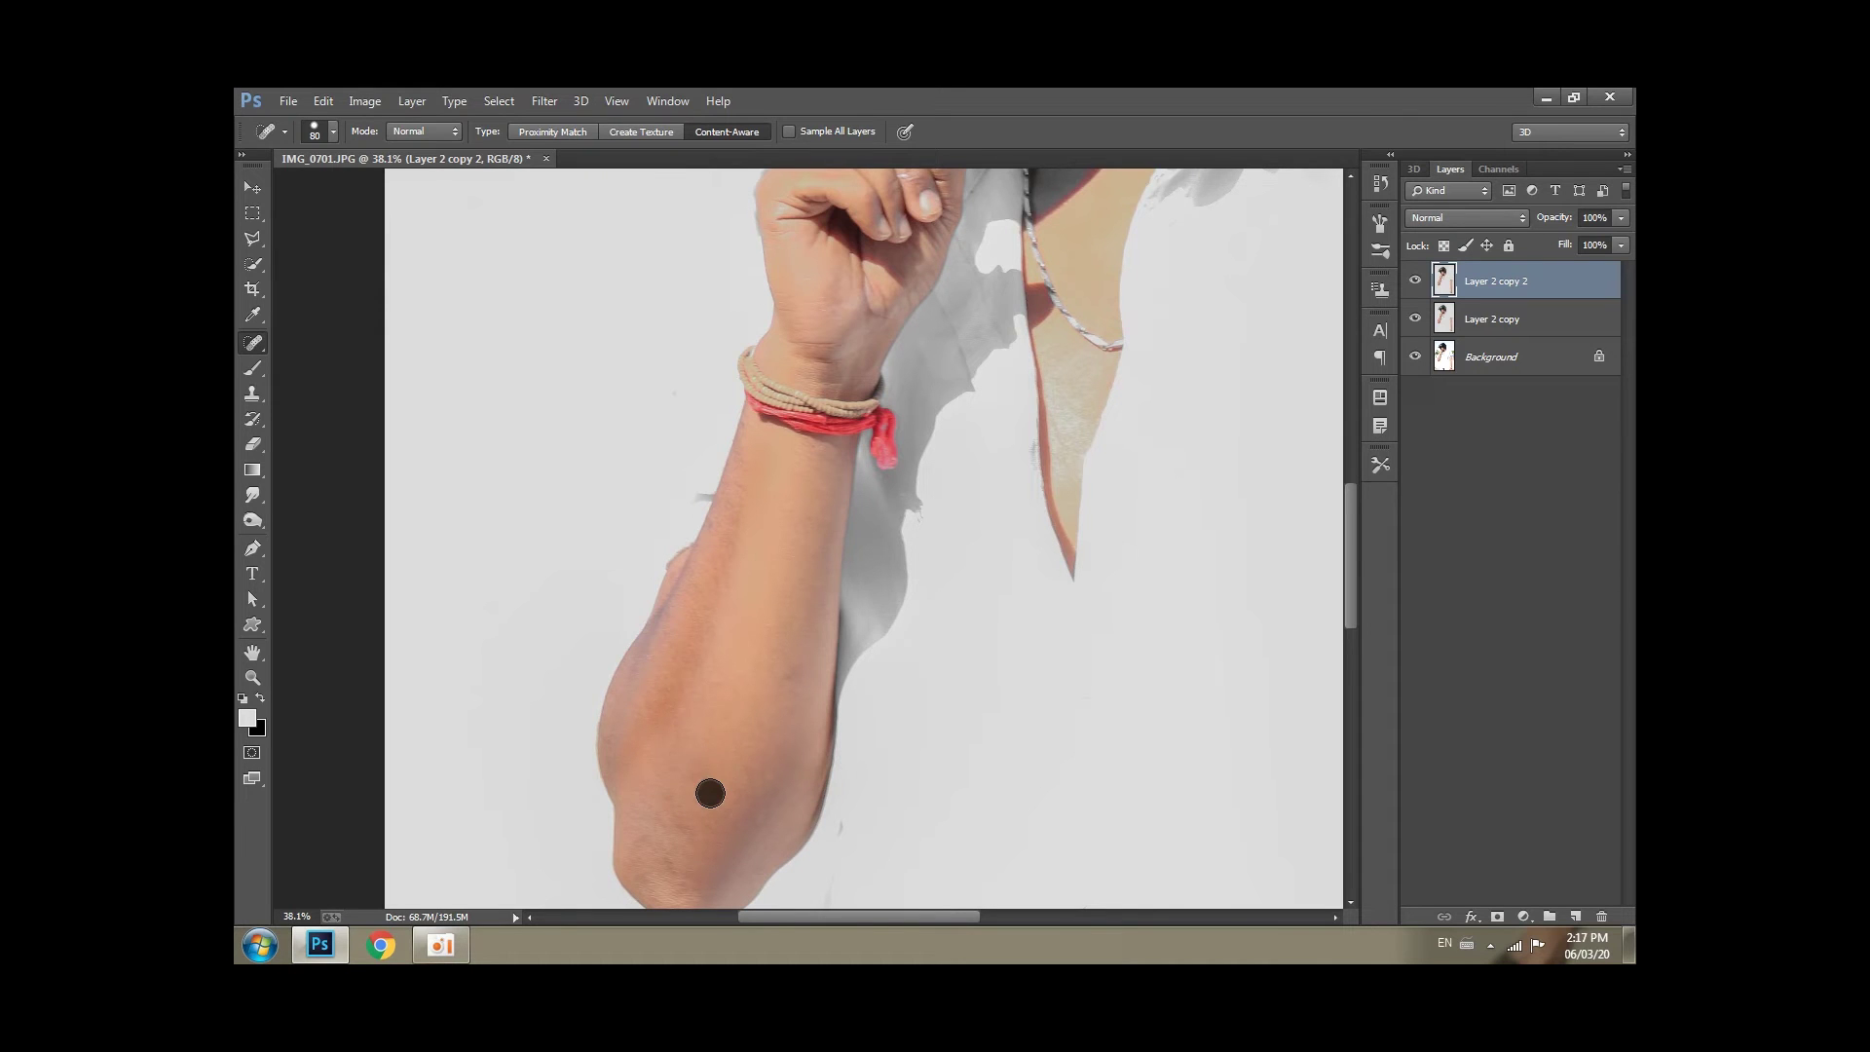
mouse_move(675, 824)
left_mouse_down()
mouse_move(990, 648)
mouse_move(939, 752)
mouse_move(951, 699)
mouse_move(856, 776)
mouse_move(873, 793)
mouse_move(965, 756)
mouse_move(1003, 664)
mouse_move(928, 679)
mouse_move(1039, 651)
mouse_move(1083, 745)
left_mouse_up()
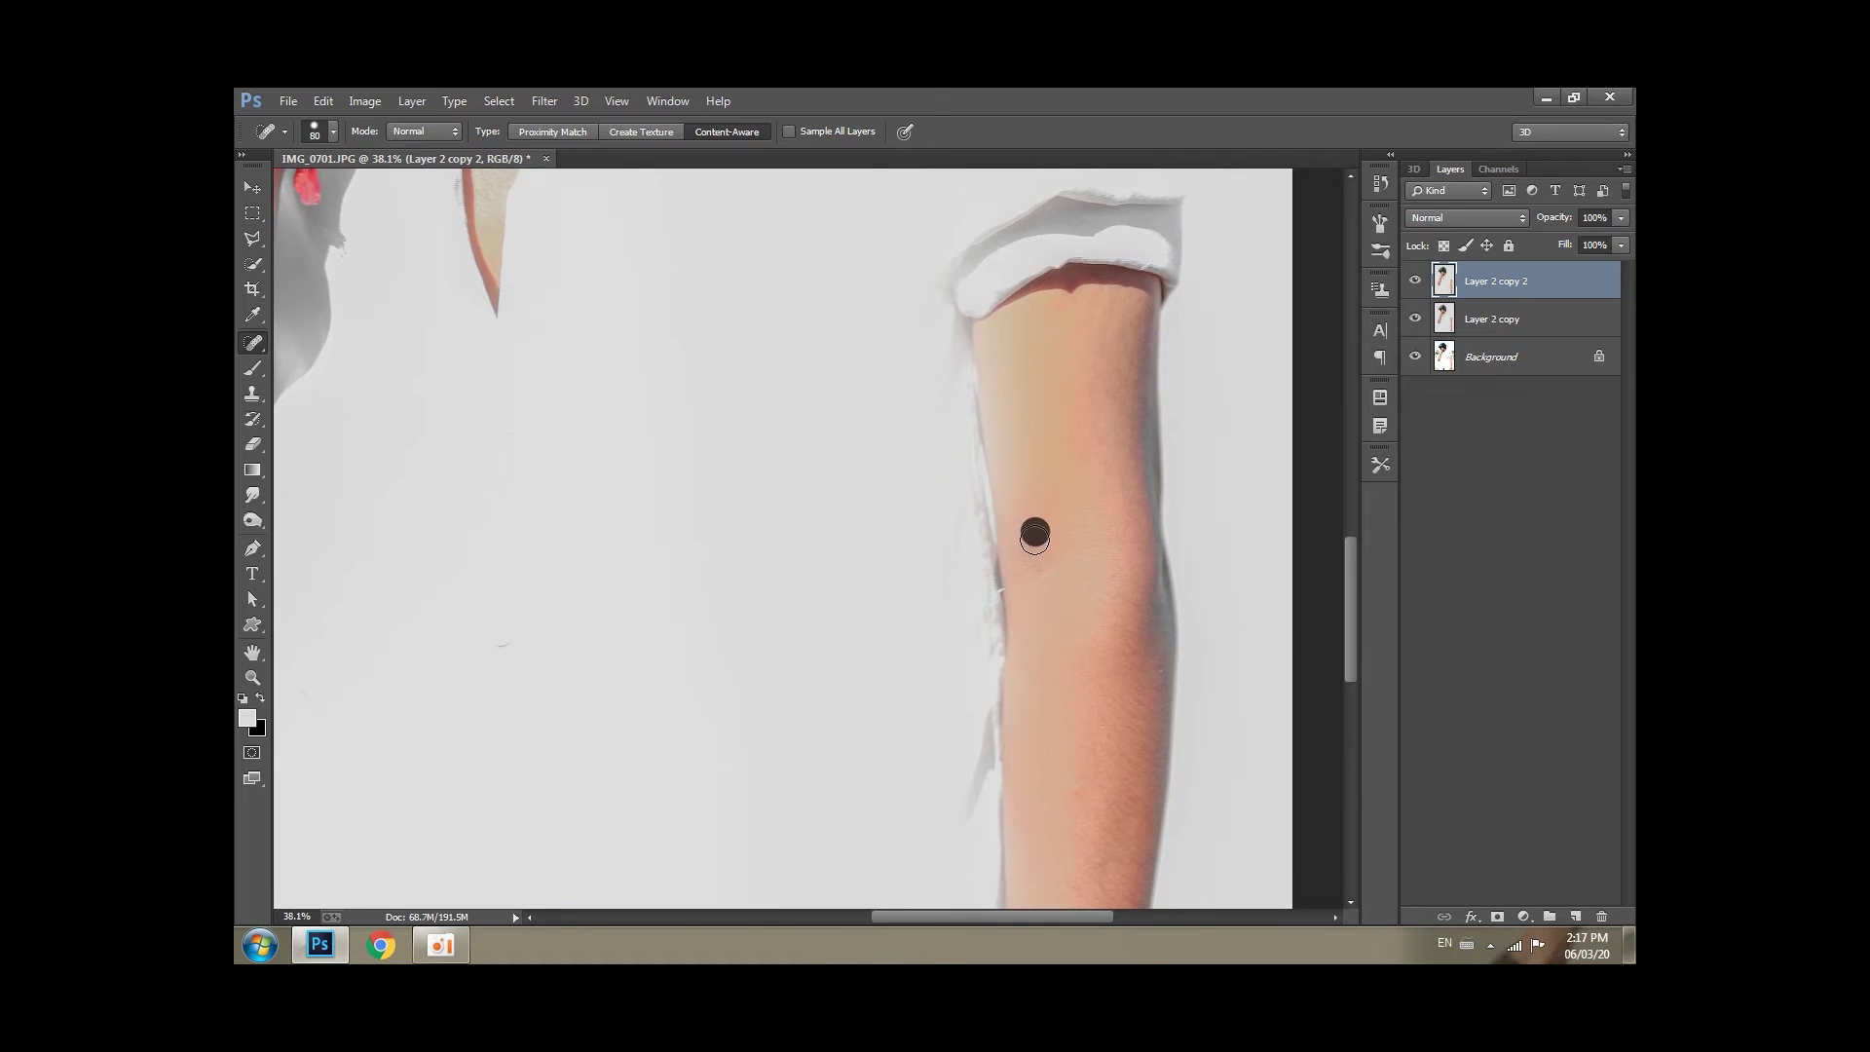
left_click_drag(1032, 561, 1076, 535)
left_click_drag(930, 412, 1159, 877)
left_click_drag(872, 414, 955, 575)
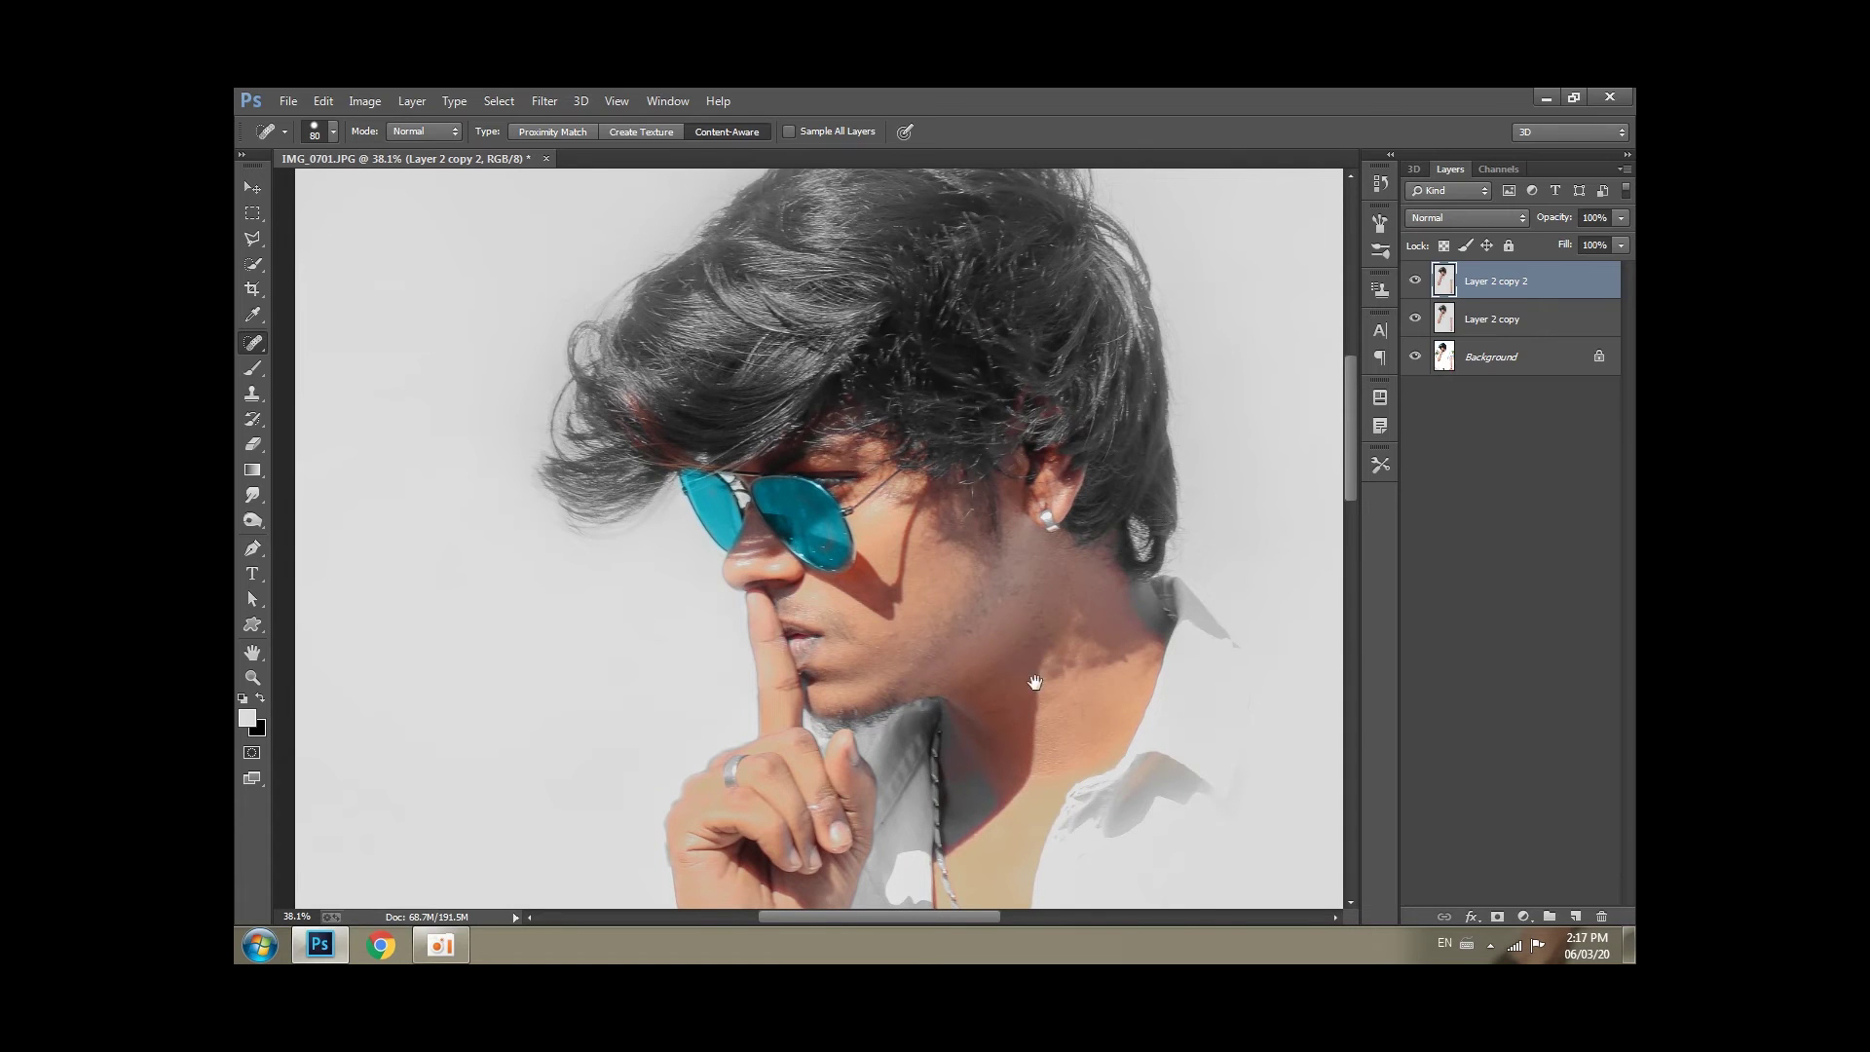
left_click_drag(1035, 682, 1012, 557)
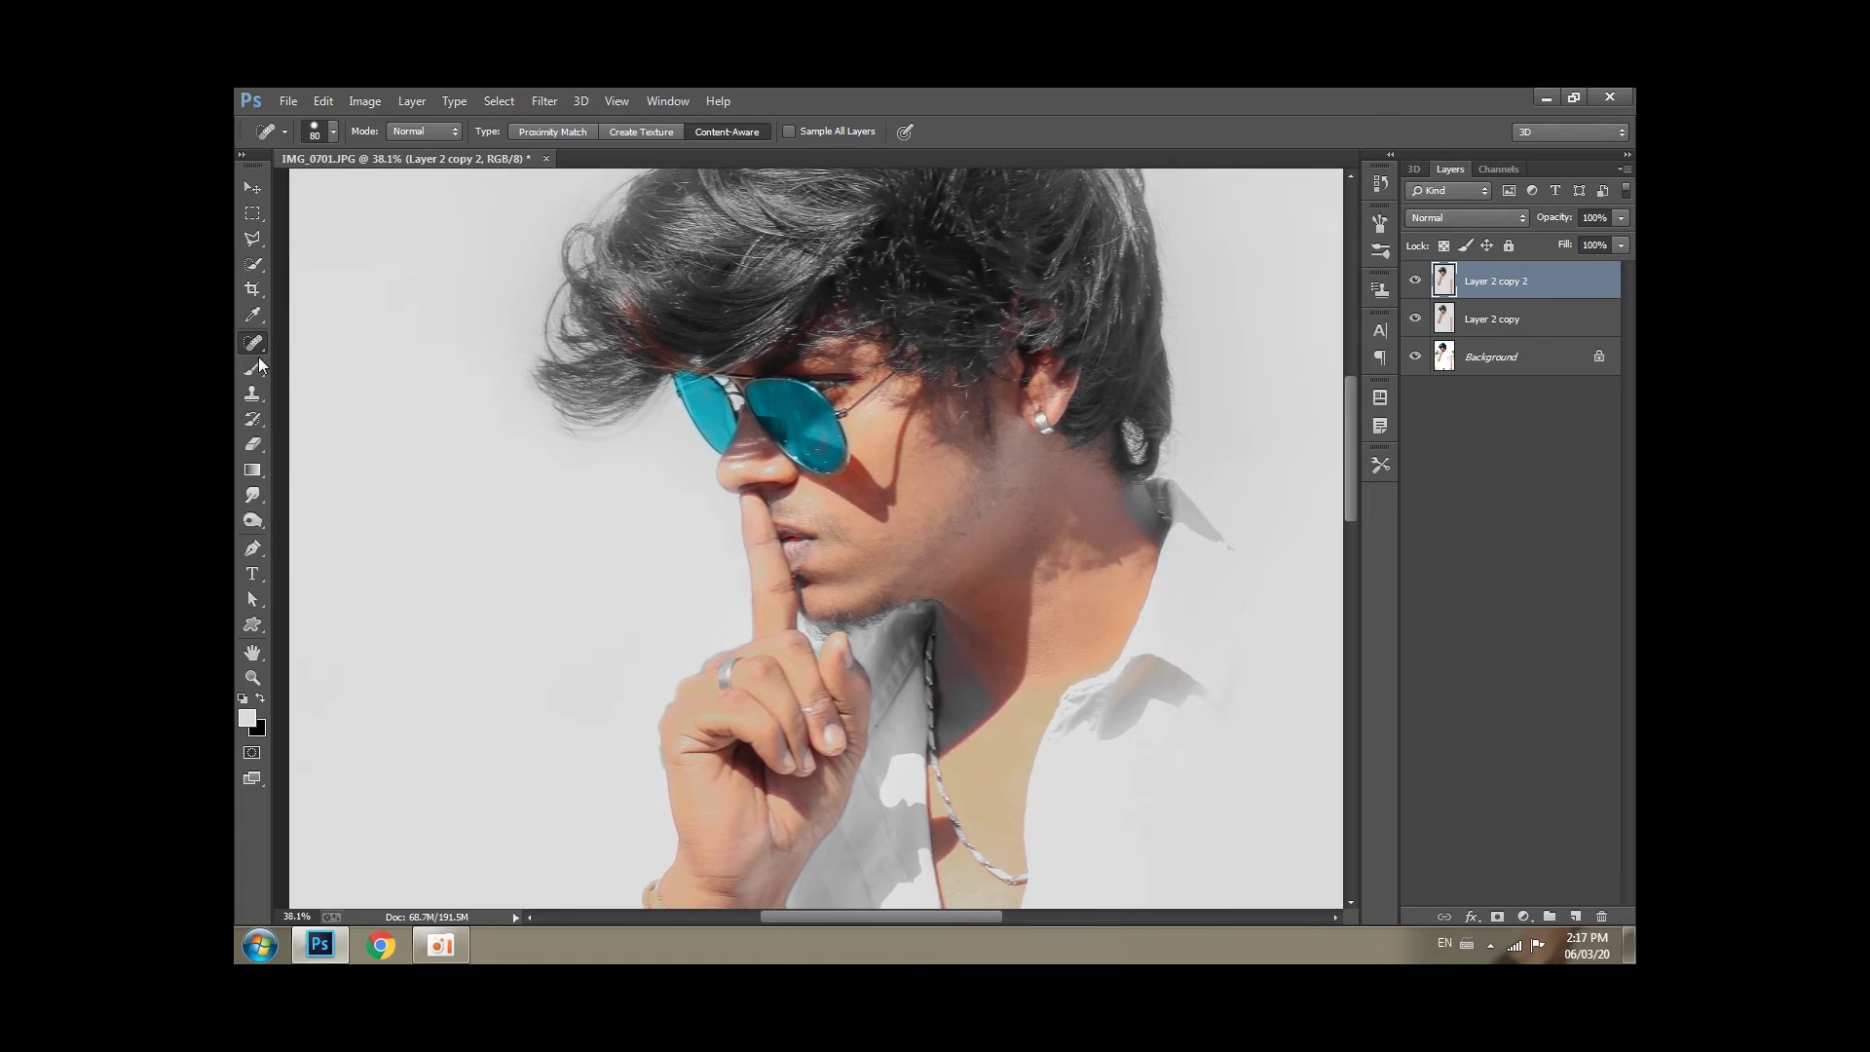
Switch back to the Dodge Tool and fine-tune its brush size.
left_click(253, 520)
left_click(302, 513)
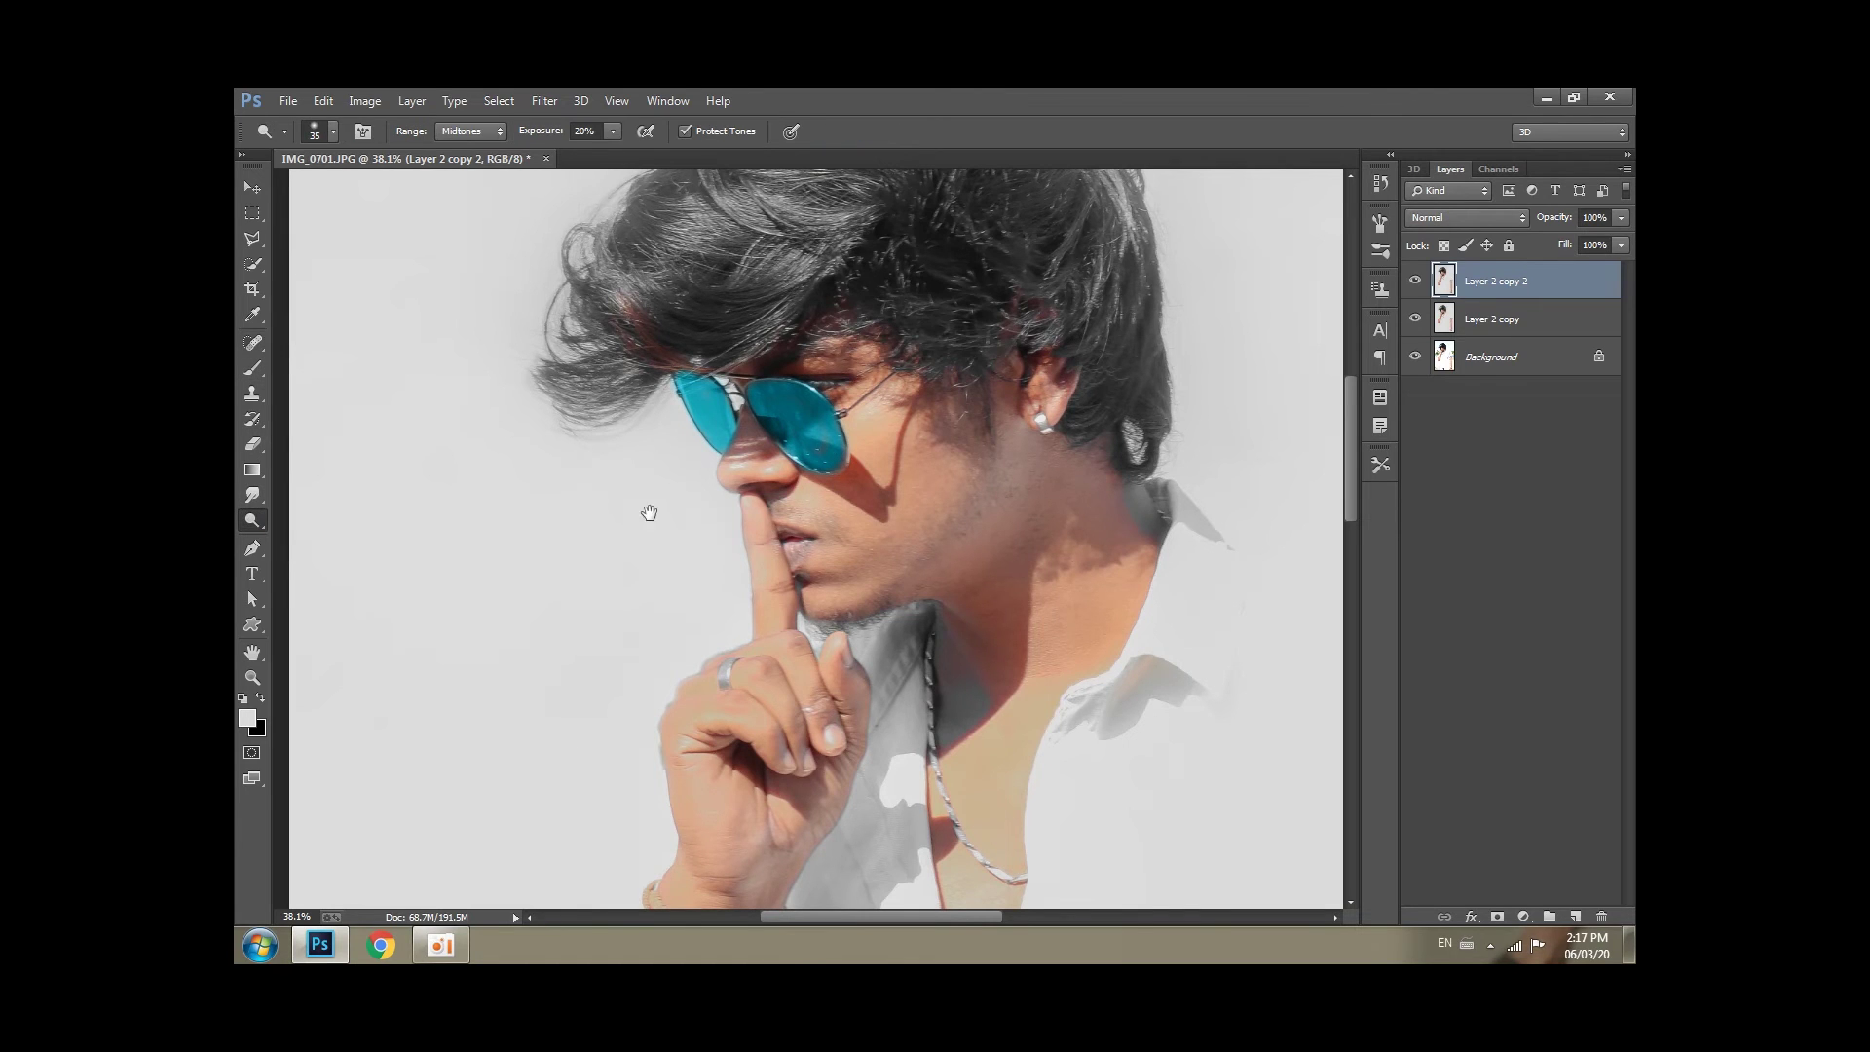
scroll(838, 491, "down", 1)
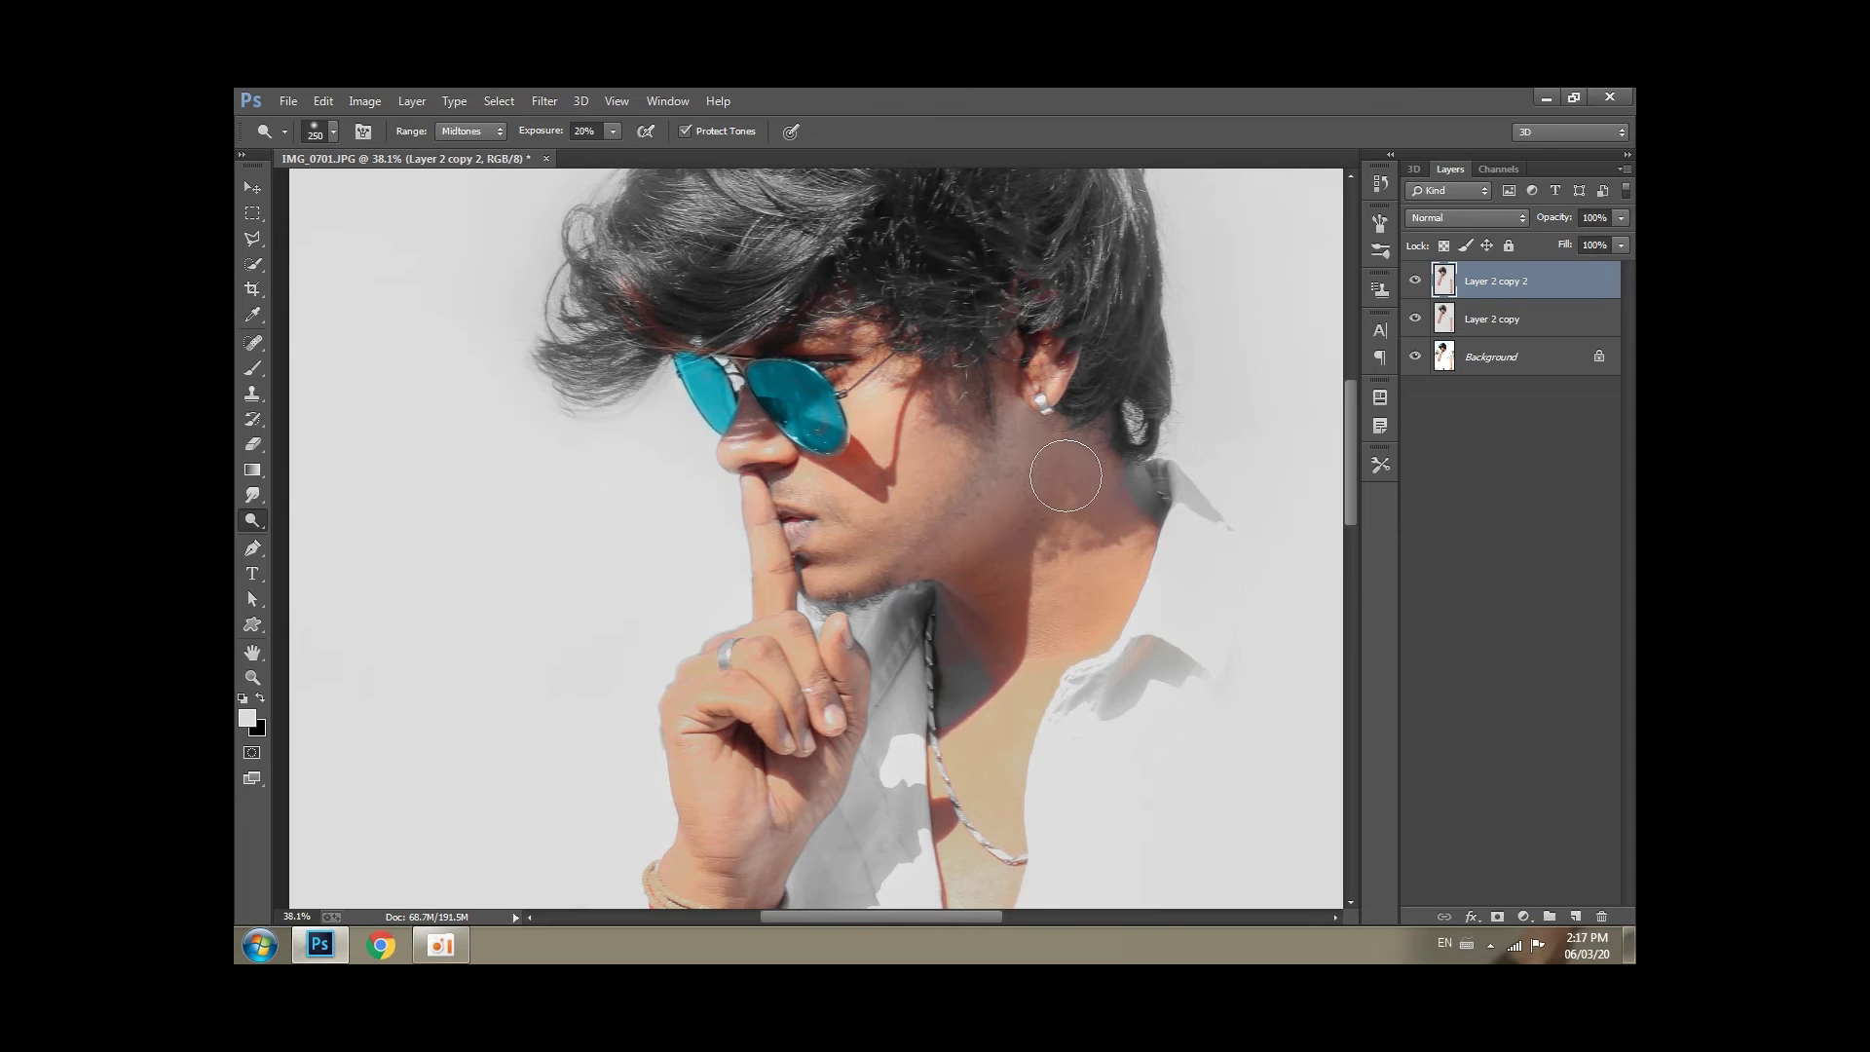
key("bracketleft")
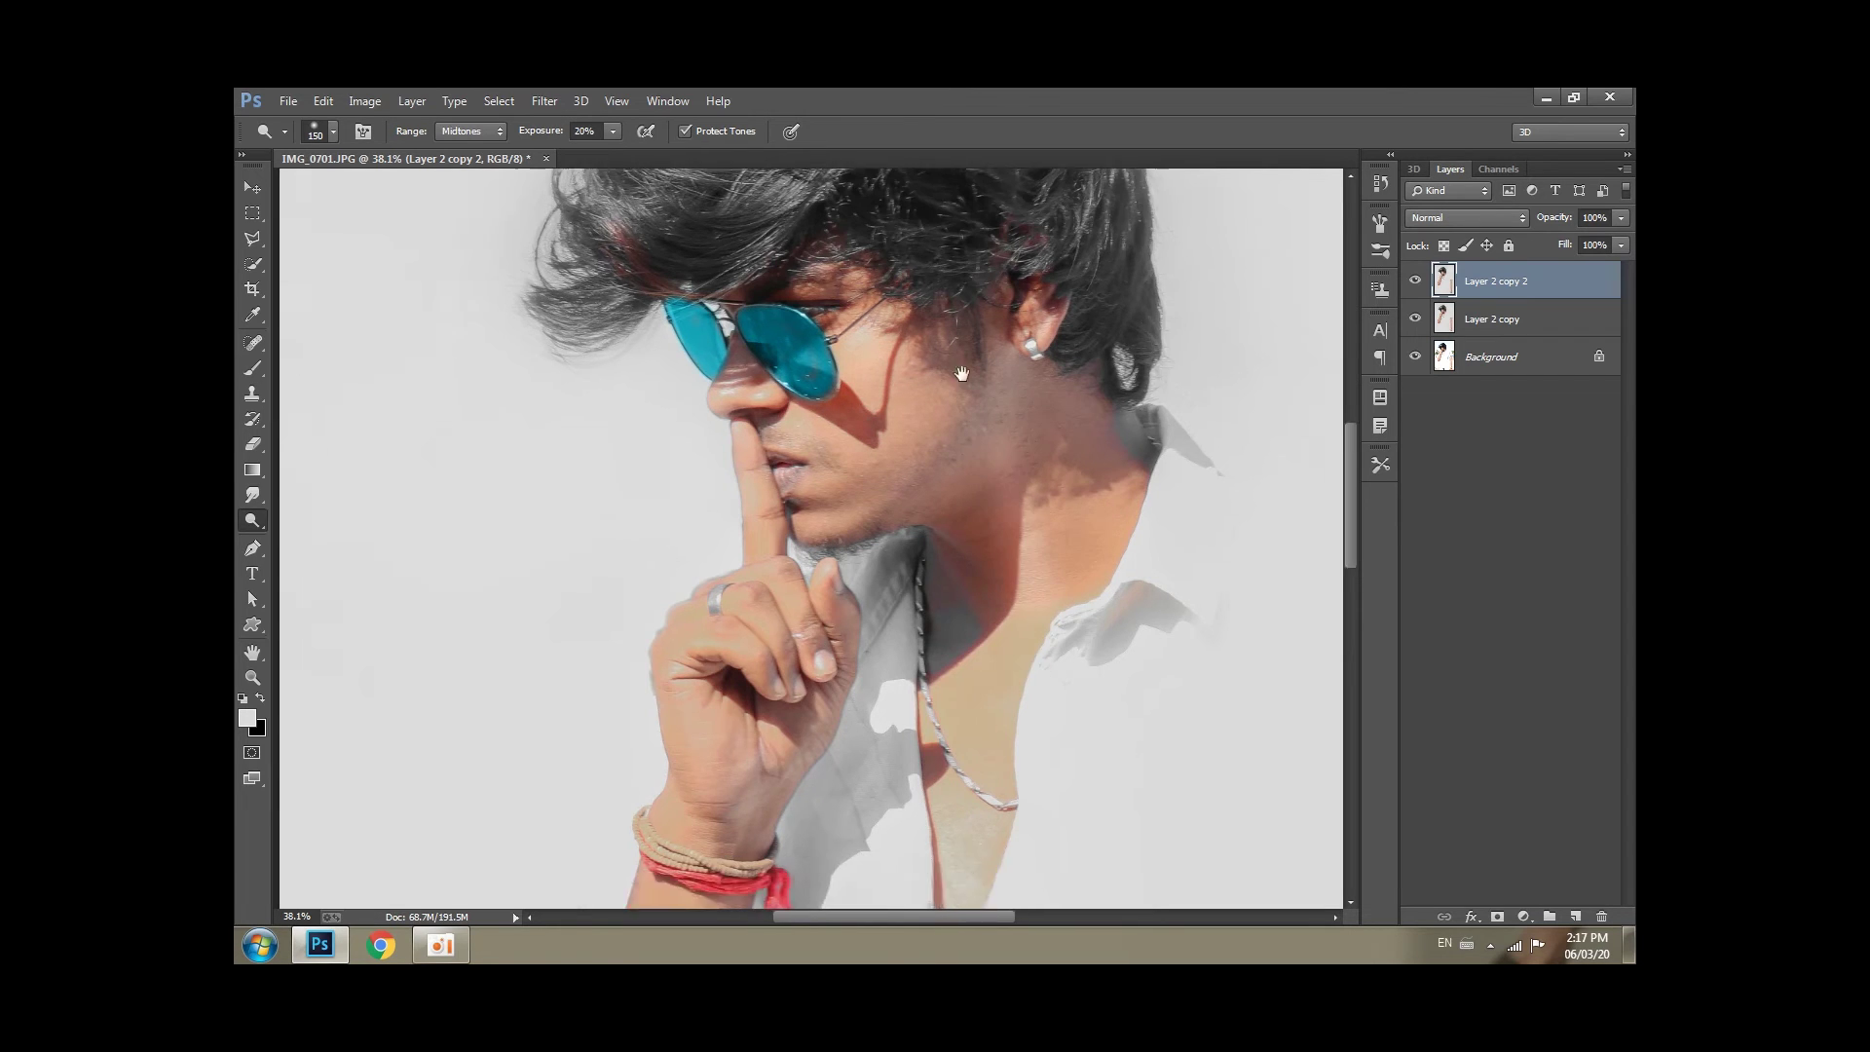
scroll(1014, 513, "down", 10)
key("bracketright")
key("bracketright")
key("bracketright")
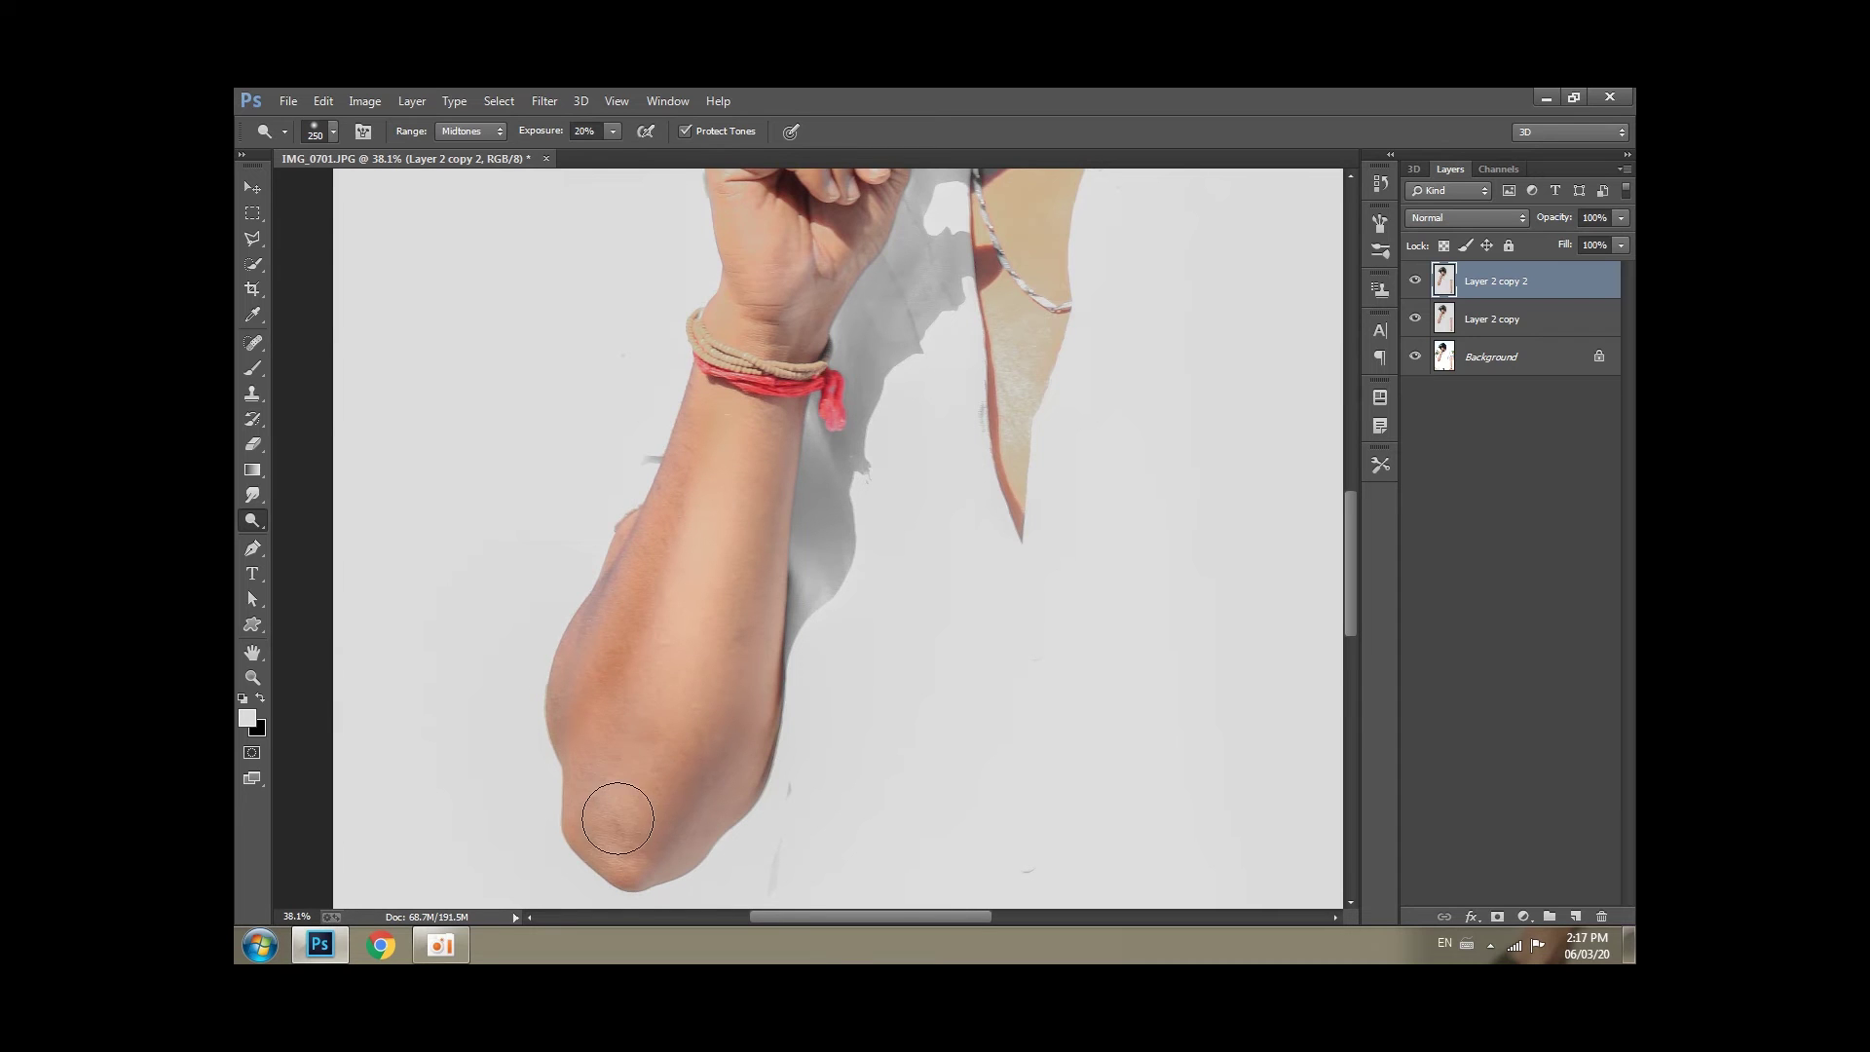
scroll(655, 593, "right", 5)
scroll(931, 384, "right", 4)
Lighten the skin on both forearms, from below the elbow down to the watch.
left_click_drag(931, 384, 933, 384)
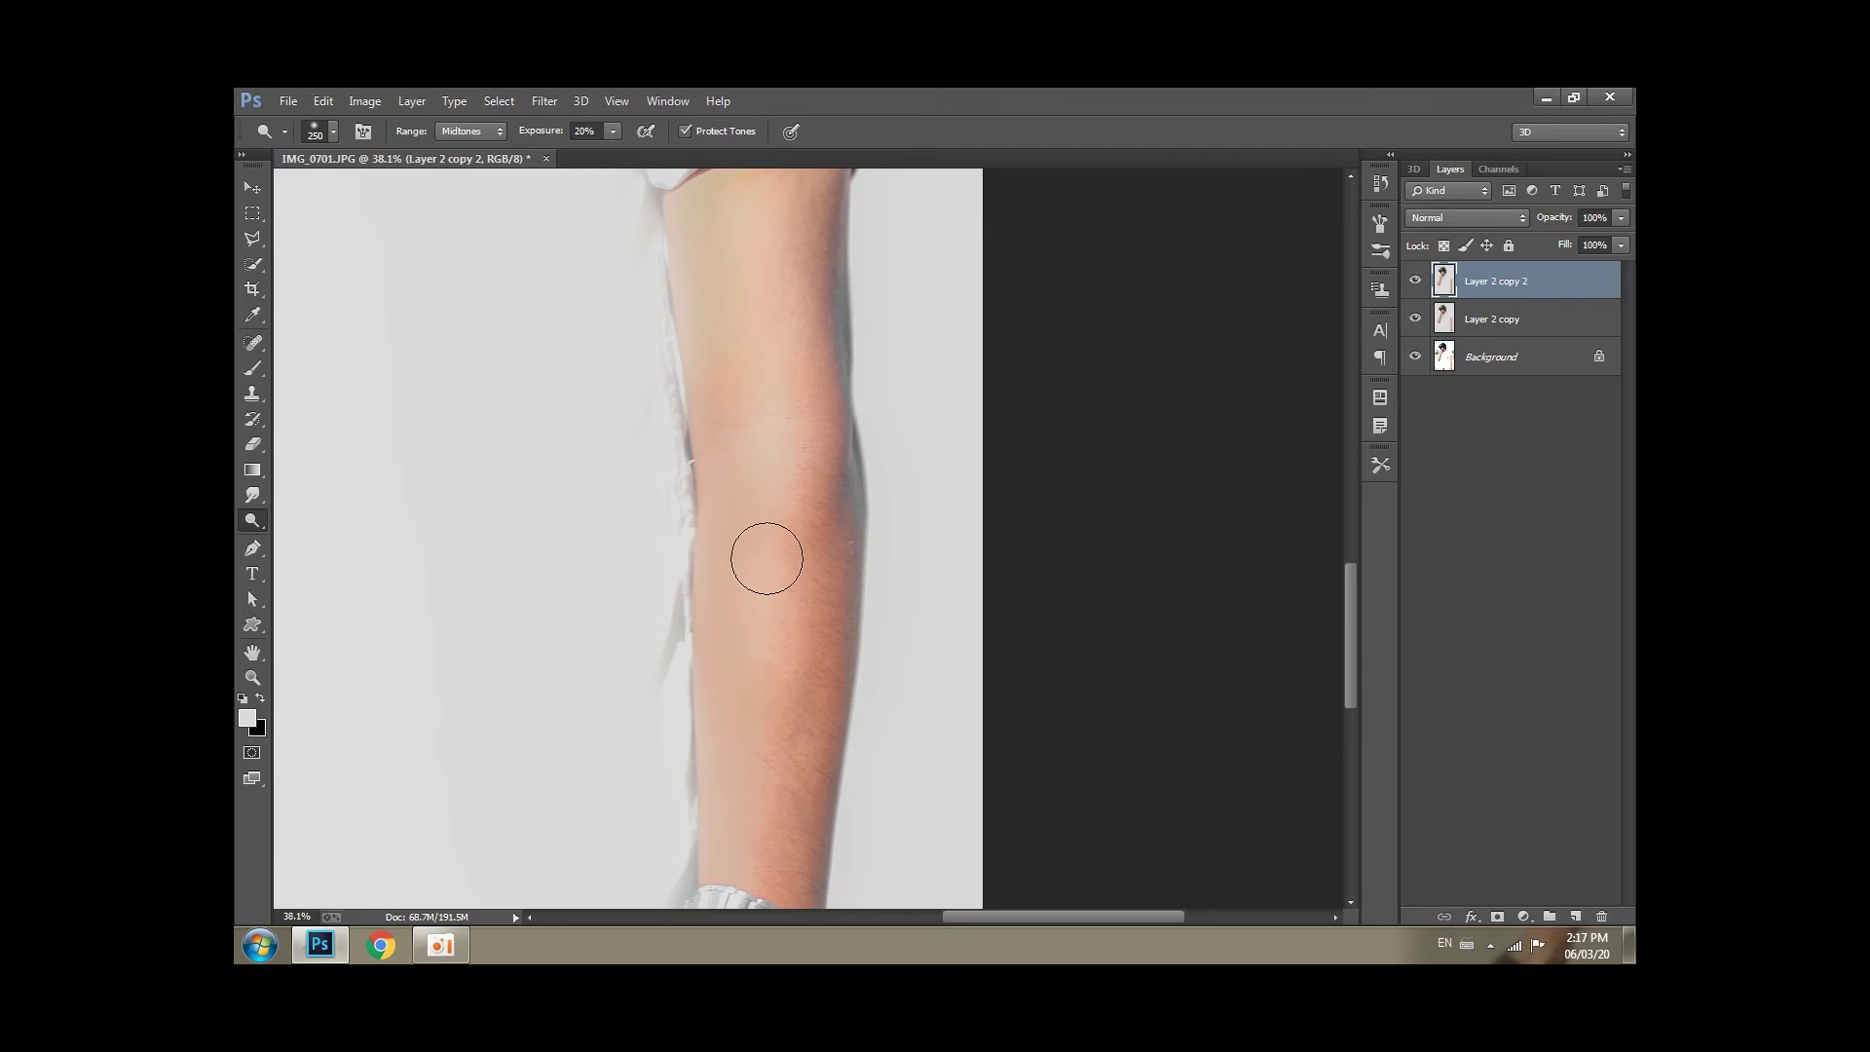
mouse_move(785, 519)
left_mouse_down()
mouse_move(797, 250)
mouse_move(809, 543)
mouse_move(776, 238)
mouse_move(783, 731)
left_mouse_up()
scroll(889, 576, "down", 2)
scroll(896, 560, "down", 2)
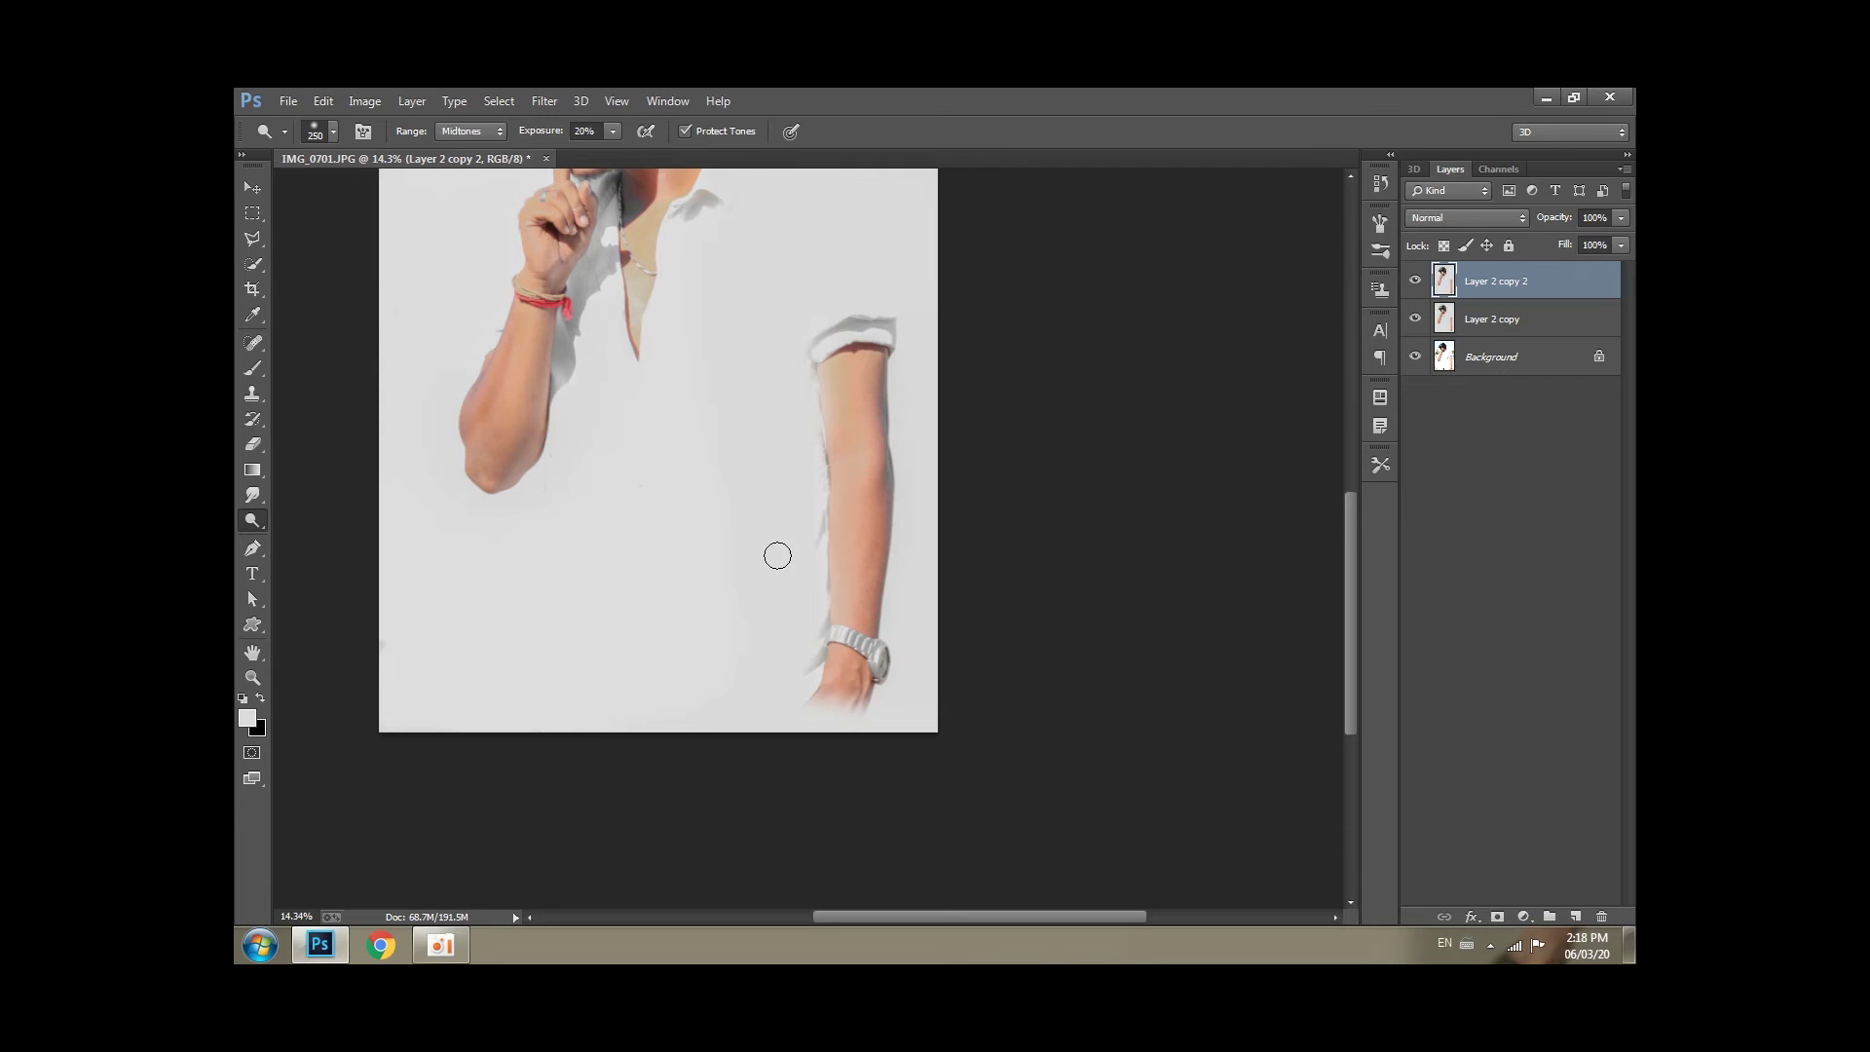
left_click_drag(525, 333, 526, 346)
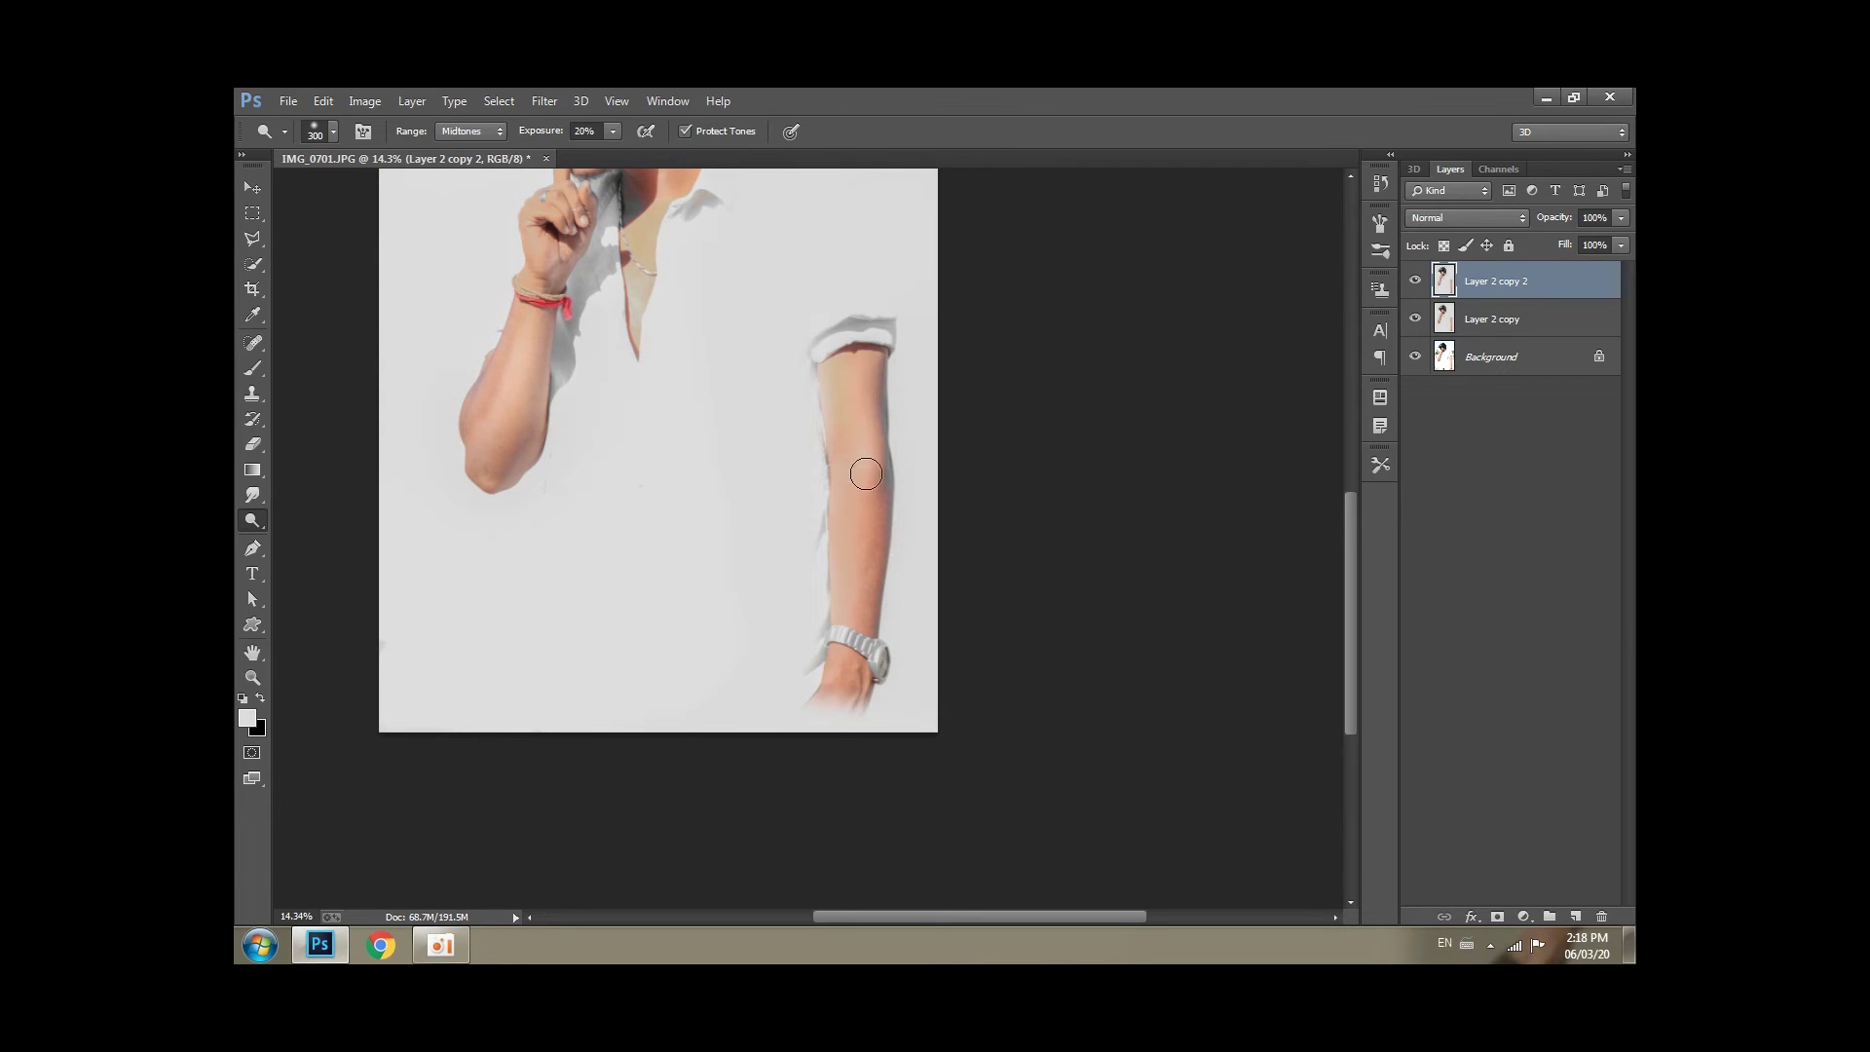
left_click_drag(859, 509, 856, 615)
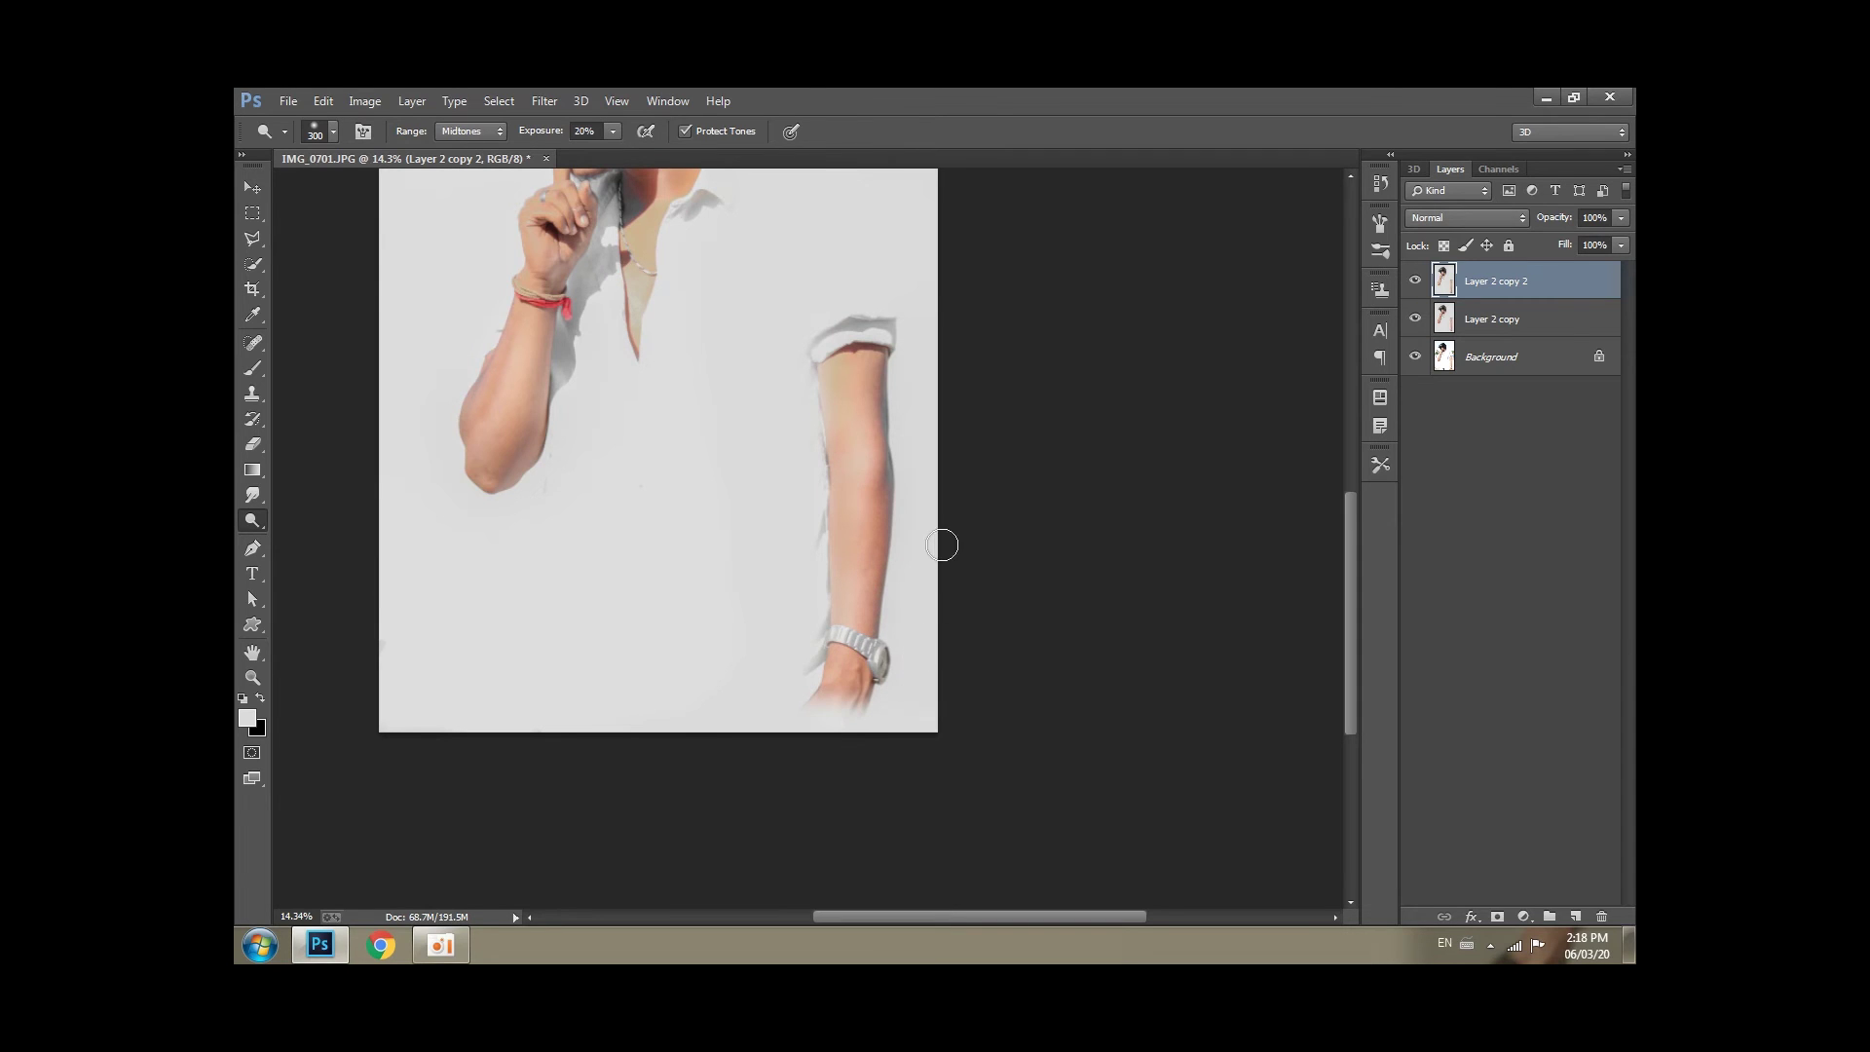
scroll(942, 542, "down", 3)
scroll(940, 528, "up", 1)
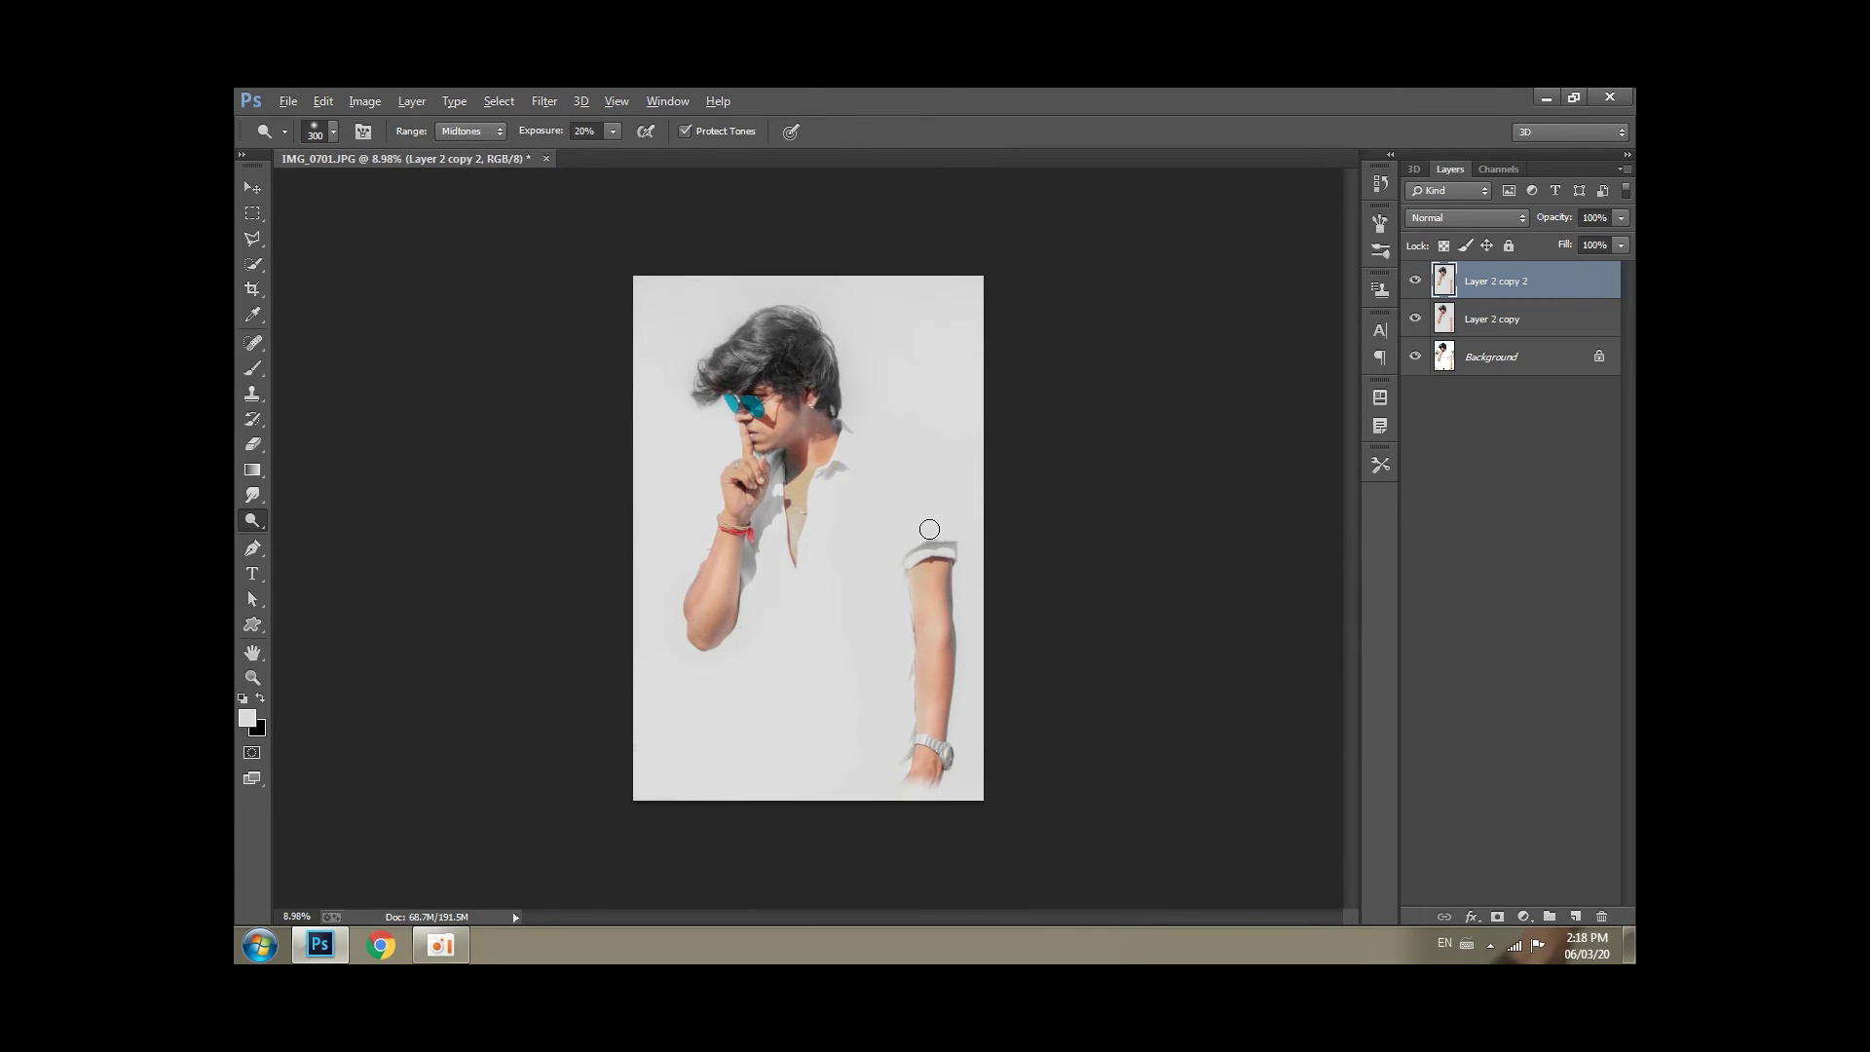
Switch to the Burn Tool with the brush enlarged to size 1700.
right_click(260, 527)
left_click(332, 536)
key("bracketright")
key("bracketright")
key("bracketright")
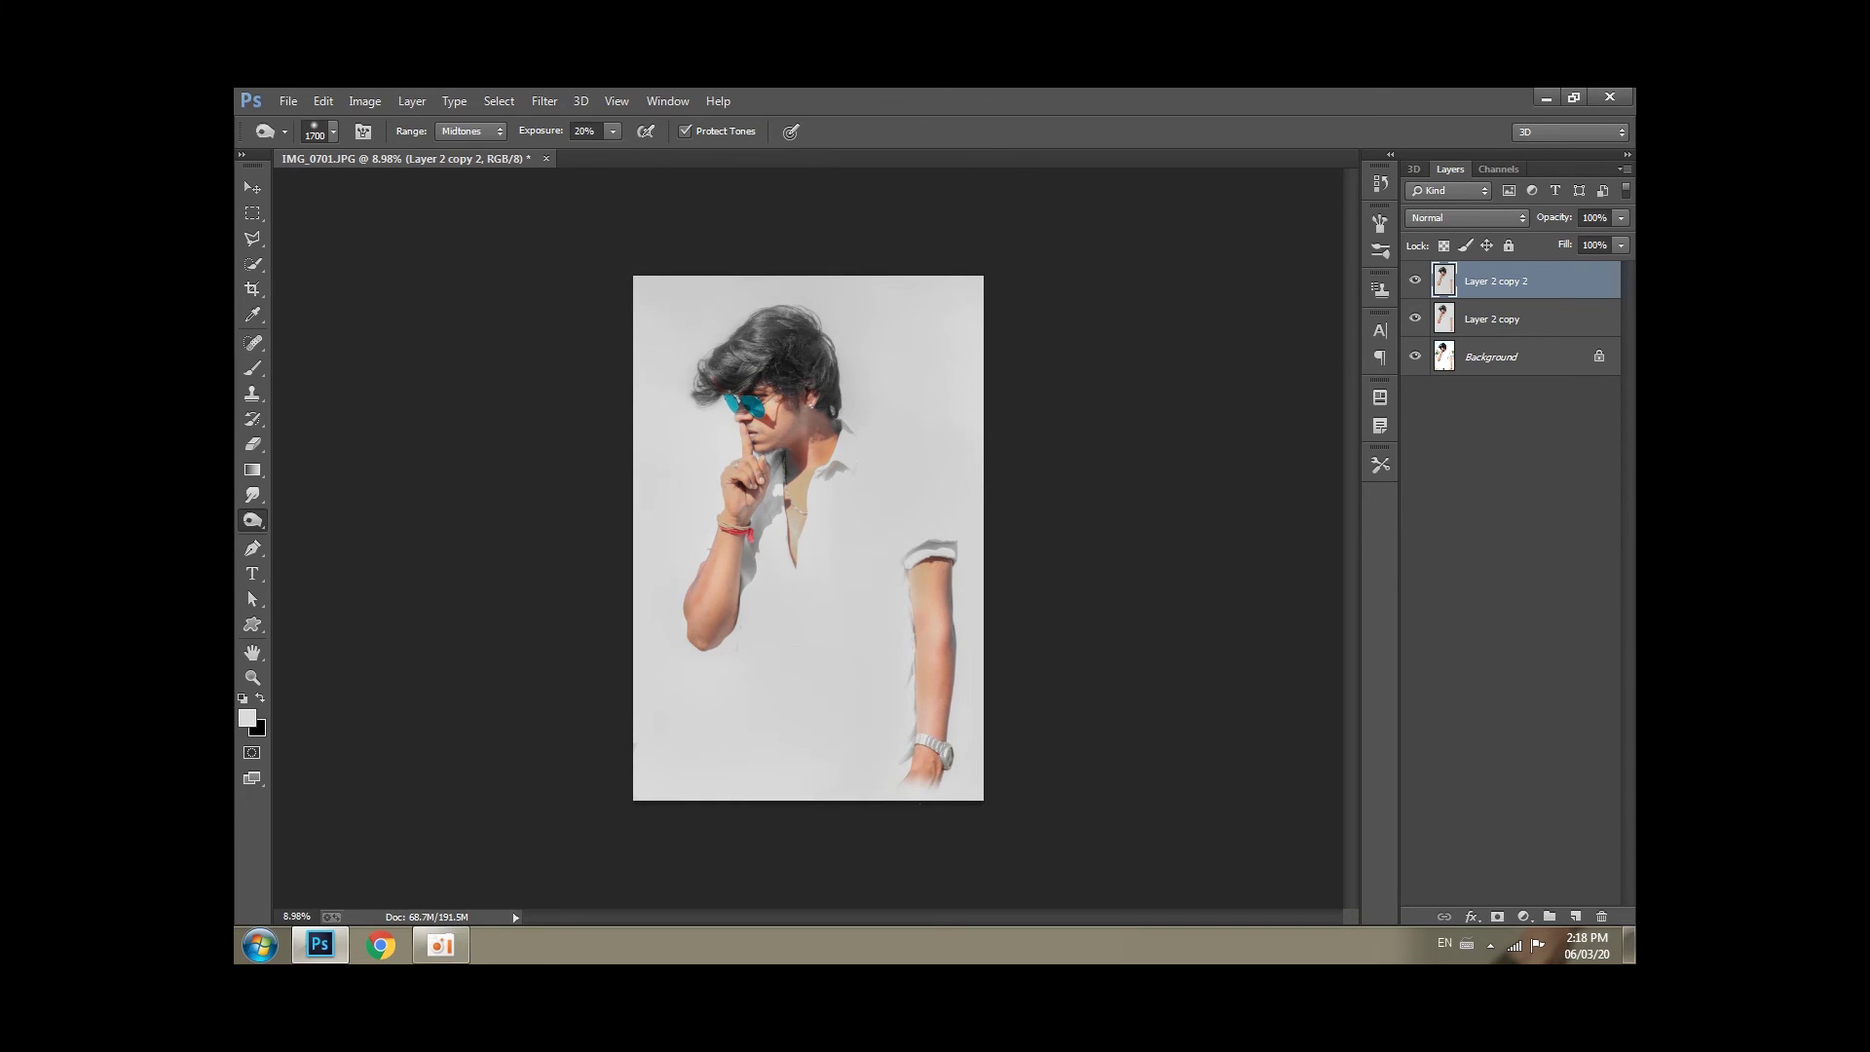
Toggle Layer 2 copy 2's visibility twice to compare the retouch with the original.
left_click(250, 189)
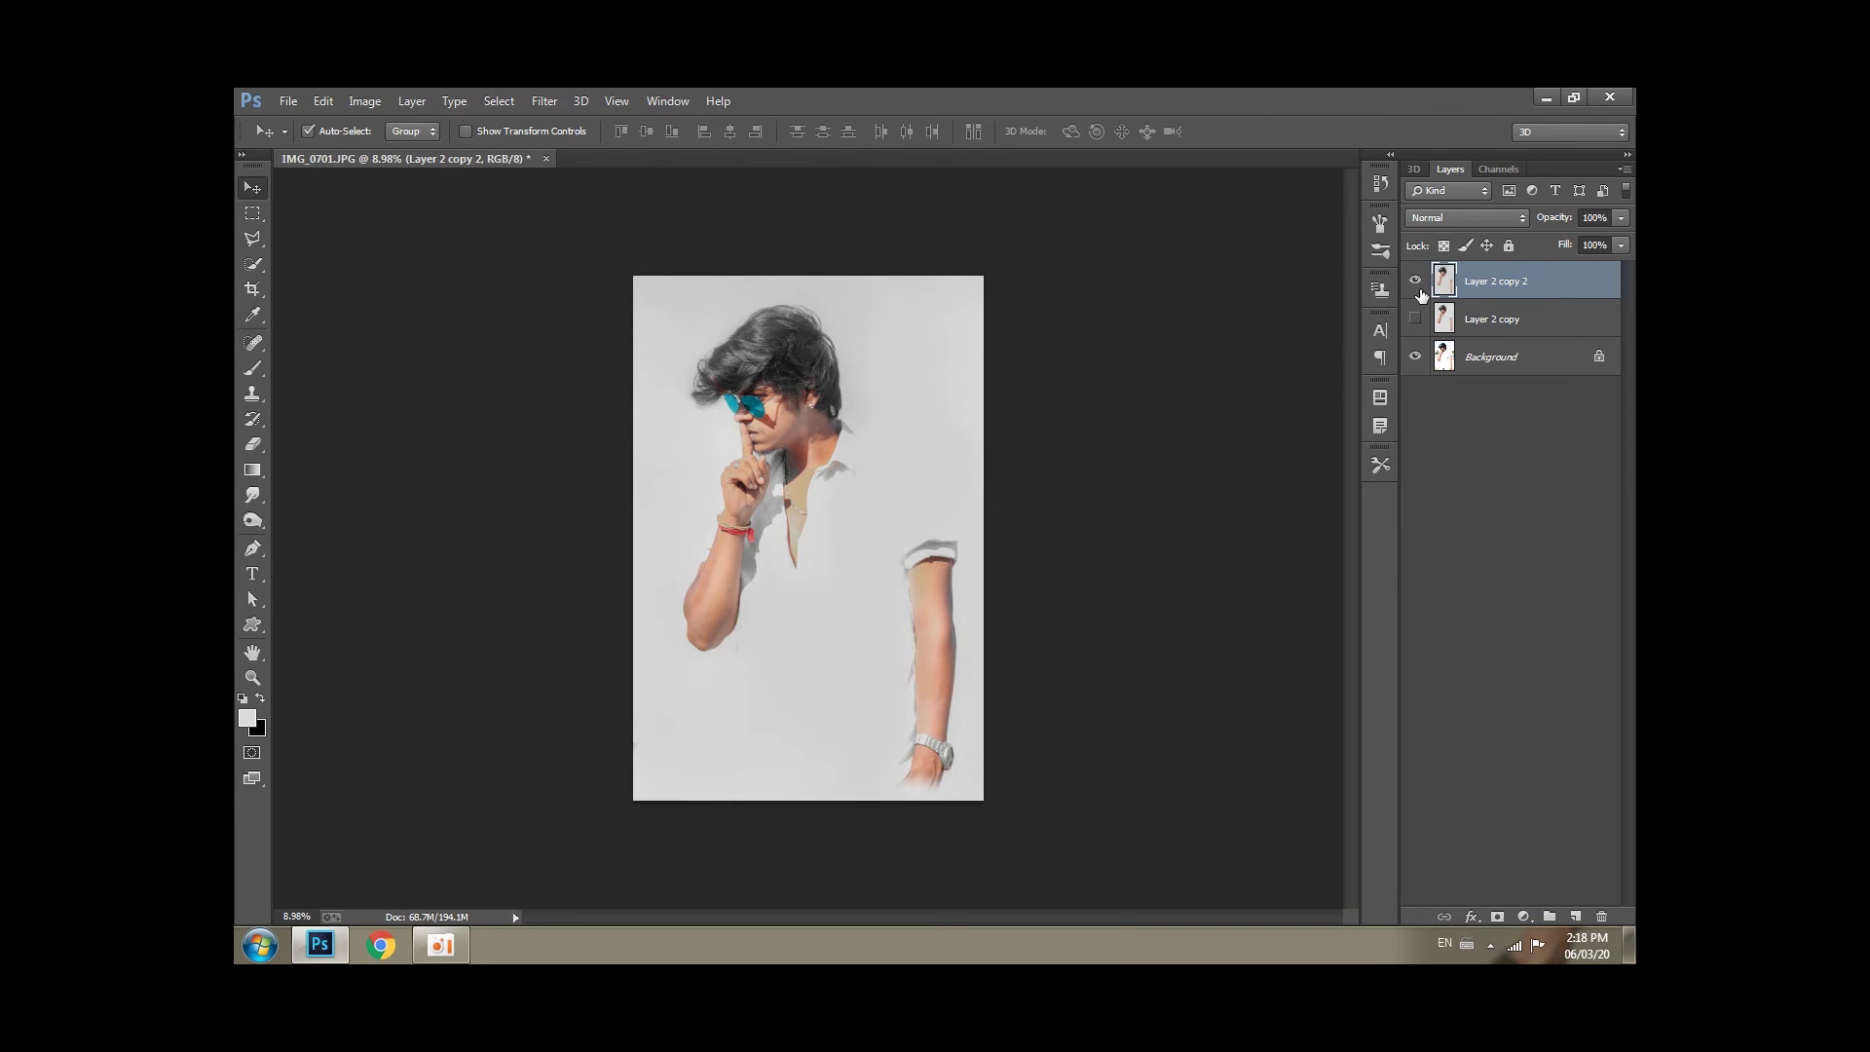
left_click(1416, 283)
left_click(1416, 282)
left_click(1416, 282)
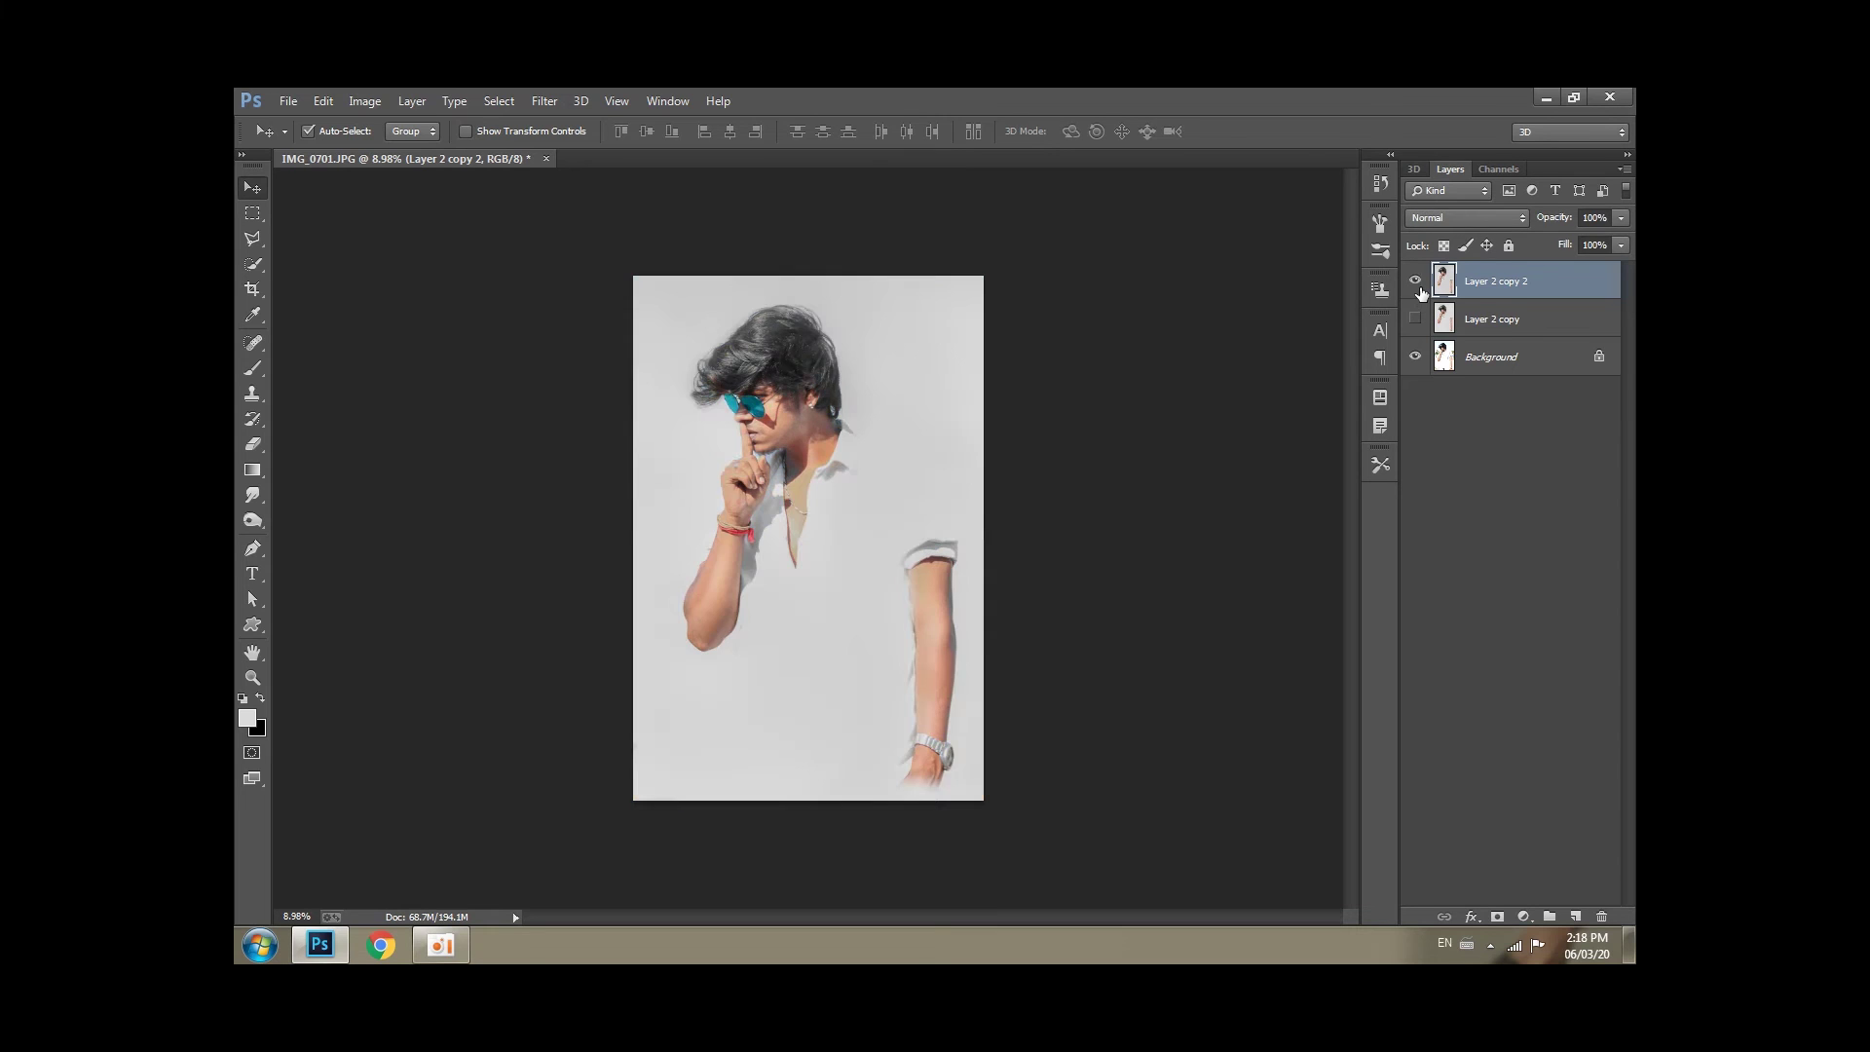
left_click(1416, 283)
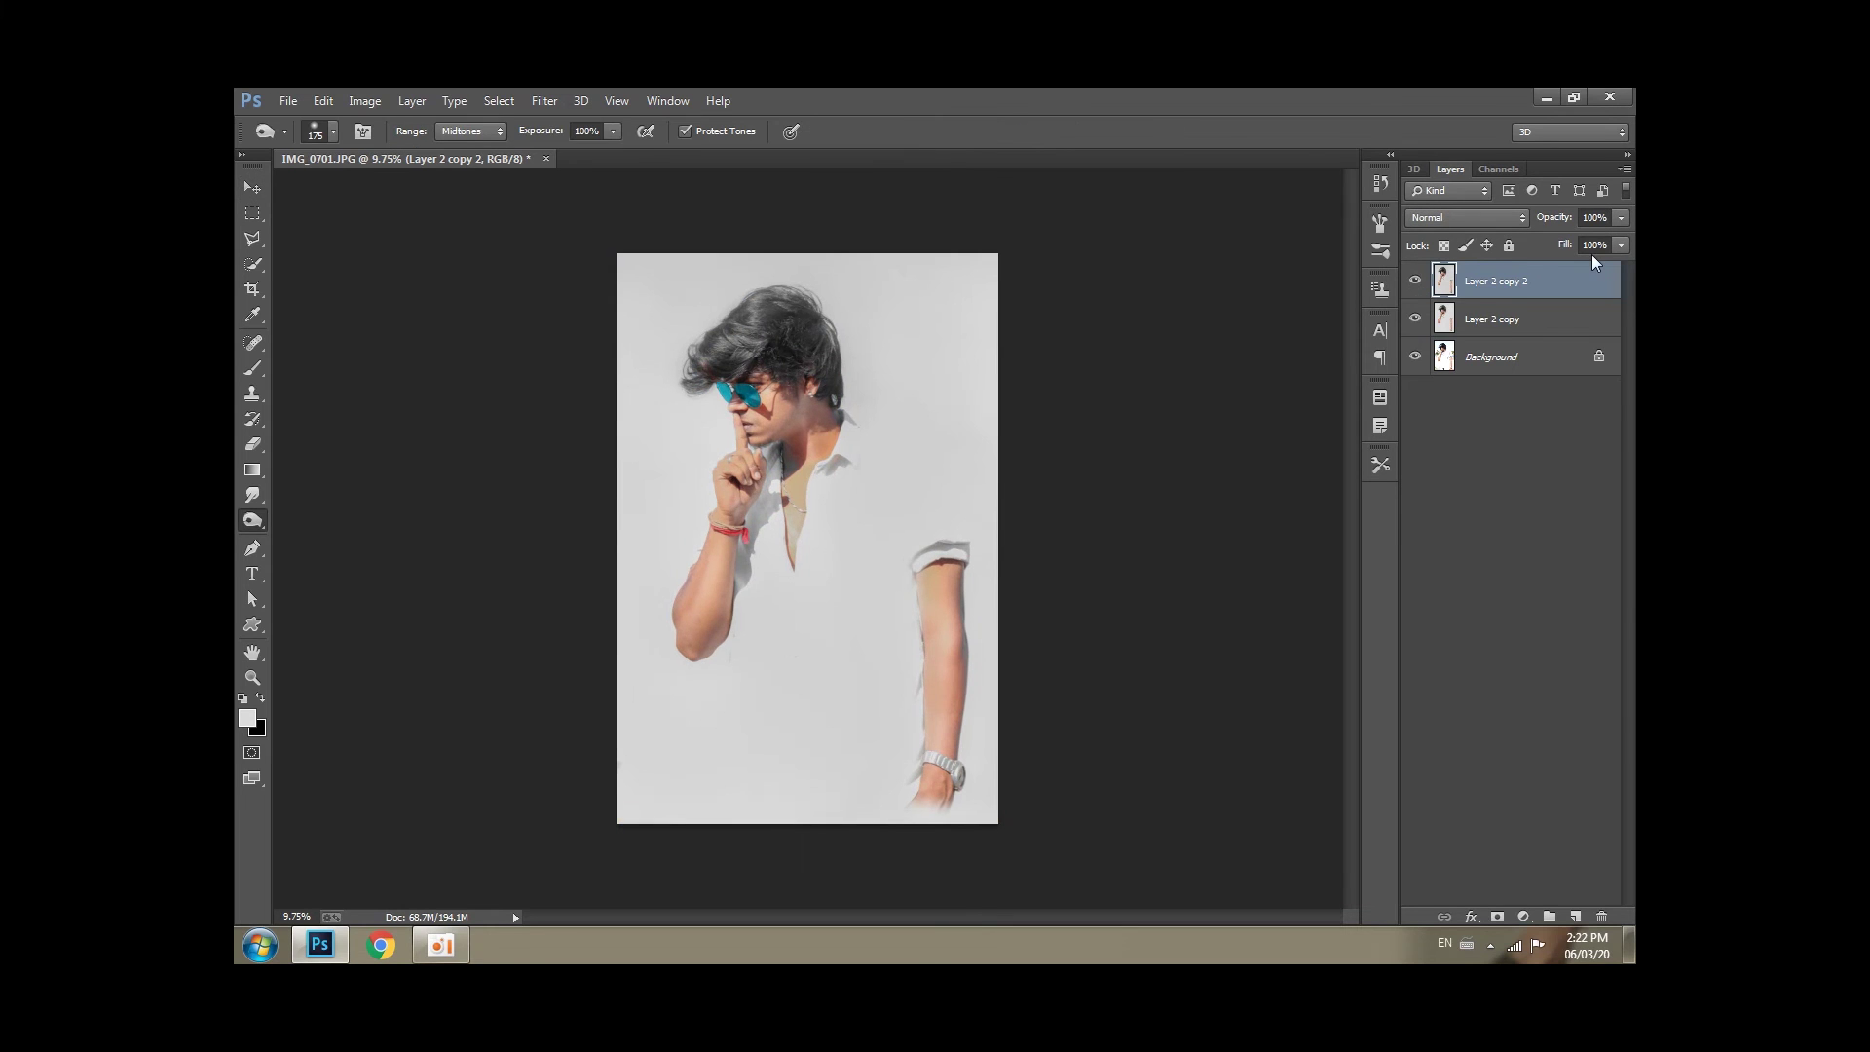
left_click(253, 190)
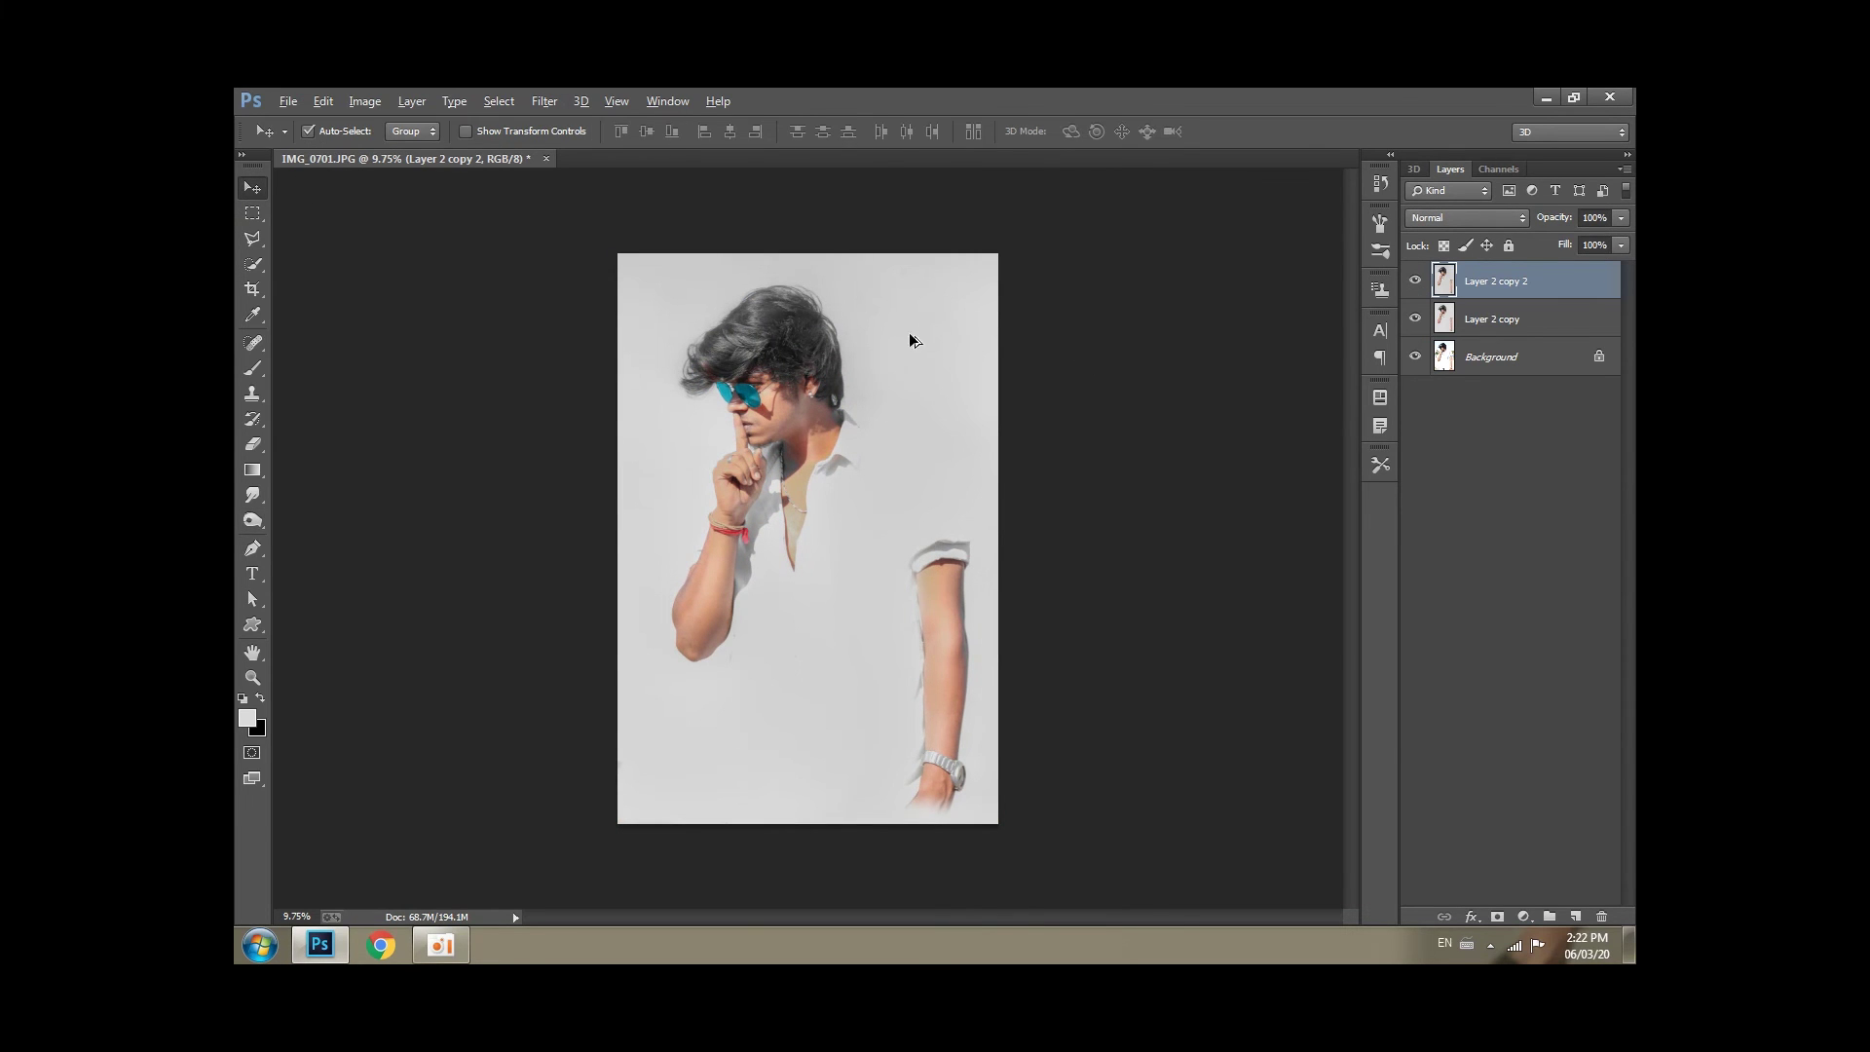
Apply Noiseware Professional noise reduction with the Full (stronger noise) preset to Layer 2 copy 2.
scroll(910, 340, "up", 2)
scroll(784, 311, "up", 1)
scroll(784, 312, "down", 2)
scroll(789, 336, "down", 1)
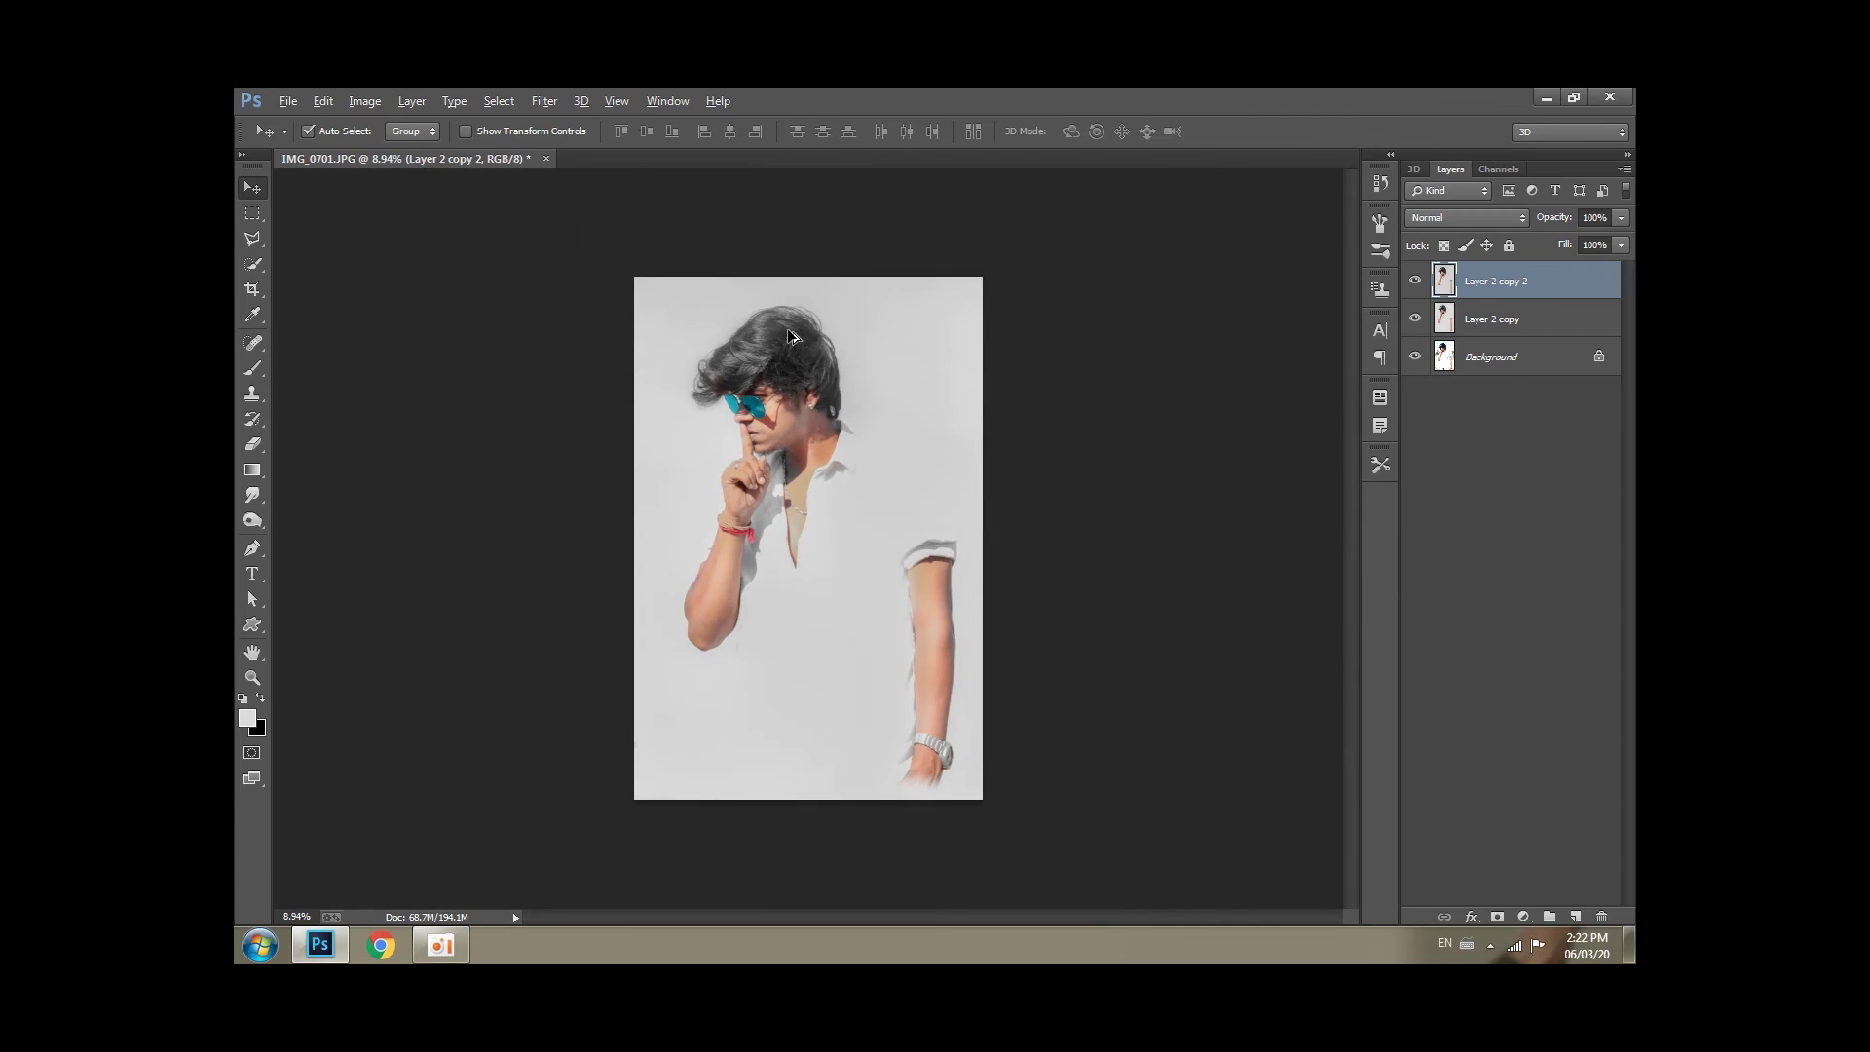
scroll(790, 330, "down", 1)
scroll(789, 329, "down", 1)
scroll(791, 329, "up", 1)
scroll(791, 330, "up", 1)
left_click(545, 101)
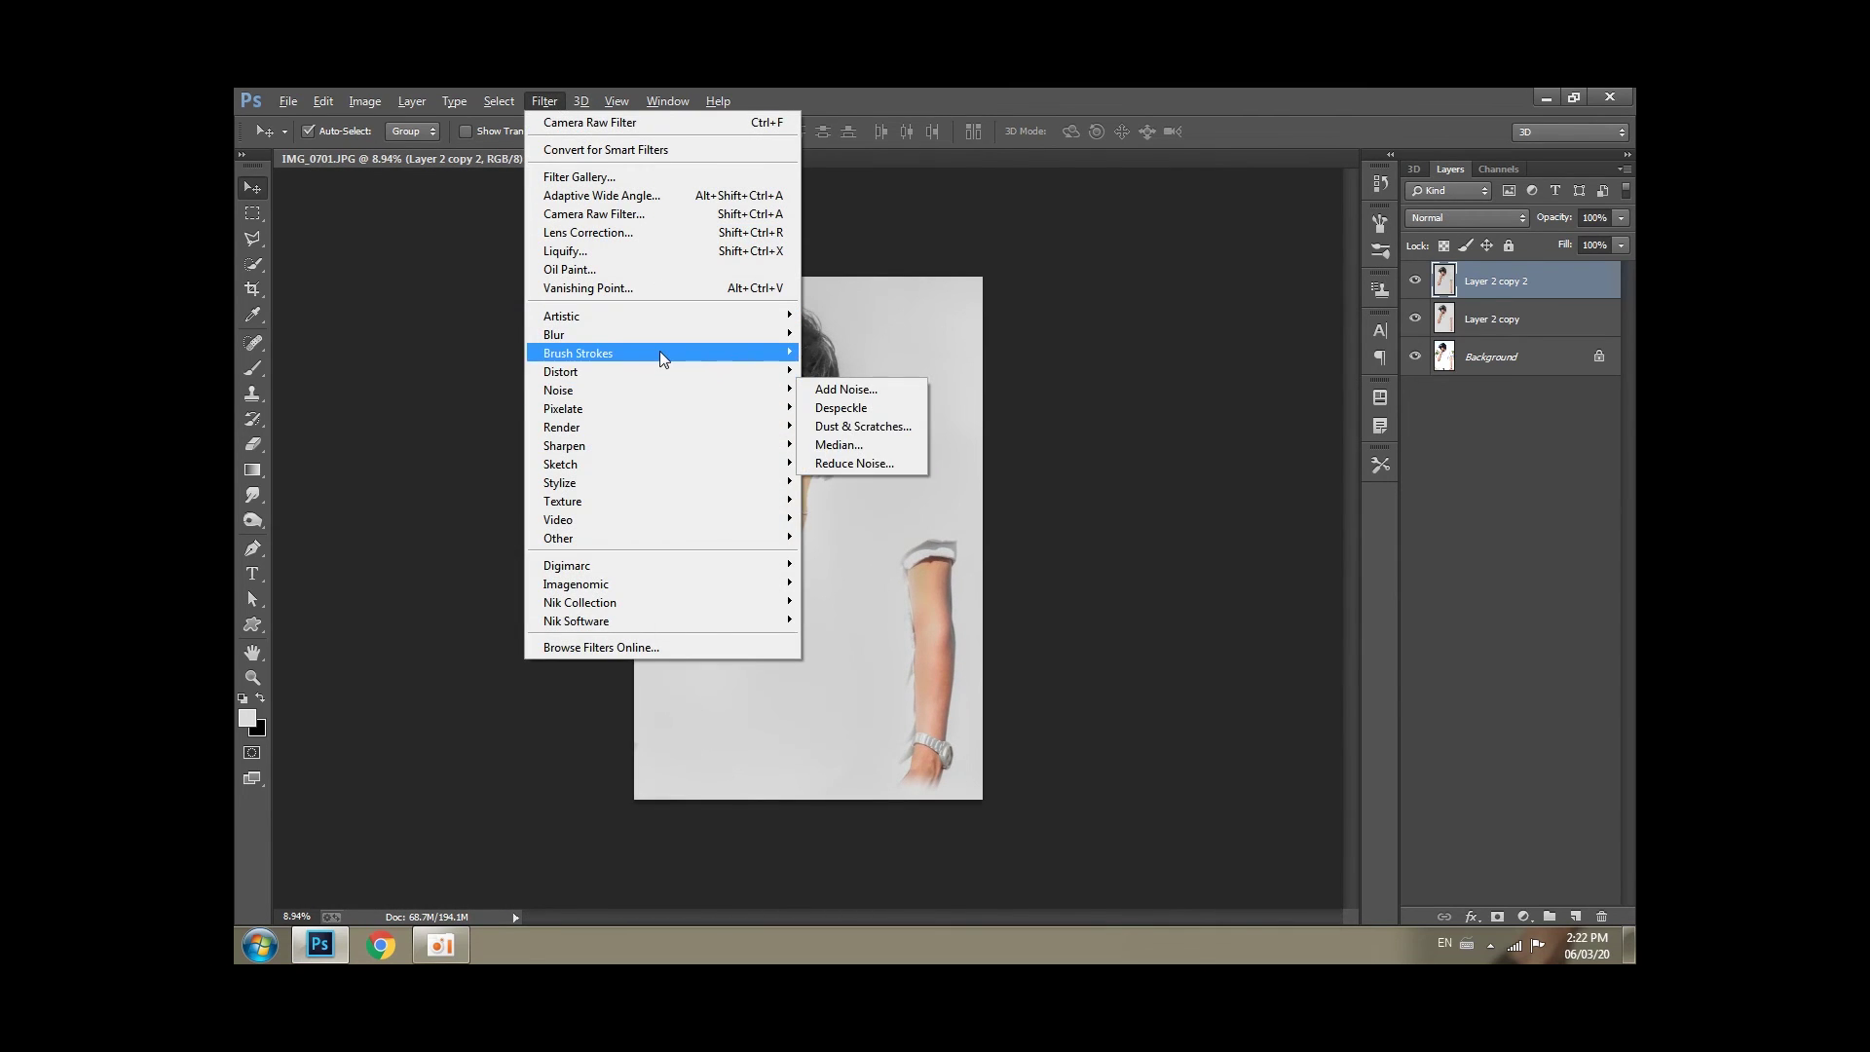
mouse_move(580, 602)
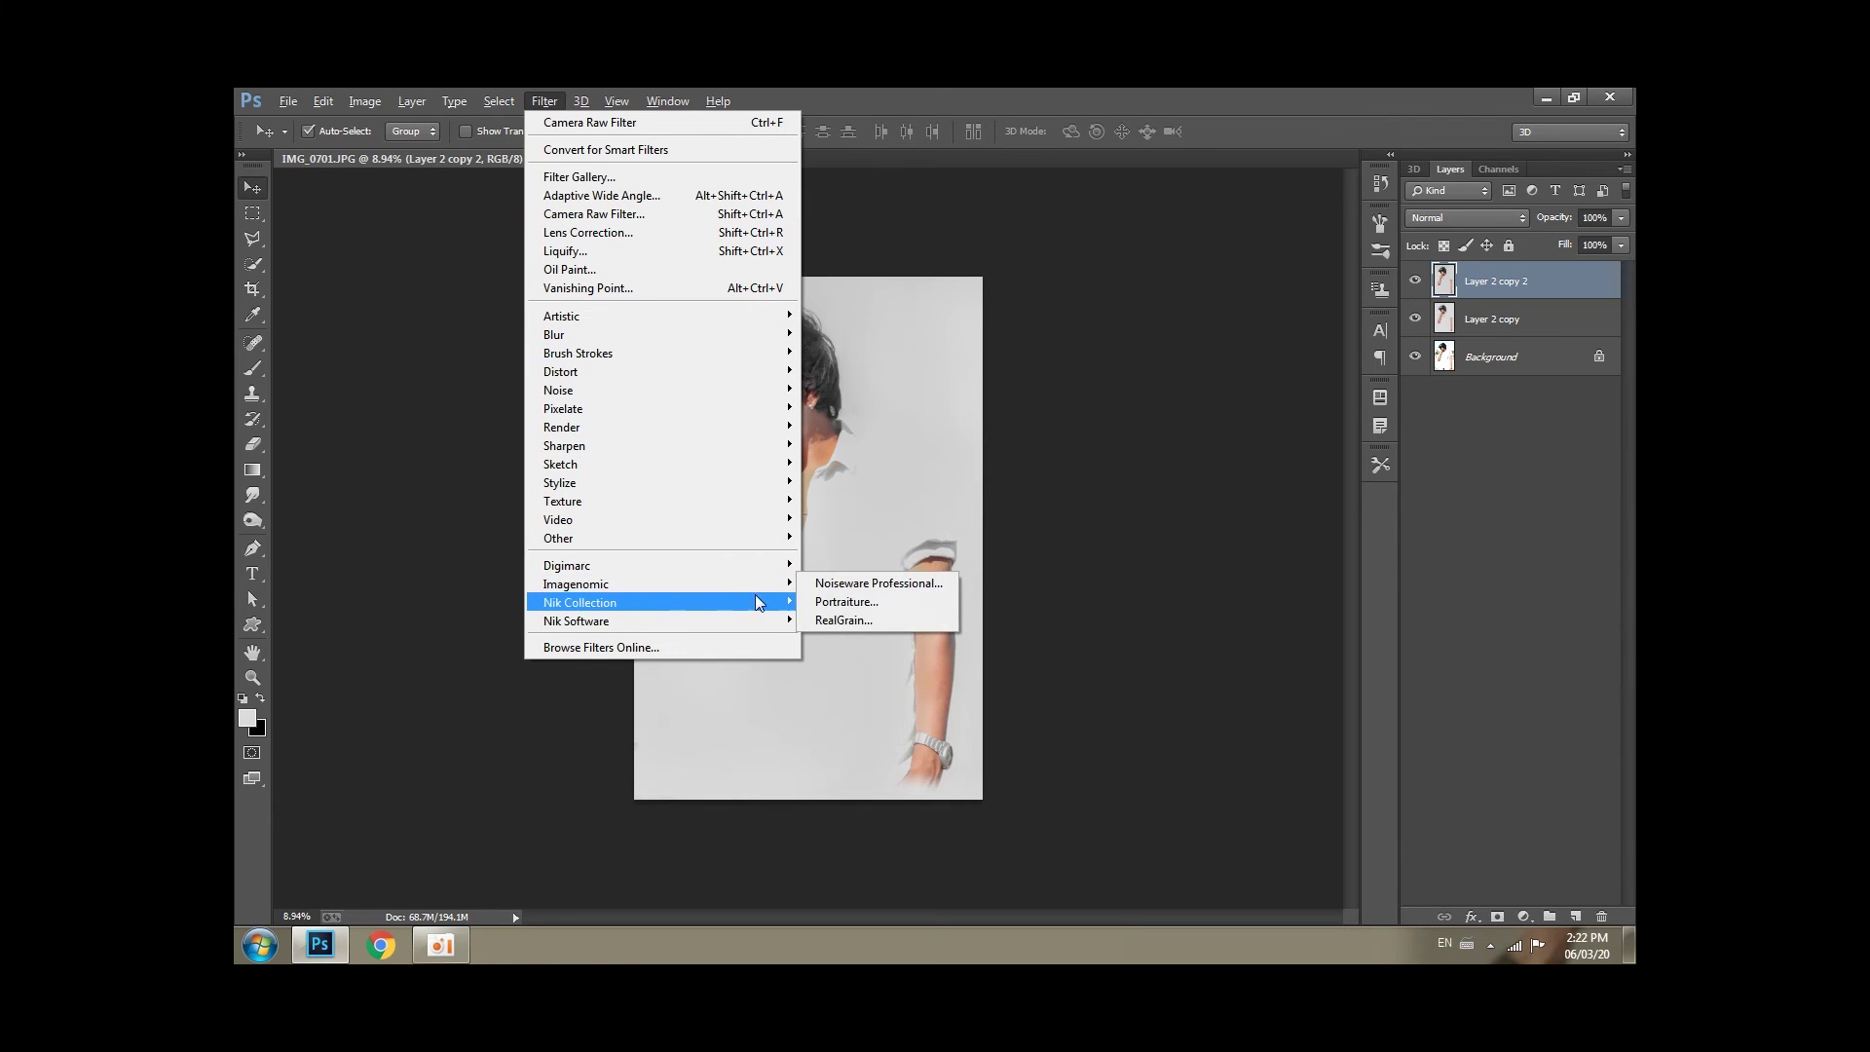
left_click(904, 582)
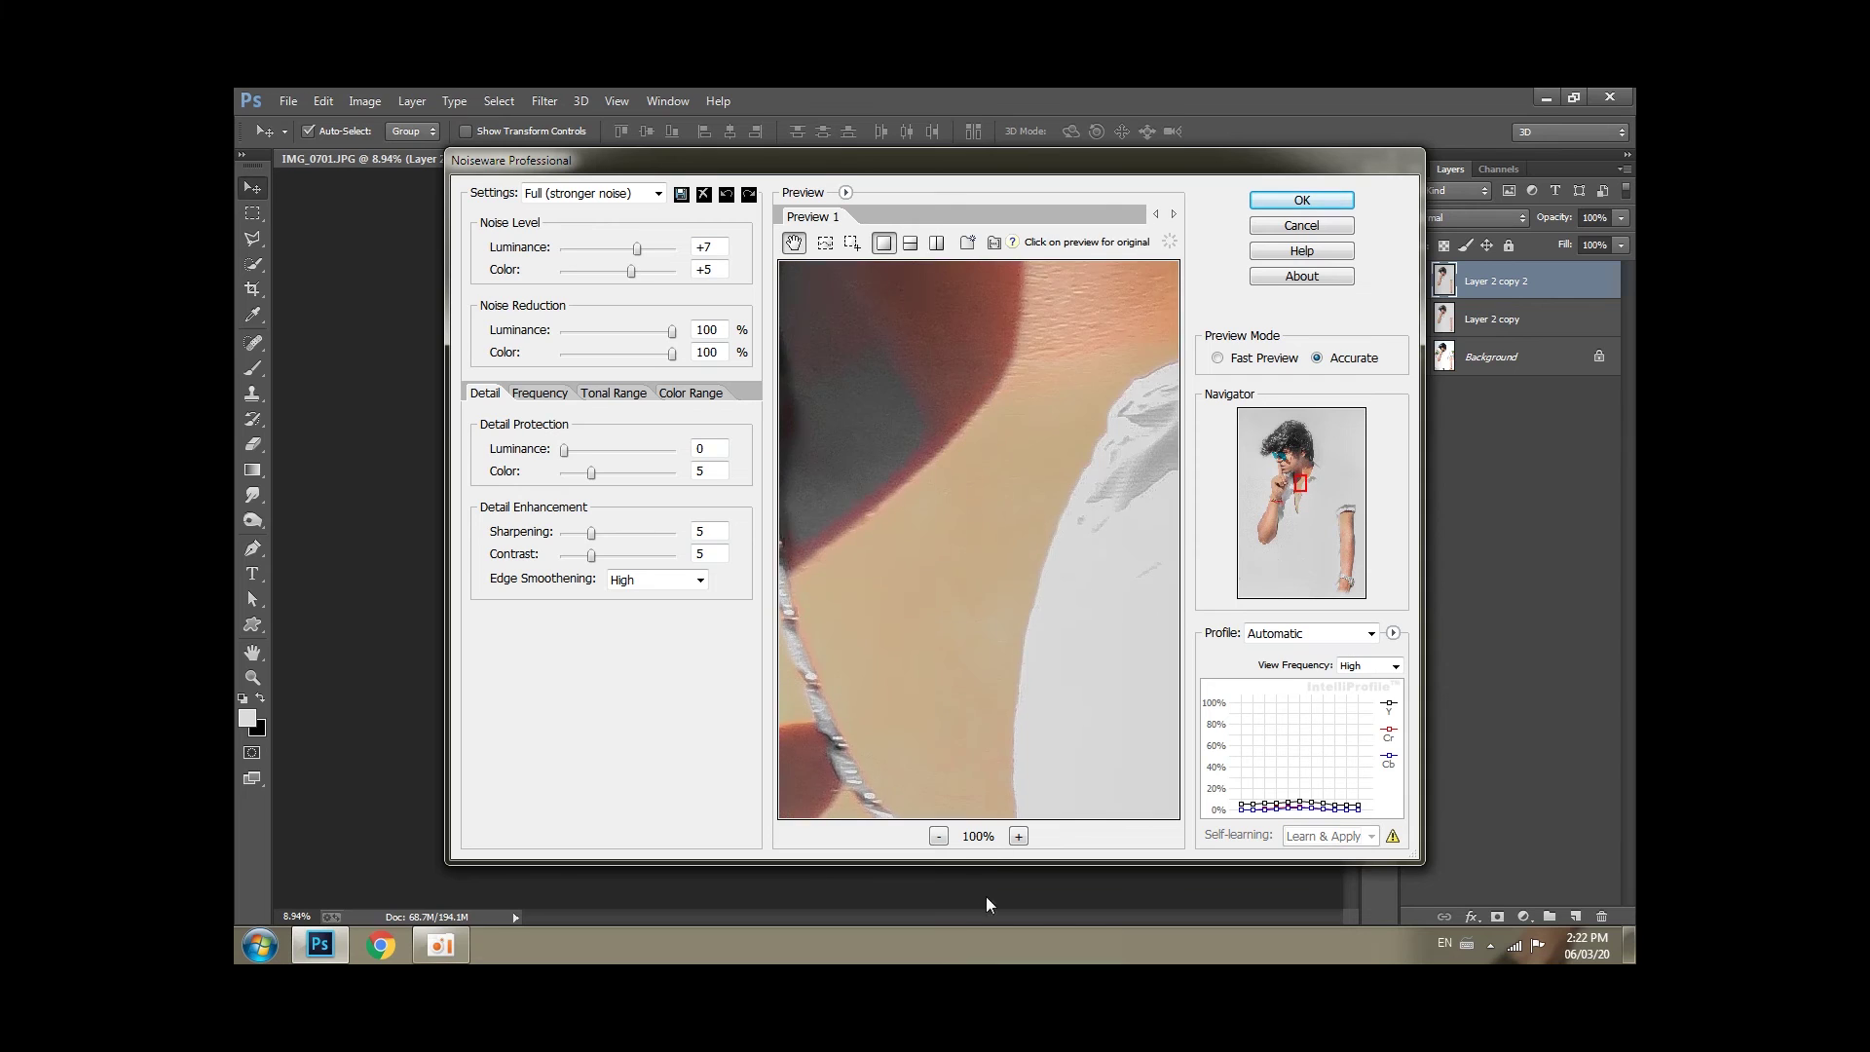
left_click_drag(934, 469, 1136, 718)
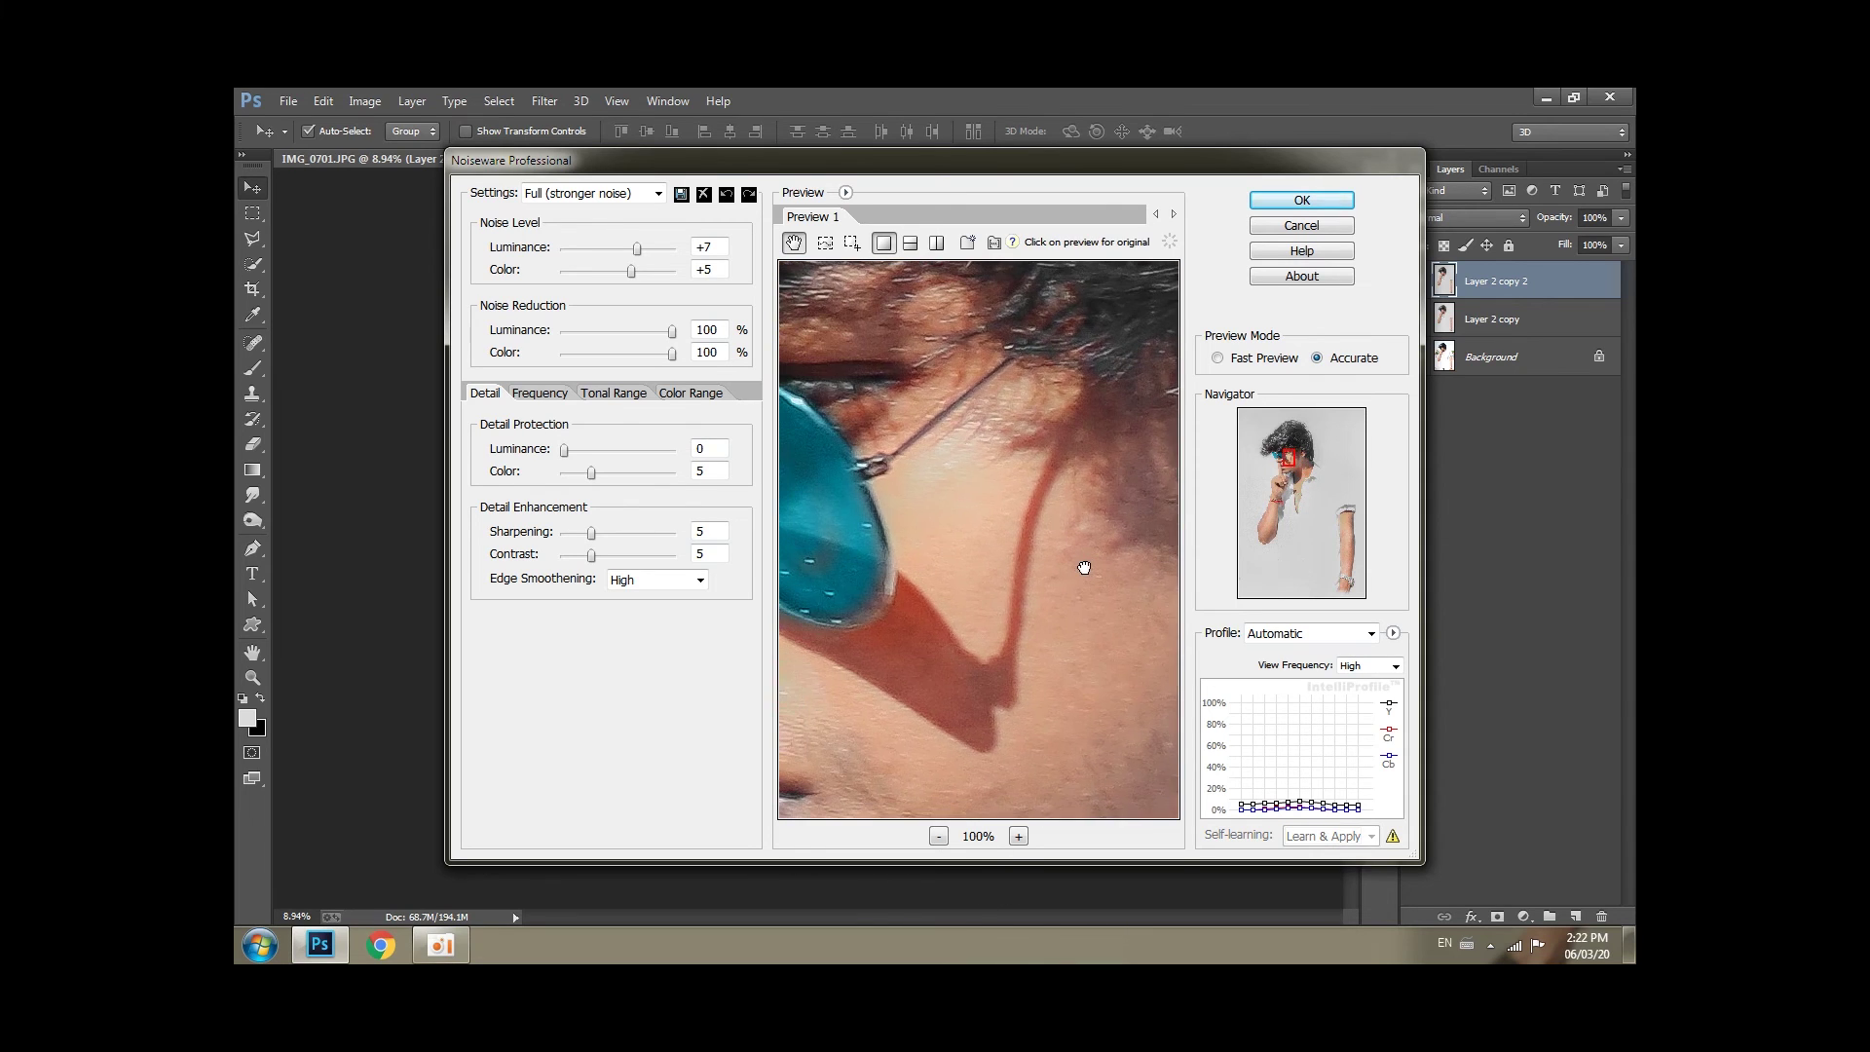
left_click(1286, 203)
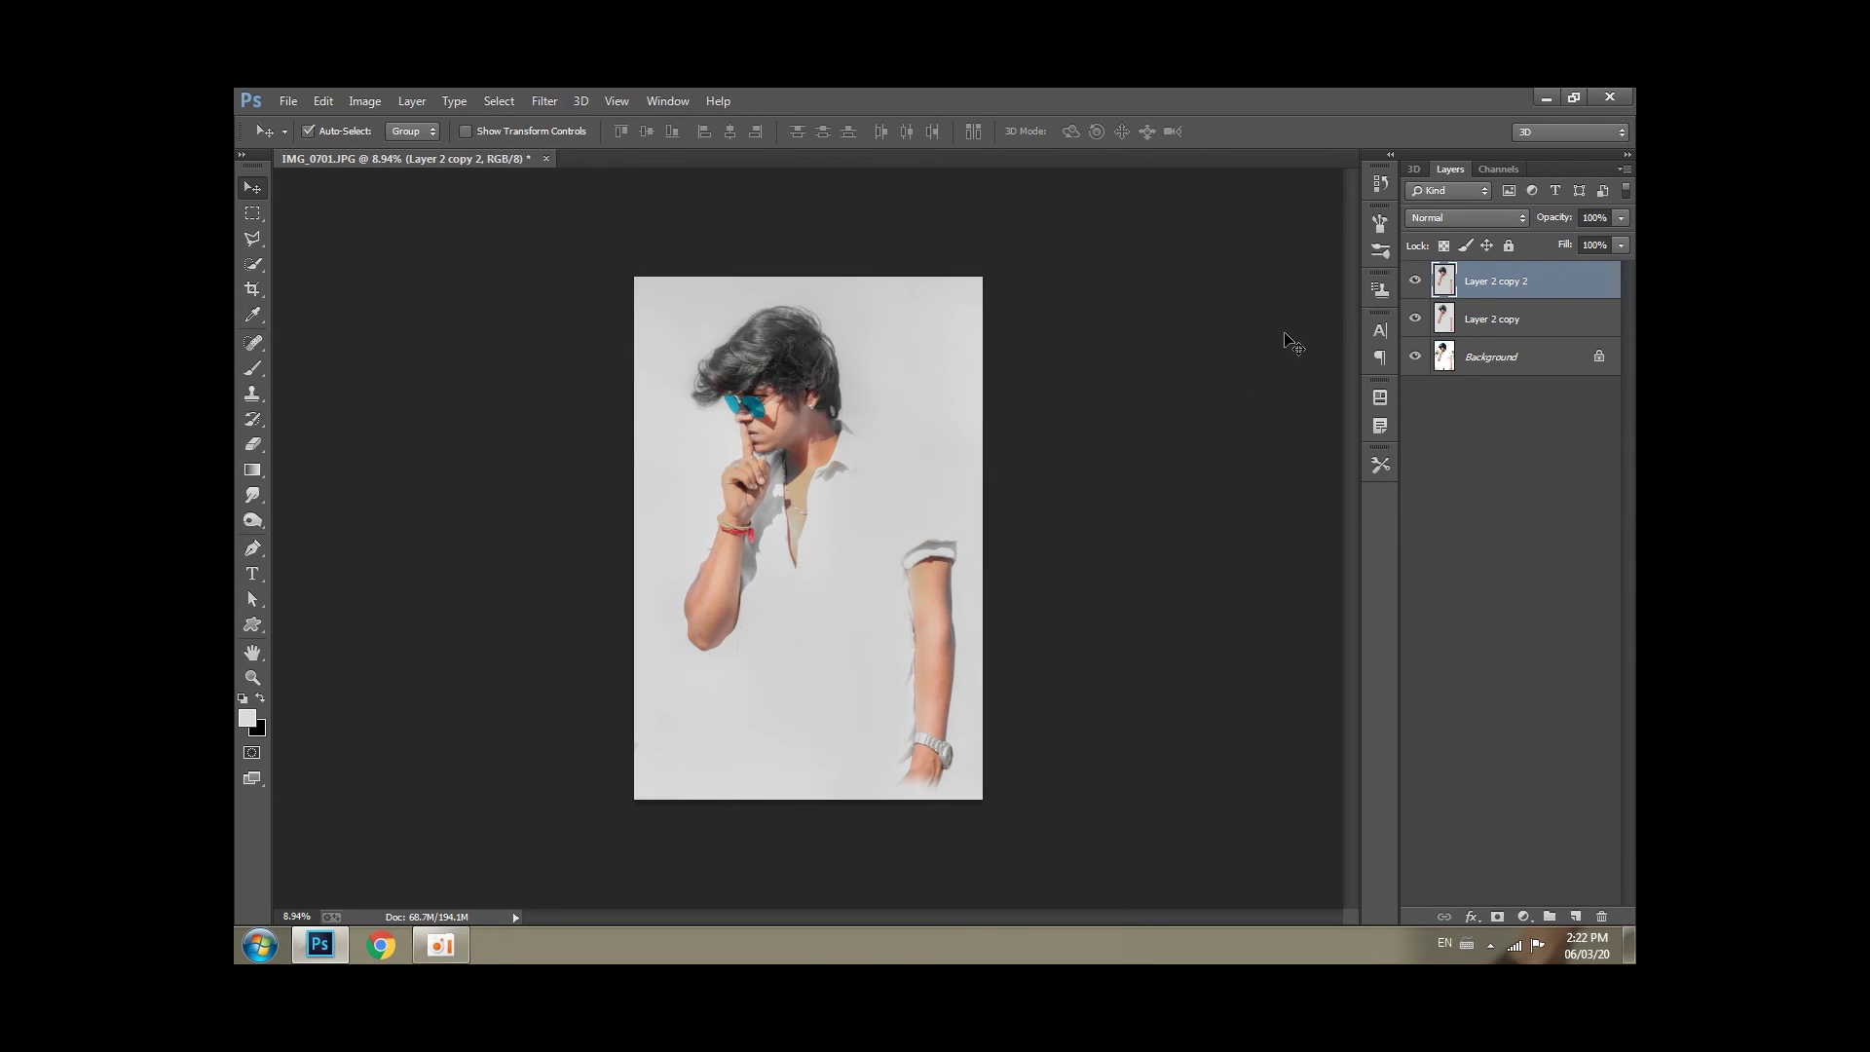
scroll(784, 385, "up", 3)
In Camera Raw, set Post Crop Vignetting to -42 to darken the edges.
scroll(787, 399, "down", 1)
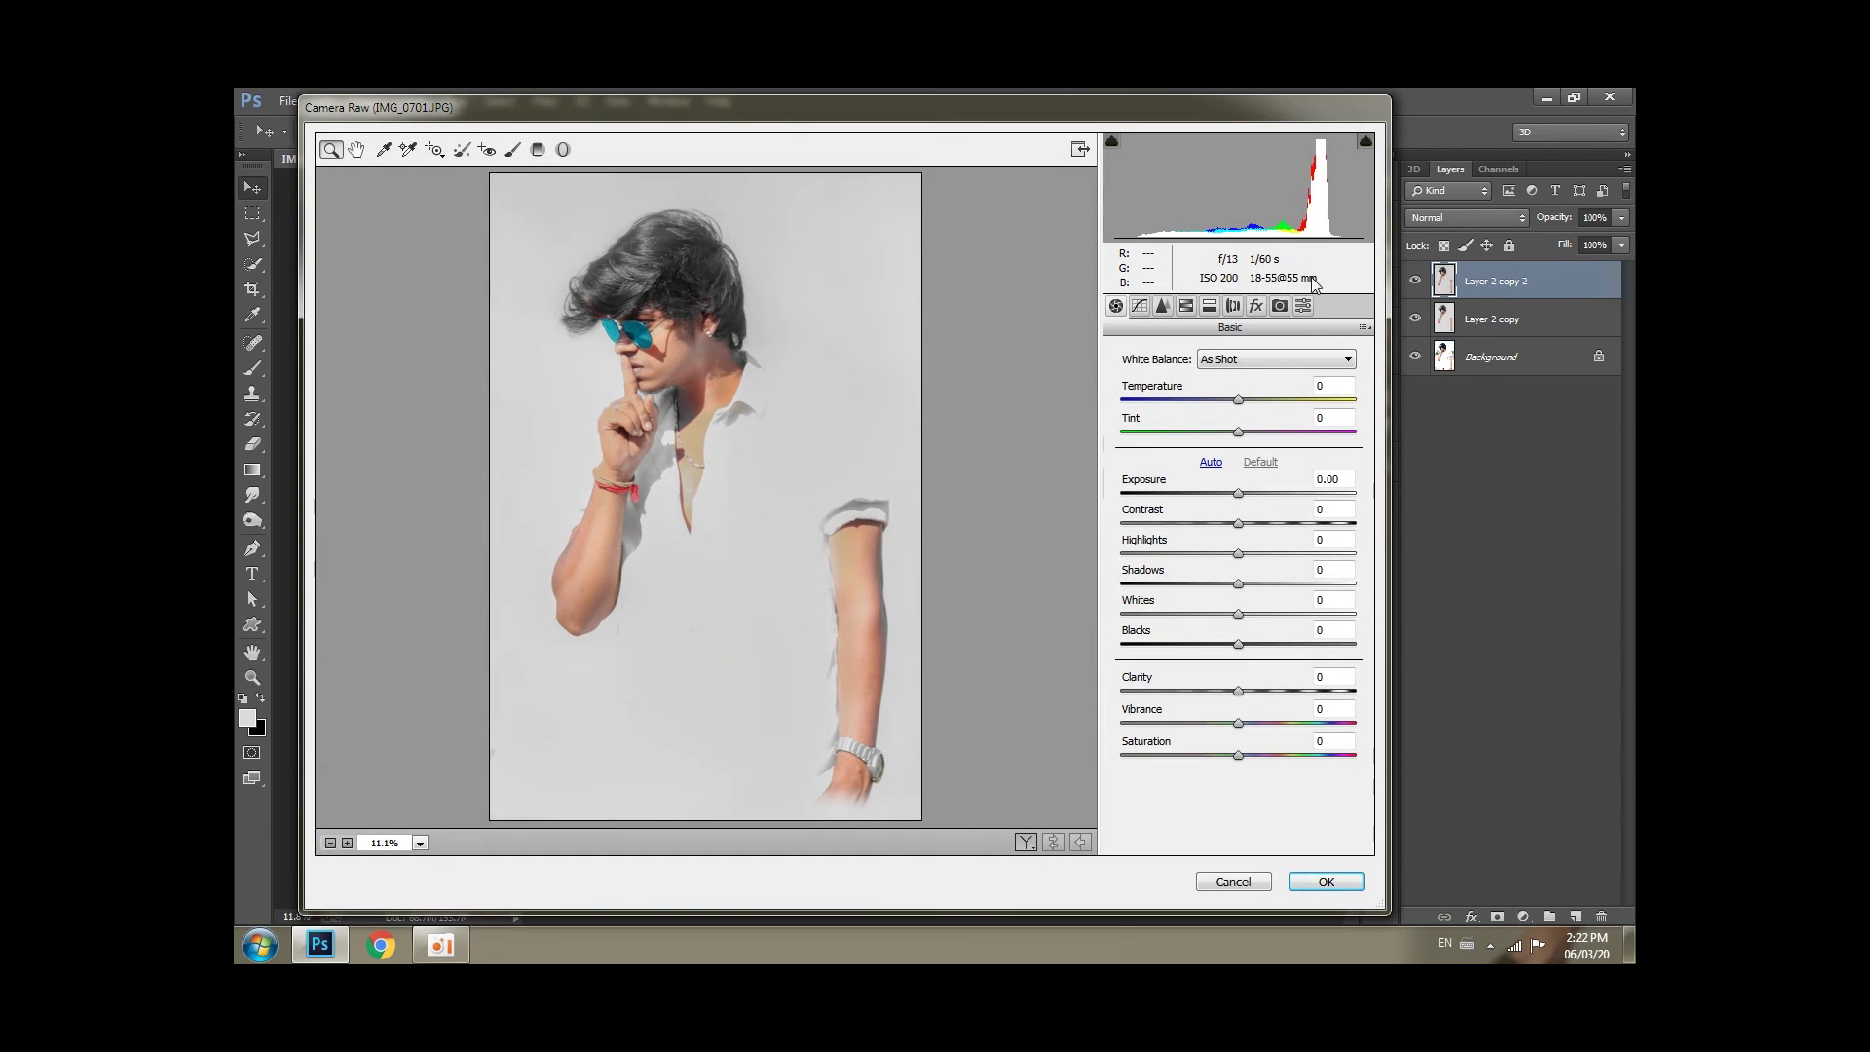
left_click(1255, 306)
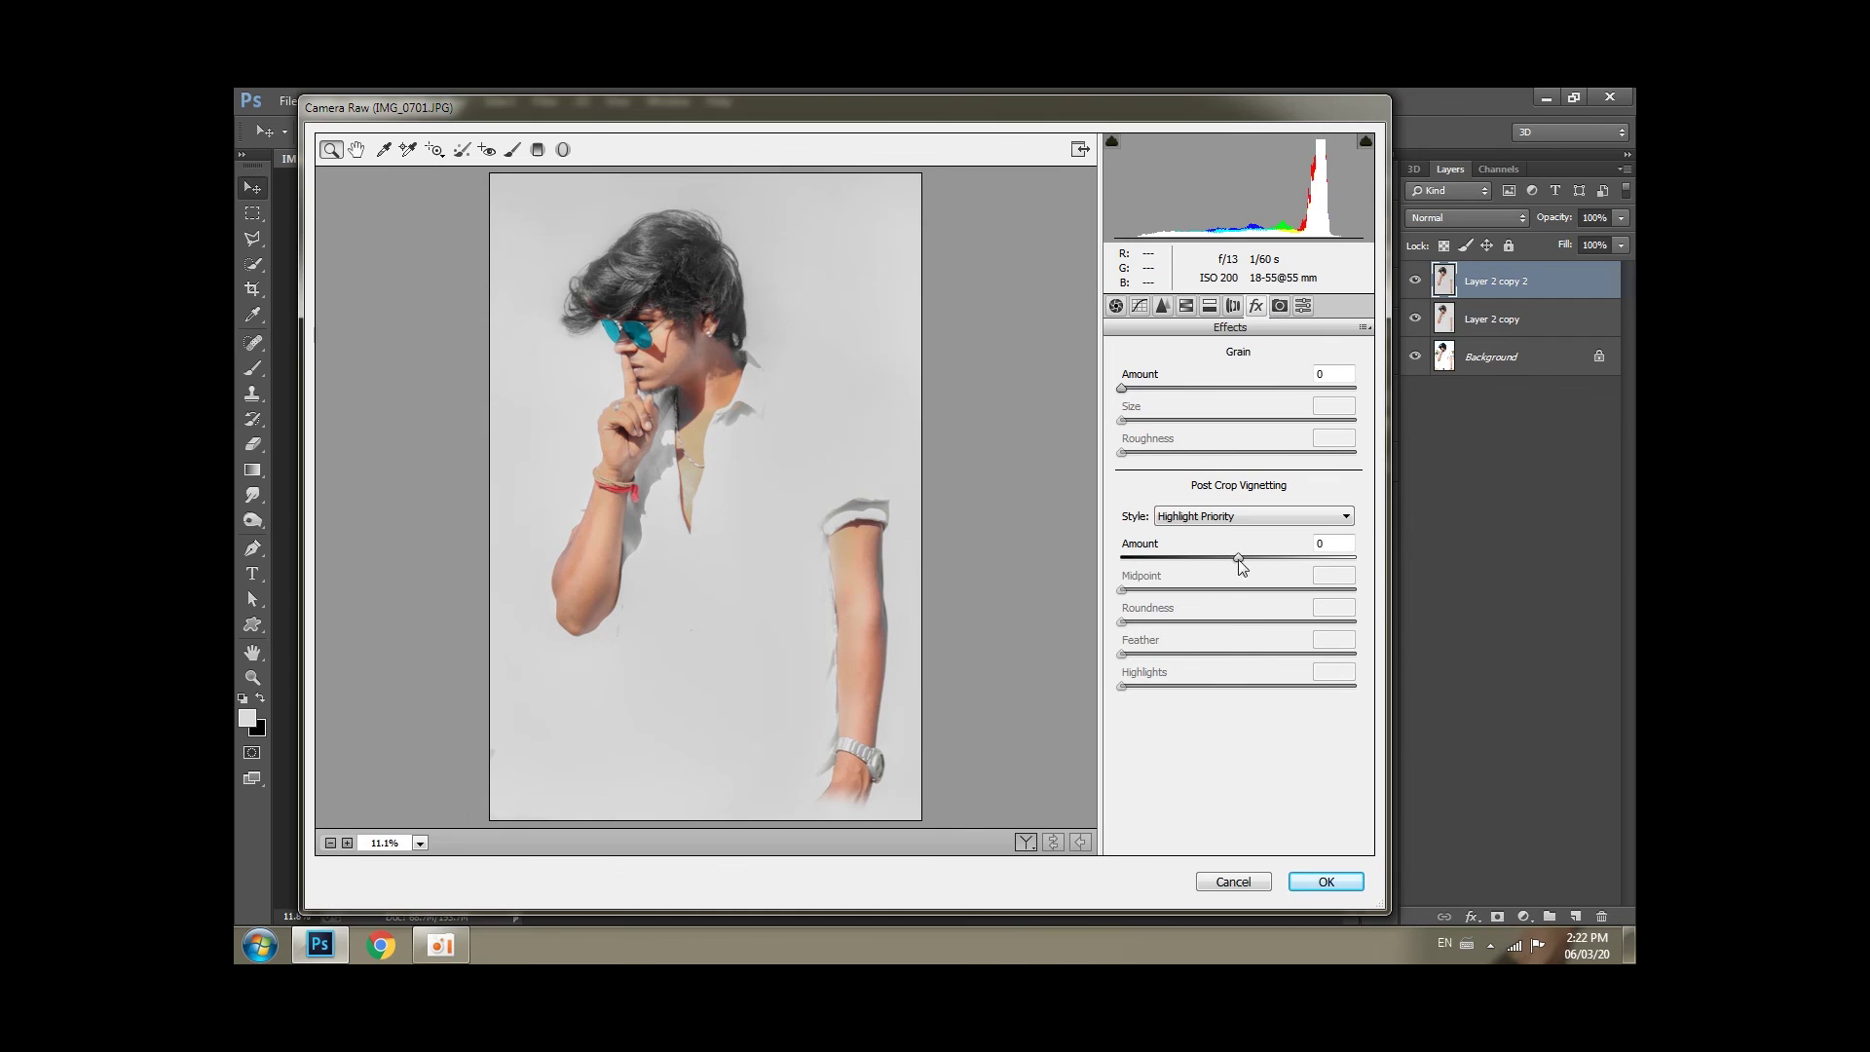
left_click_drag(1238, 557, 1363, 560)
key("ctrl+z")
type("-42")
type("0")
Raise Oranges luminance to +26, boost Yellows saturation and shift Yellows hue toward orange.
left_click(1186, 306)
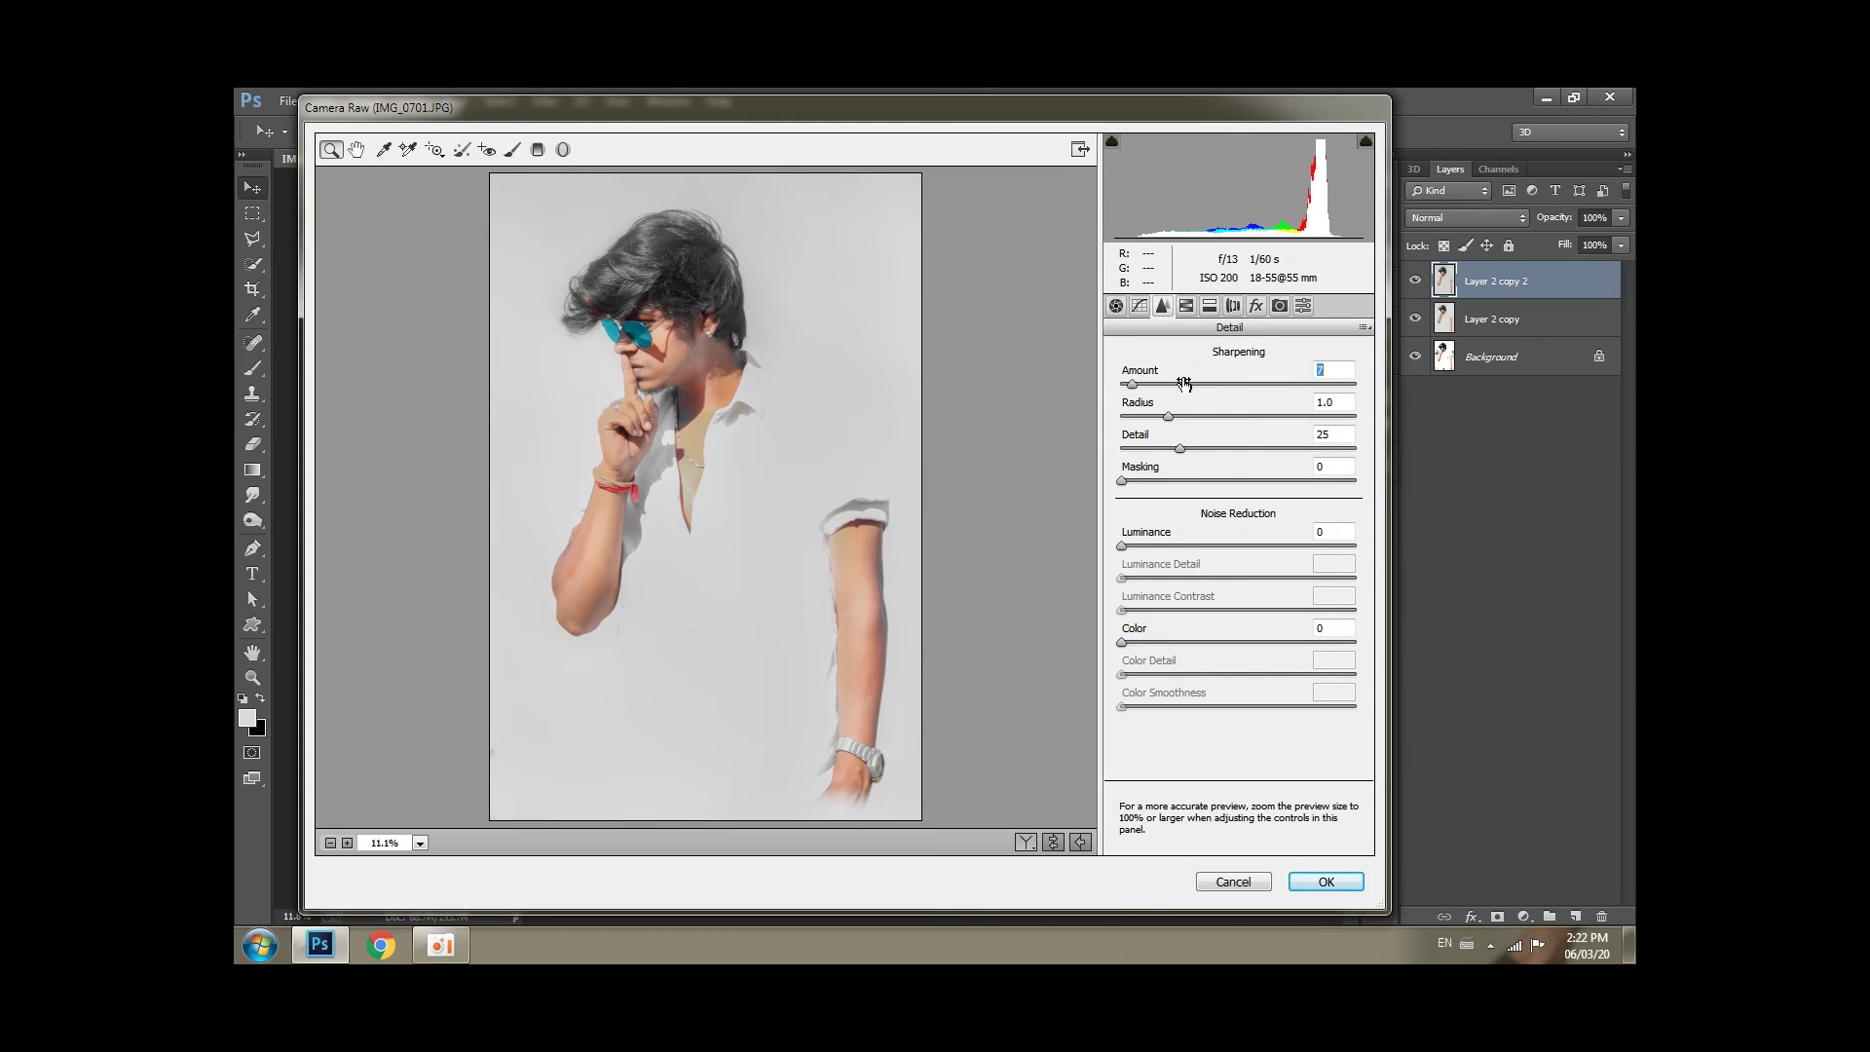
left_click(1186, 306)
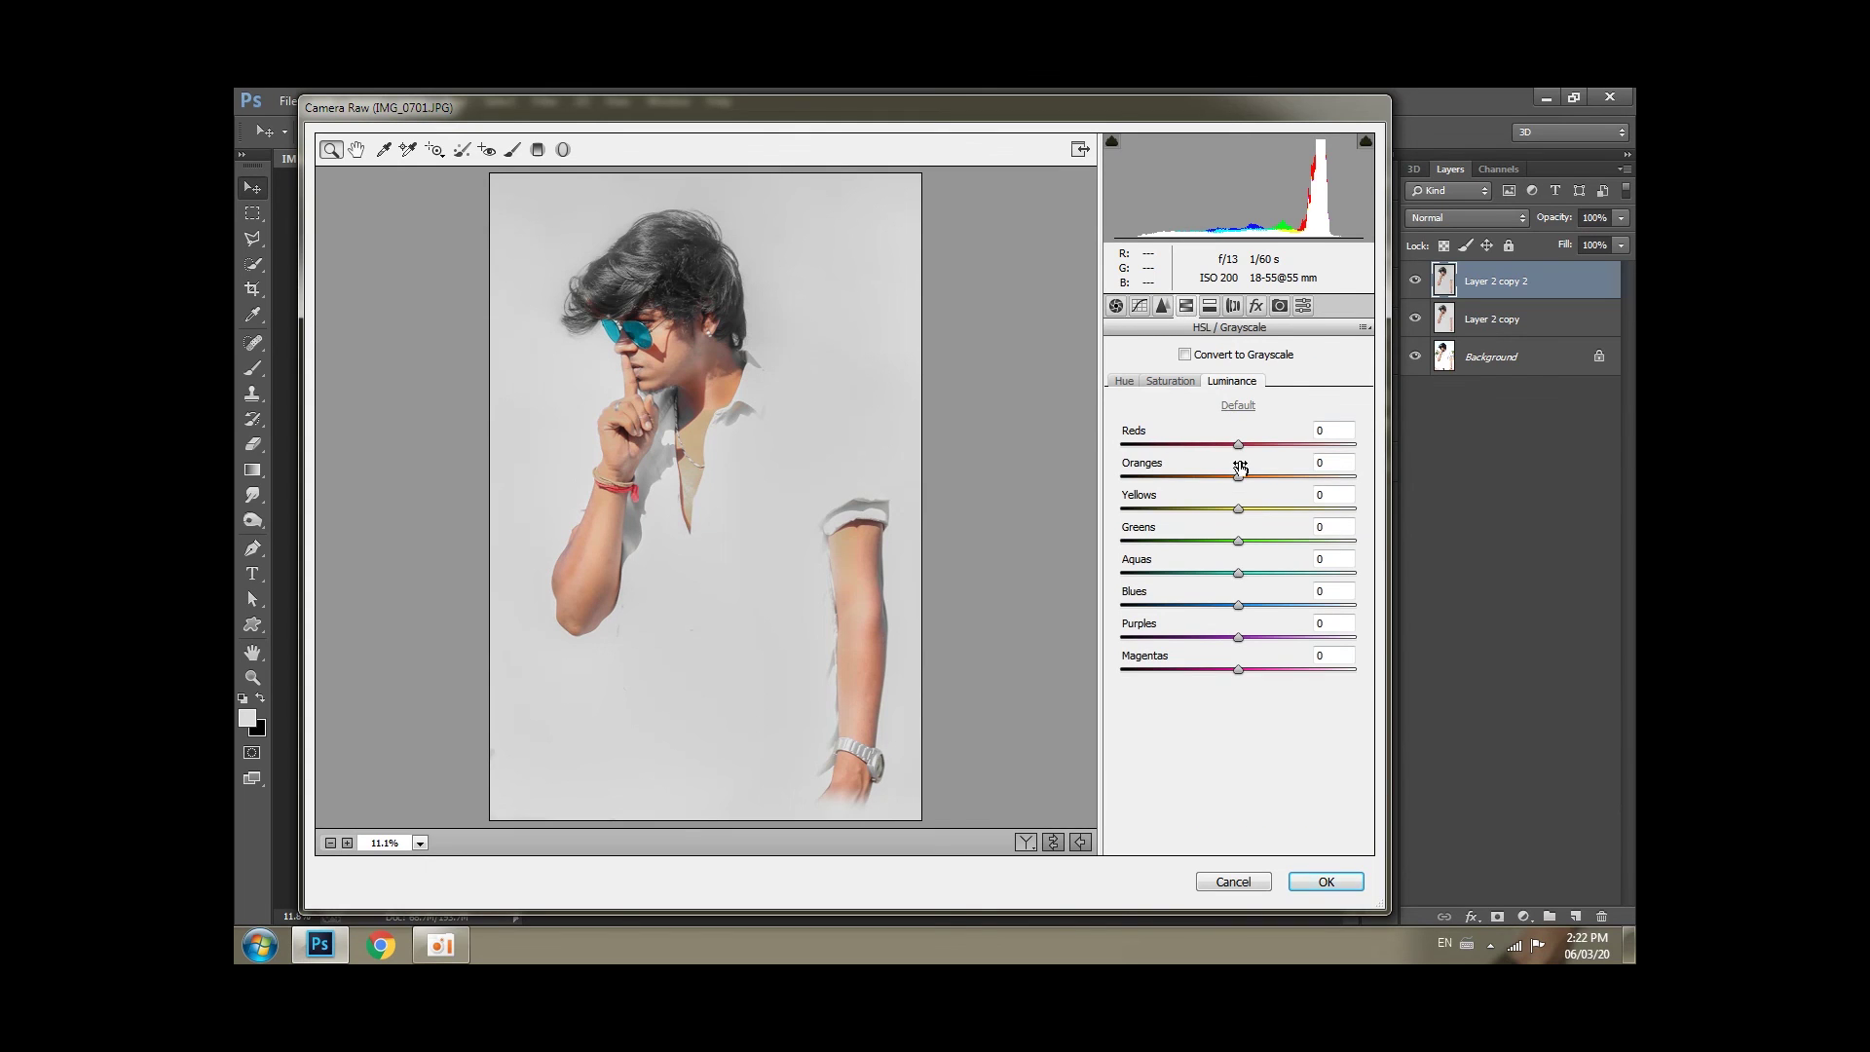
left_click_drag(1237, 476, 1269, 477)
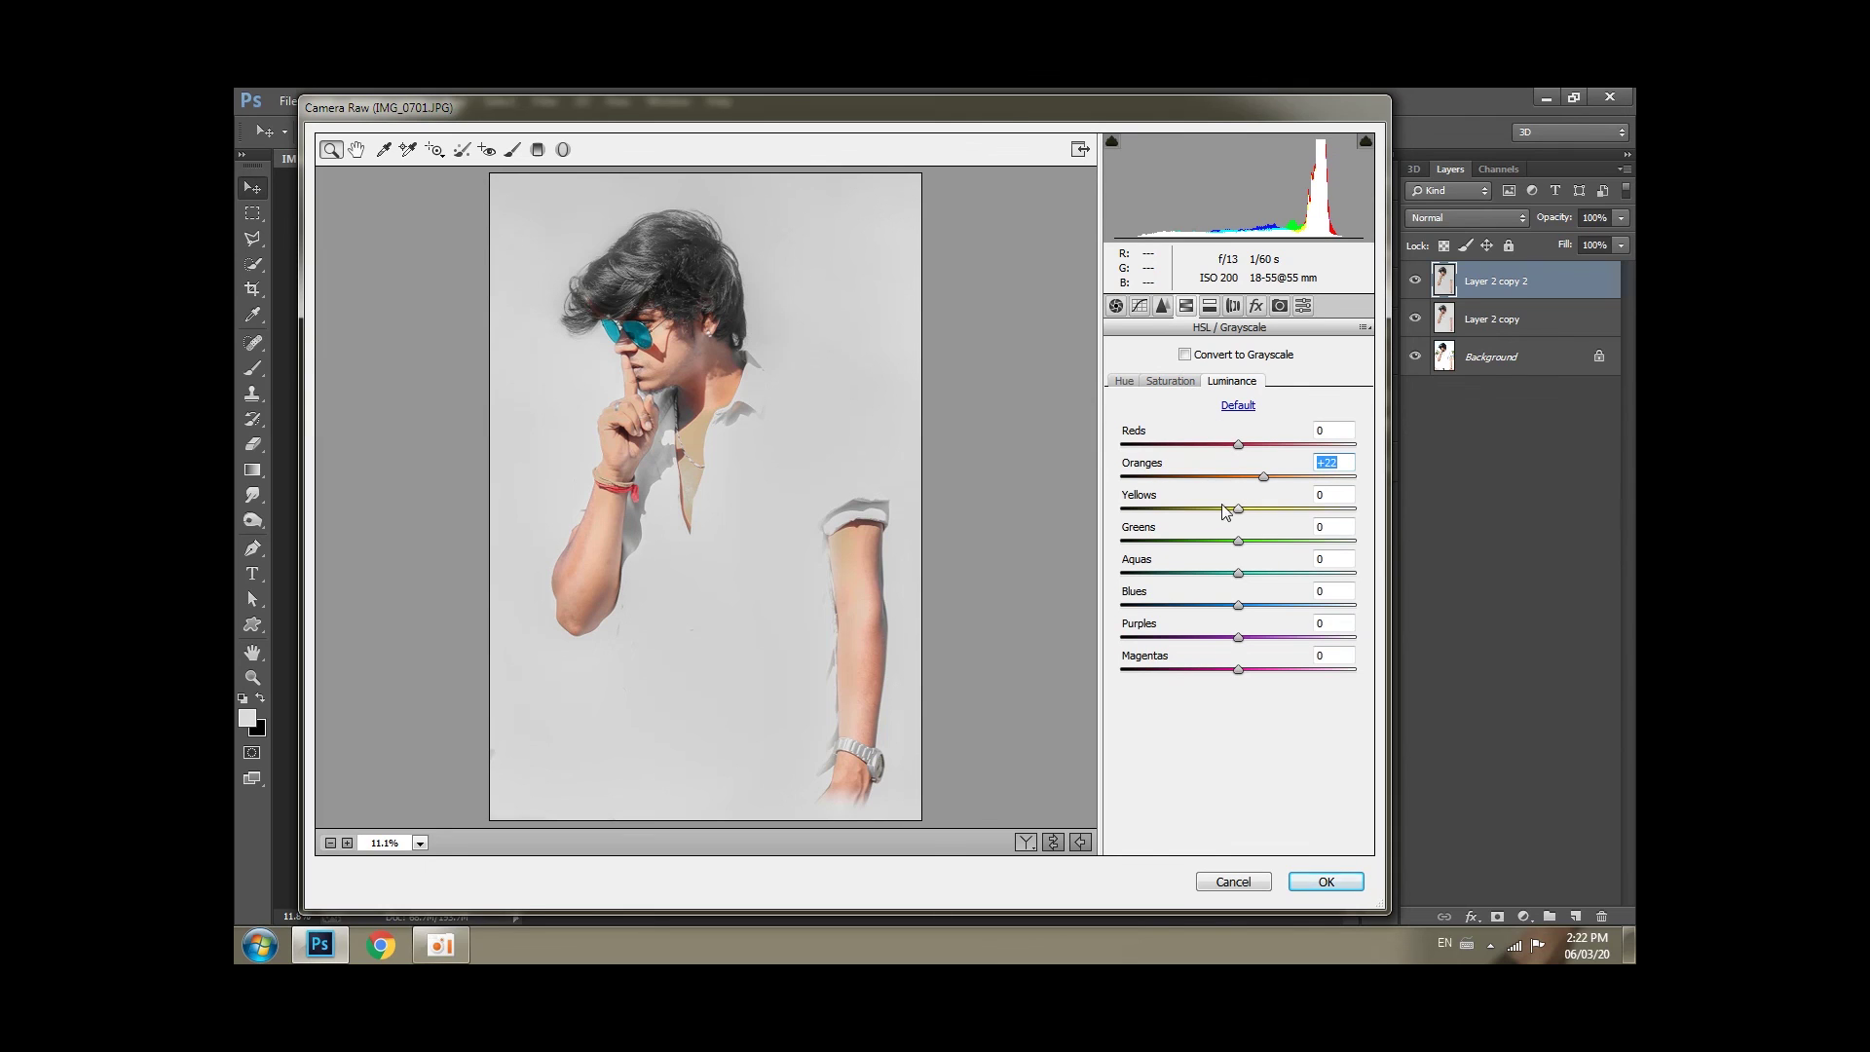
left_click(1180, 381)
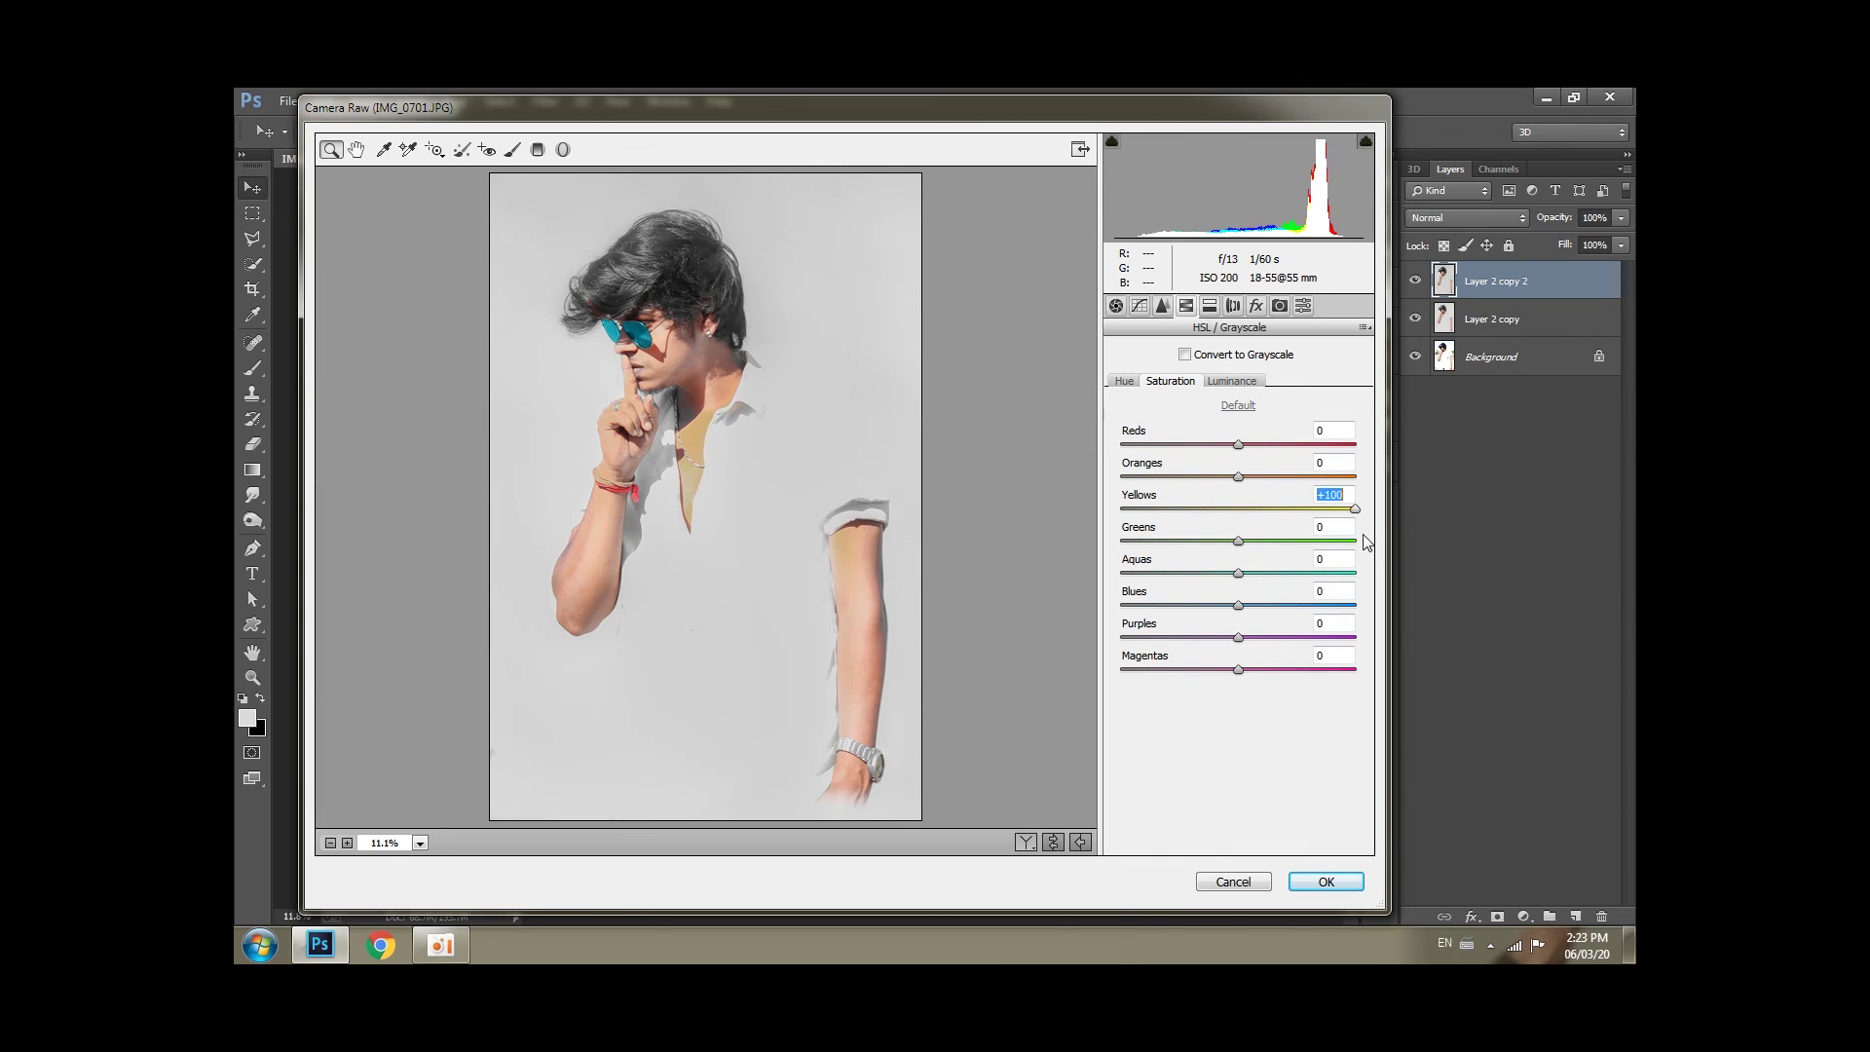
left_click_drag(1352, 535, 1356, 535)
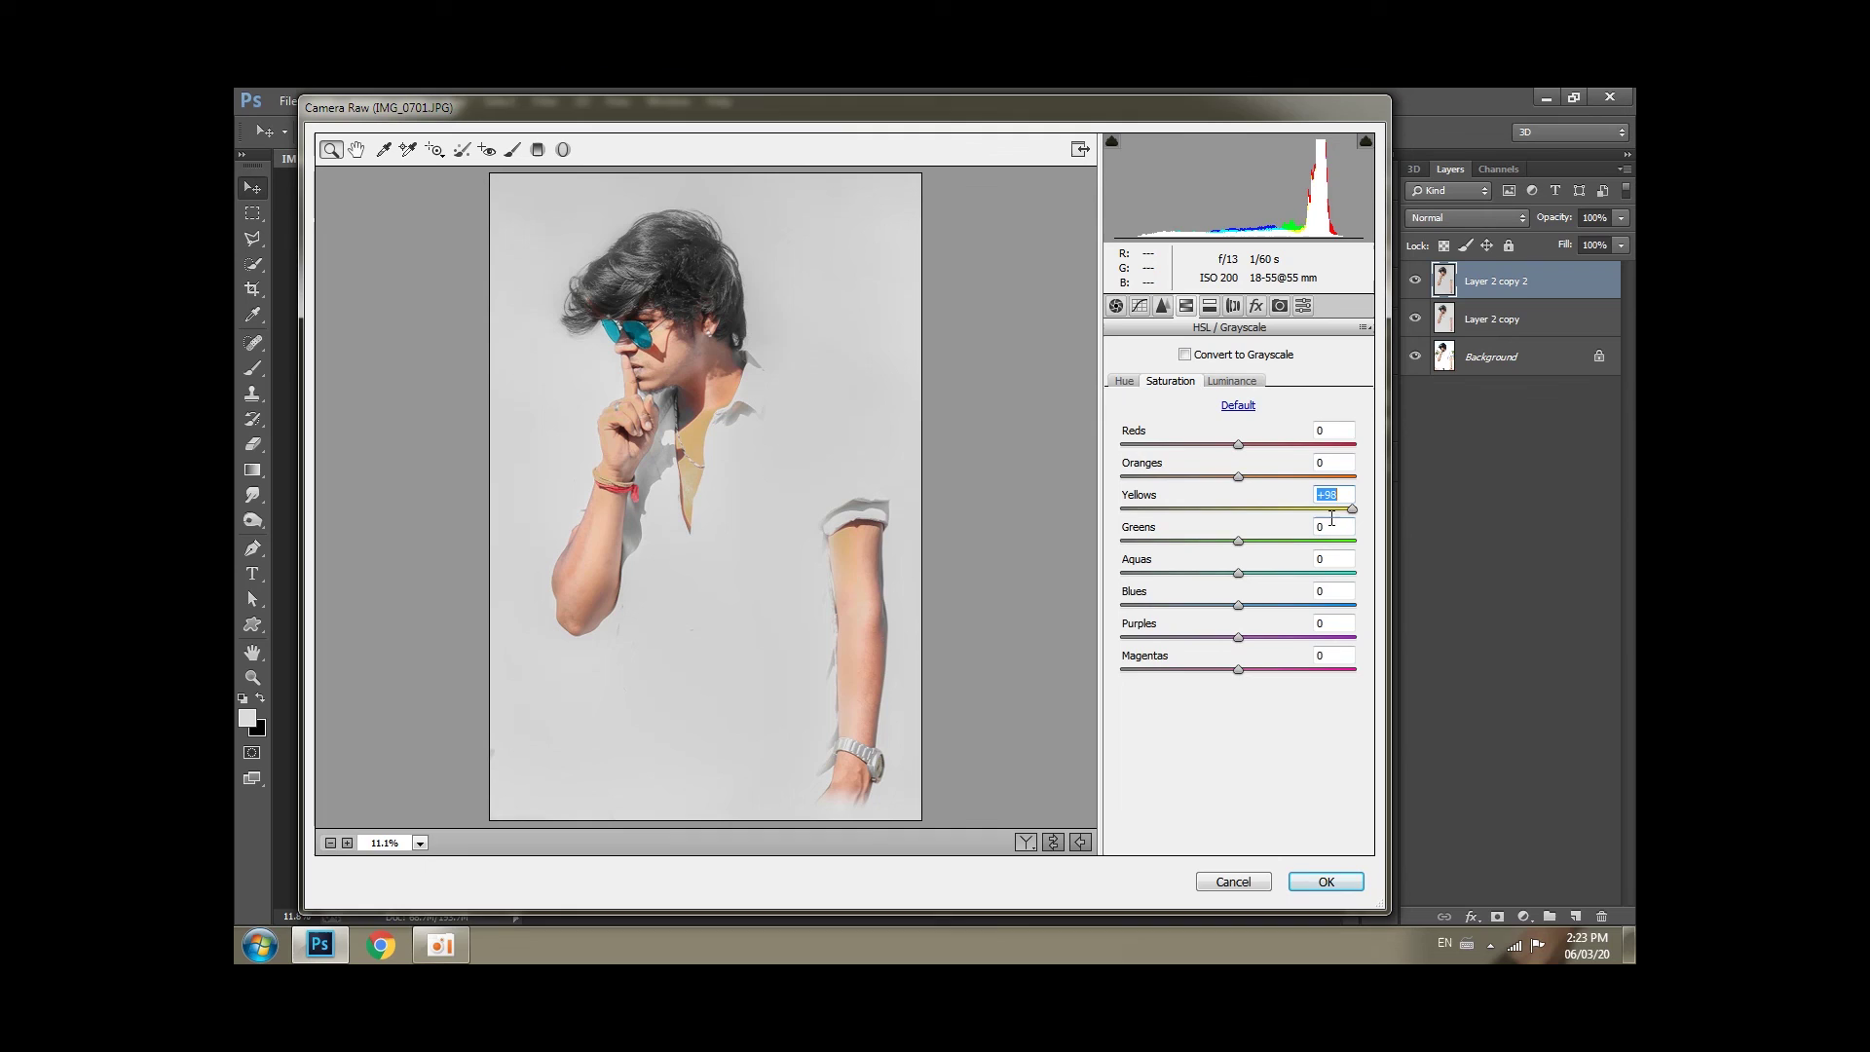
left_click(1128, 381)
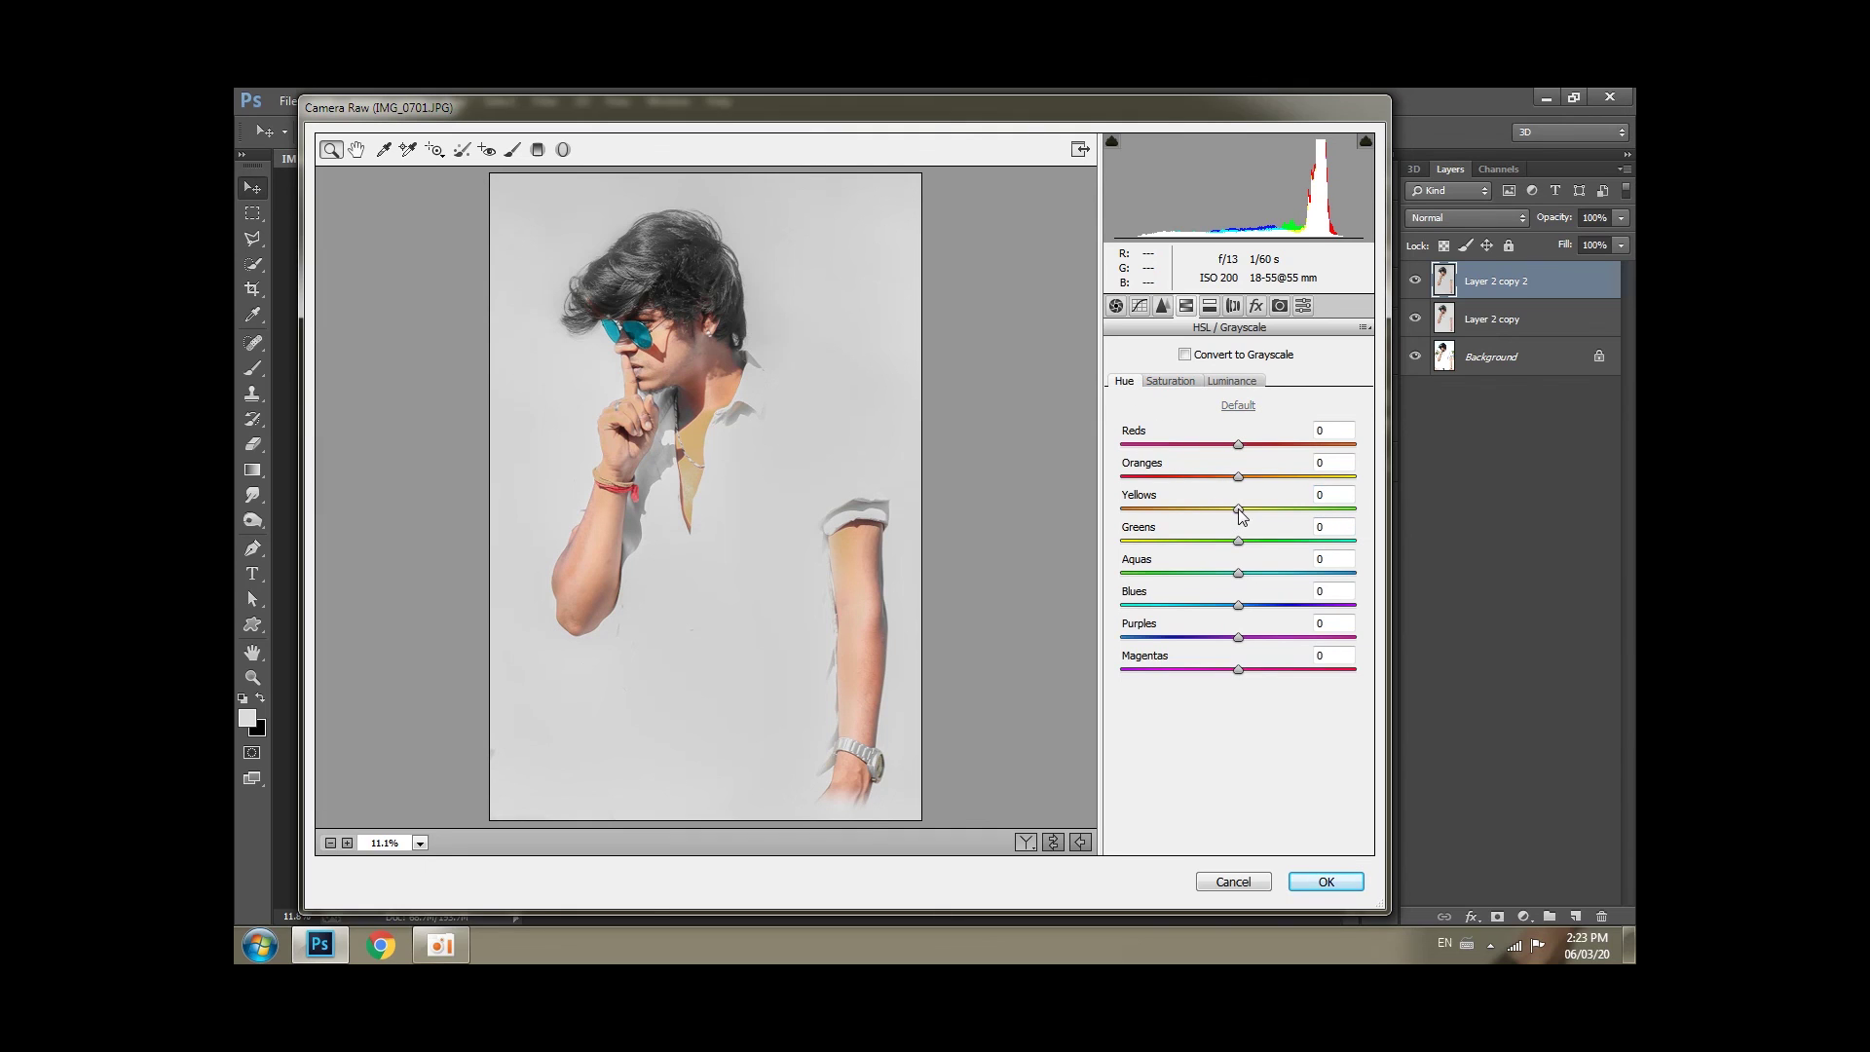
left_click_drag(1171, 509, 1122, 508)
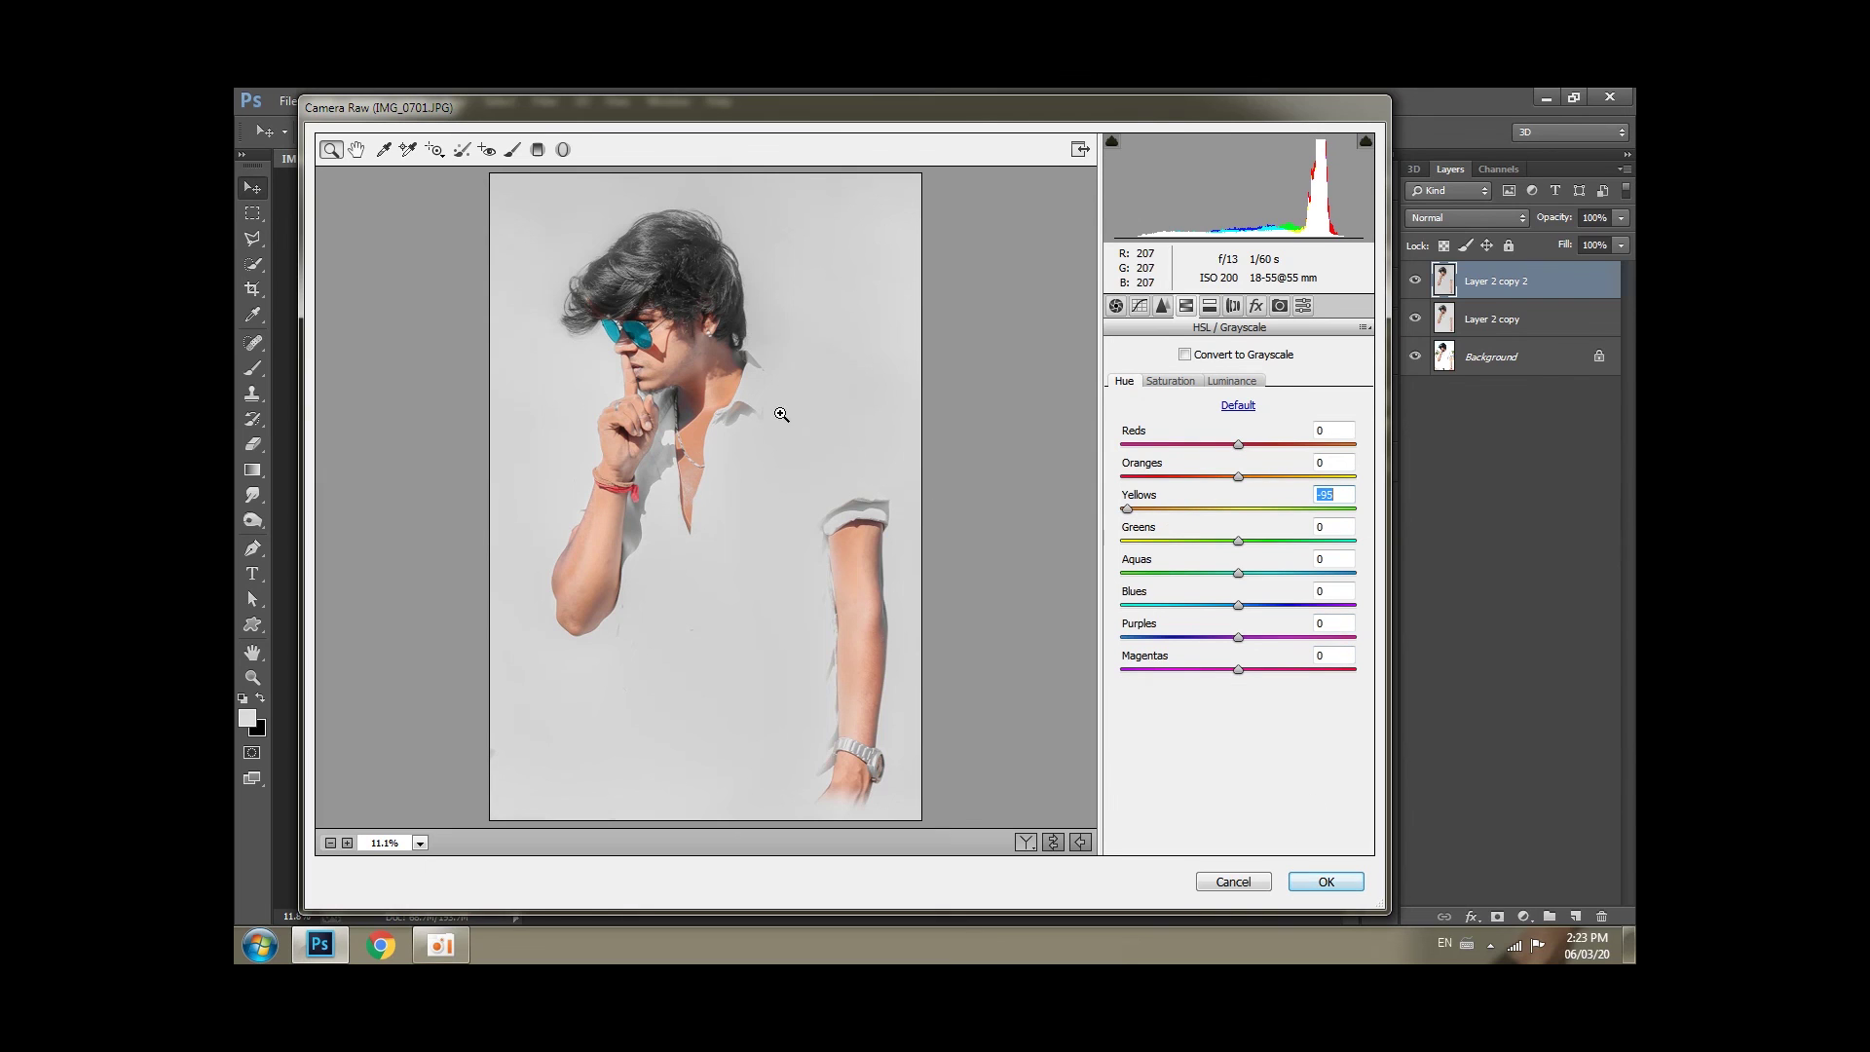
Zoom into the chest, shift the Greens hue to +84, and apply the Camera Raw grading.
left_click(749, 535)
left_click(697, 502)
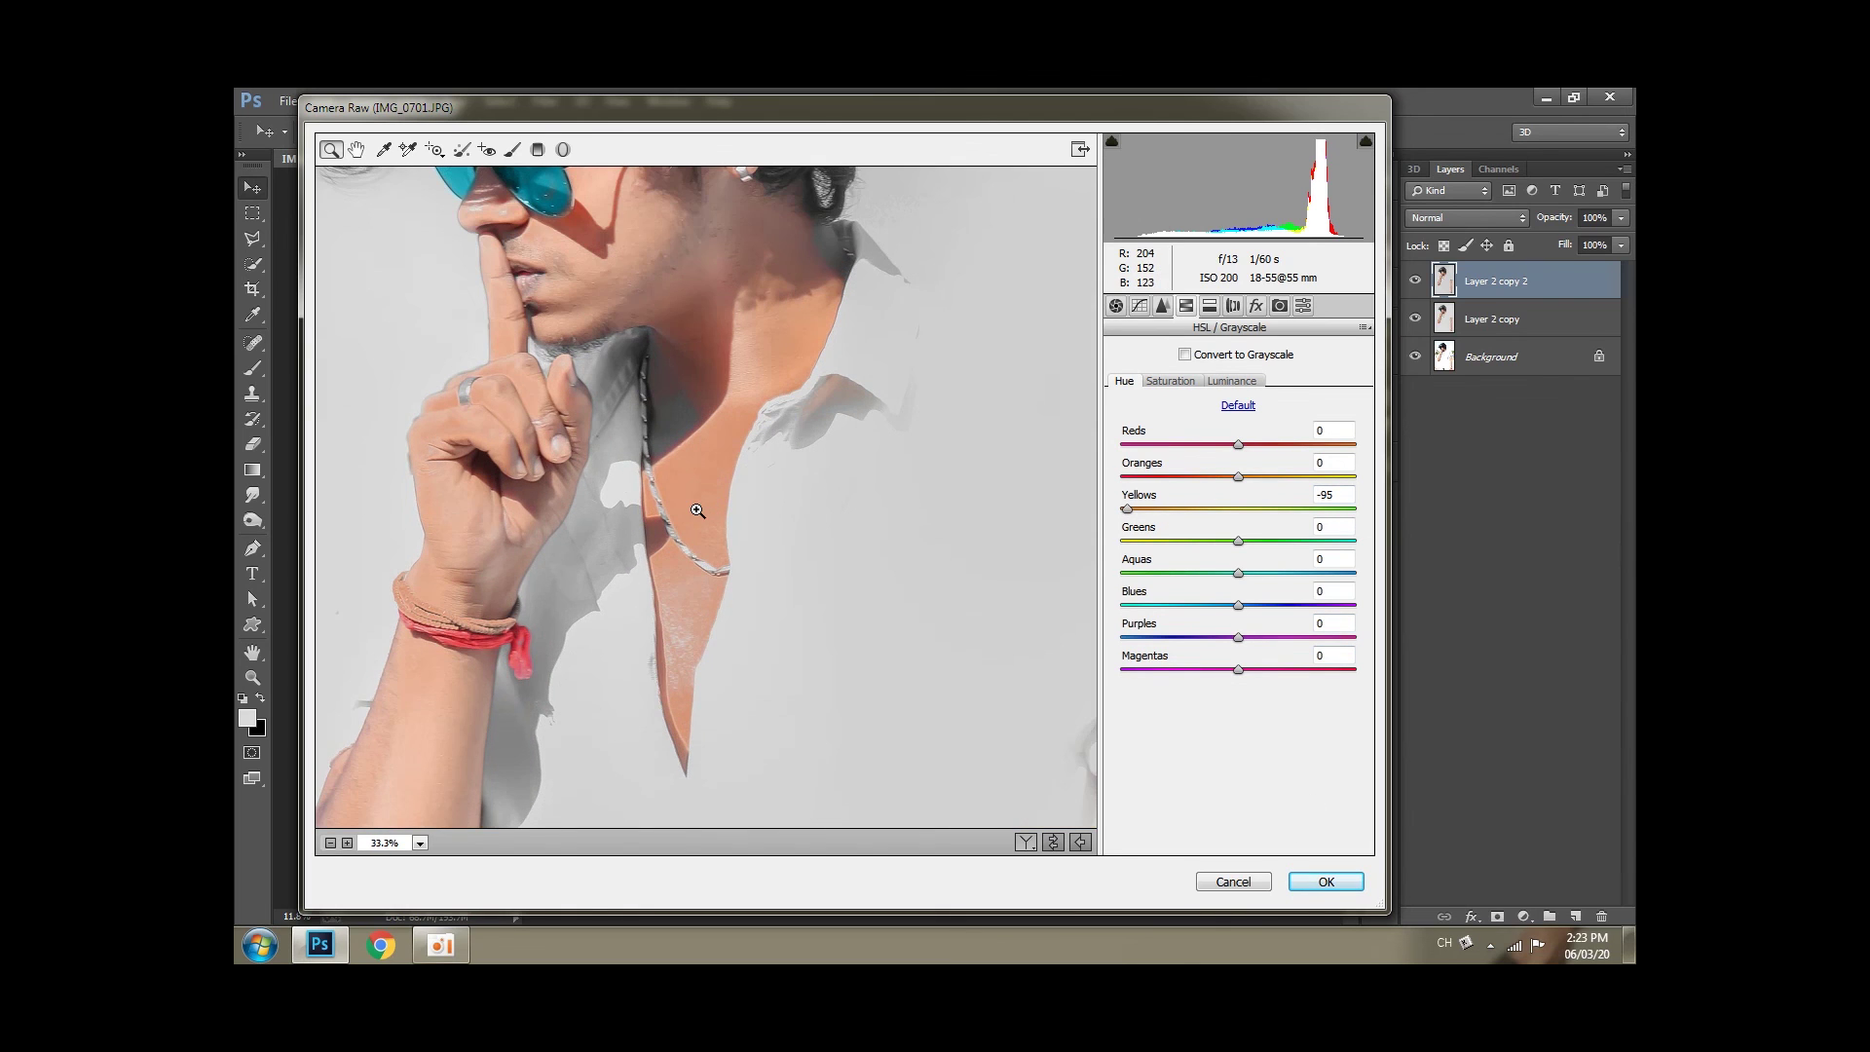
left_click(1352, 509)
left_click_drag(1176, 525, 1196, 545)
left_click(1316, 882)
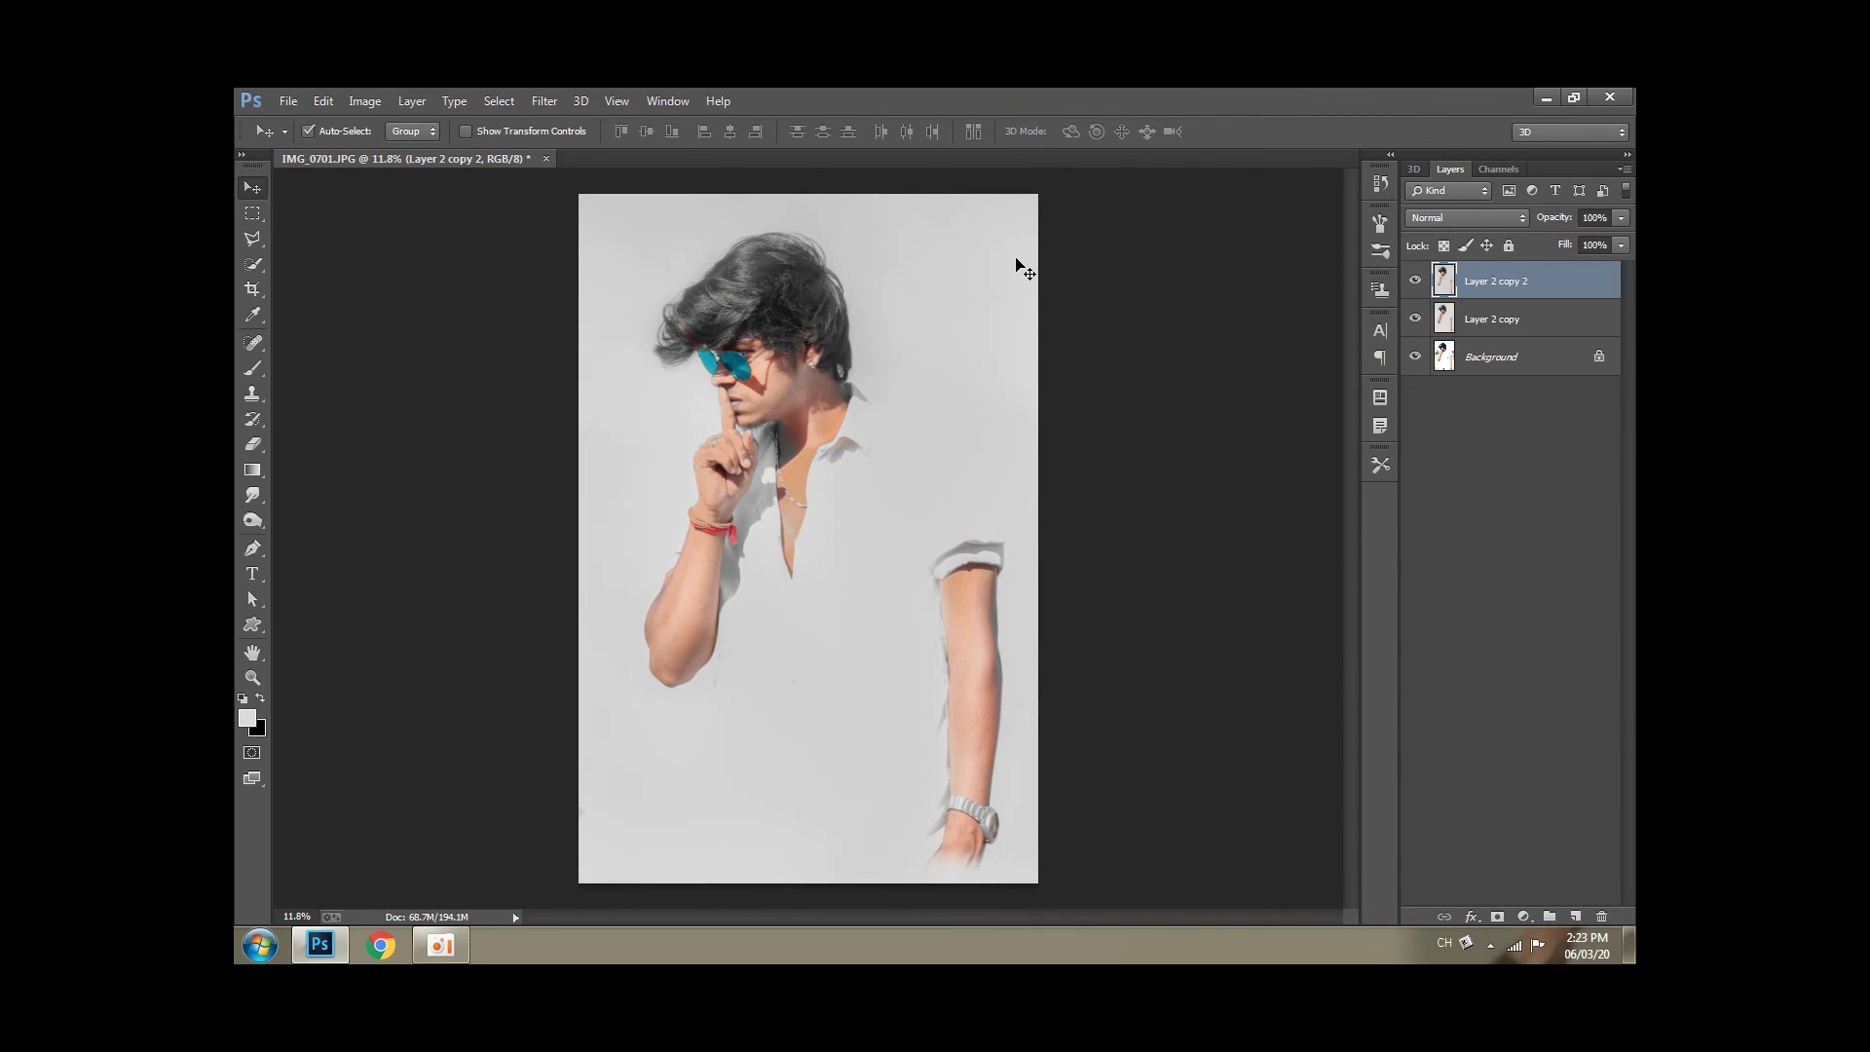
scroll(774, 458, "up", 3)
left_click(1415, 281)
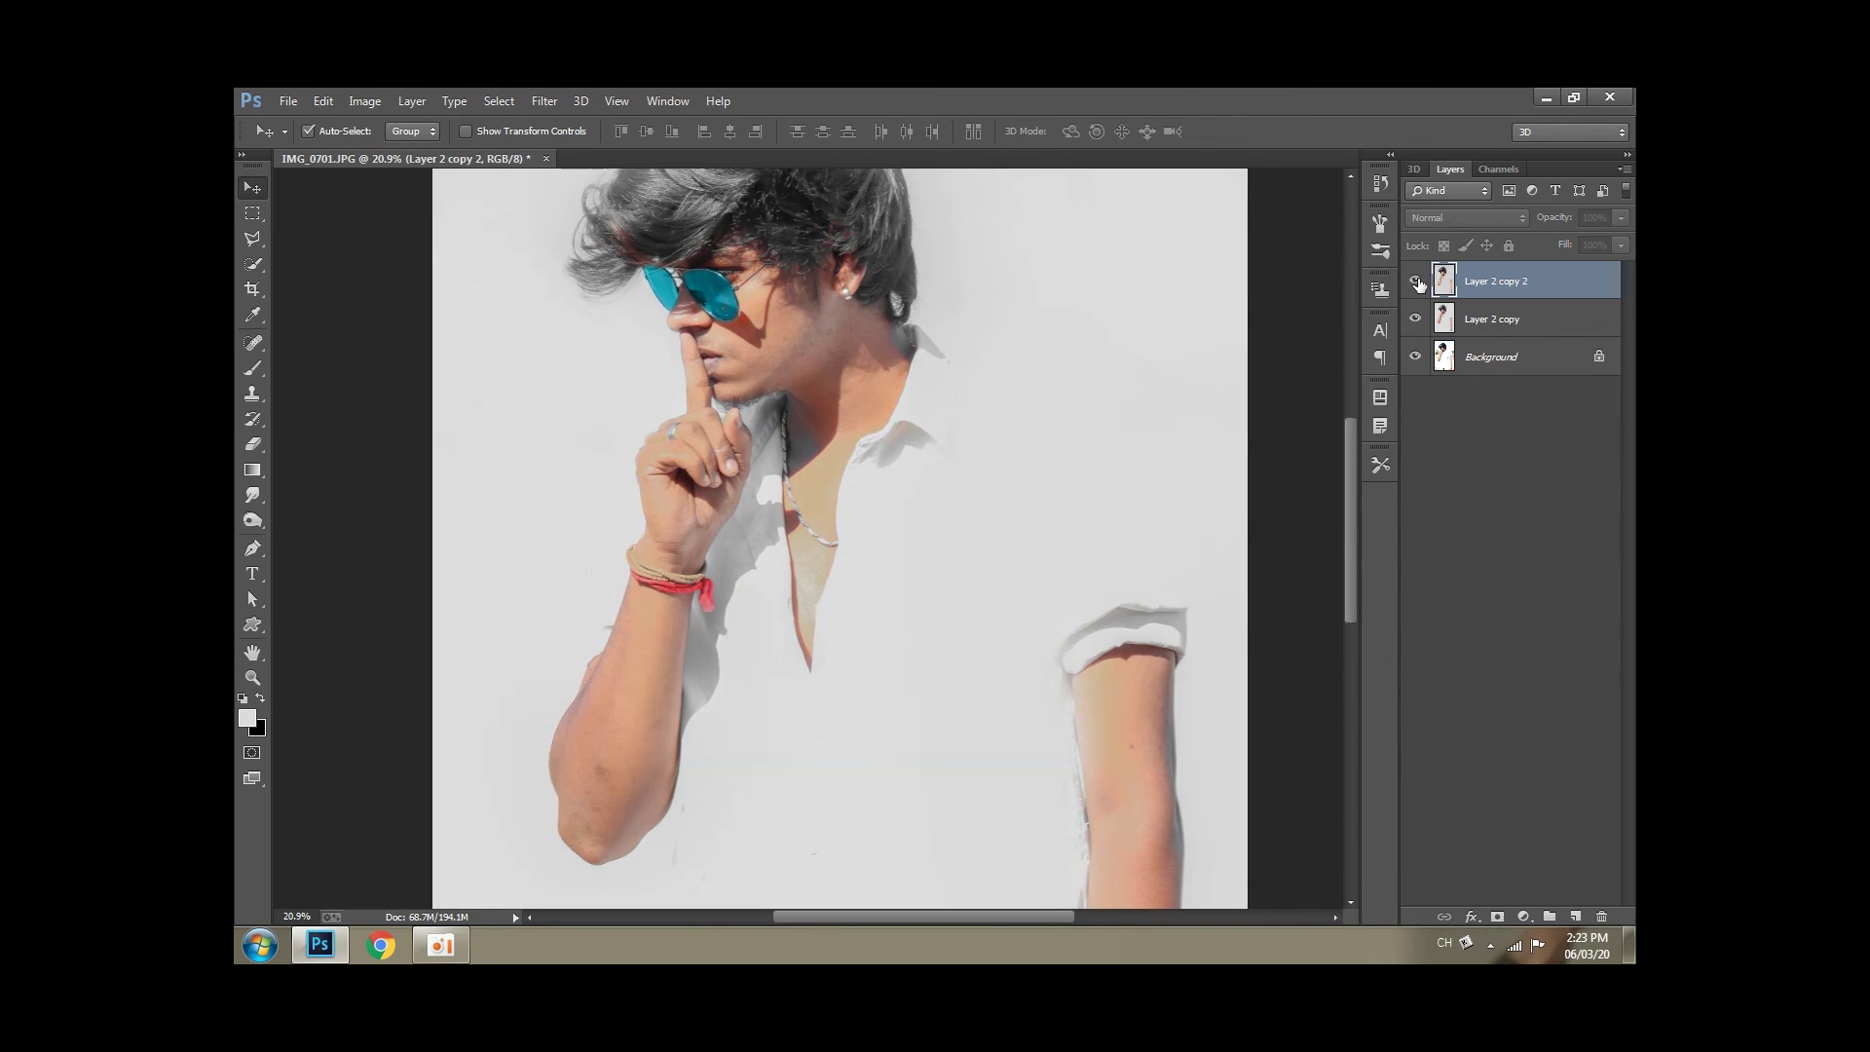
left_click(1415, 281)
scroll(1009, 349, "down", 2)
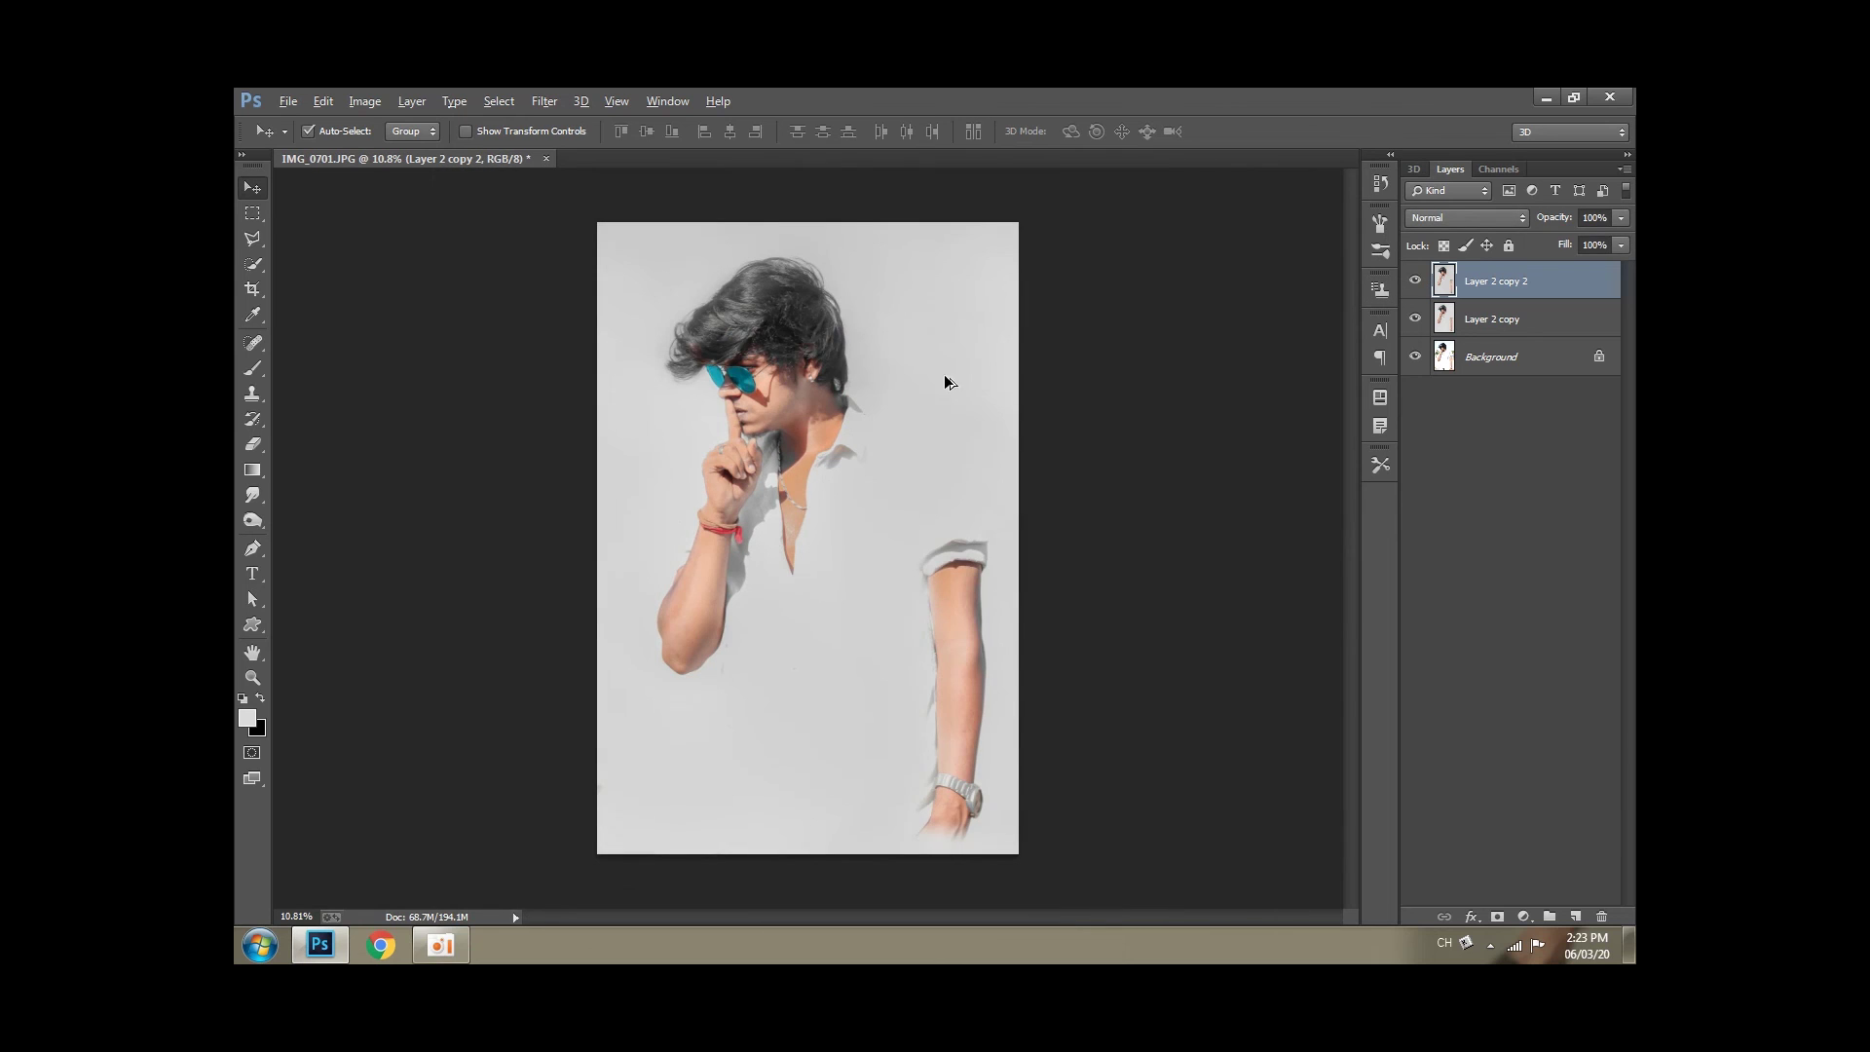
scroll(851, 362, "down", 1)
scroll(851, 362, "down", 1)
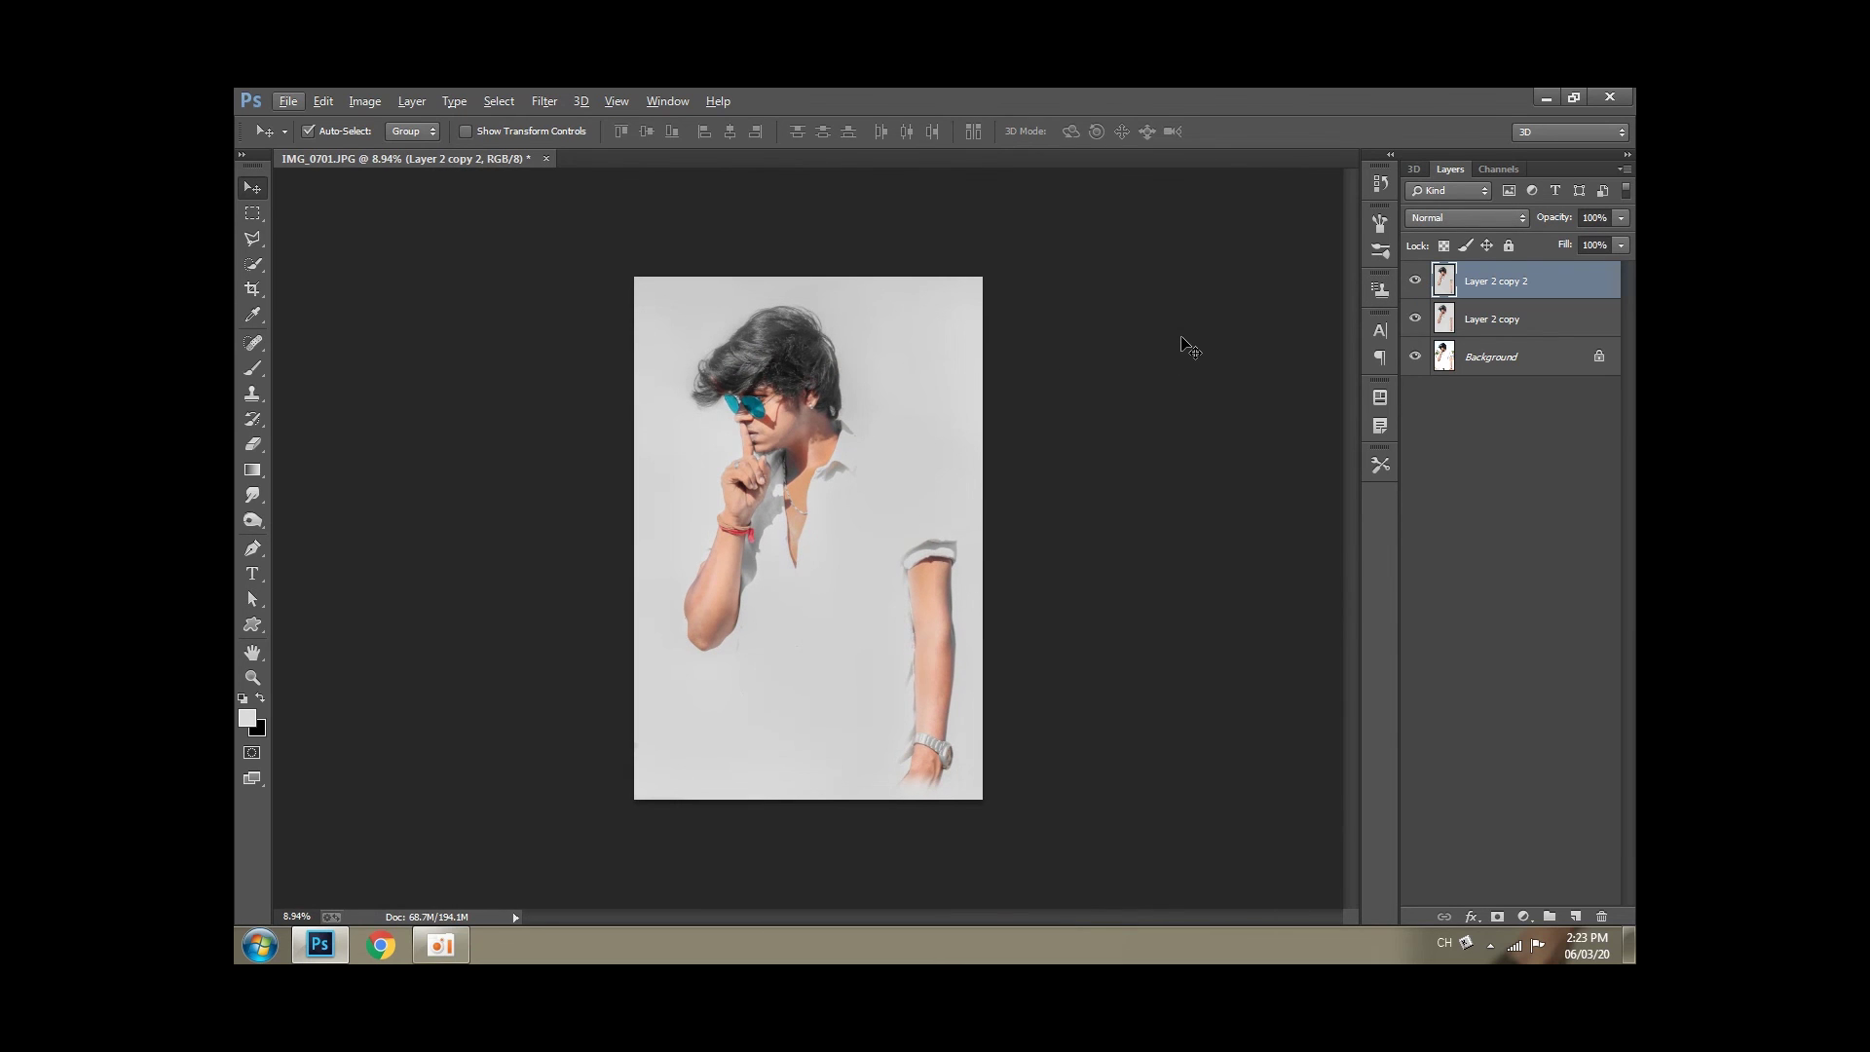